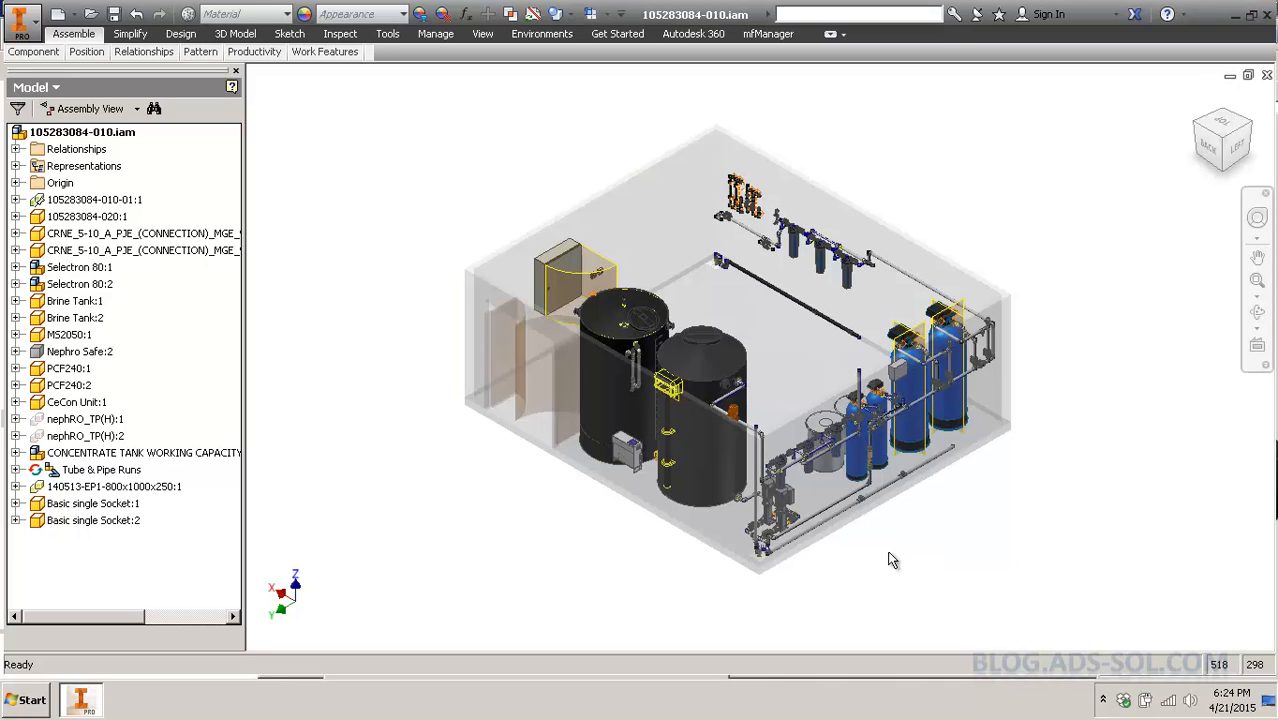
# Set the selection filter to Part Priority for picking the route of the wall-mounted pipe manifold.
pyautogui.keyDown('shift'); pyautogui.moveTo(890, 565); pyautogui.dragTo(352, 714, button='middle'); pyautogui.keyUp('shift')
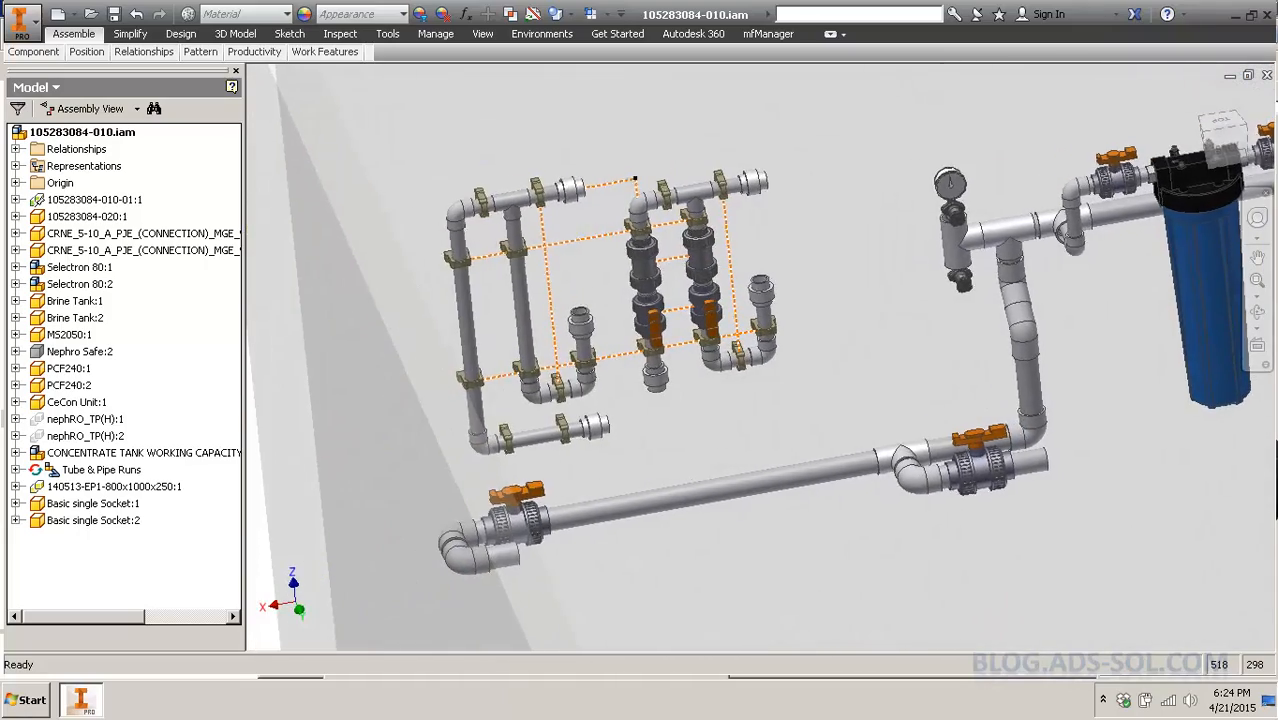
pyautogui.keyDown('shift'); pyautogui.rightClick(321, 343); pyautogui.keyUp('shift')
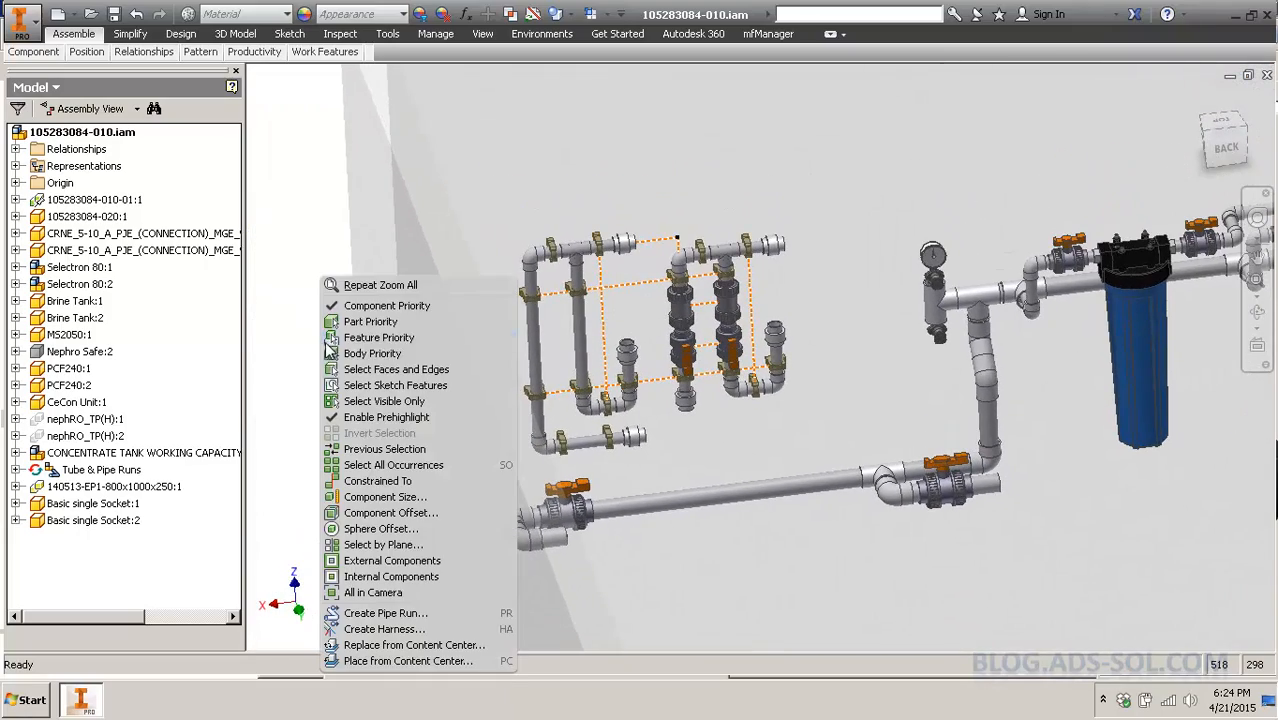
pyautogui.click(380, 323)
pyautogui.rightClick(605, 289)
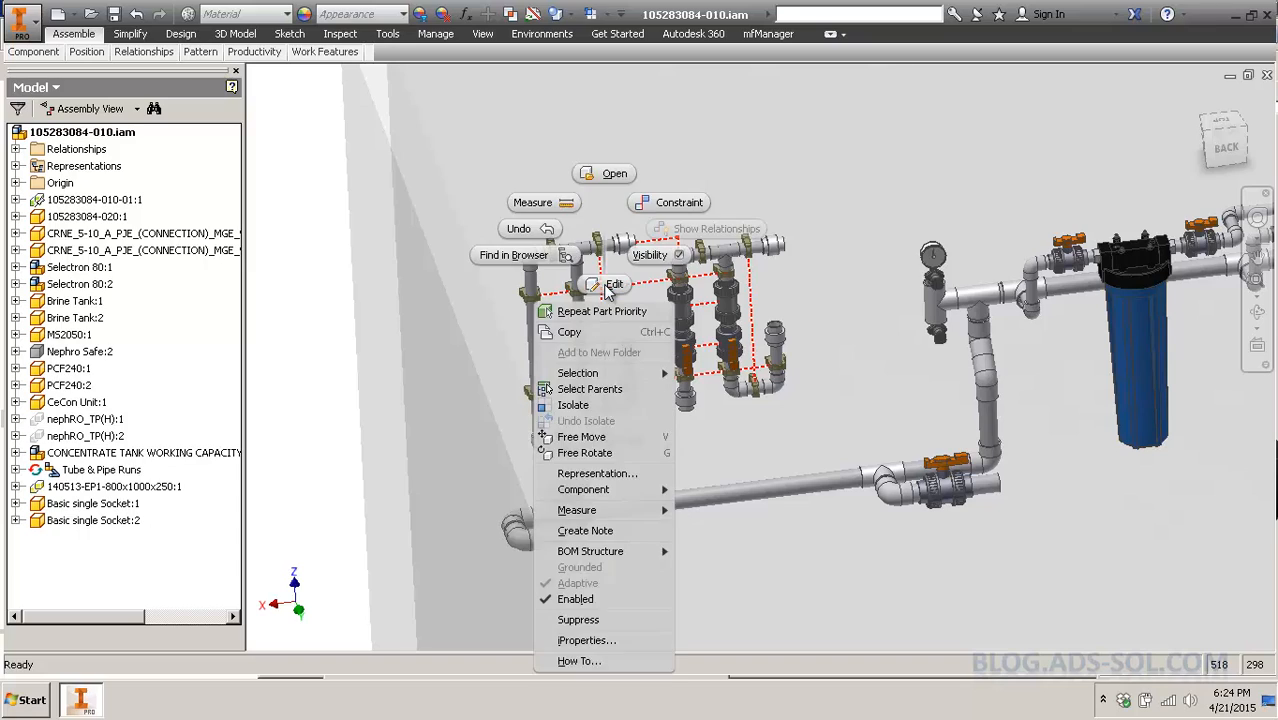
pyautogui.press('Escape')
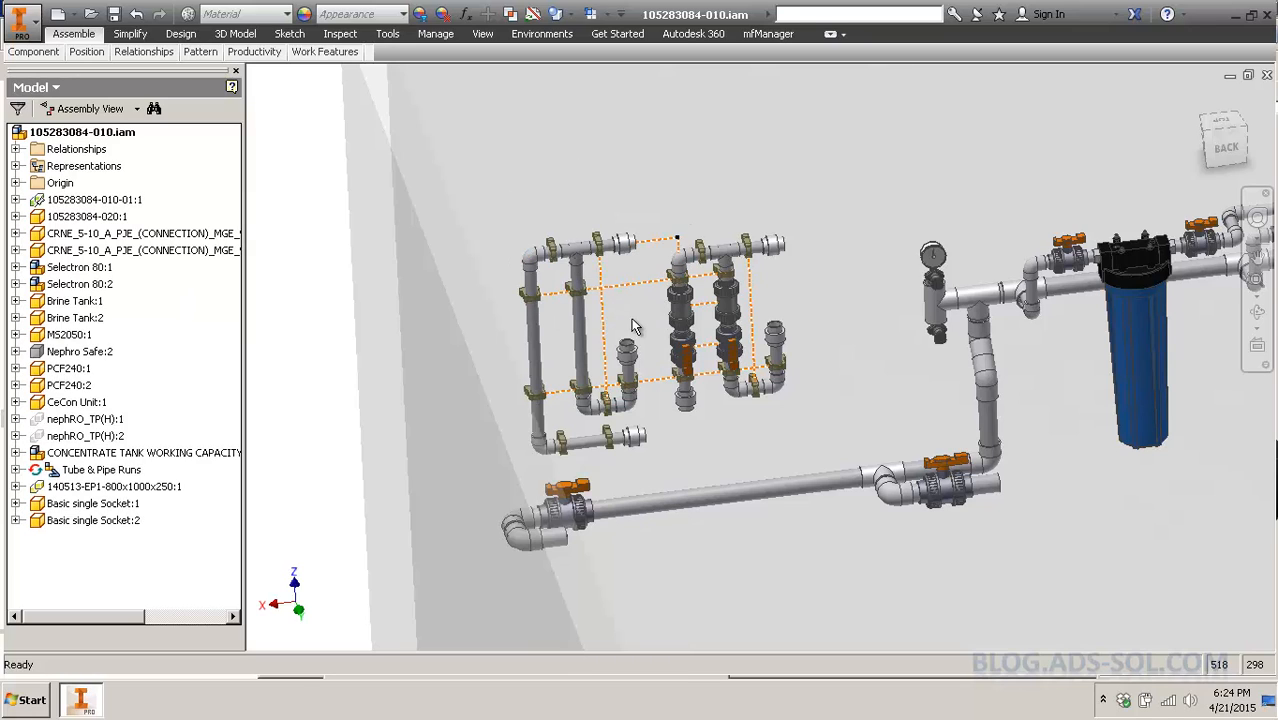
# Open Route15, the route of the wall-mounted pipe manifold, for editing with Part Priority selection.
pyautogui.moveTo(419, 458); pyautogui.dragTo(378, 416, button='middle')
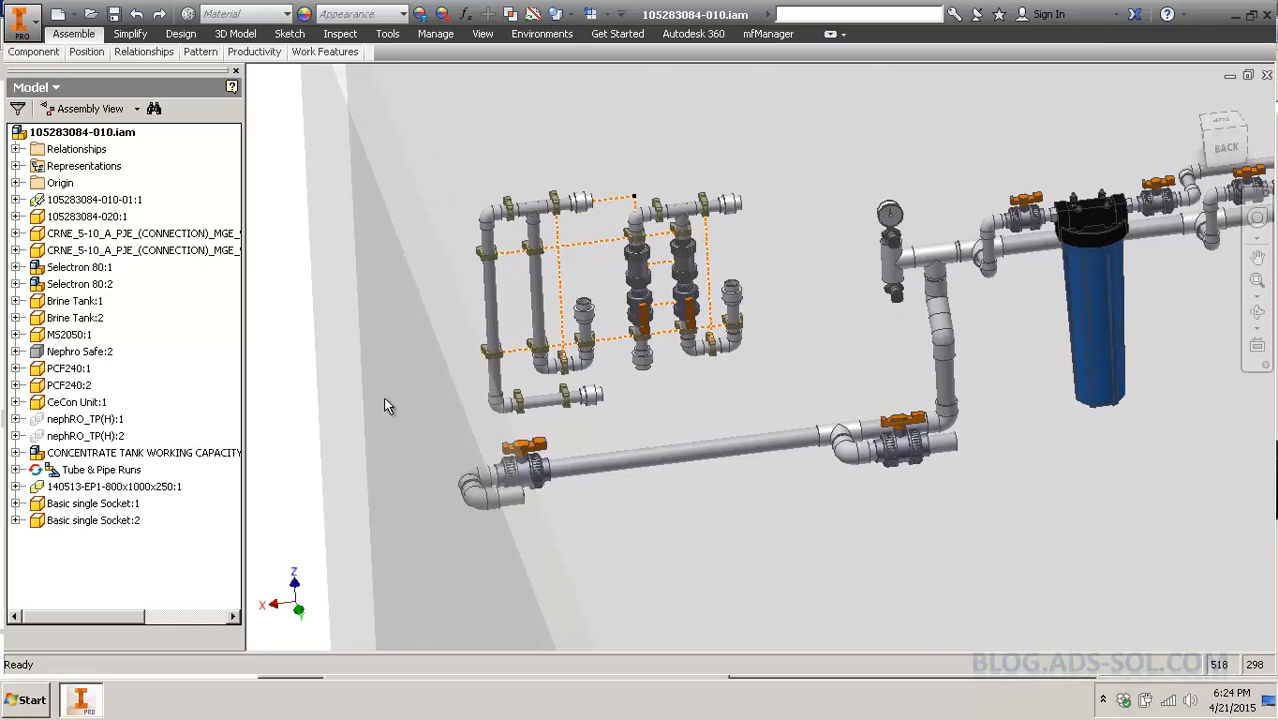
pyautogui.click(595, 252)
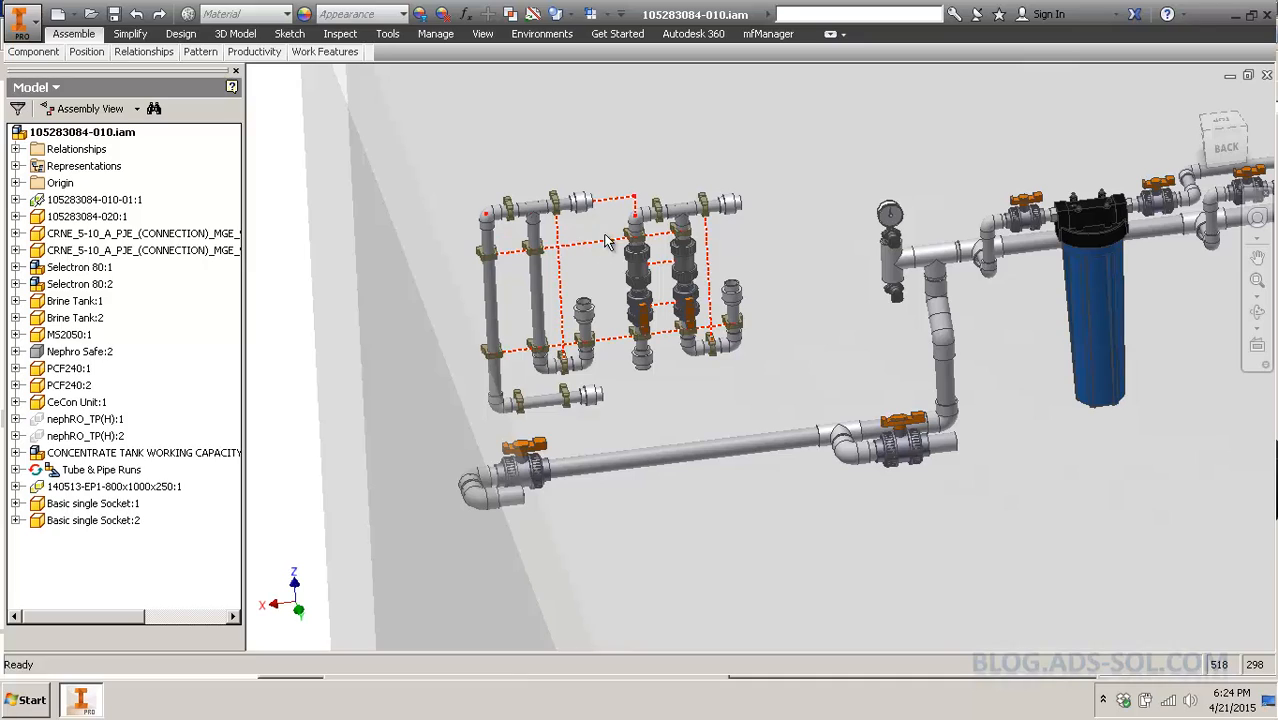
pyautogui.keyDown('shift'); pyautogui.rightClick(299, 277); pyautogui.keyUp('shift')
pyautogui.click(346, 318)
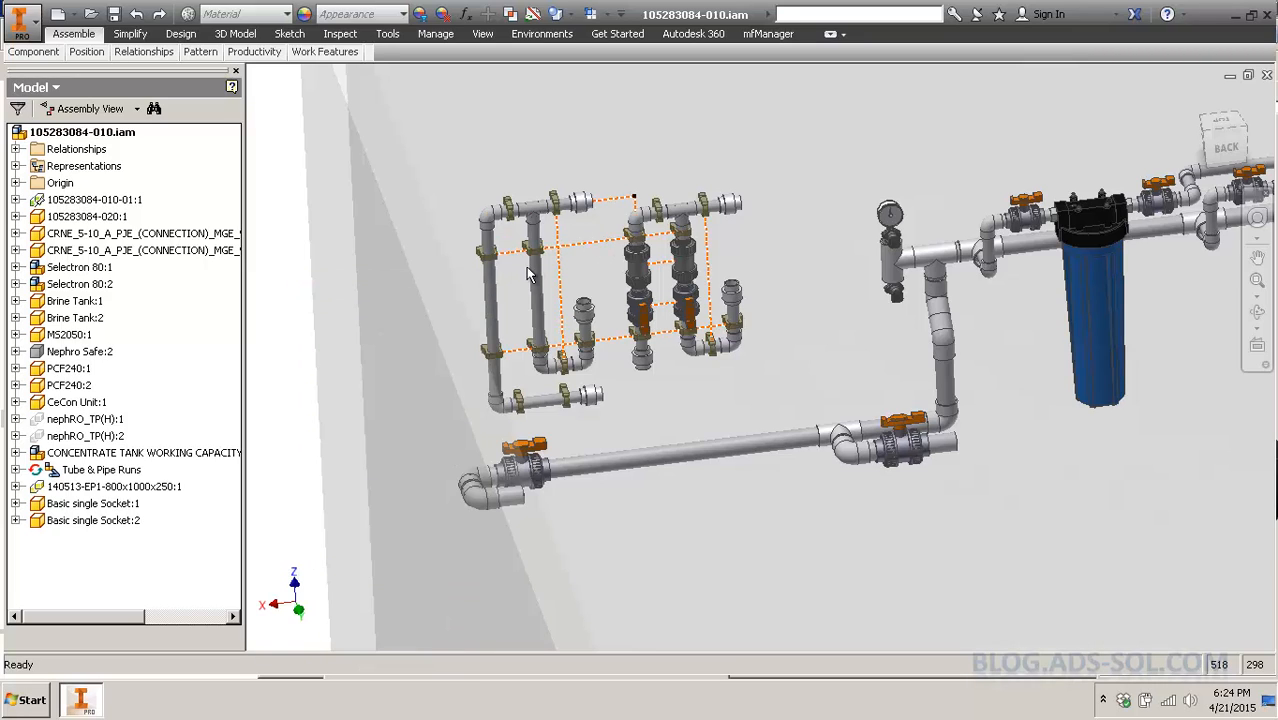
pyautogui.doubleClick(584, 260)
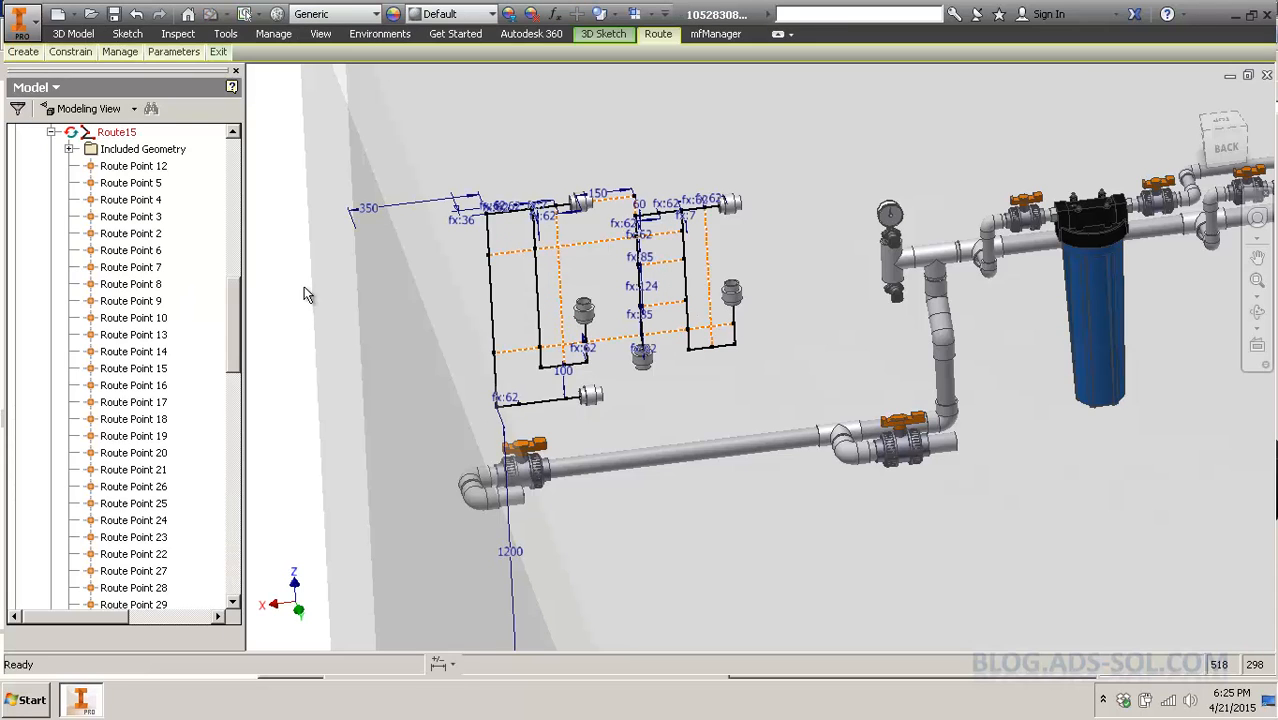
# Examine the route and 3D sketch tools, and compare the format settings of the manifold's solid and dashed lines.
pyautogui.moveTo(31, 50)
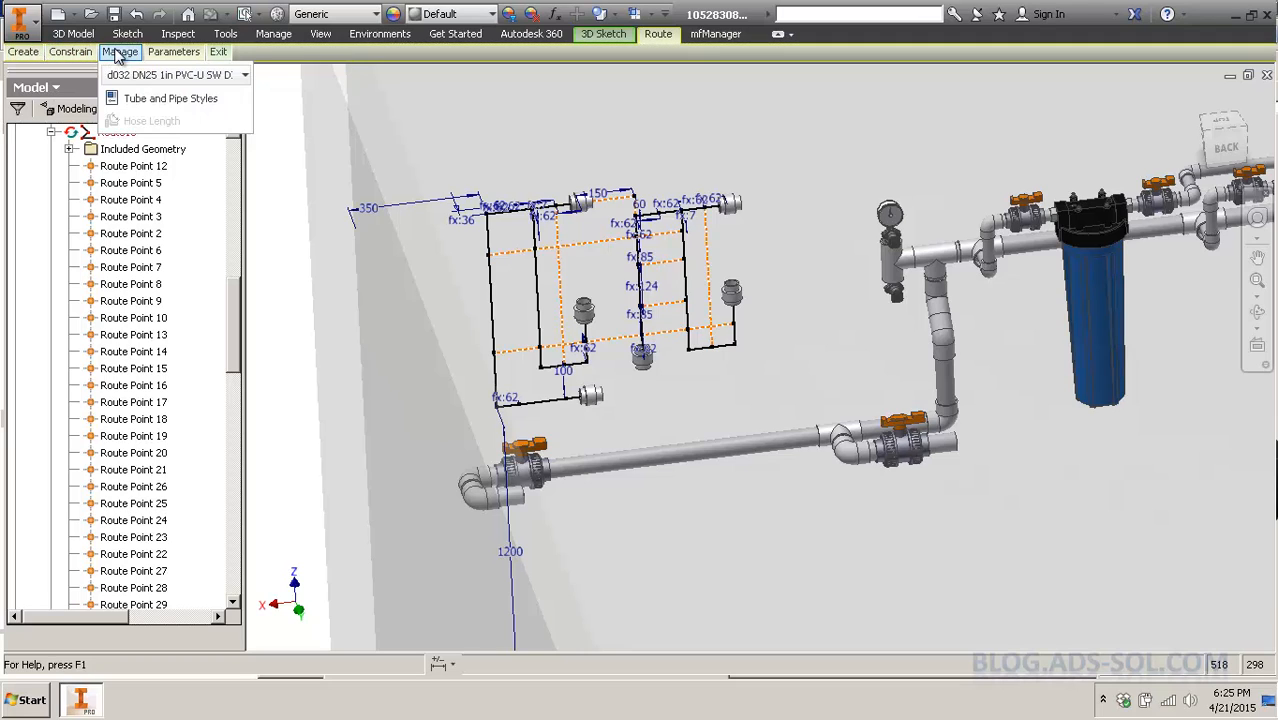
pyautogui.moveTo(128, 60)
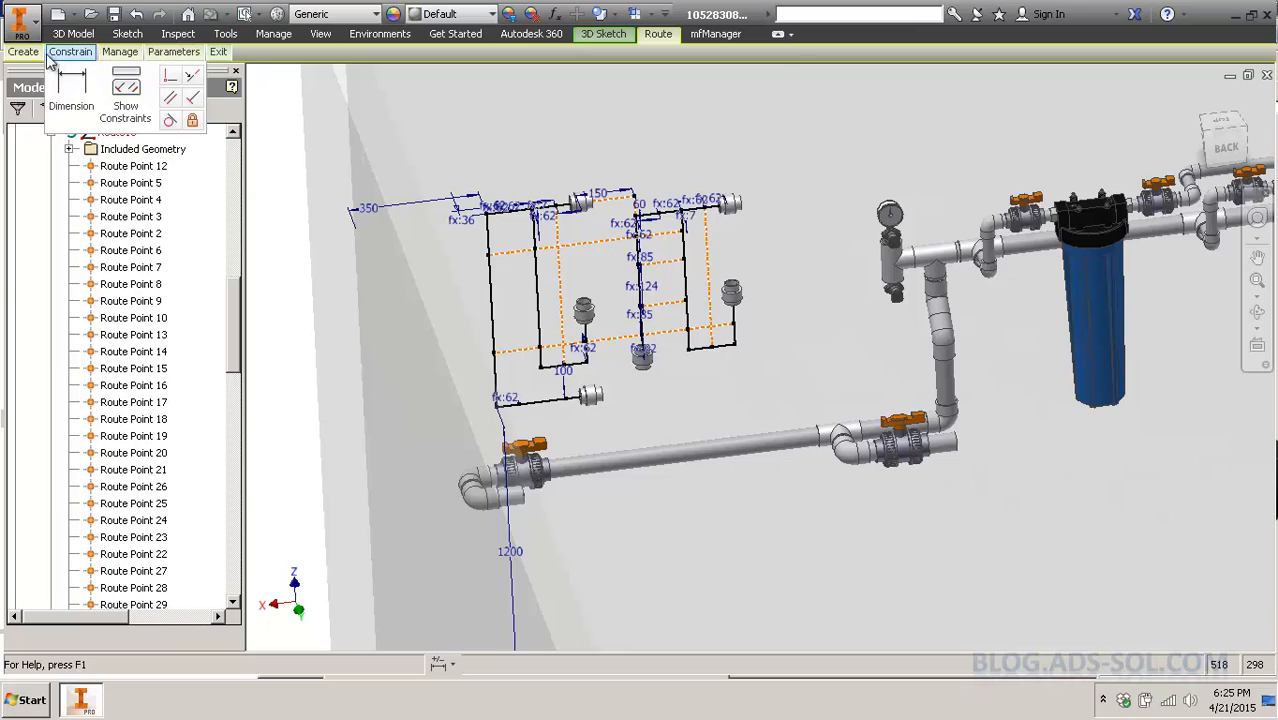
pyautogui.click(598, 33)
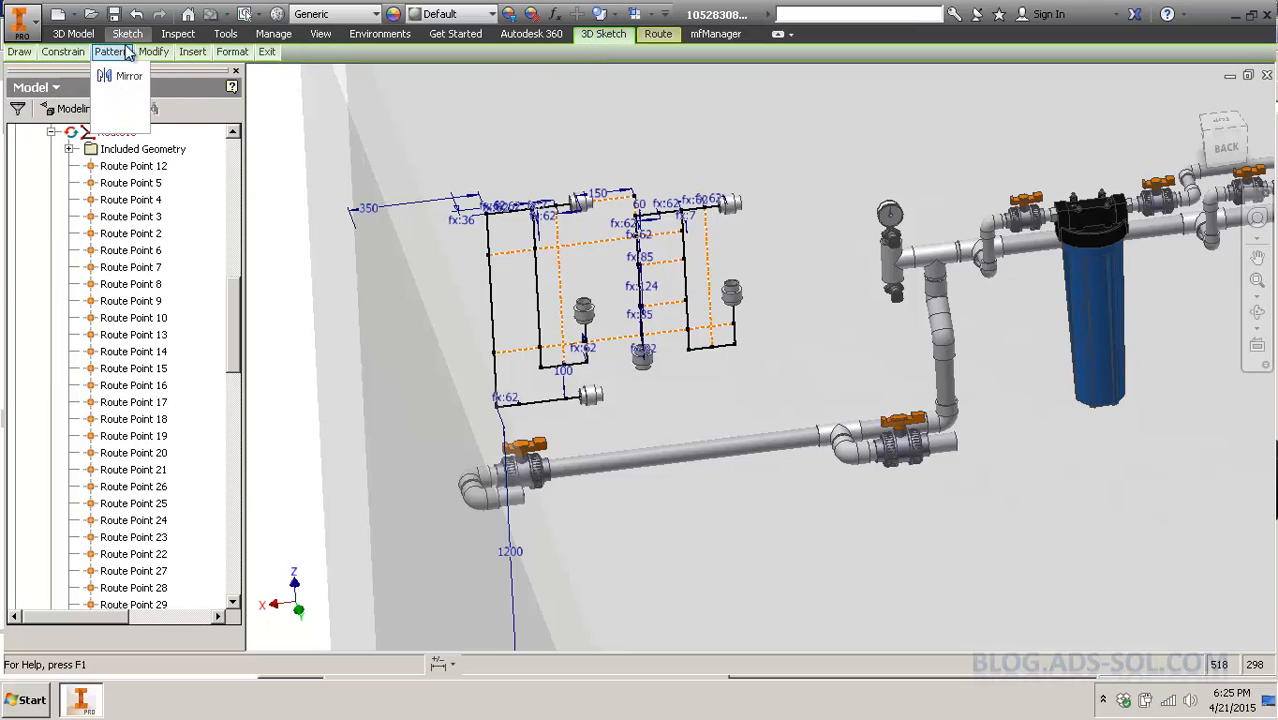
pyautogui.click(492, 272)
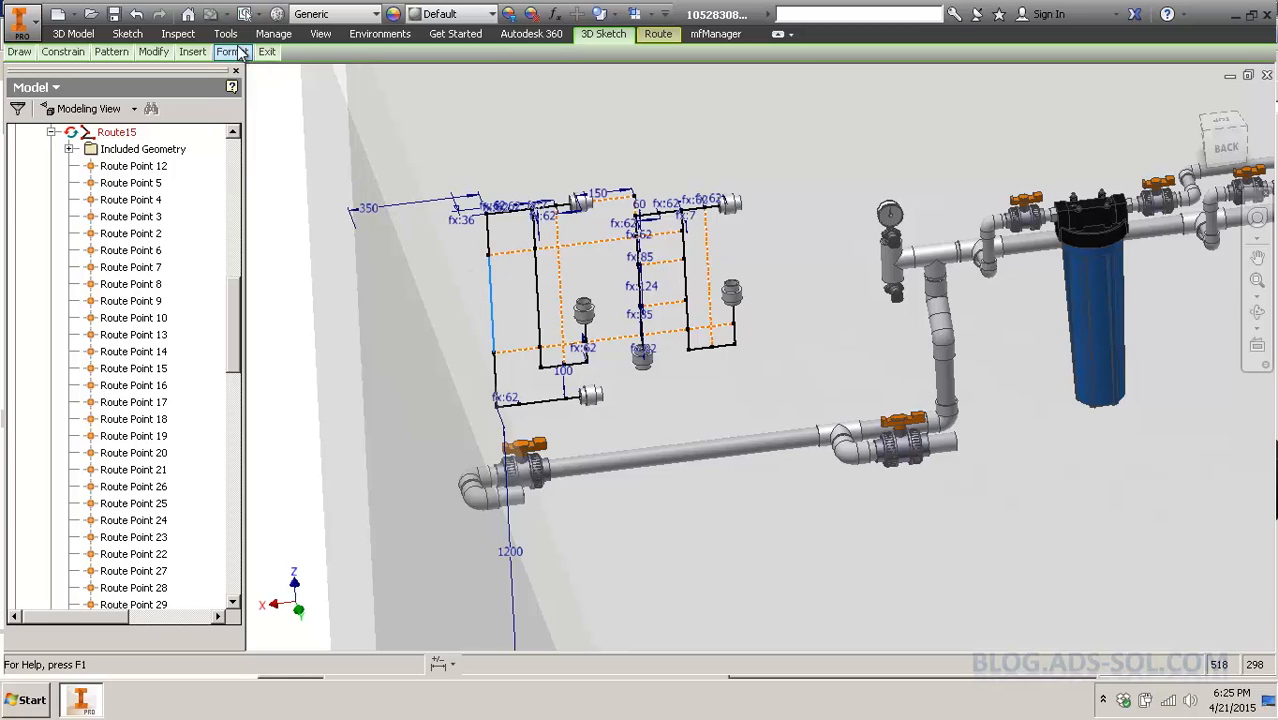
pyautogui.moveTo(232, 51)
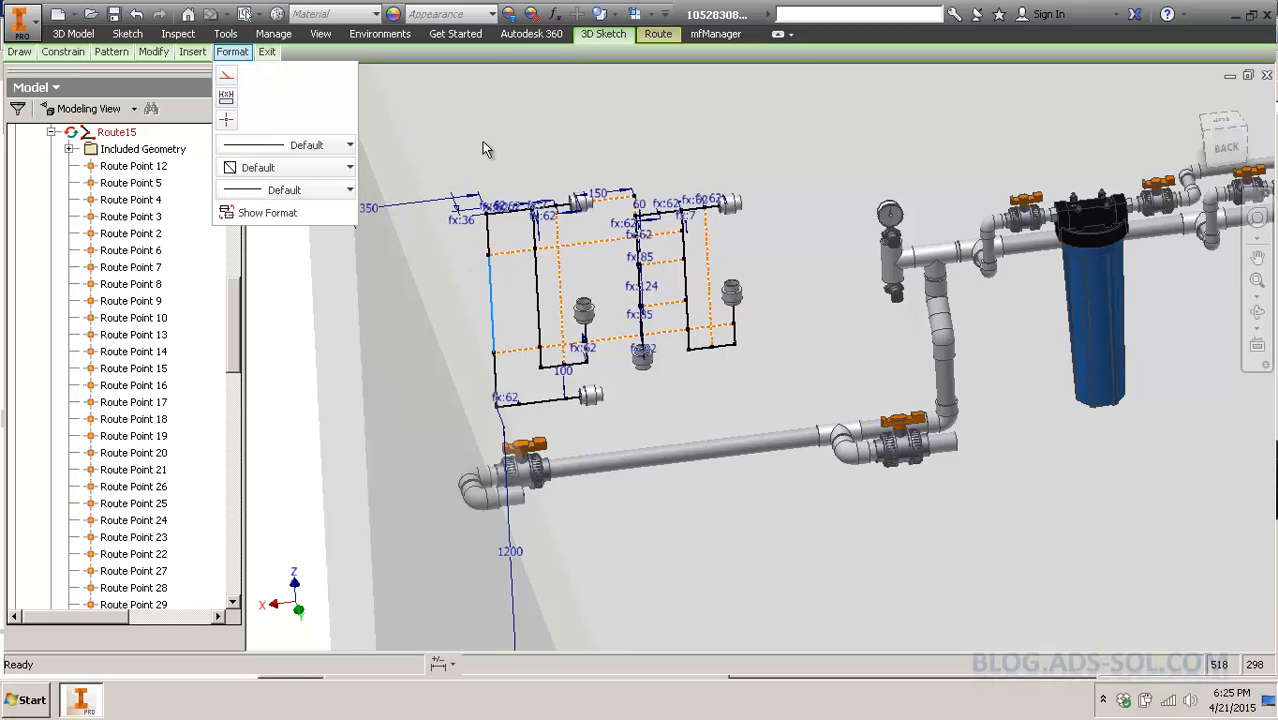
pyautogui.click(511, 226)
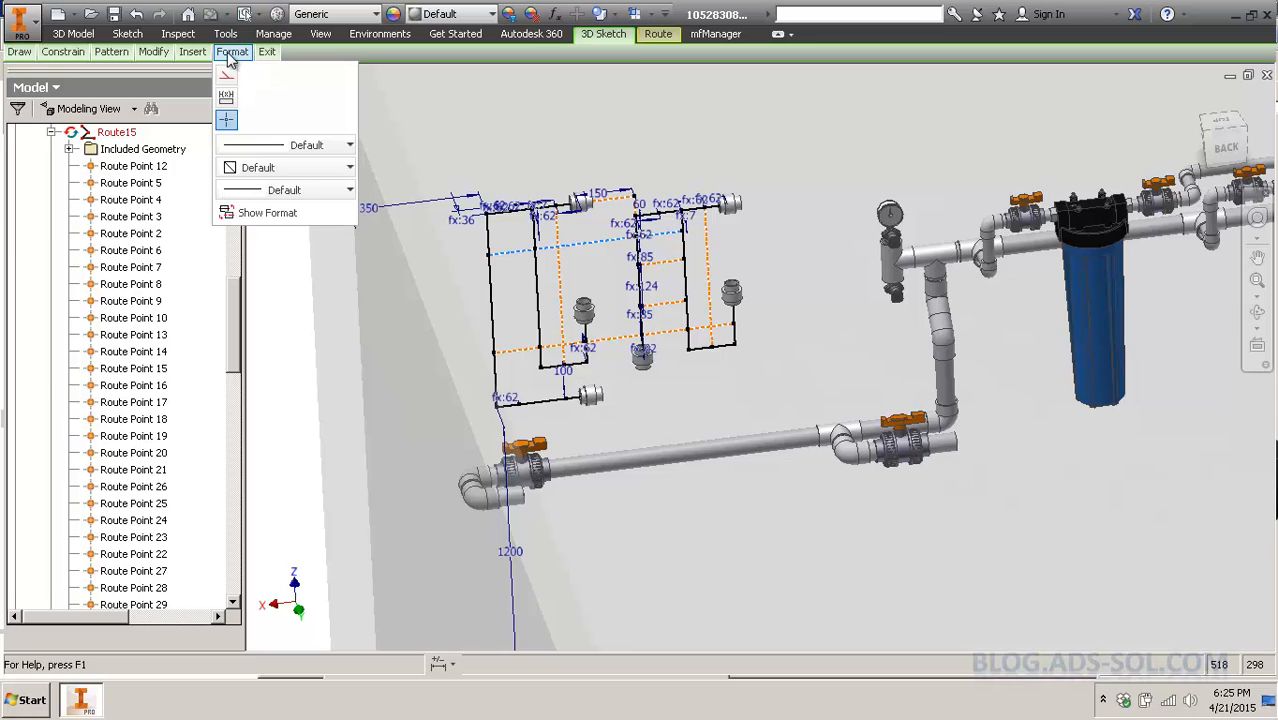
pyautogui.click(561, 270)
pyautogui.click(504, 255)
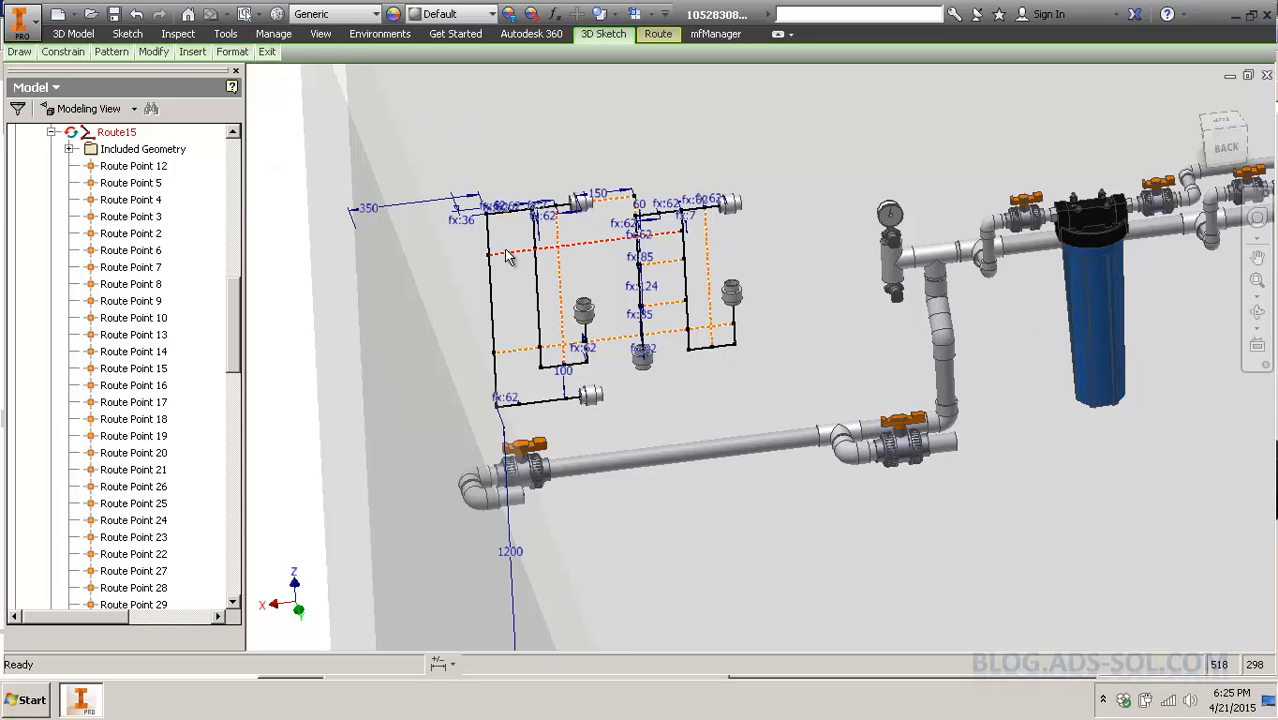
# Examine the dashed alignment lines and dimensions that position the manifold's route.
pyautogui.moveTo(386, 339); pyautogui.dragTo(442, 345, button='middle')
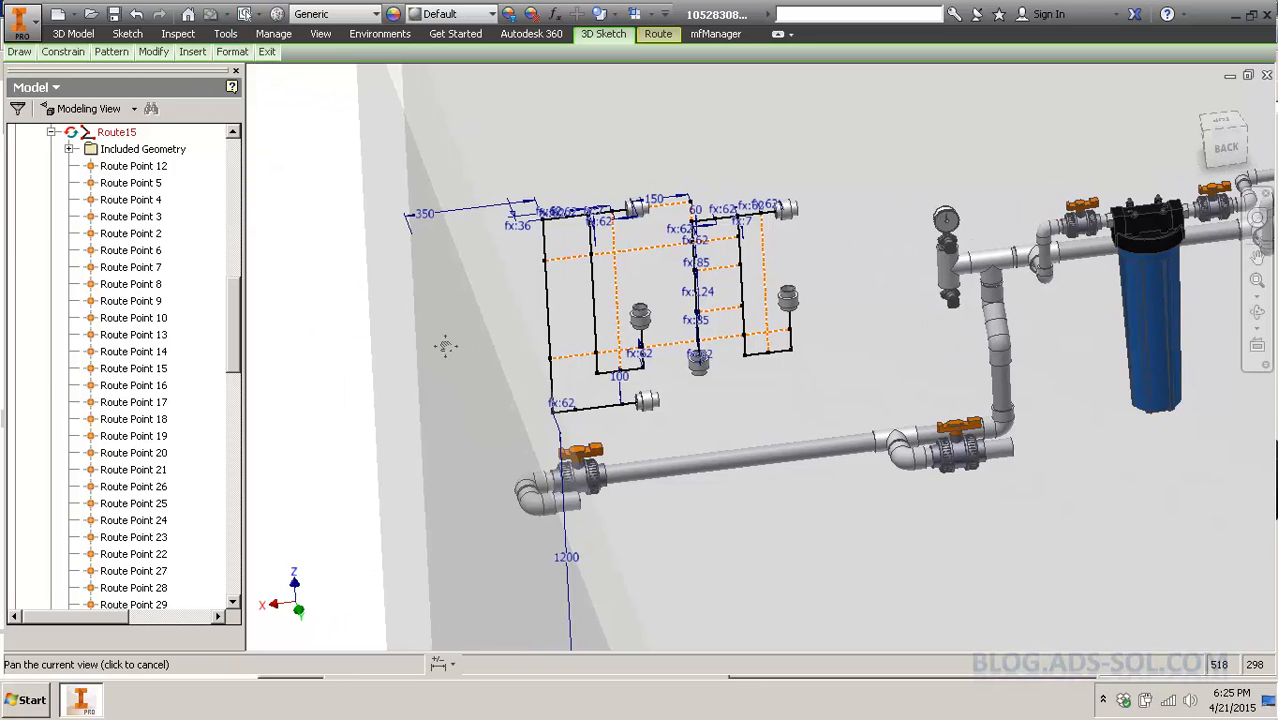
pyautogui.moveTo(837, 259); pyautogui.dragTo(753, 287, button='middle')
pyautogui.scroll(-4, 692, 284)
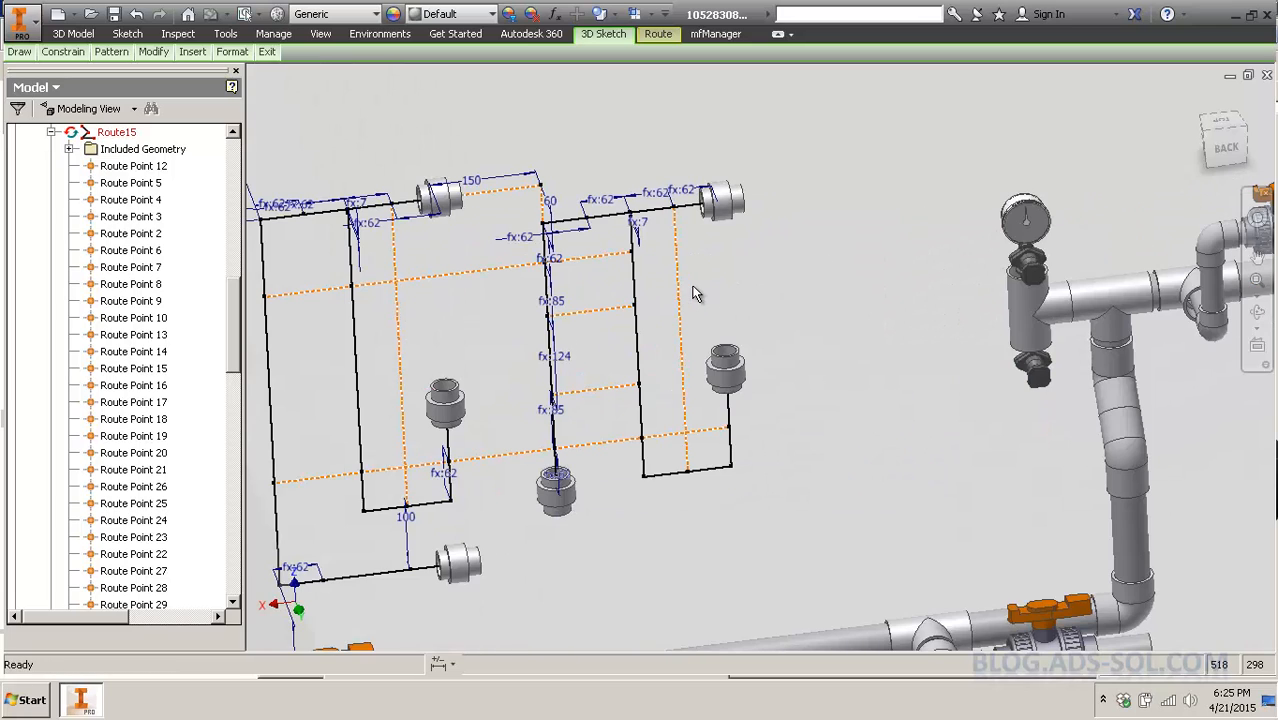
pyautogui.scroll(3, 692, 282)
pyautogui.moveTo(610, 186); pyautogui.dragTo(627, 191, button='middle')
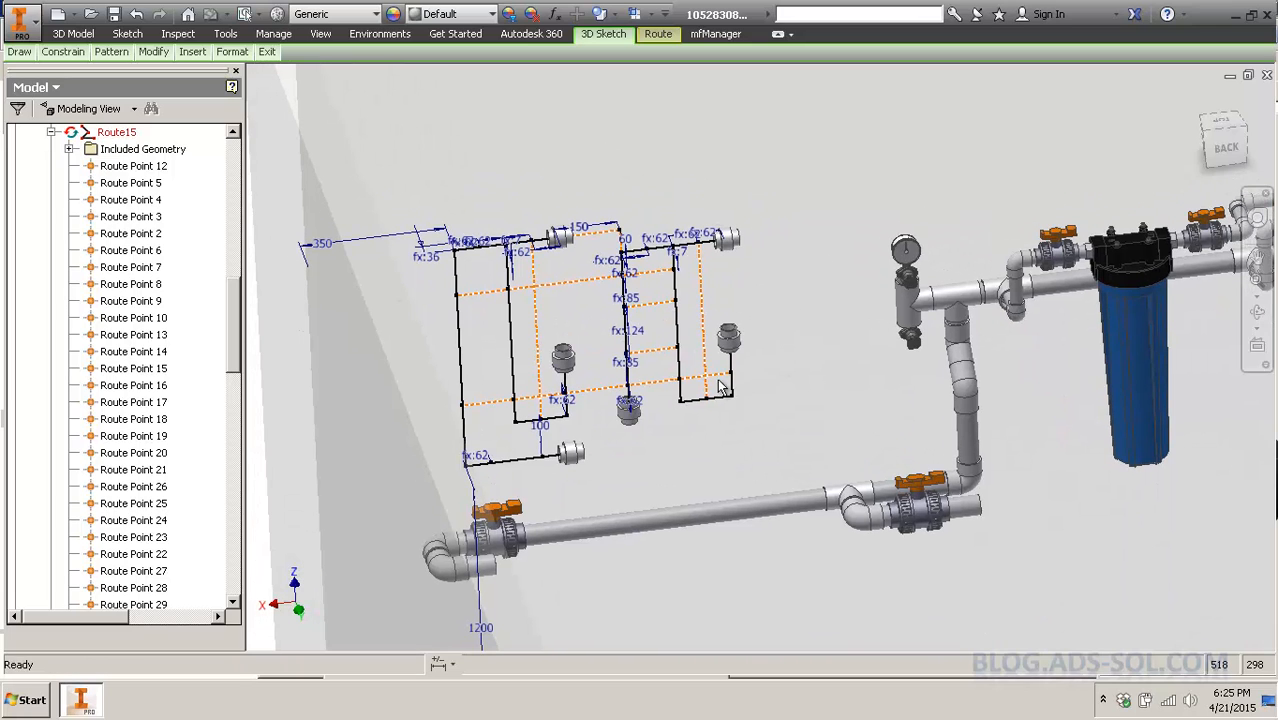
pyautogui.scroll(3, 359, 321)
pyautogui.moveTo(841, 417); pyautogui.dragTo(842, 331, button='middle')
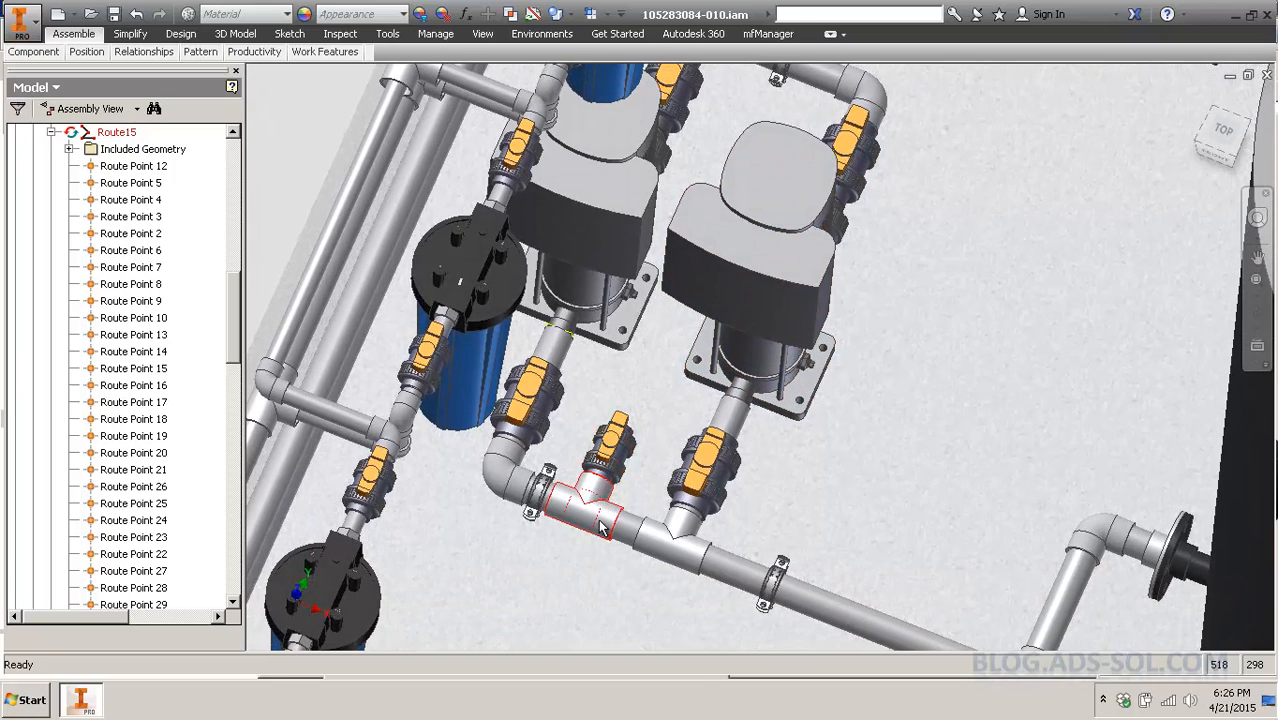
# Open Route03, the pipe route connecting the two pumps to the tank, for editing.
pyautogui.rightClick(582, 532)
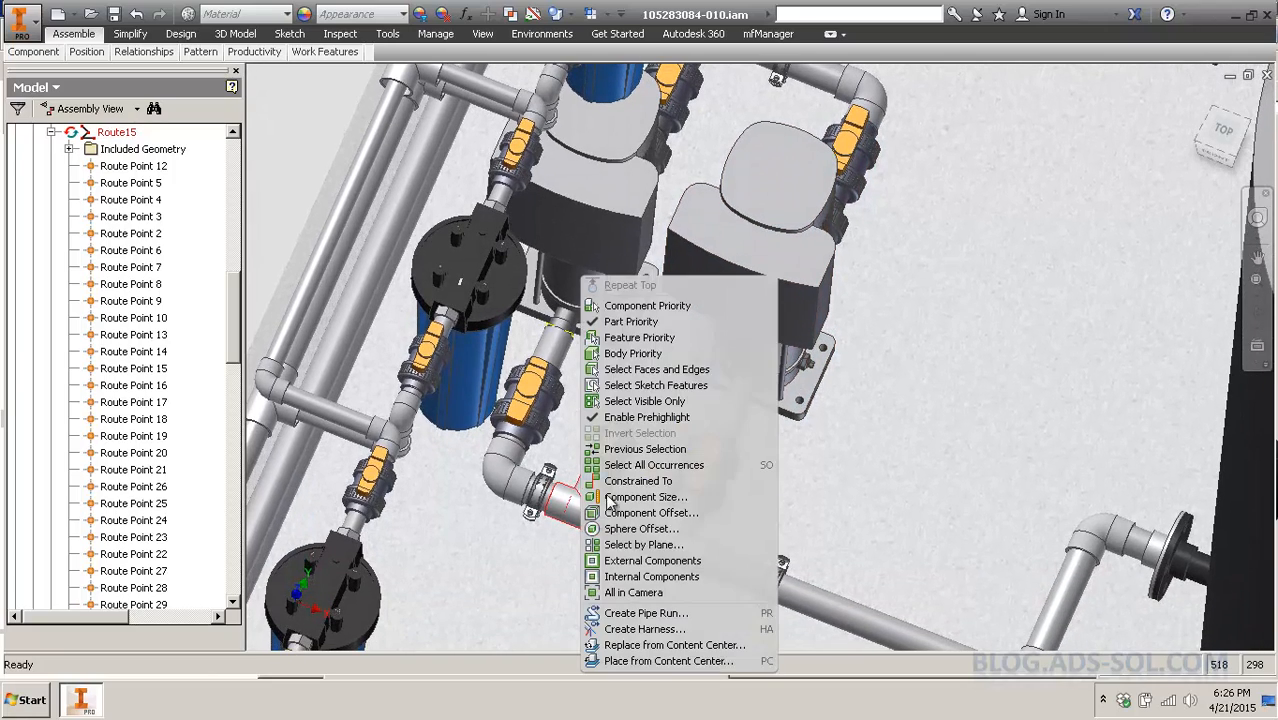
pyautogui.click(665, 327)
pyautogui.rightClick(624, 522)
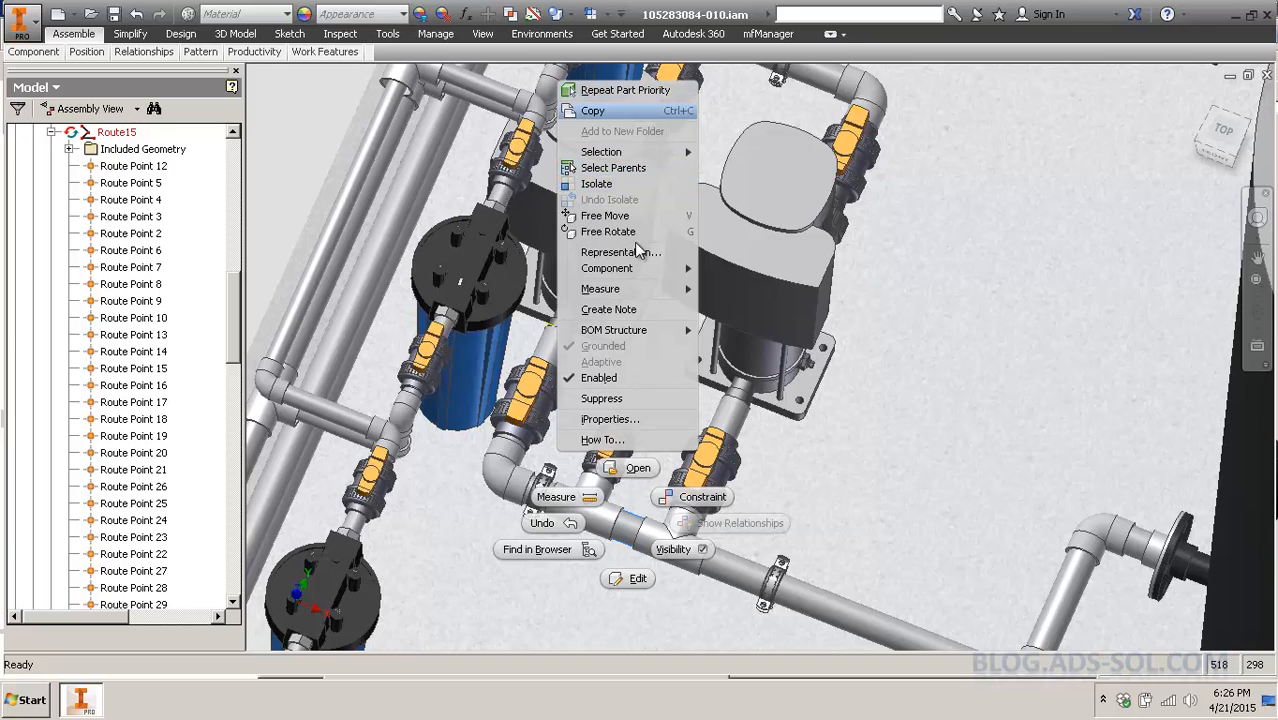
pyautogui.click(573, 602)
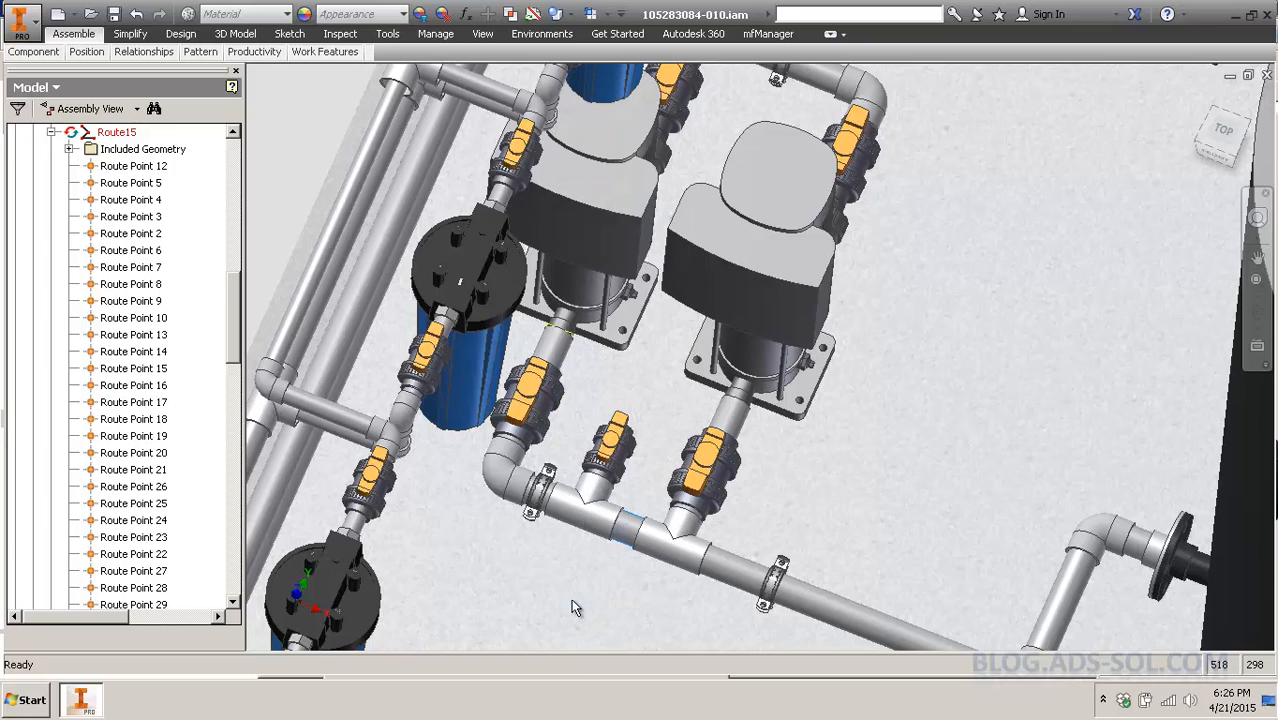
pyautogui.rightClick(632, 537)
pyautogui.click(612, 97)
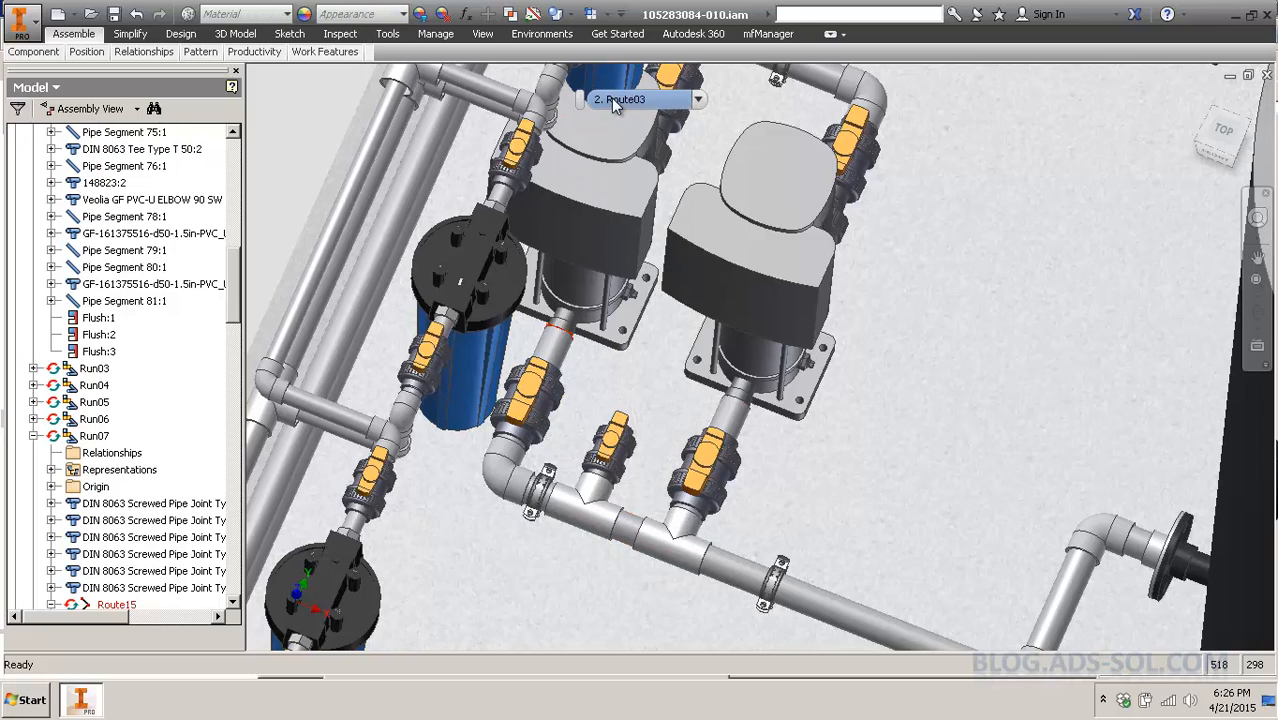
pyautogui.rightClick(634, 275)
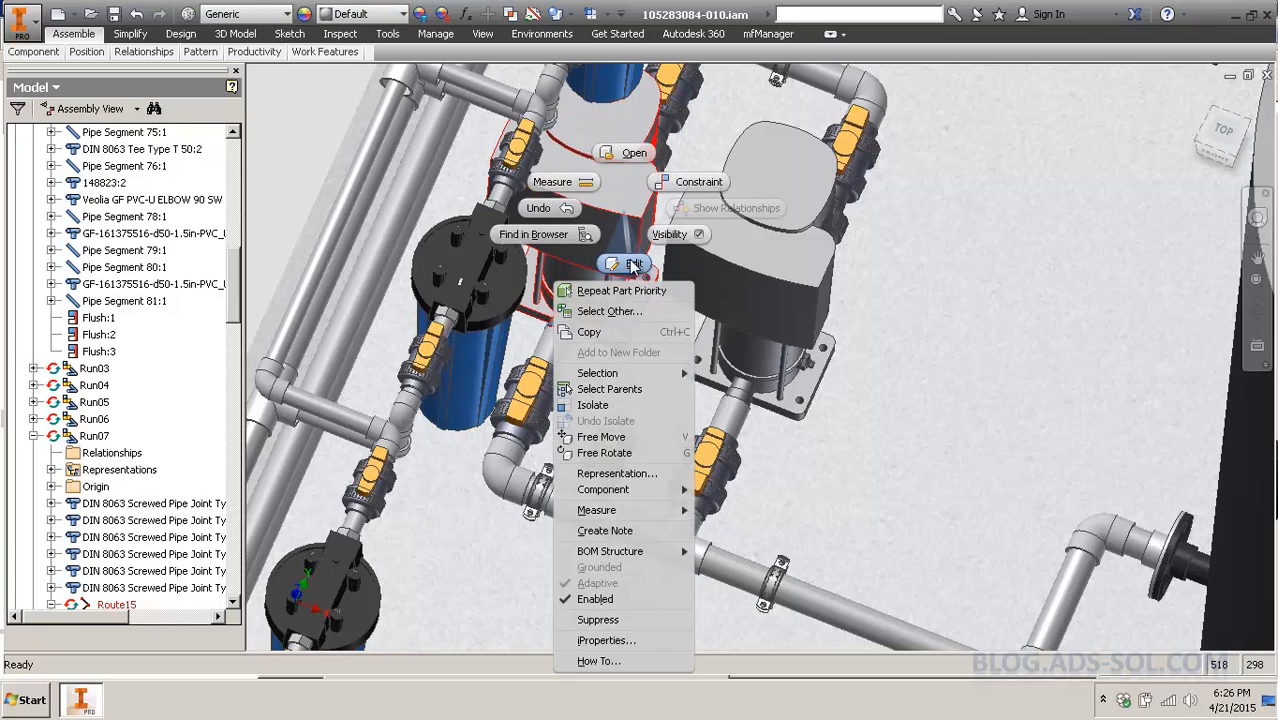
pyautogui.click(632, 264)
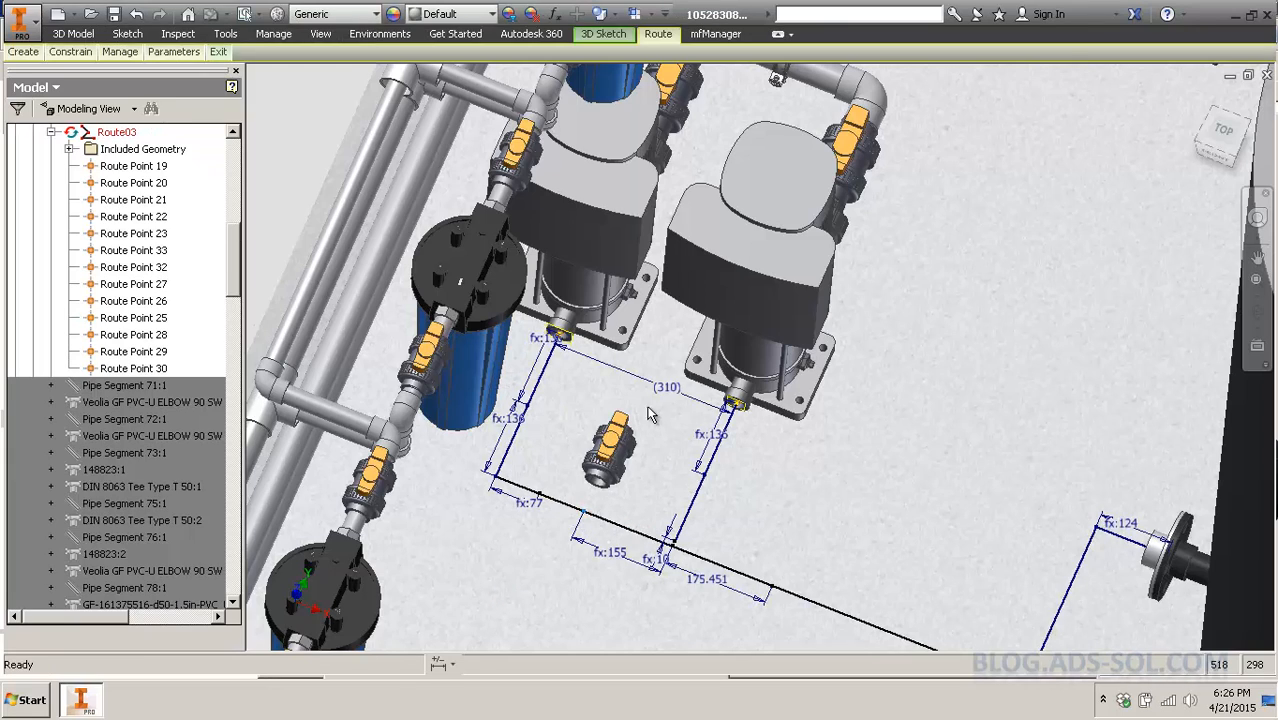
# Delete the driven spacing dimension between the two pump connections and examine the rest of Route03.
pyautogui.moveTo(685, 389); pyautogui.dragTo(672, 396)
pyautogui.scroll(3, 703, 404)
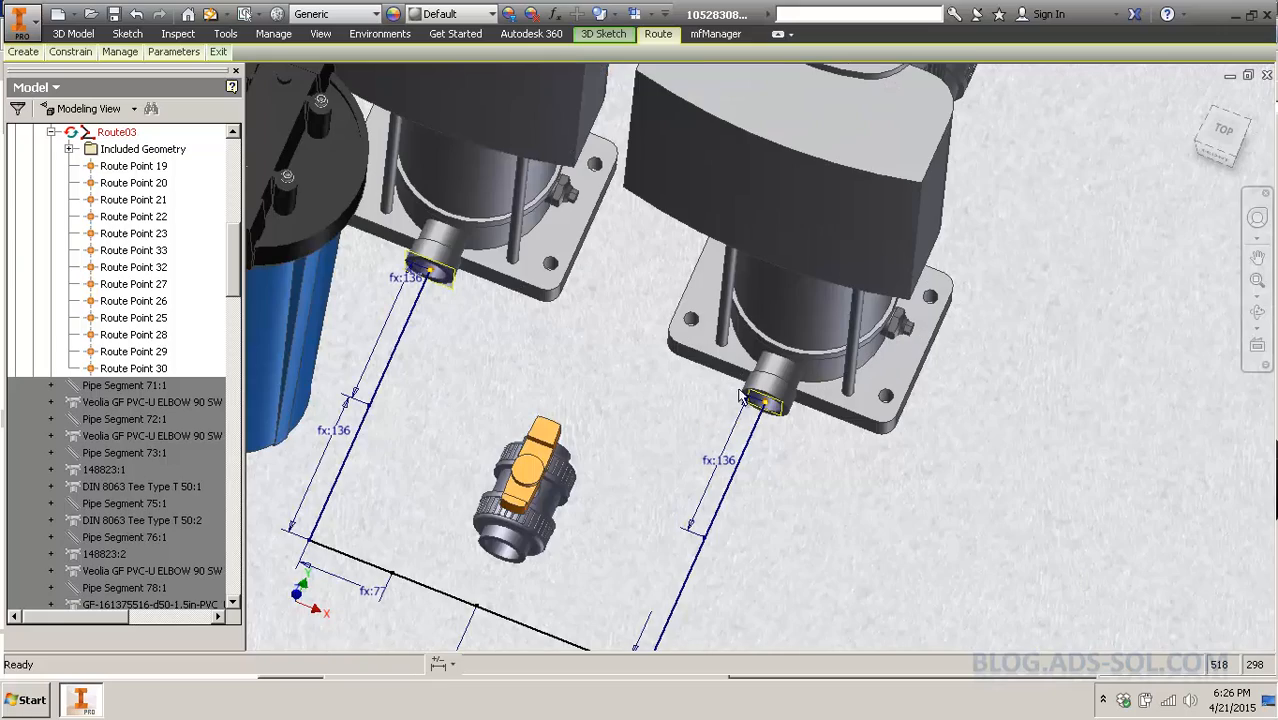
pyautogui.moveTo(708, 497); pyautogui.dragTo(701, 512)
pyautogui.moveTo(355, 498); pyautogui.dragTo(448, 427, button='middle')
pyautogui.scroll(-4, 510, 372)
pyautogui.moveTo(708, 424); pyautogui.dragTo(682, 426, button='middle')
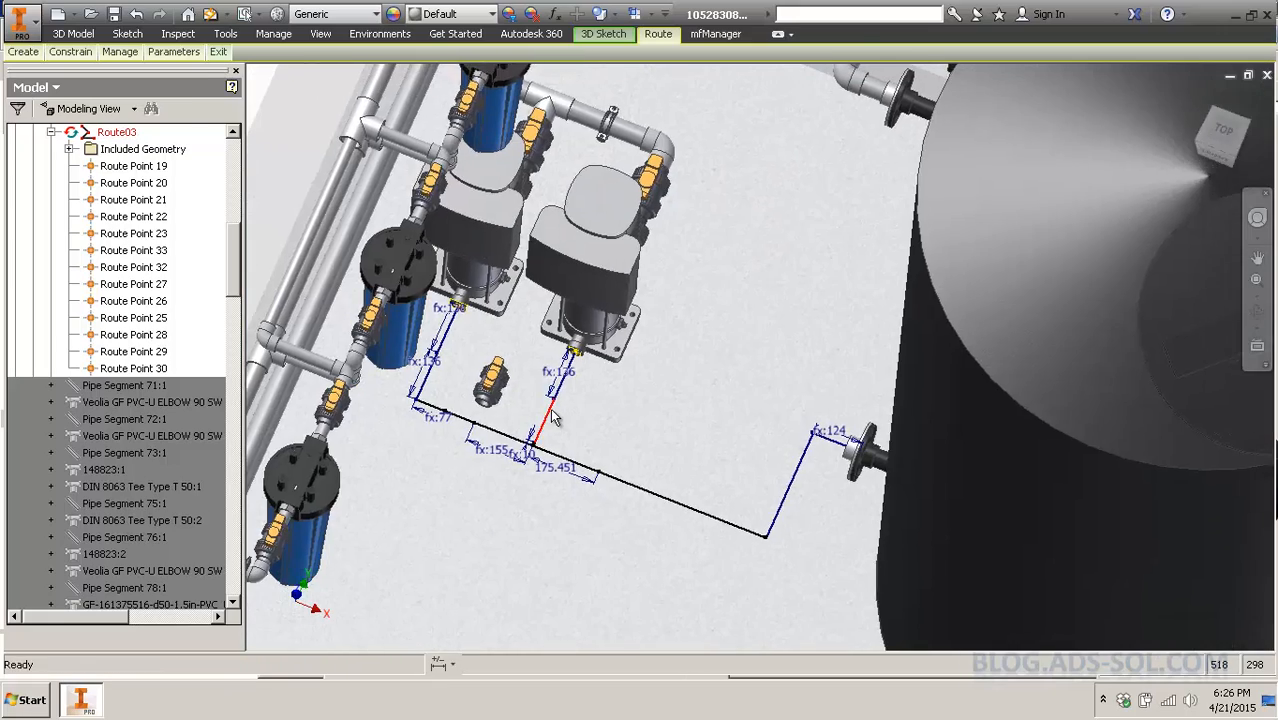
pyautogui.scroll(2, 551, 412)
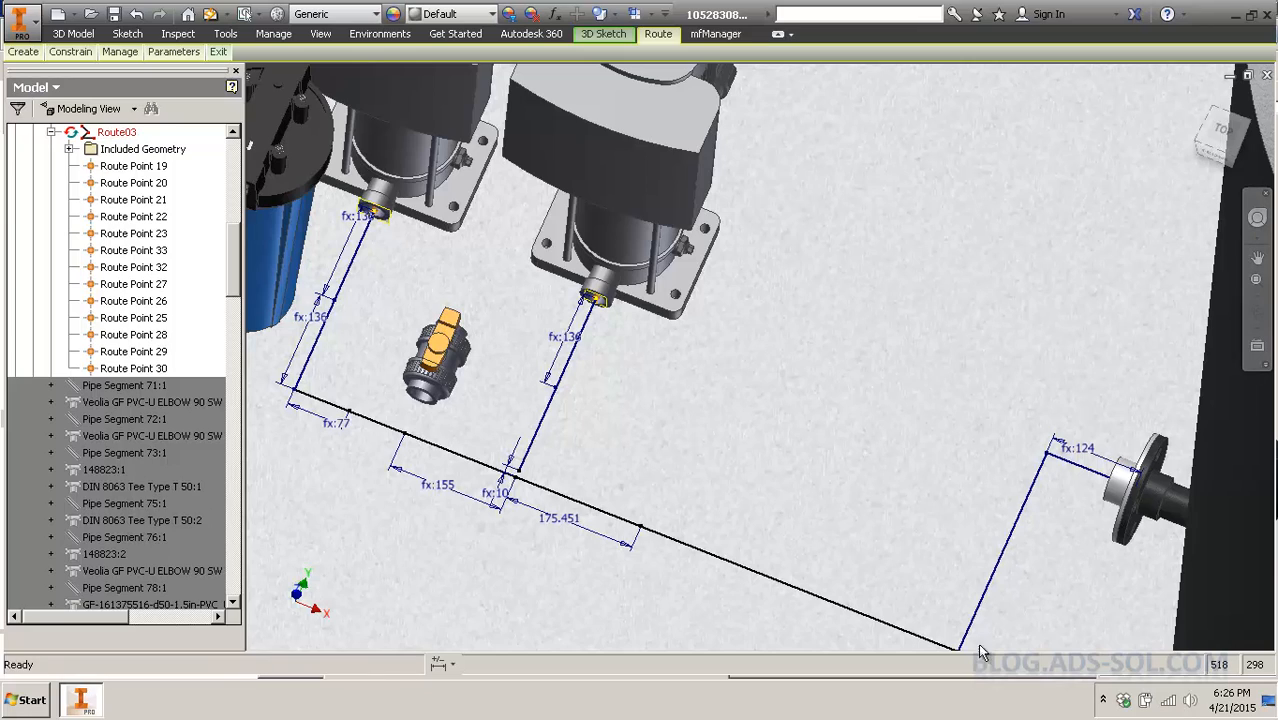
# Dimension the distance between the two pump connection points and accept it as a driven dimension.
pyautogui.moveTo(371, 220); pyautogui.dragTo(307, 362)
pyautogui.write('D')
pyautogui.press('Return')
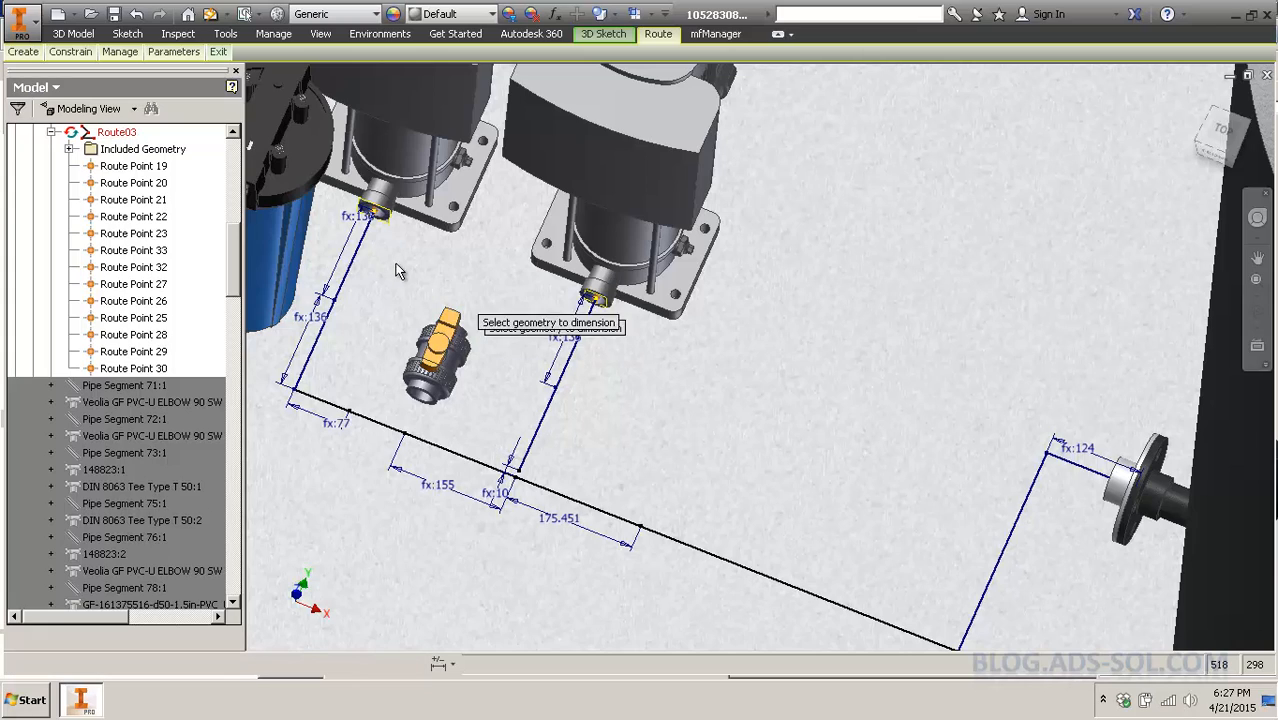
pyautogui.click(376, 216)
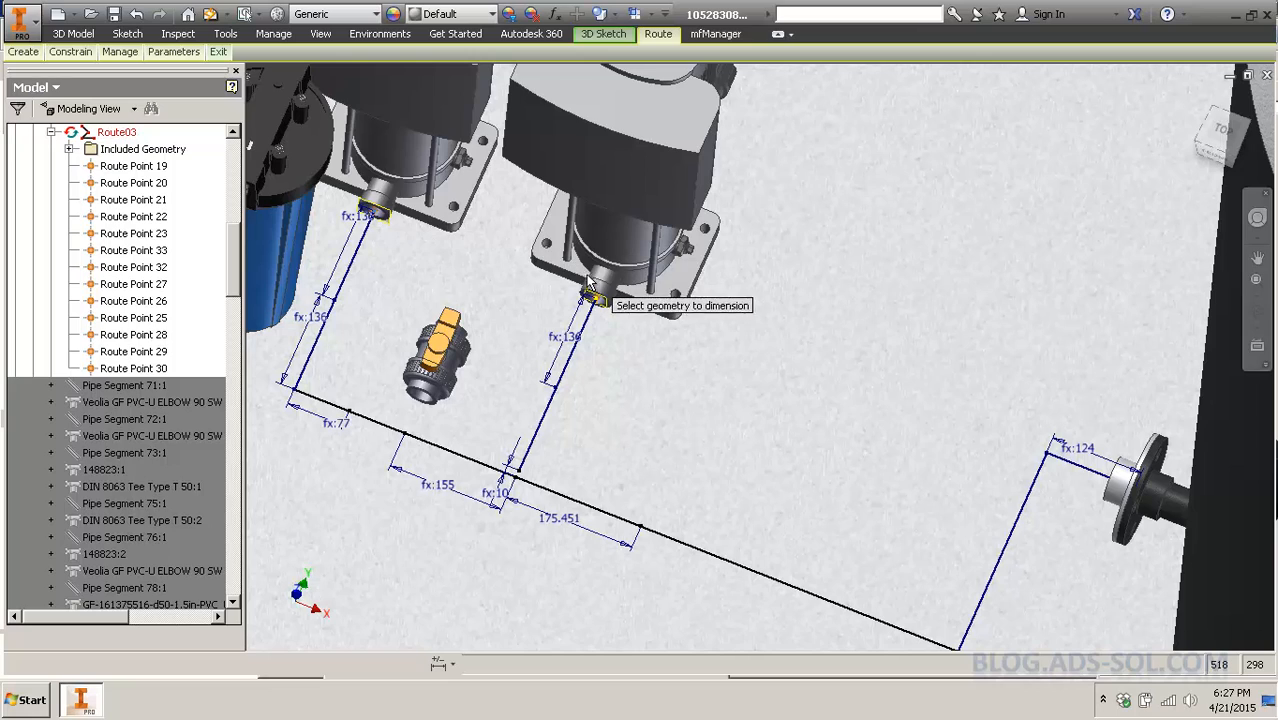
pyautogui.click(596, 298)
pyautogui.click(502, 295)
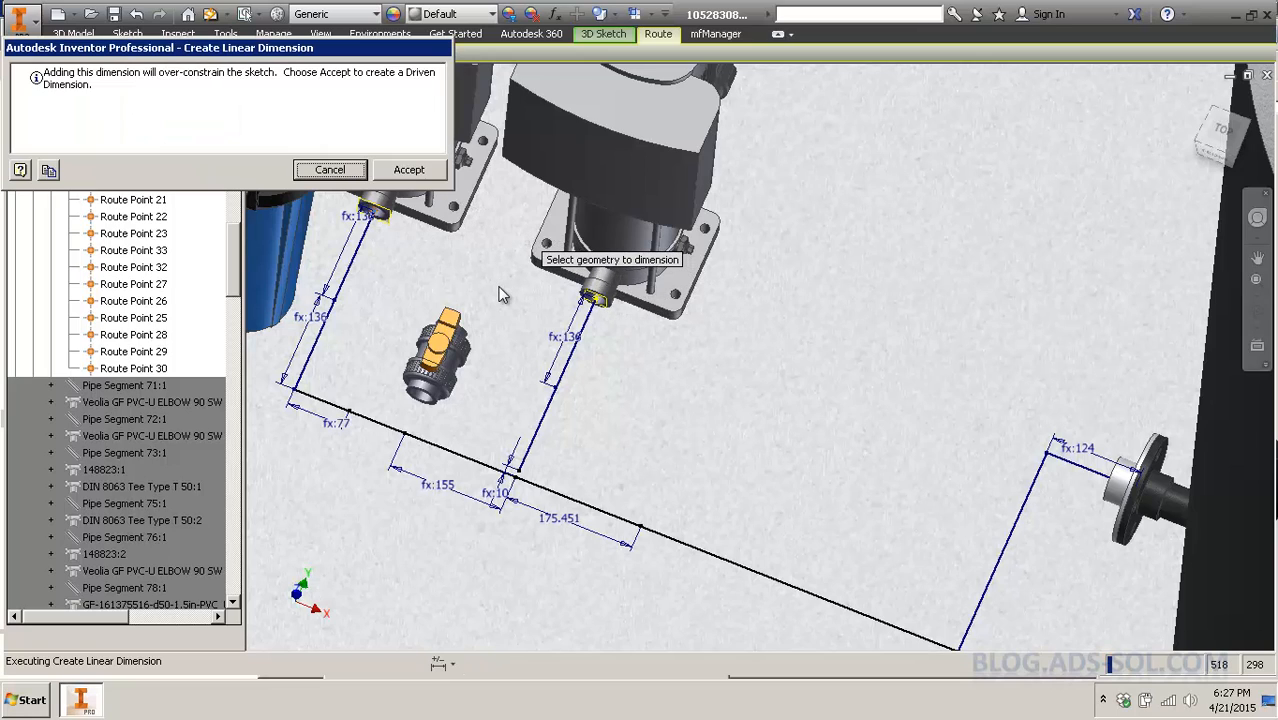
pyautogui.click(408, 170)
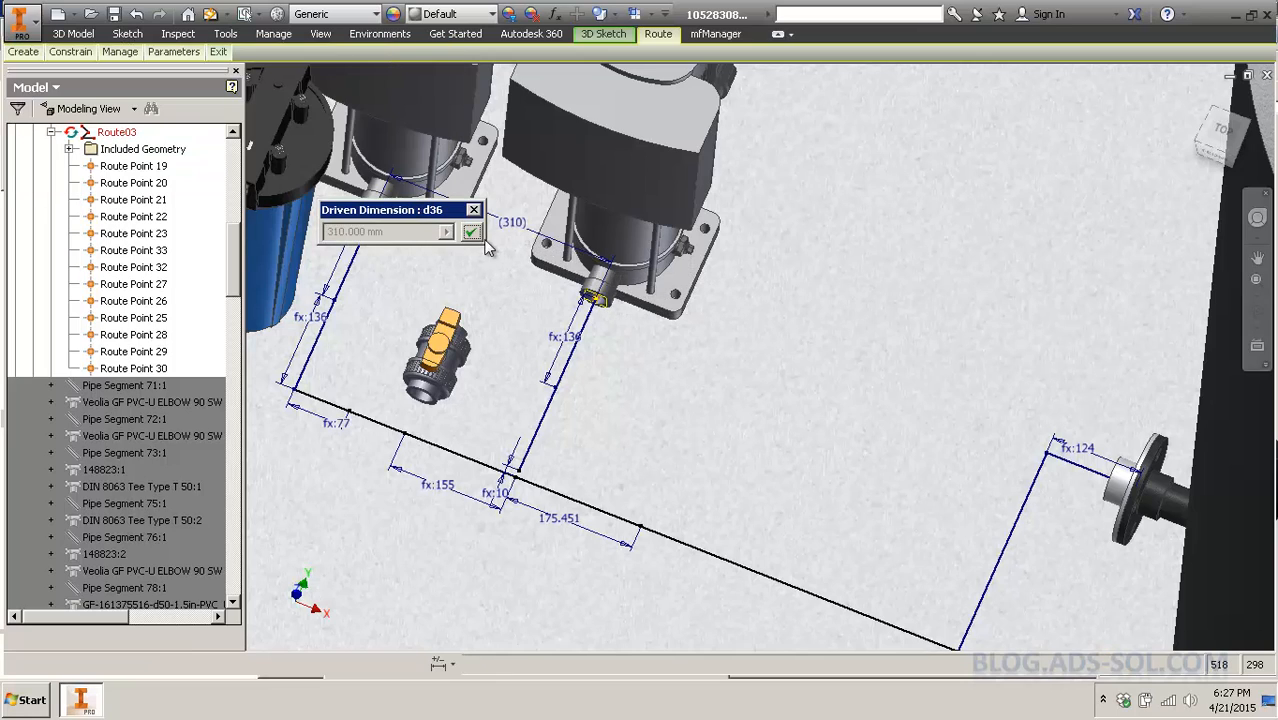
pyautogui.click(477, 237)
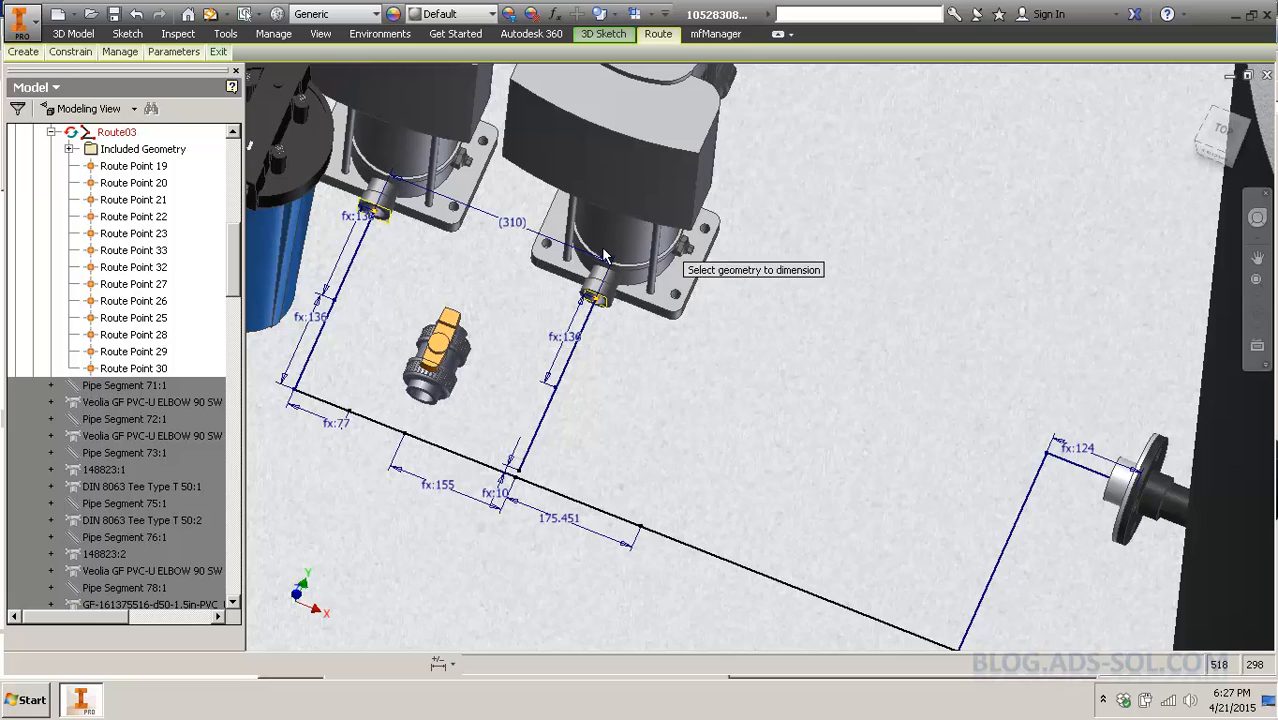
pyautogui.rightClick(494, 291)
pyautogui.click(547, 298)
# Check the 155 mm dimension between the valve tee and the second pump's branch.
pyautogui.moveTo(437, 485); pyautogui.dragTo(449, 494)
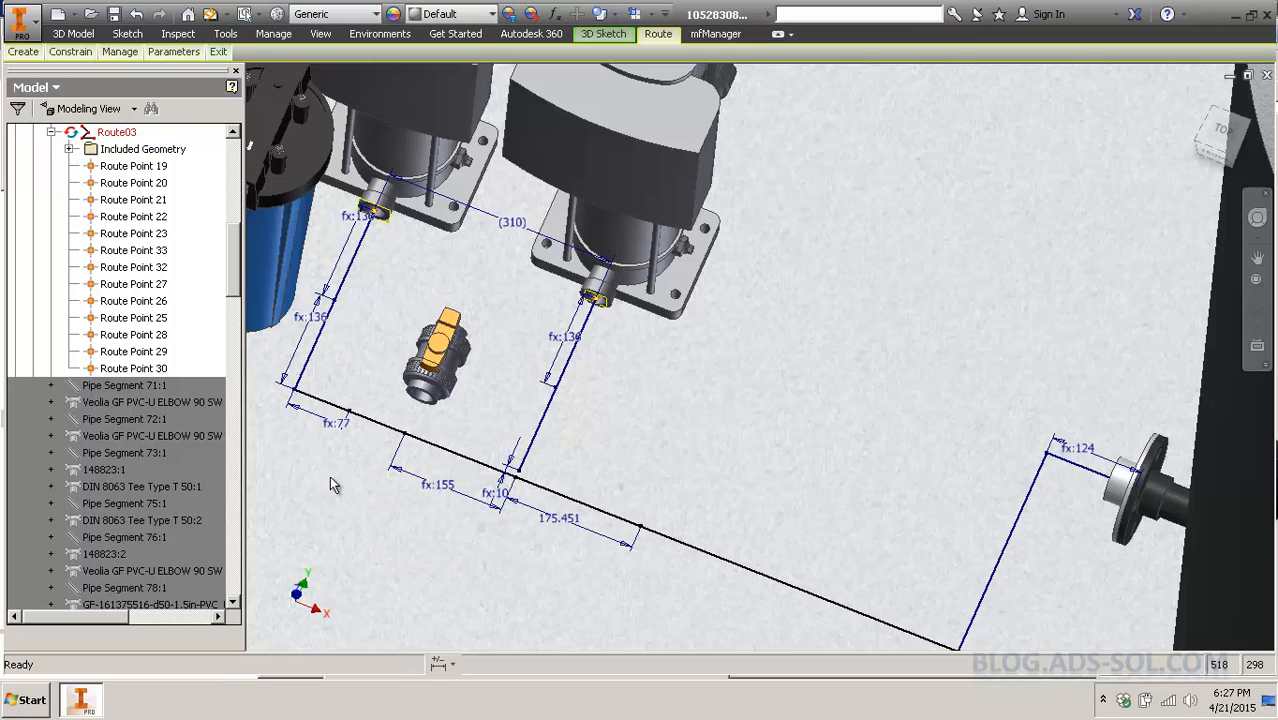
pyautogui.click(446, 487)
pyautogui.press('Escape')
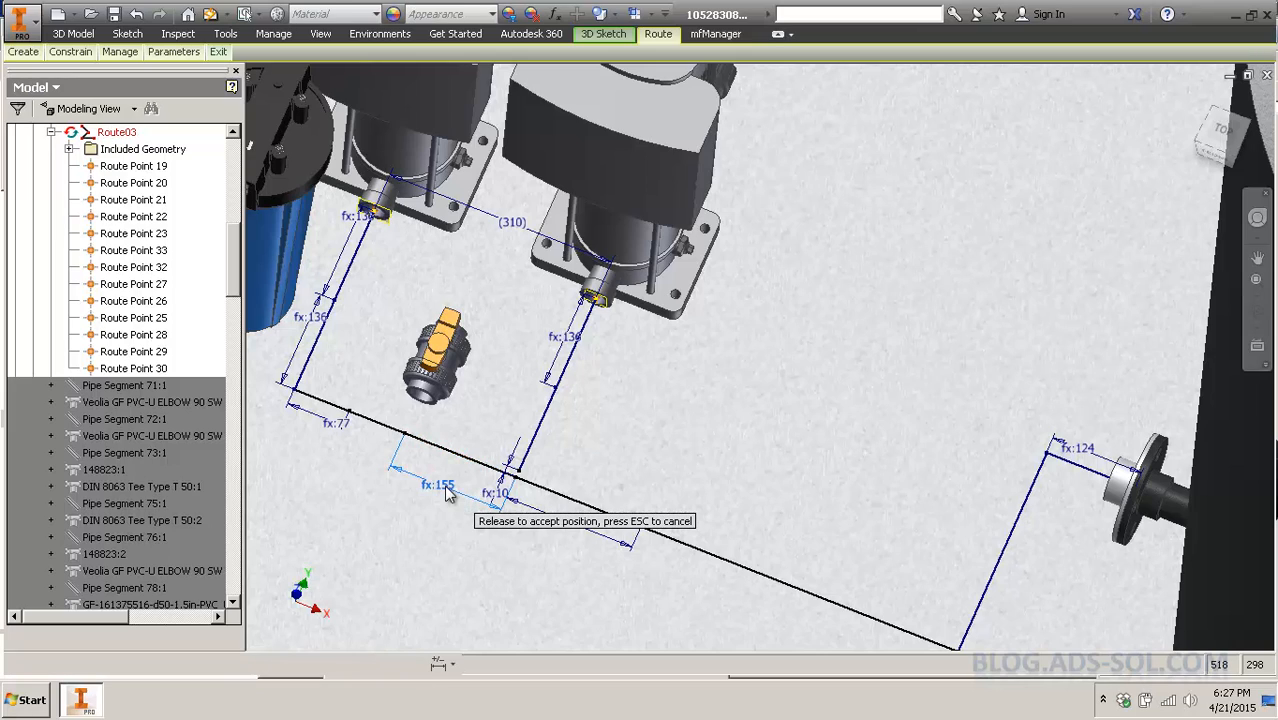
# Dimension from the first pump's route corner to the valve tee, setting it to half the driven pump spacing with d36/2.
pyautogui.click(296, 398)
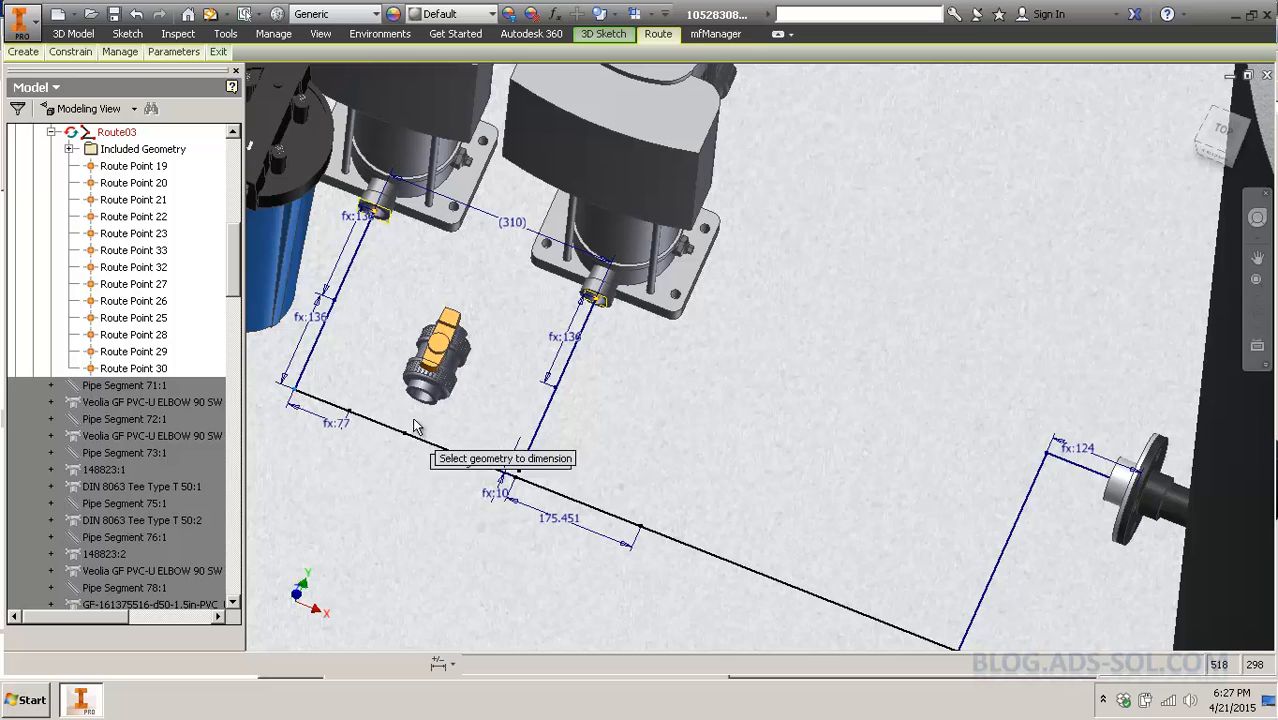
pyautogui.click(407, 433)
pyautogui.click(318, 484)
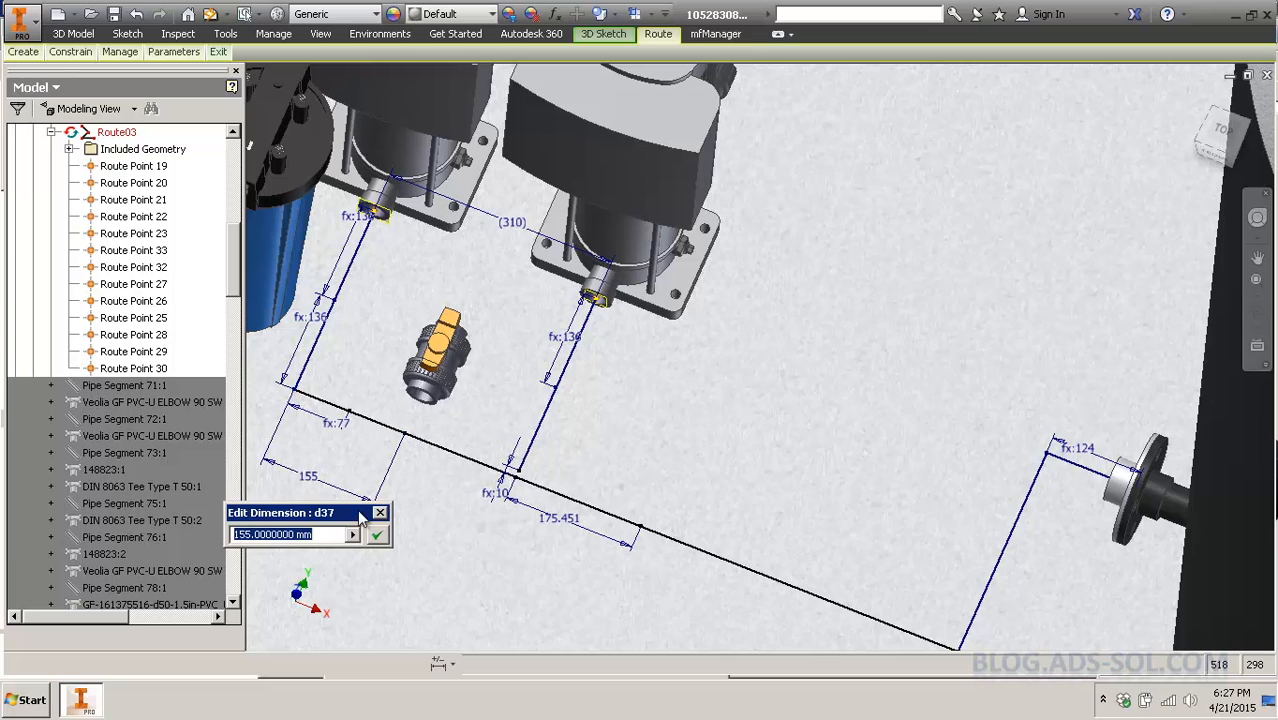
pyautogui.click(516, 228)
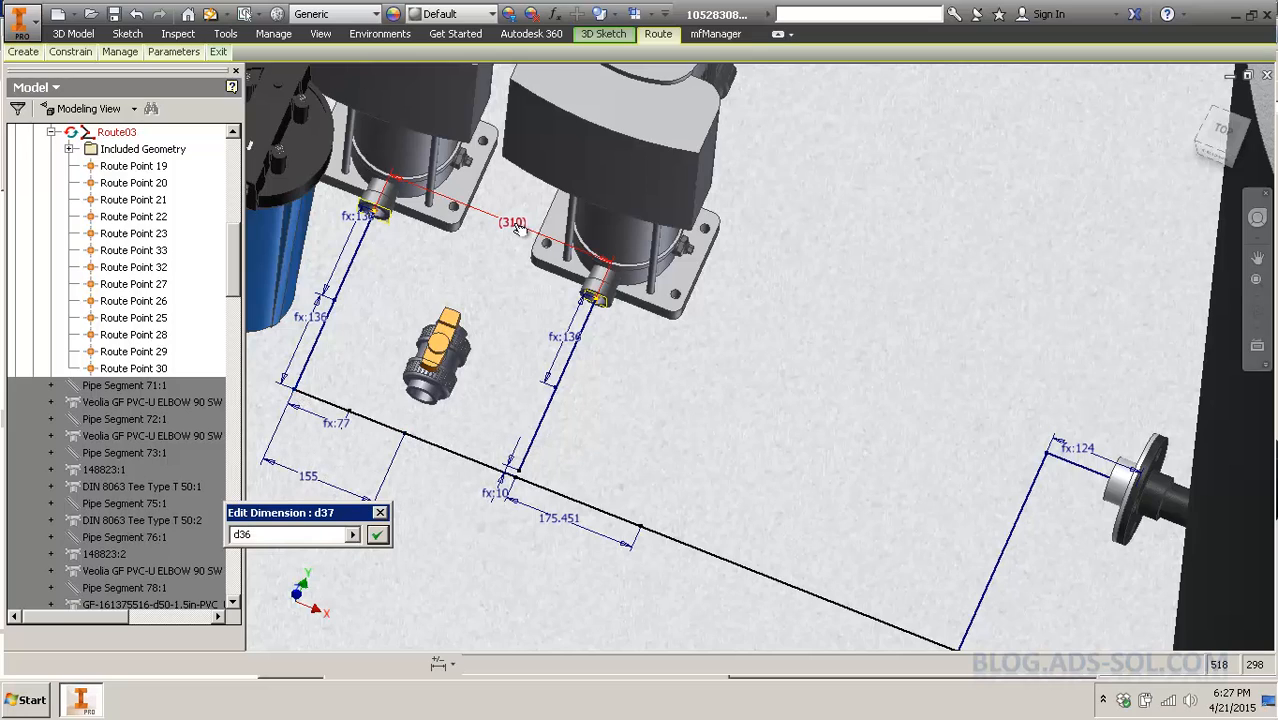
pyautogui.write('/2')
pyautogui.press('Return')
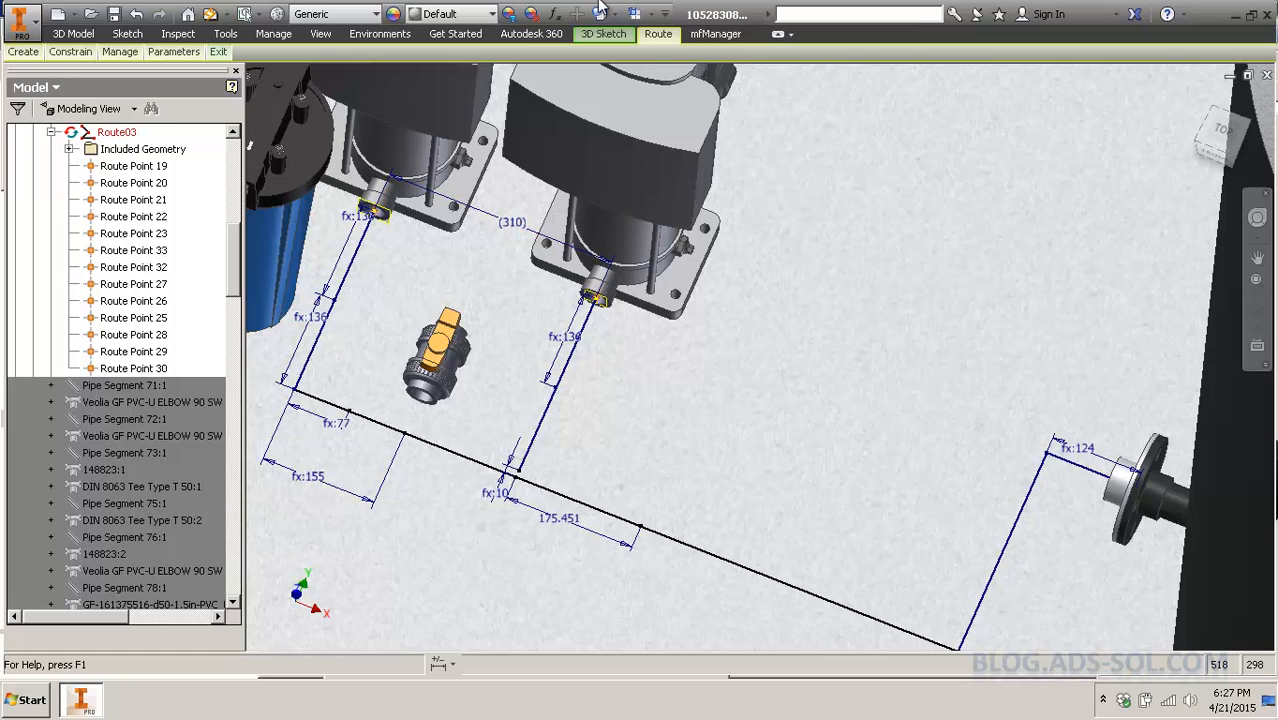
# Check the equation behind the dimension between the first pump's route corner and the valve tee.
pyautogui.moveTo(513, 348); pyautogui.dragTo(629, 361, button='middle')
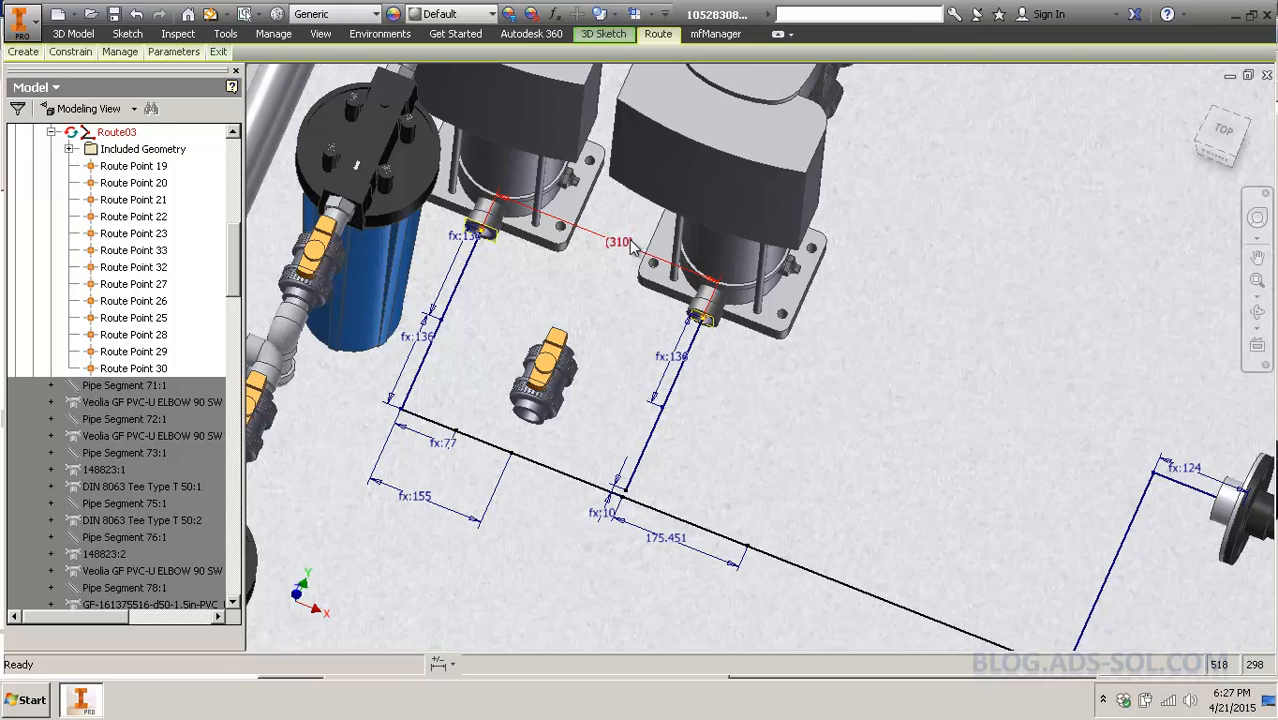
pyautogui.doubleClick(413, 496)
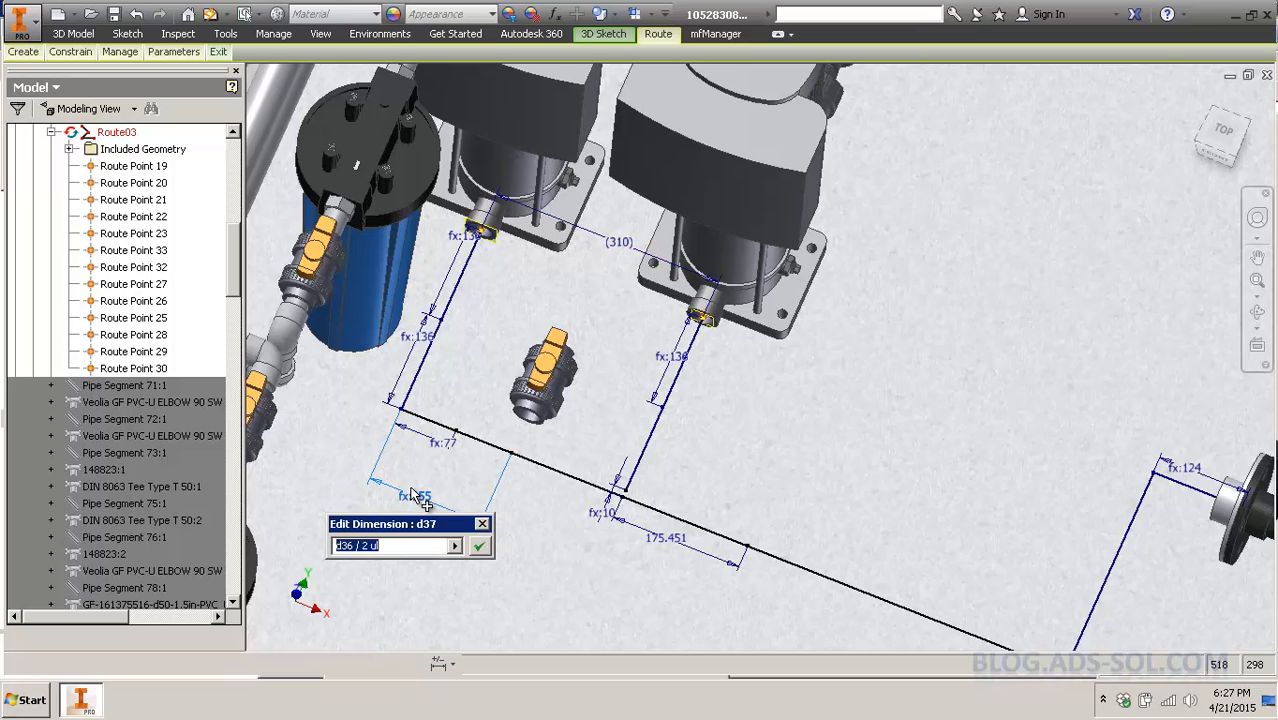
pyautogui.click(483, 525)
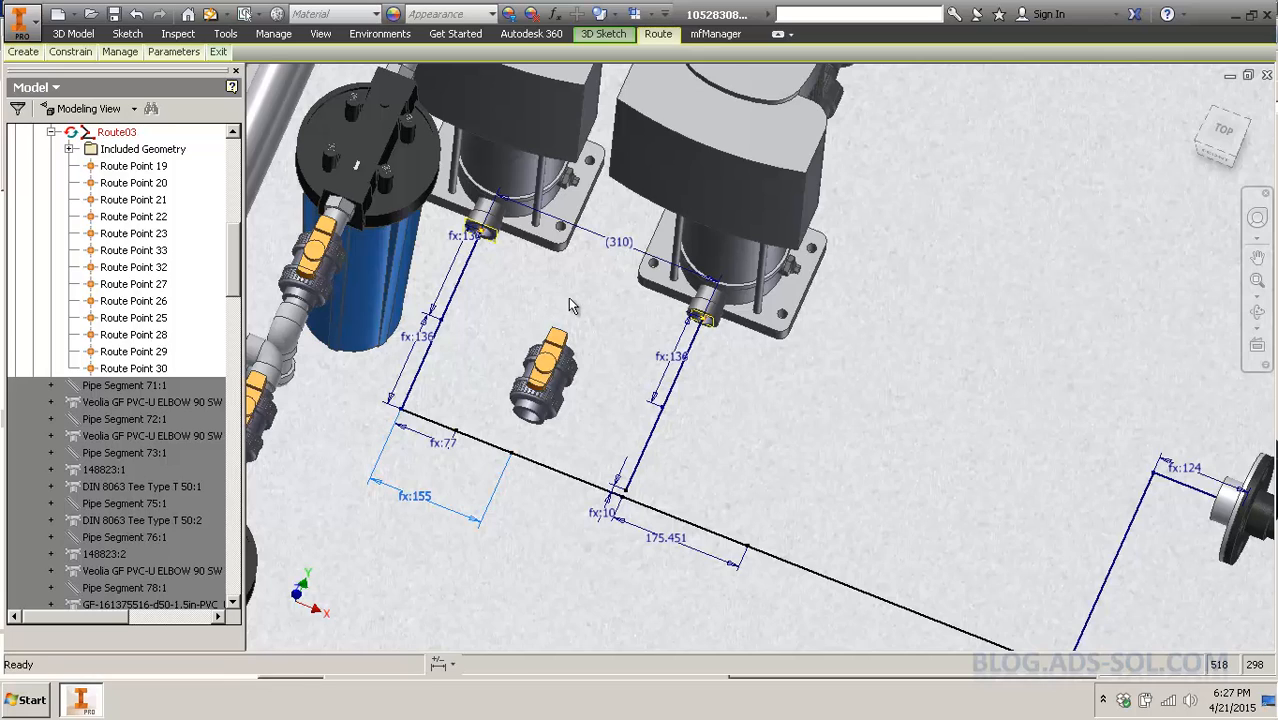
# Replace that half-spacing dimension with one from the valve tee to the second pump's branch, set to d36/2.
pyautogui.click(438, 514)
pyautogui.press('Delete')
pyautogui.press('d')
pyautogui.click(565, 478)
pyautogui.click(500, 512)
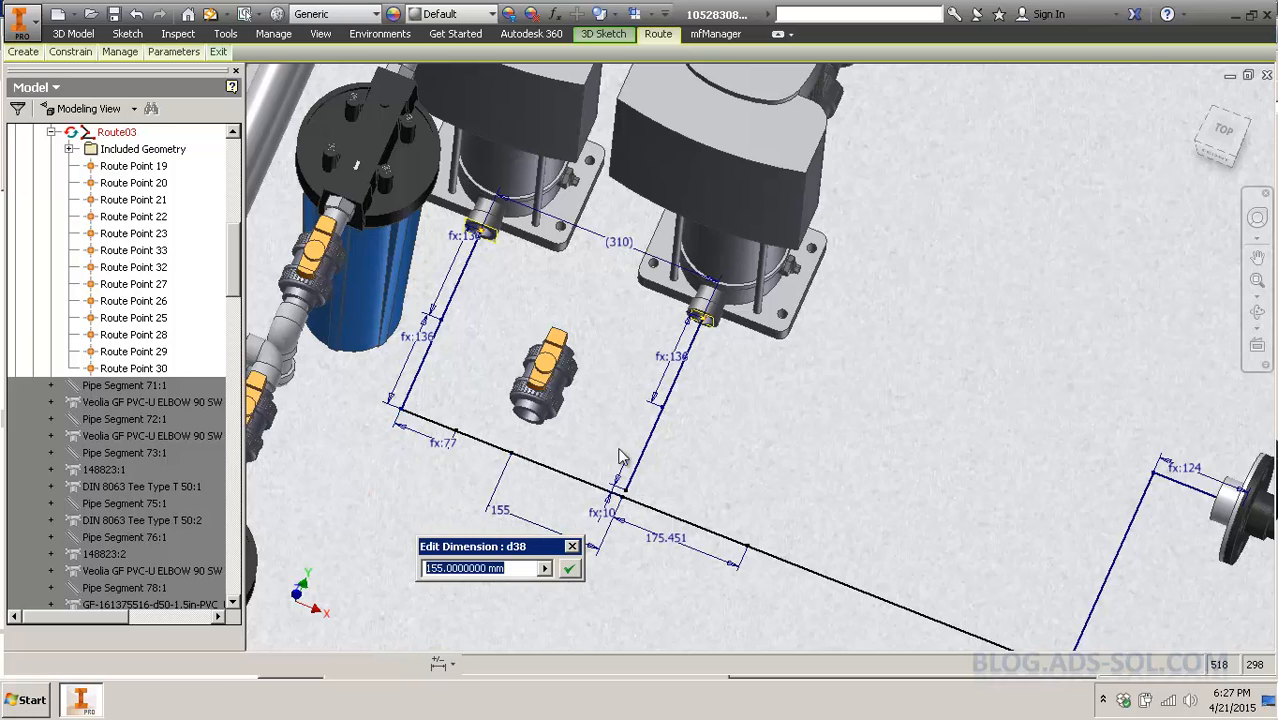
pyautogui.click(628, 254)
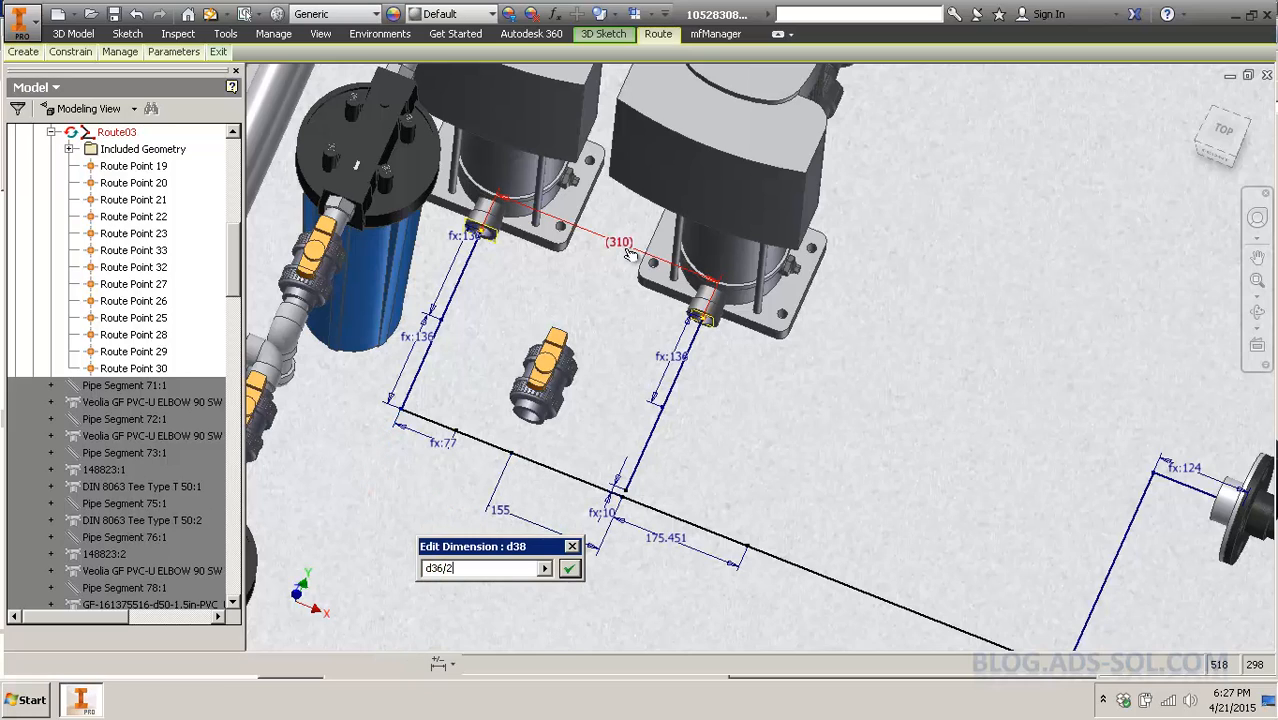
pyautogui.write('/2')
pyautogui.press('Return')
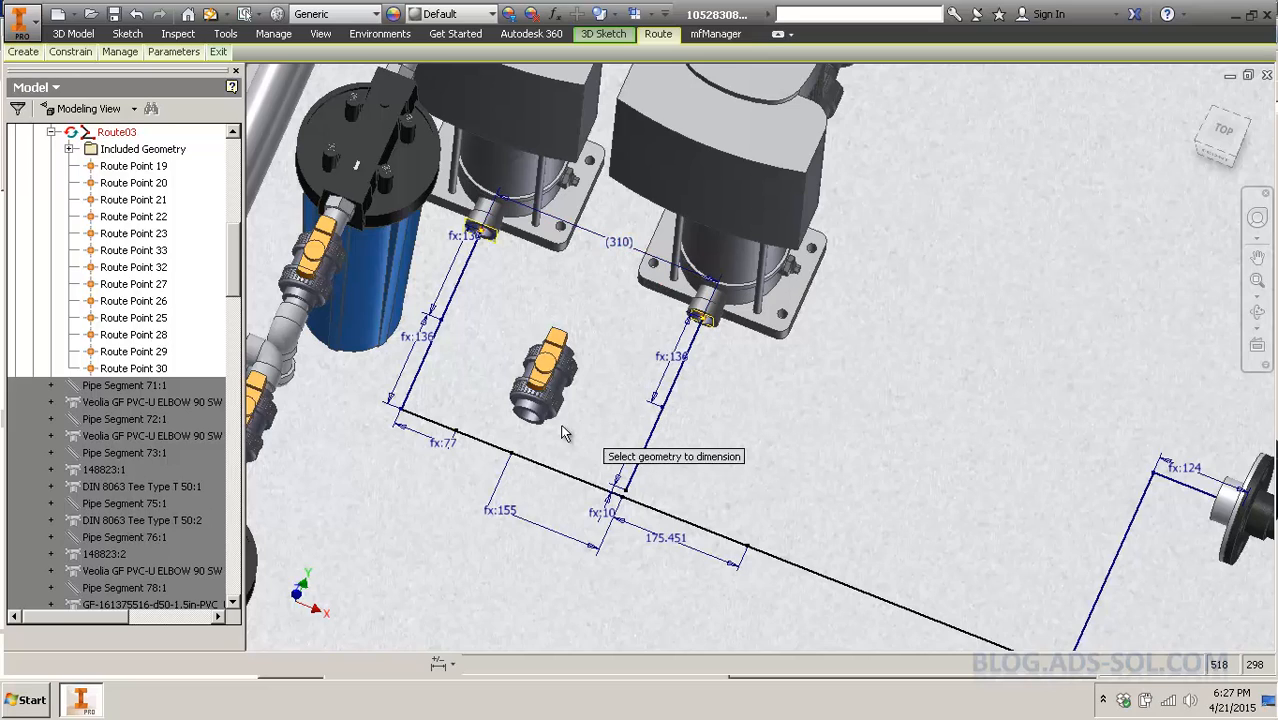
# Remove the half-spacing dimension at the valve tee and the driven spacing dimension between the pump connections.
pyautogui.moveTo(502, 512); pyautogui.dragTo(600, 243)
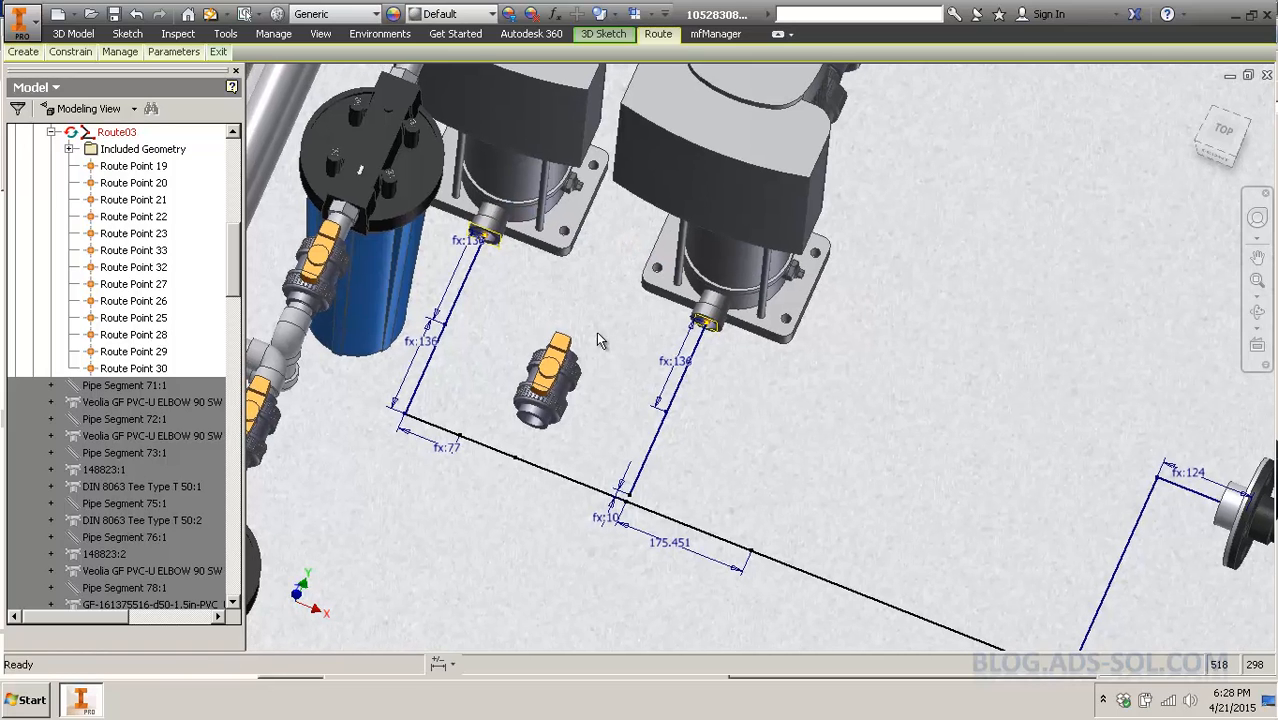
pyautogui.moveTo(598, 341)
pyautogui.mouseDown(button='middle')
pyautogui.moveTo(593, 317)
pyautogui.moveTo(613, 325)
pyautogui.mouseUp(button='middle')
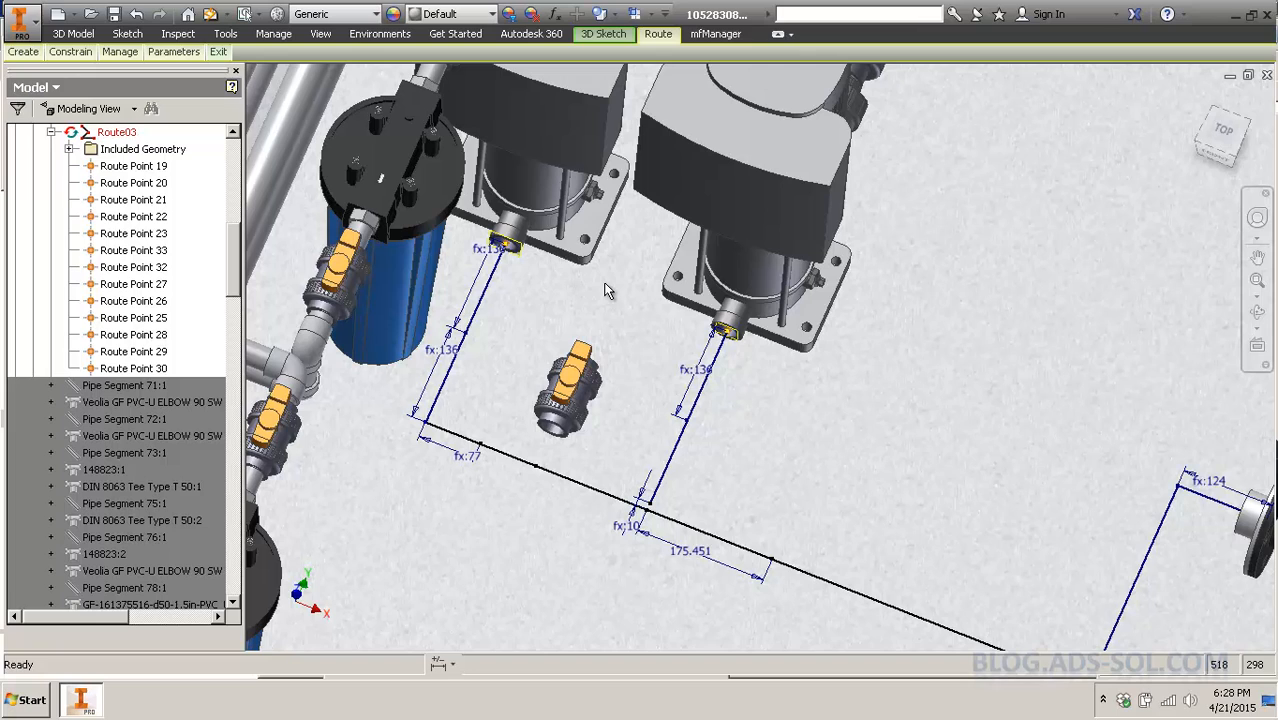
pyautogui.moveTo(741, 412); pyautogui.dragTo(688, 372, button='middle')
pyautogui.moveTo(8, 55)
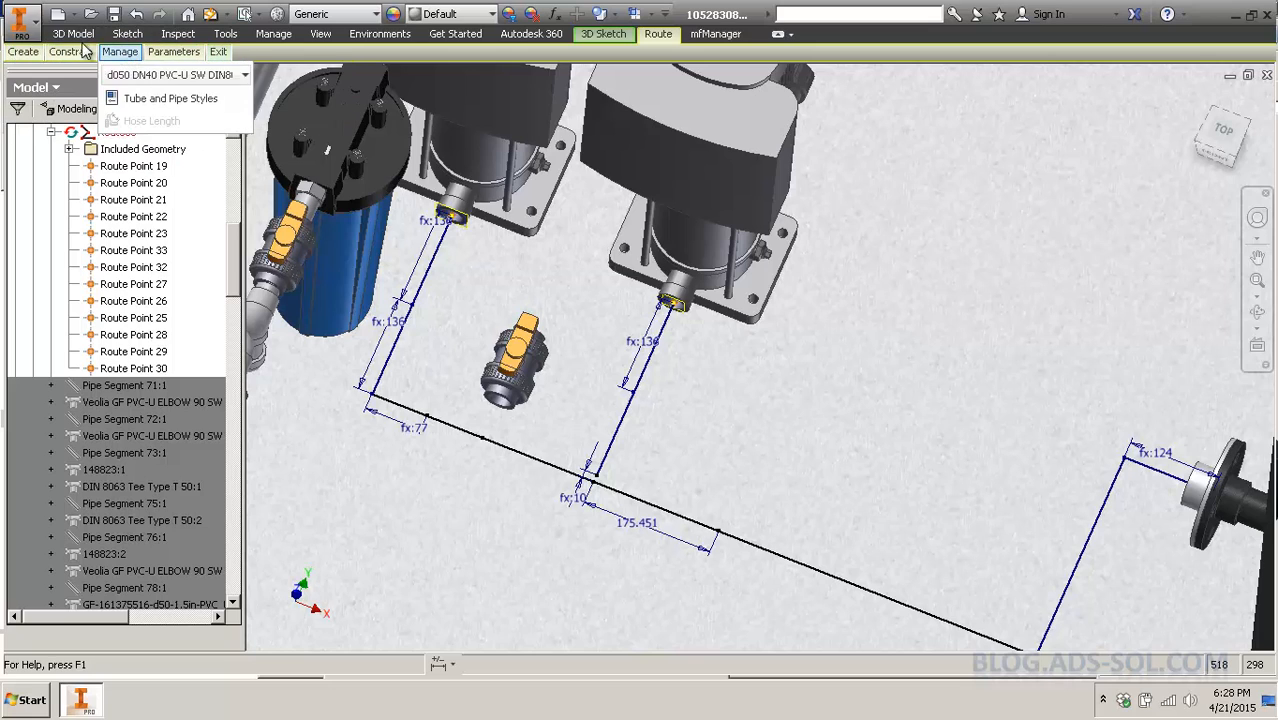
pyautogui.moveTo(902, 428); pyautogui.dragTo(872, 330, button='middle')
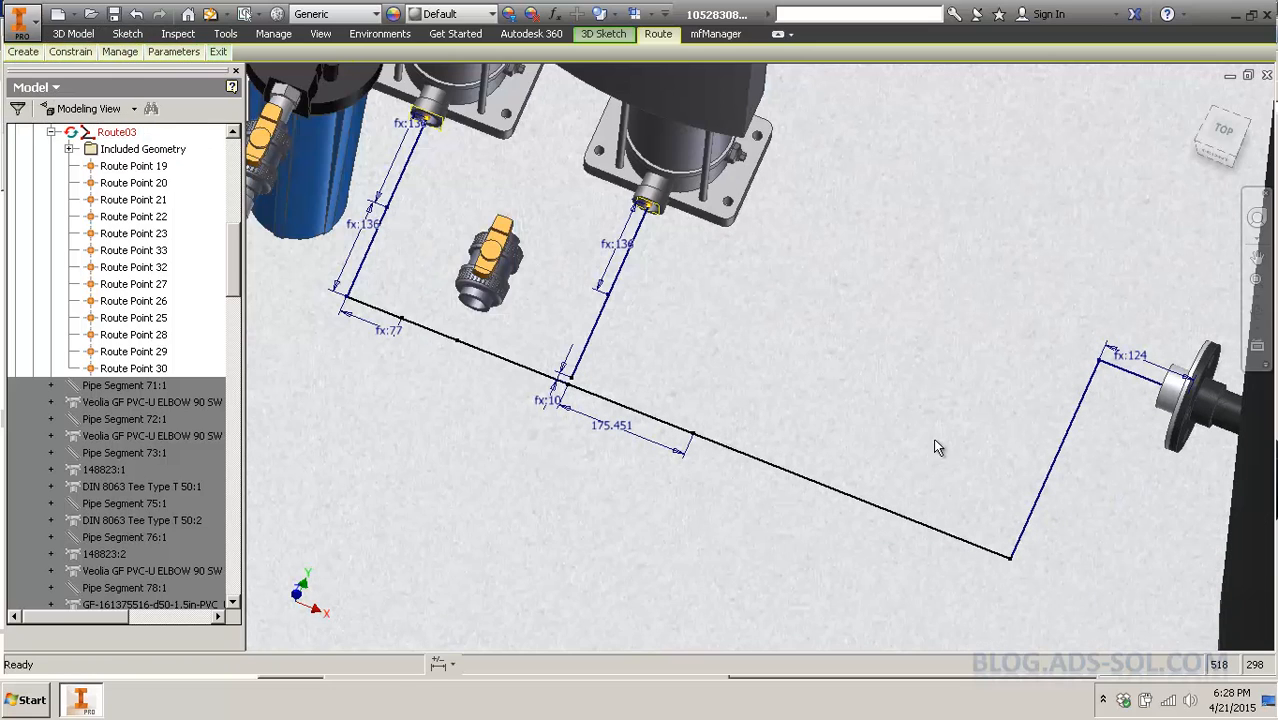
pyautogui.moveTo(715, 432); pyautogui.dragTo(707, 428, button='middle')
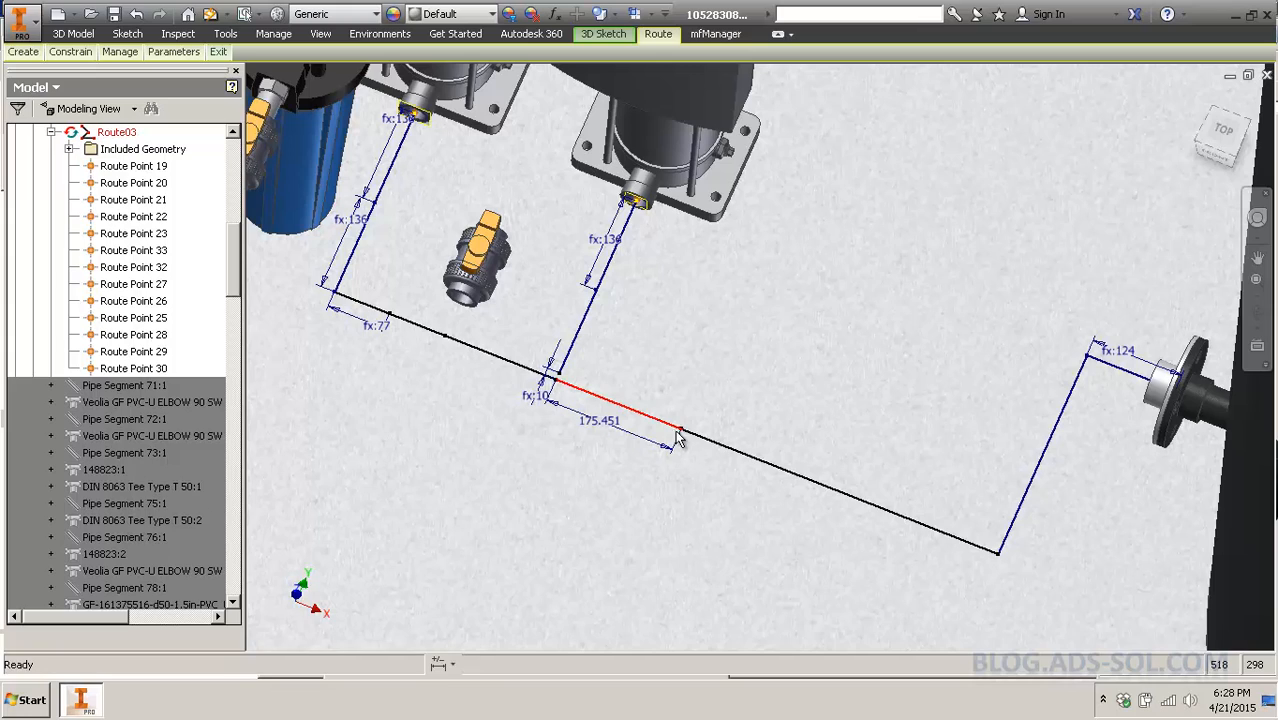
pyautogui.rightClick(679, 441)
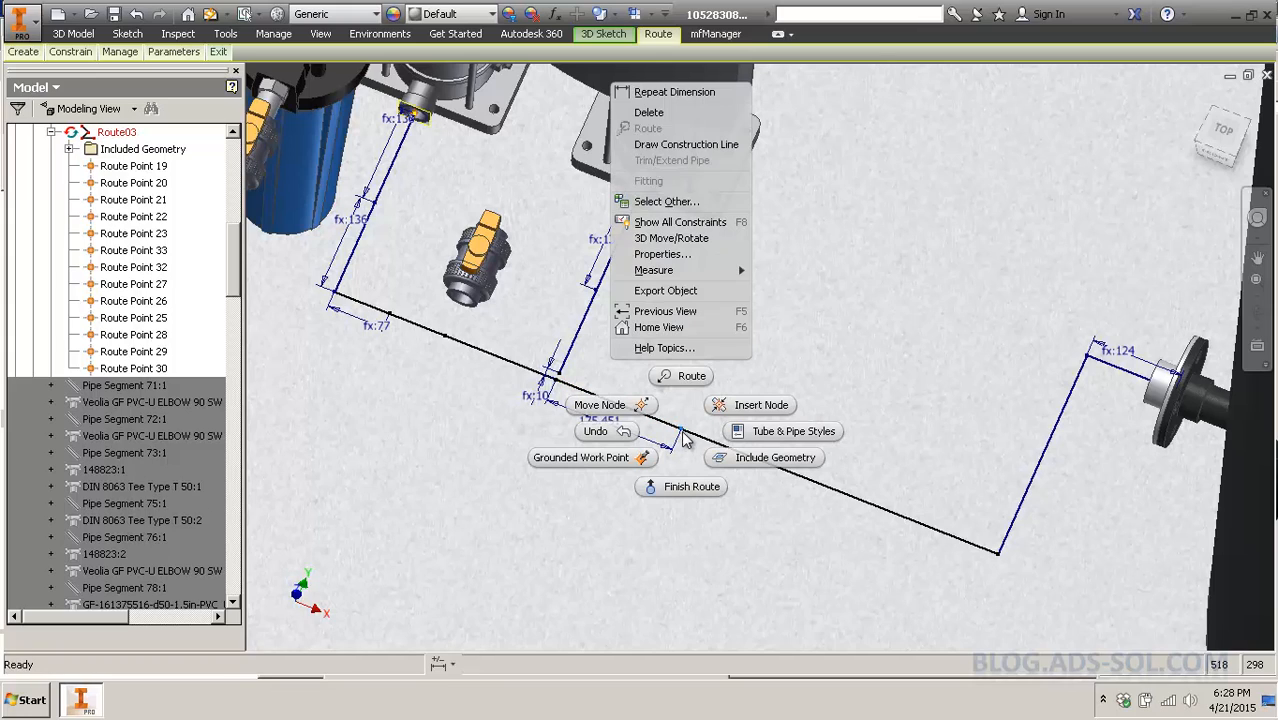
pyautogui.click(726, 146)
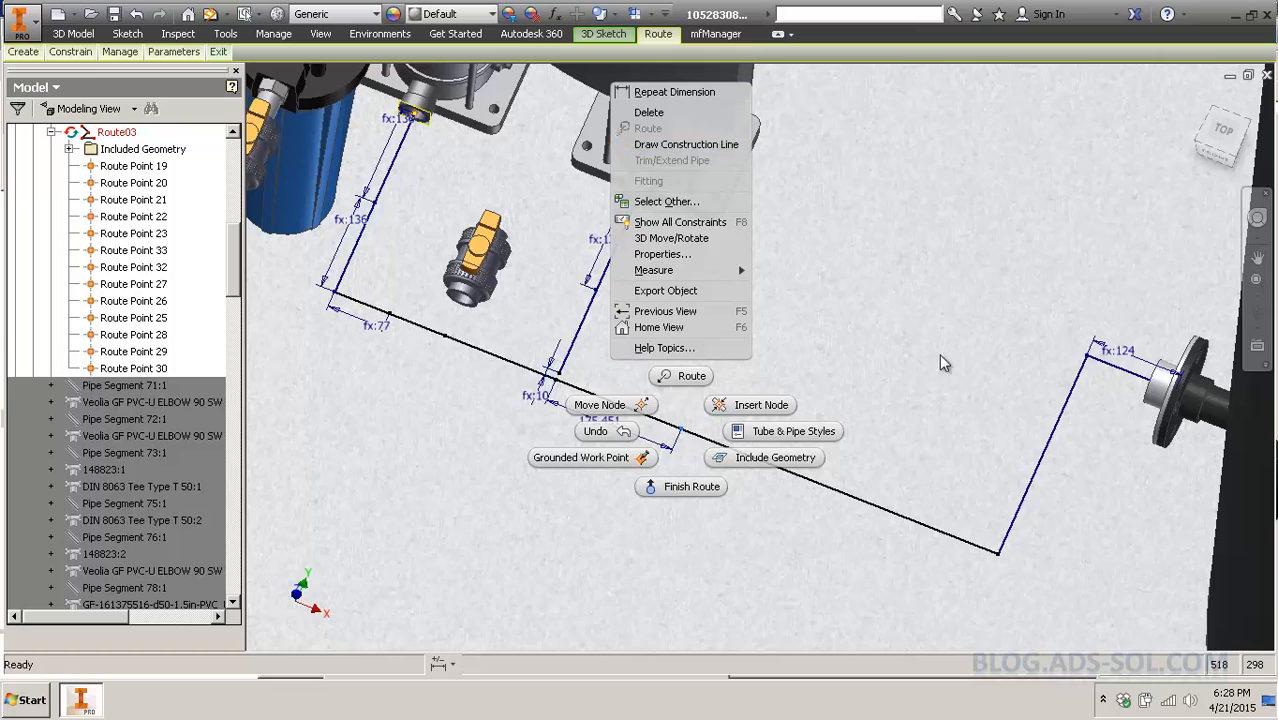
pyautogui.rightClick(1090, 365)
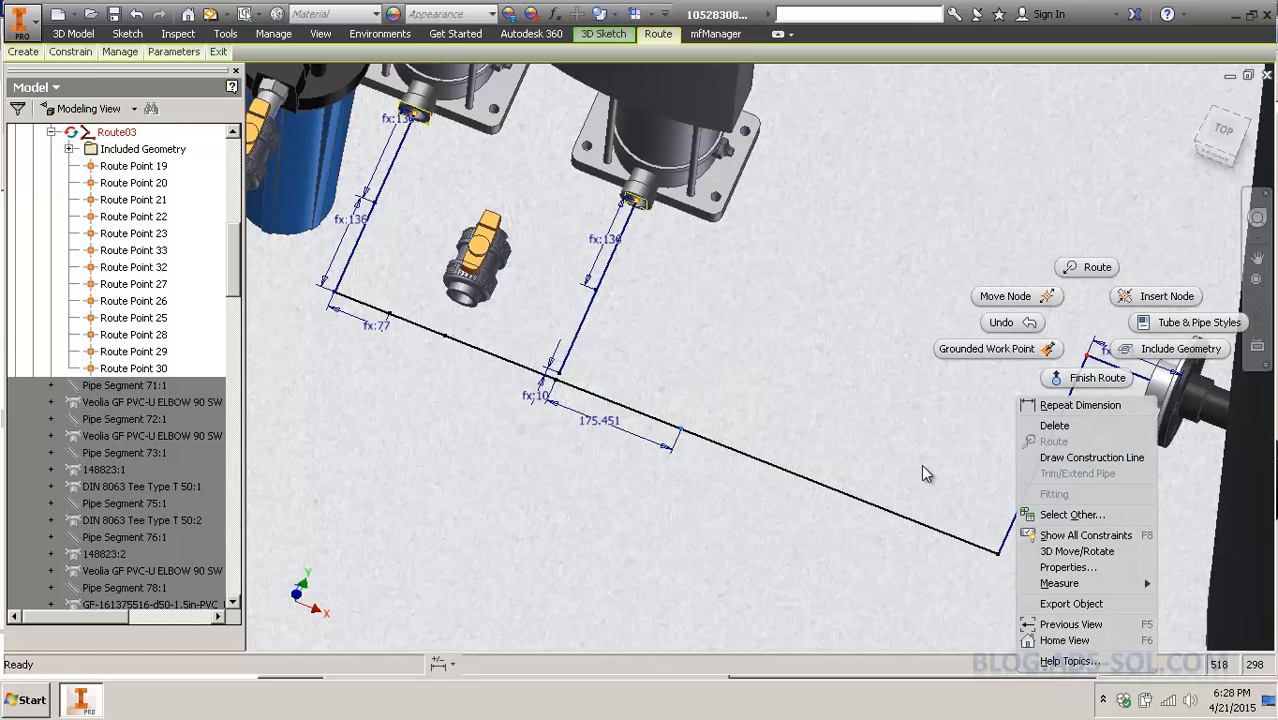
pyautogui.click(1110, 459)
pyautogui.rightClick(1000, 558)
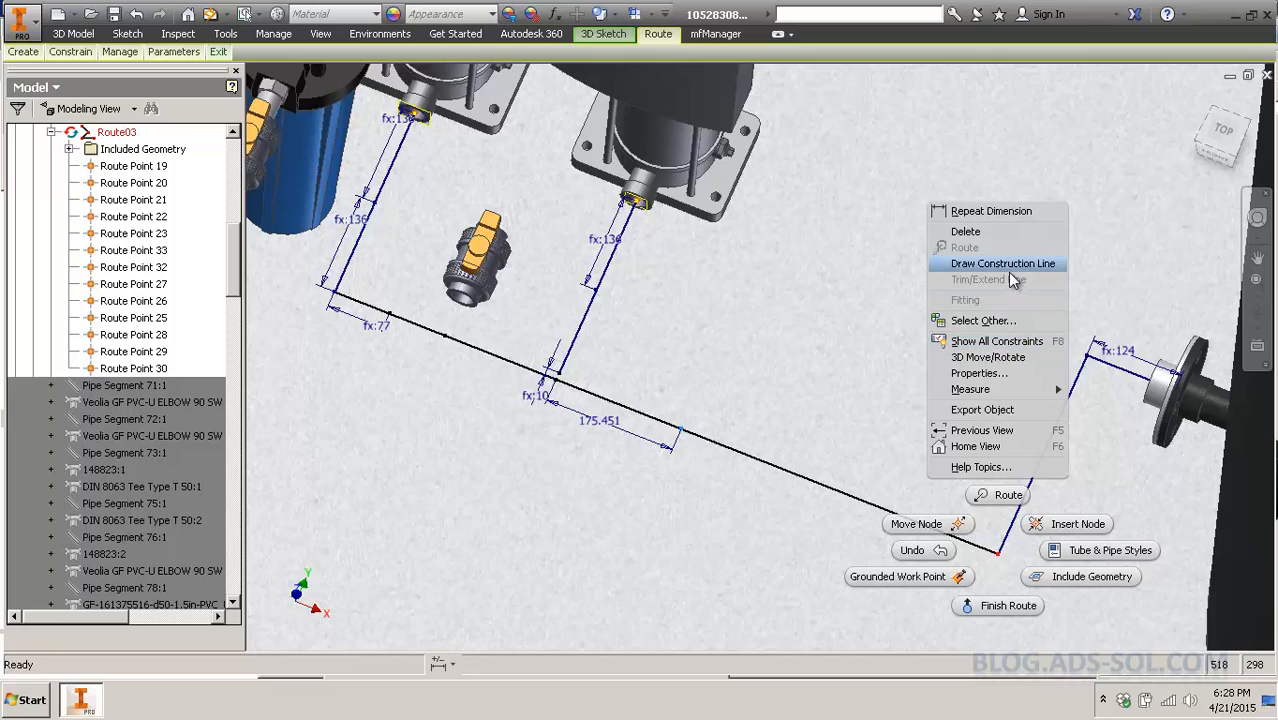
pyautogui.click(1007, 272)
pyautogui.rightClick(1090, 365)
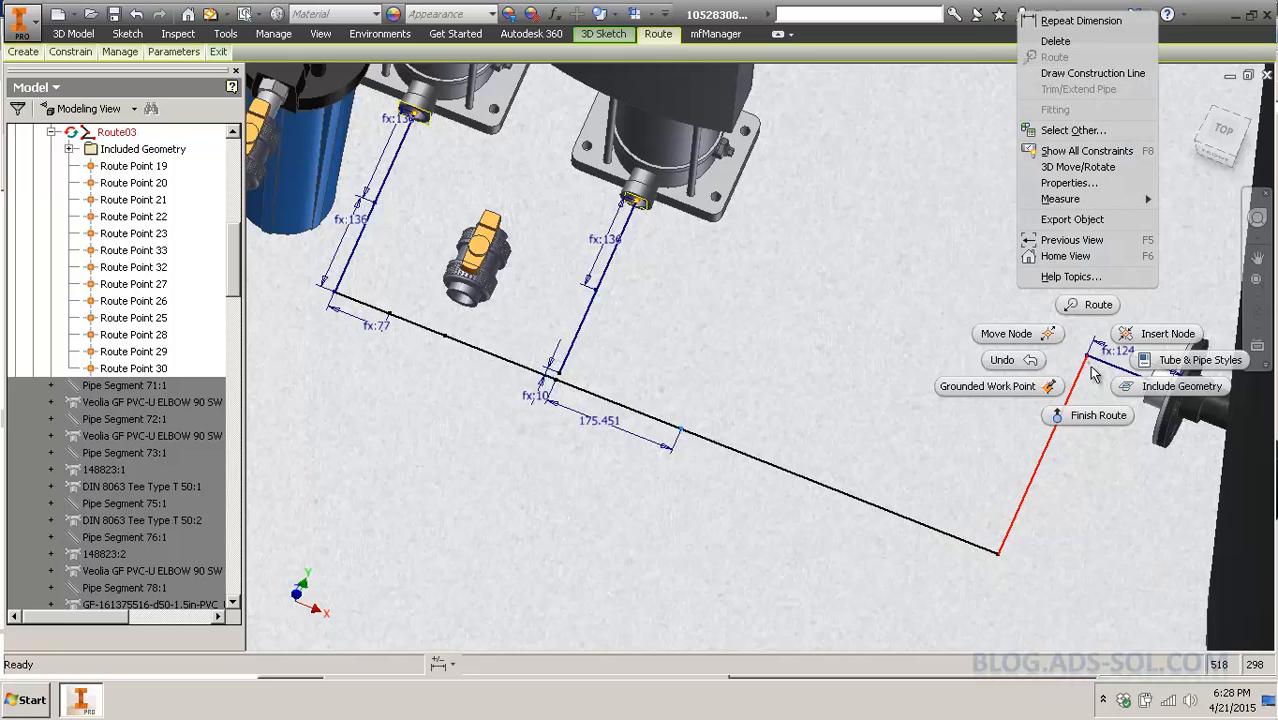
pyautogui.click(1091, 366)
pyautogui.click(1088, 357)
pyautogui.rightClick(1088, 323)
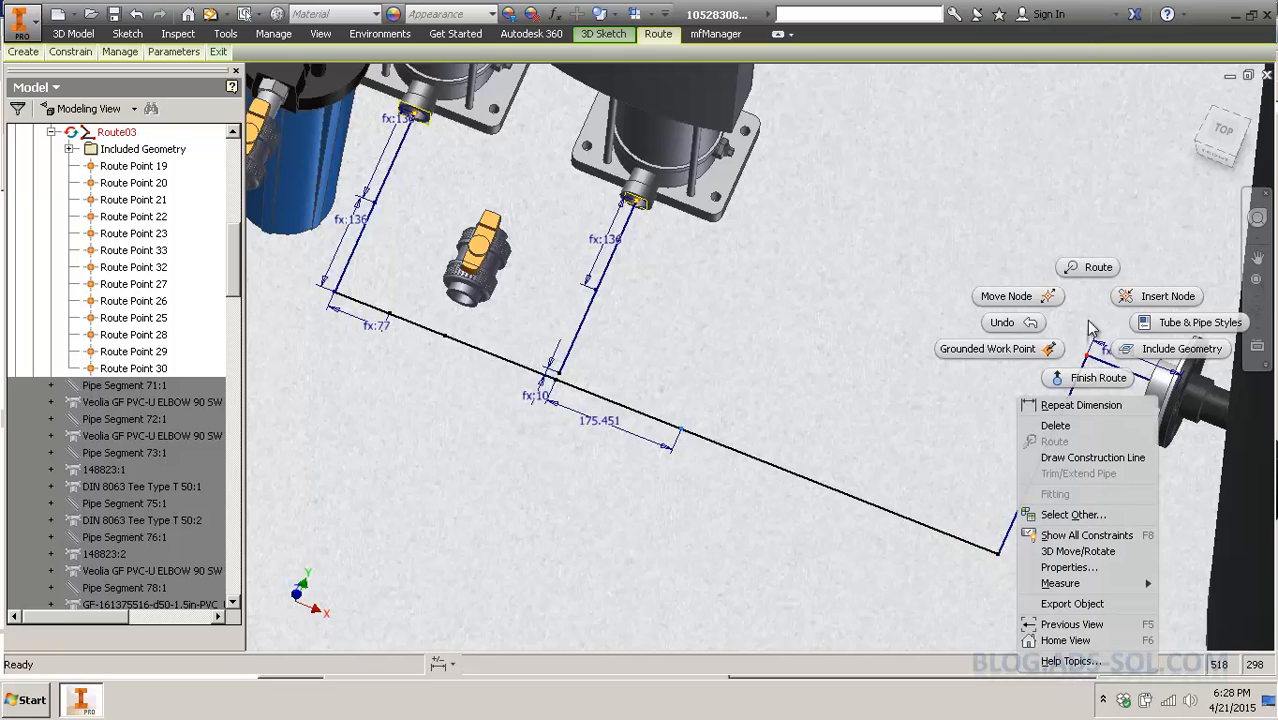
pyautogui.click(1090, 458)
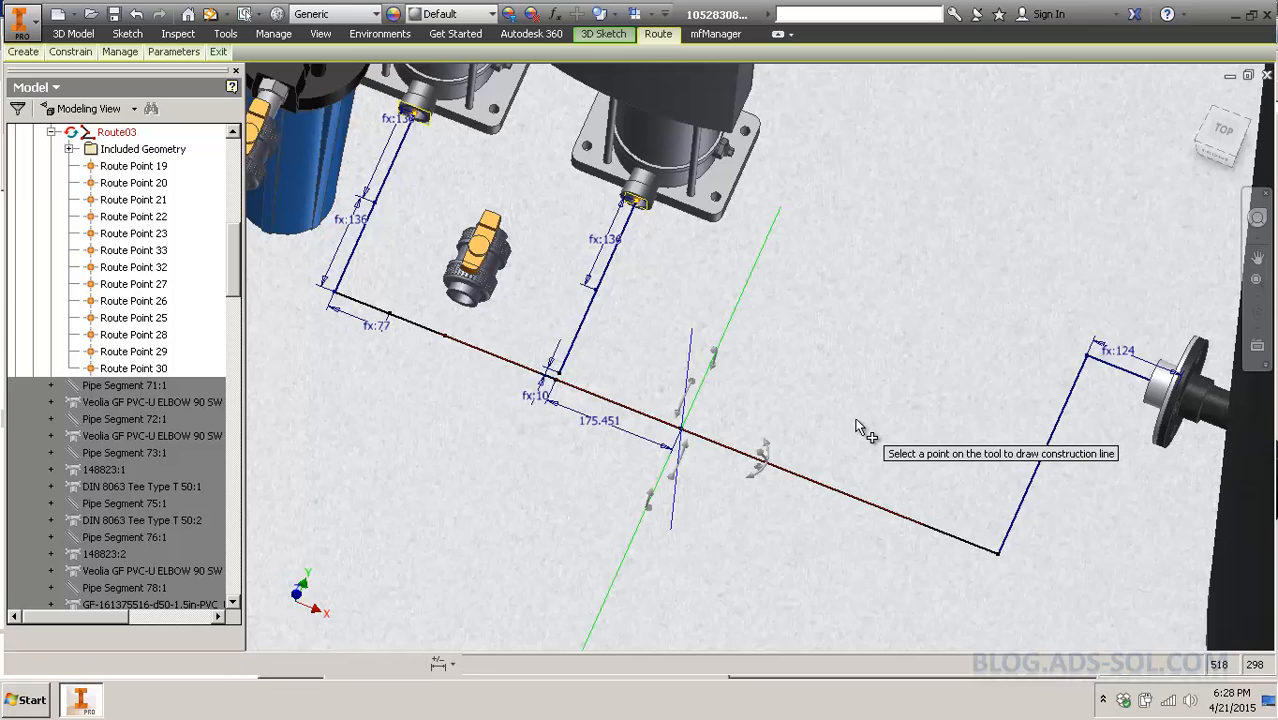
pyautogui.press('Escape')
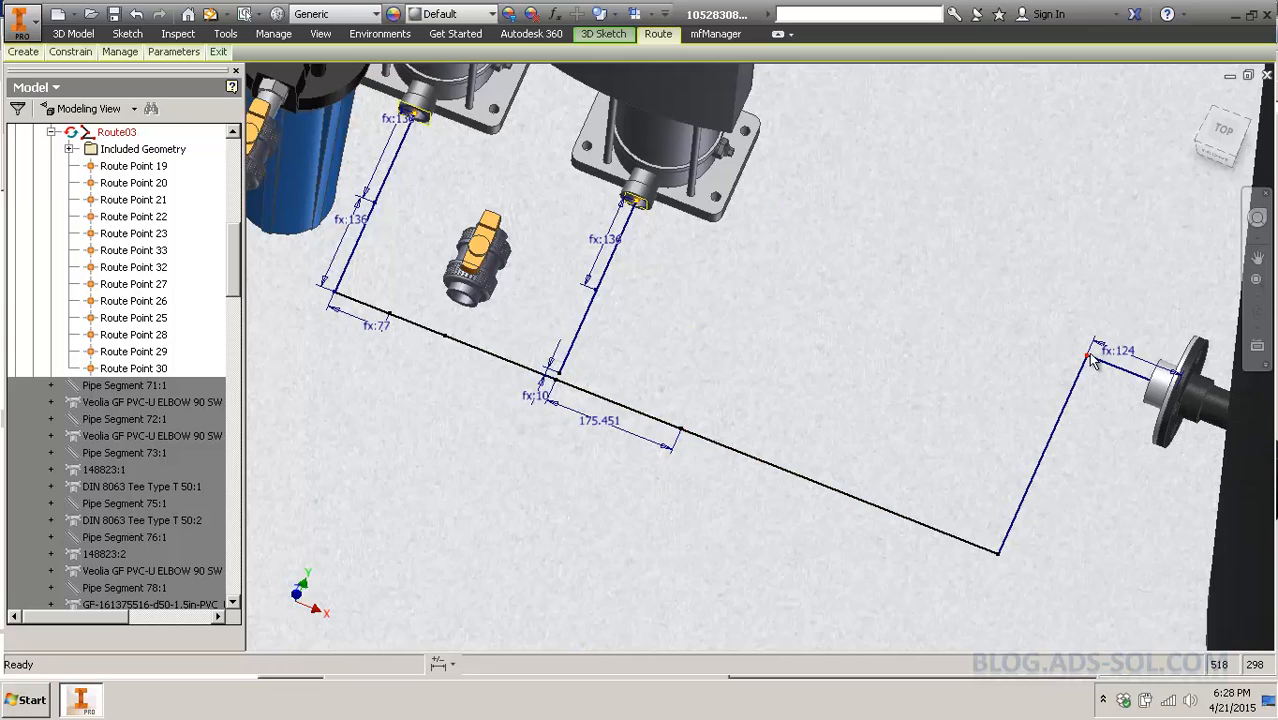
# Draw a construction line from the tank-side corner node in line with the tank connection, and inspect the route's constraints.
pyautogui.rightClick(1092, 362)
pyautogui.click(1090, 471)
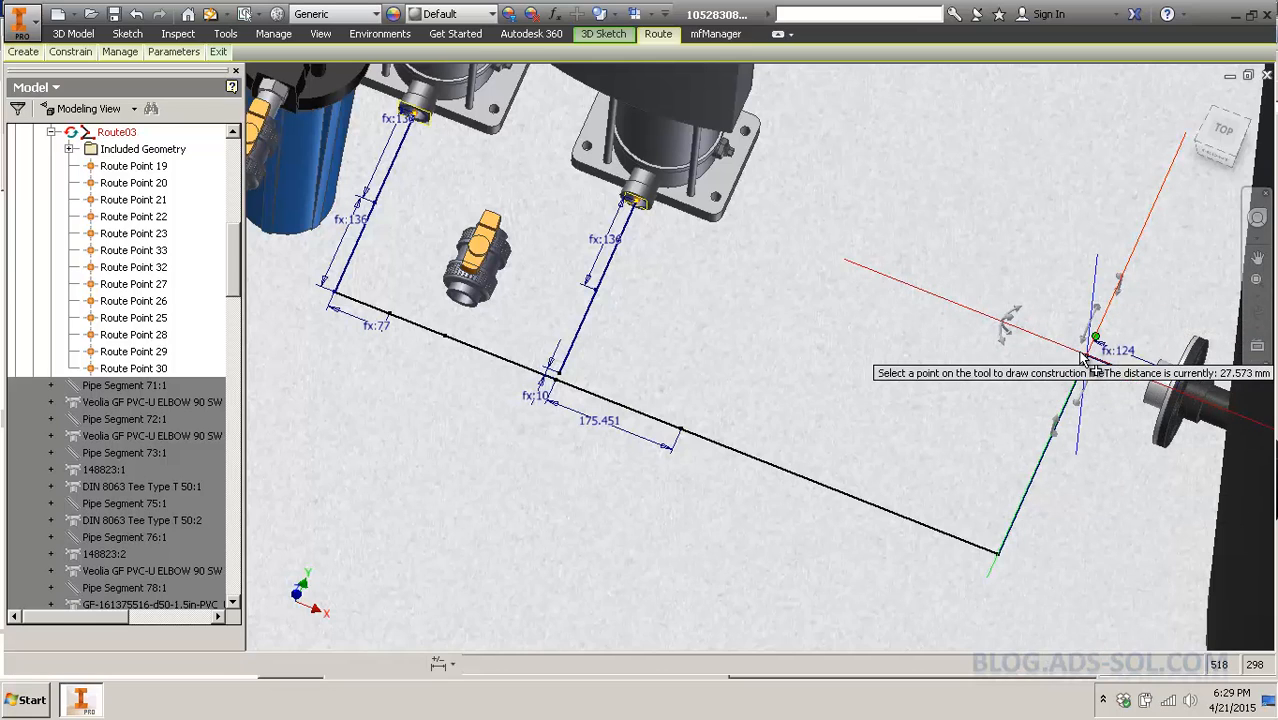
pyautogui.click(916, 291)
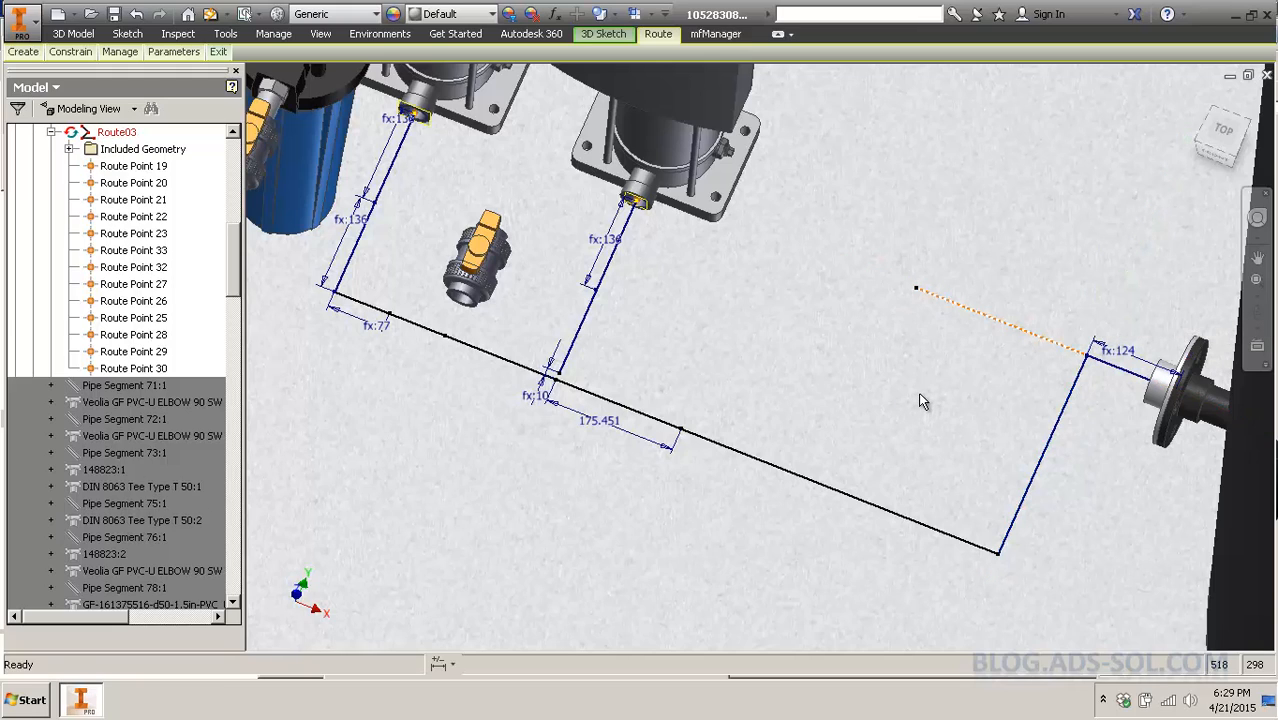
pyautogui.press('F8')
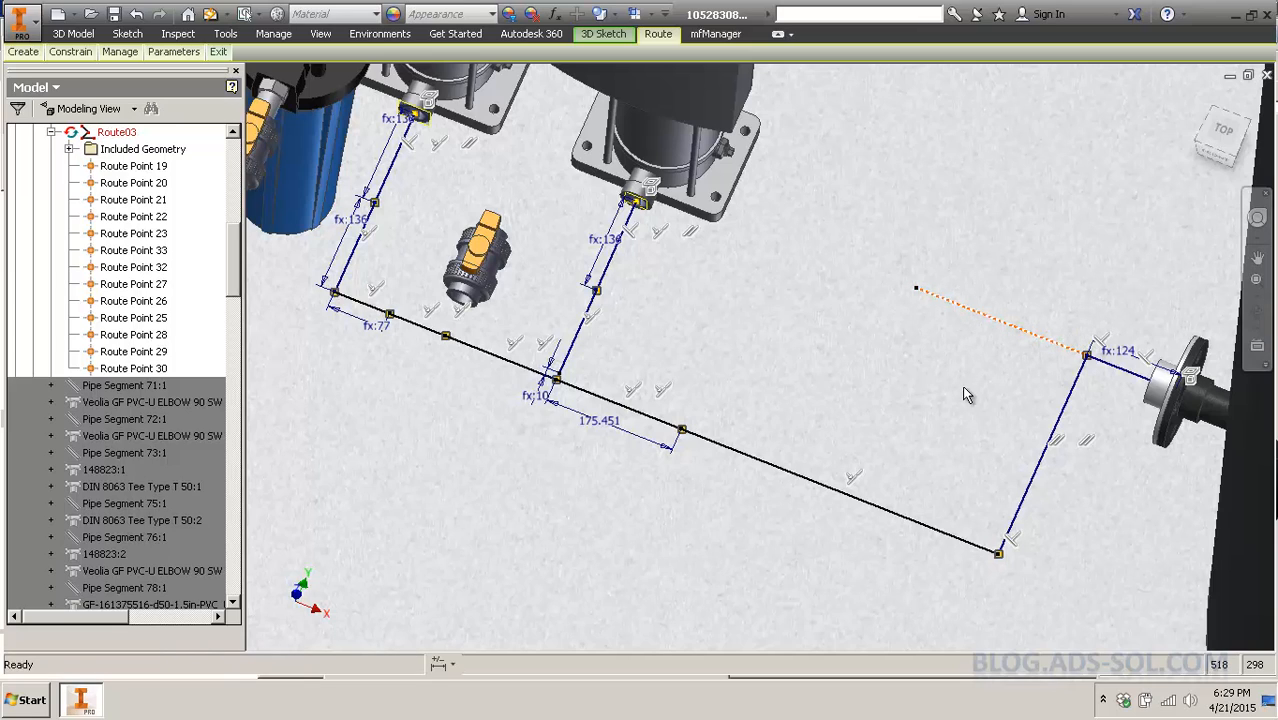
pyautogui.press('Escape')
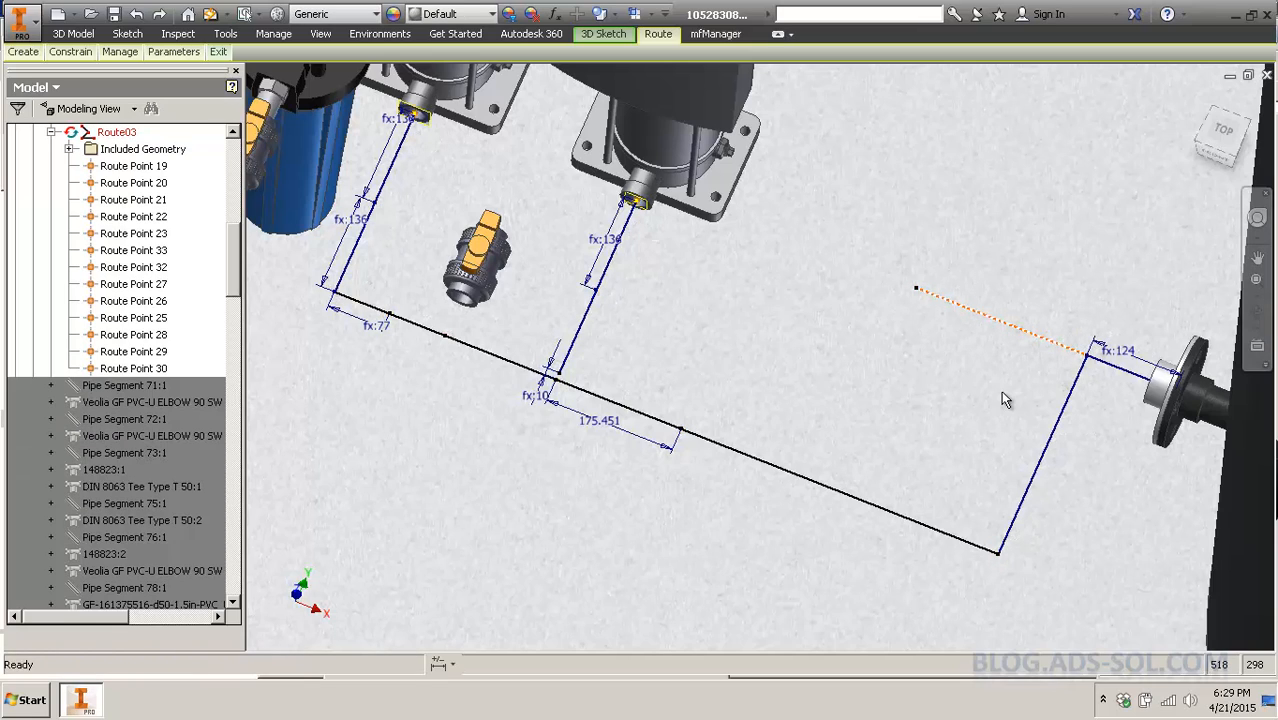
# Draw a construction line about 201 mm long from the tank-side corner node towards the pumps, using a rotated axis tool.
pyautogui.rightClick(1087, 354)
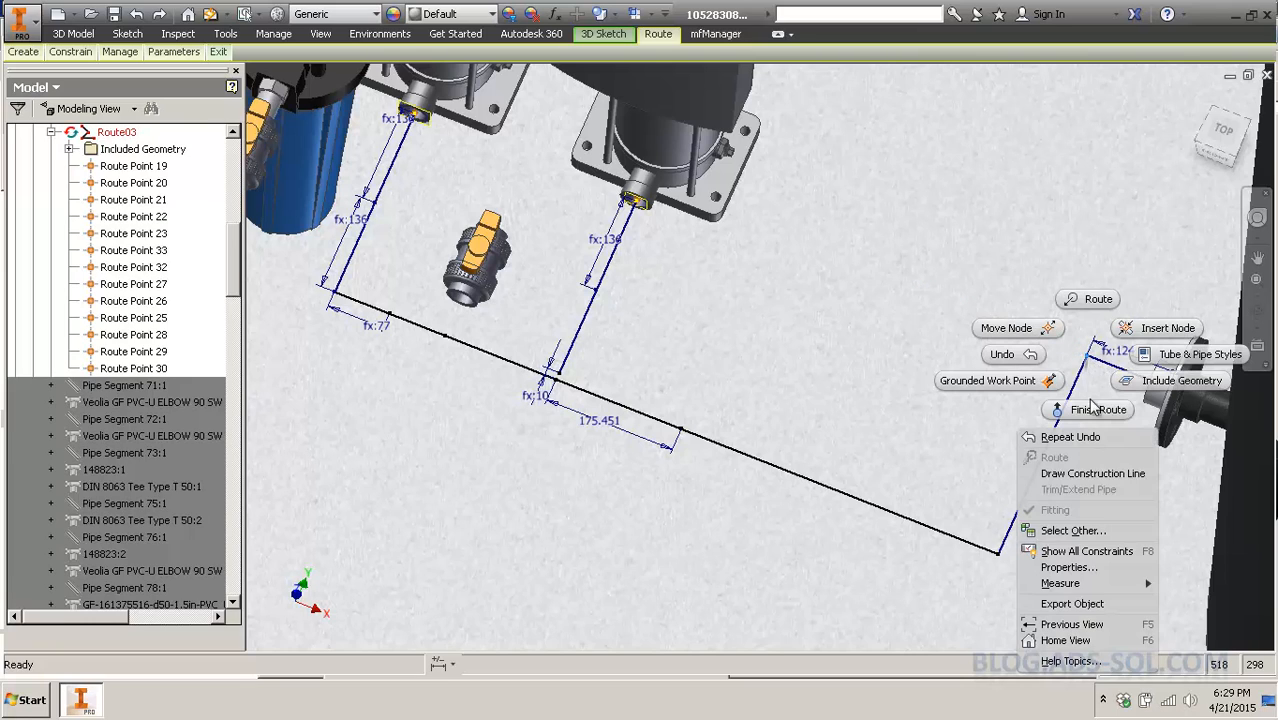
pyautogui.click(1093, 473)
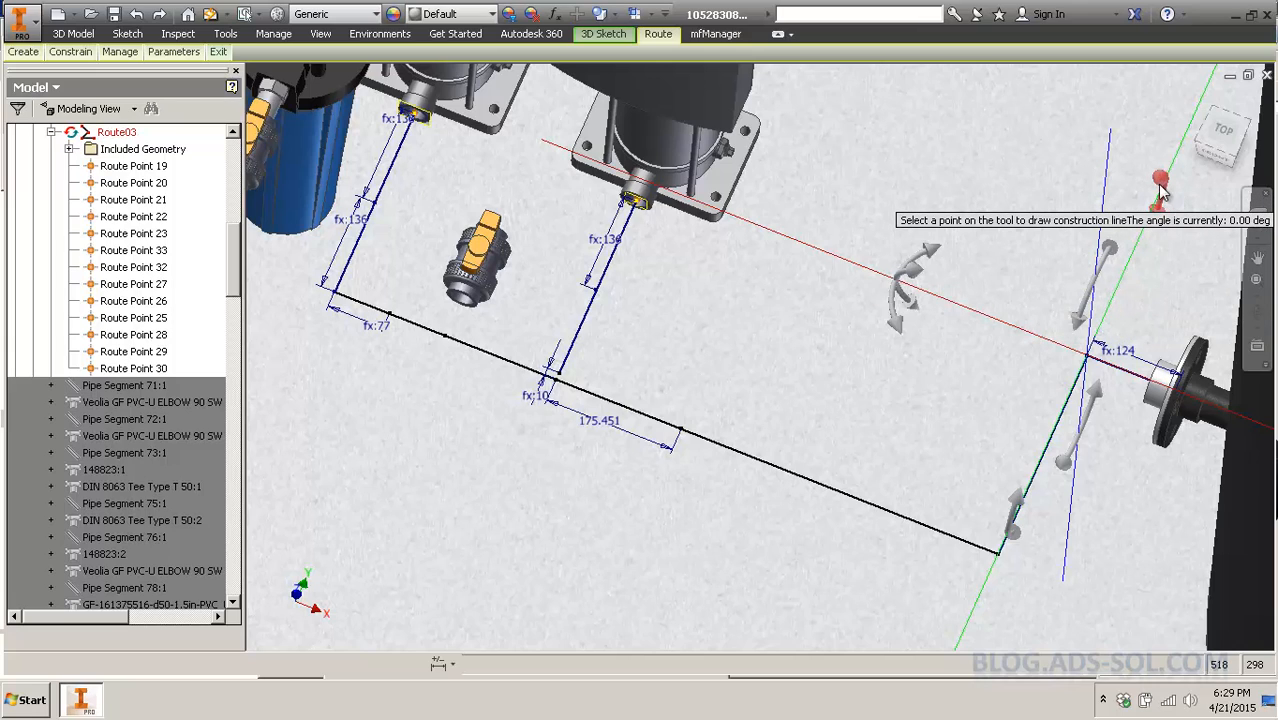
pyautogui.click(1162, 190)
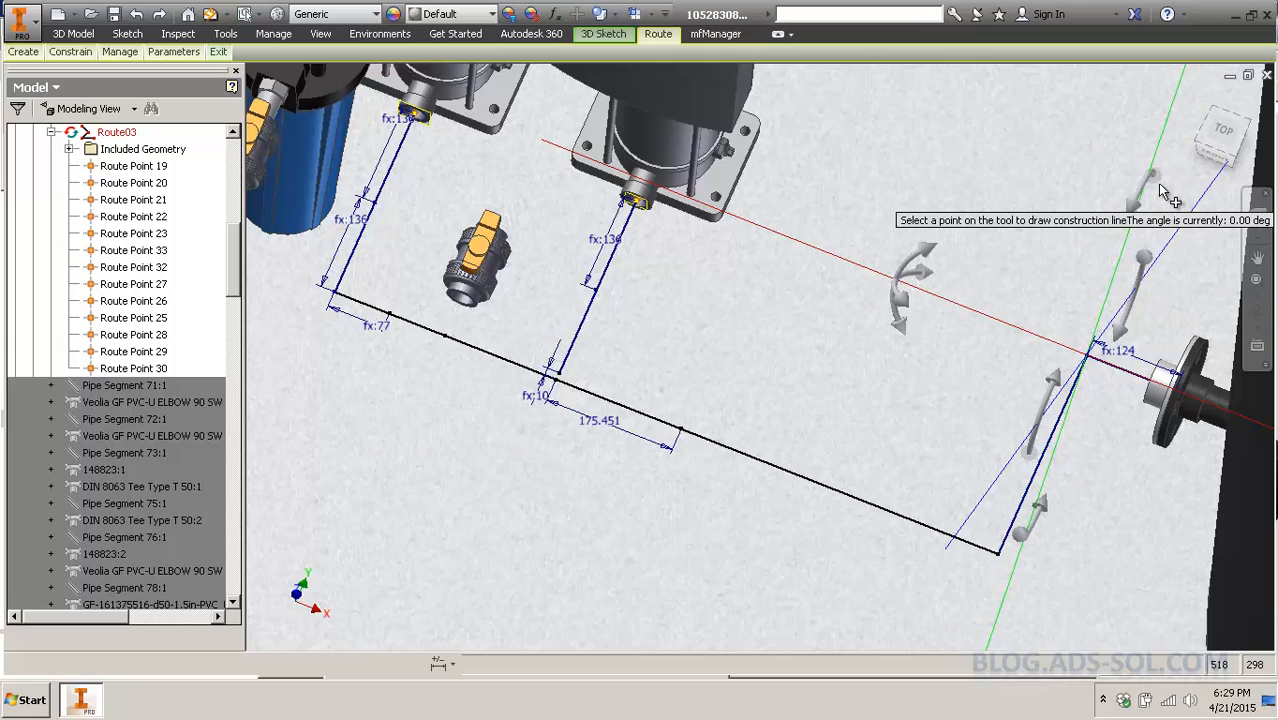
pyautogui.click(898, 333)
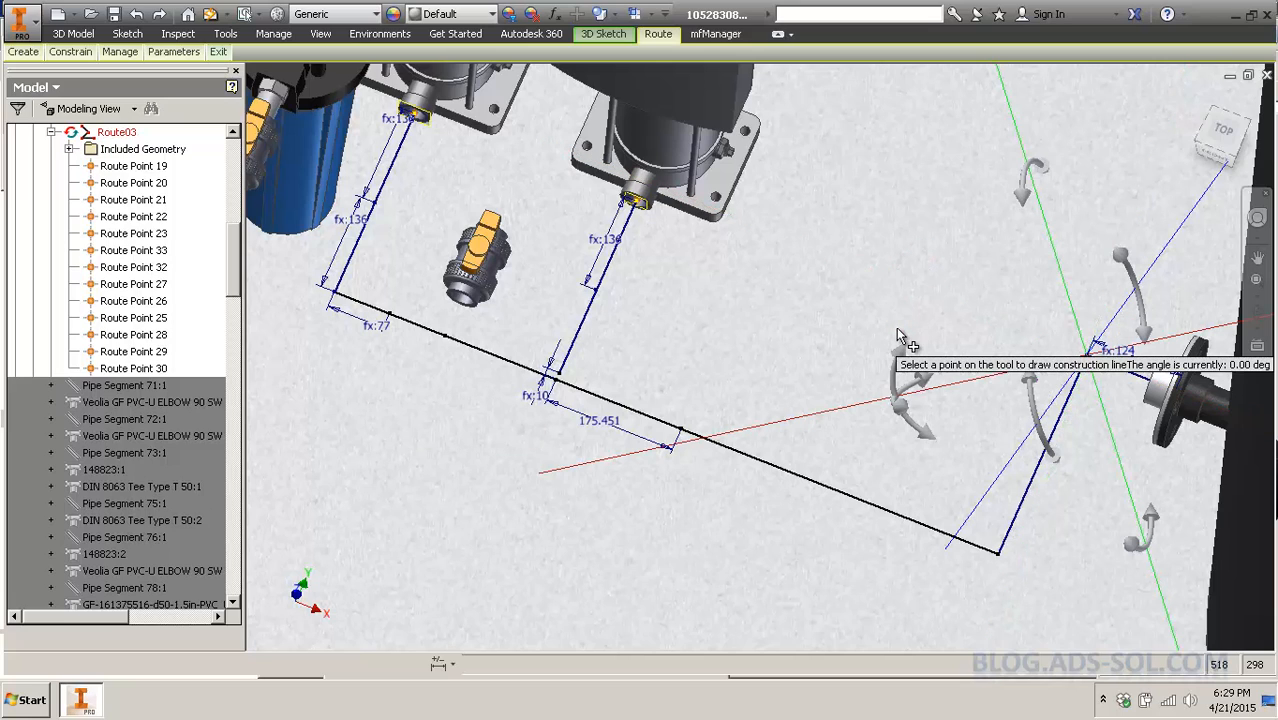
pyautogui.click(1022, 240)
pyautogui.rightClick(972, 260)
# Constrain the construction line in line with the pipe segment at the tank connection and set its length to 200 mm.
pyautogui.press('Escape')
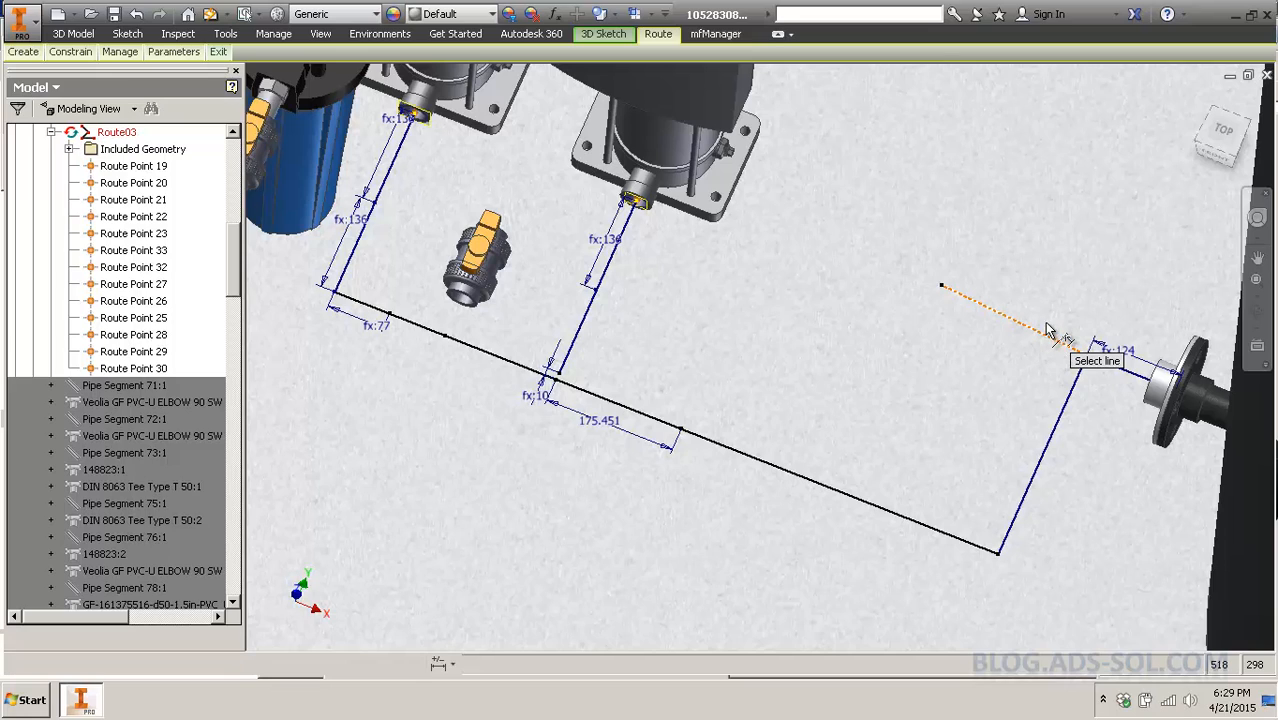
pyautogui.click(1088, 348)
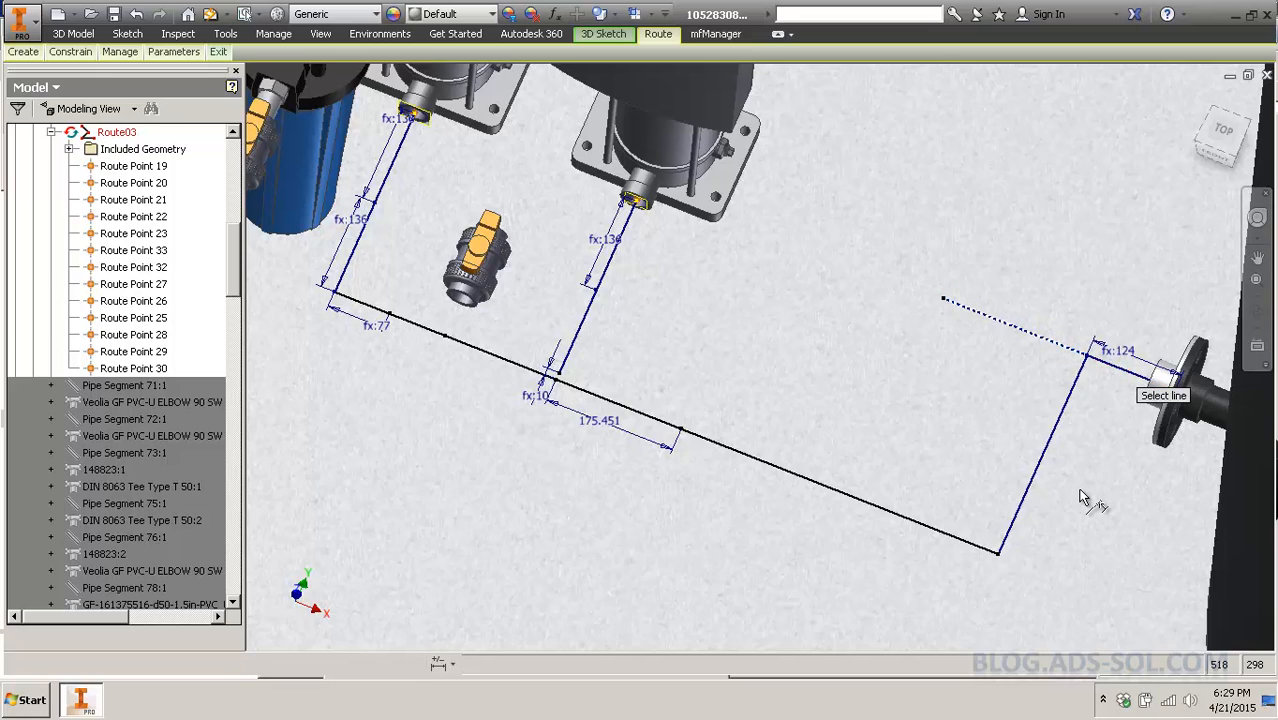
pyautogui.click(1013, 322)
pyautogui.click(1020, 280)
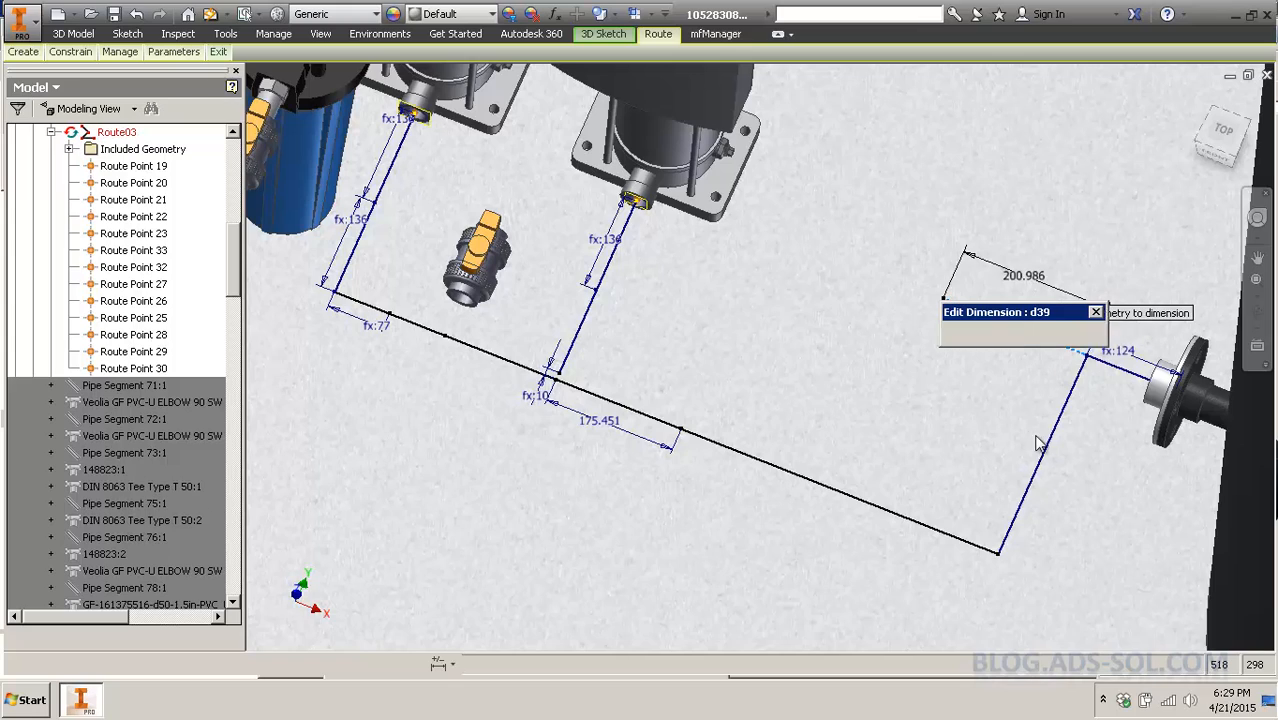
pyautogui.write('200')
pyautogui.press('Return')
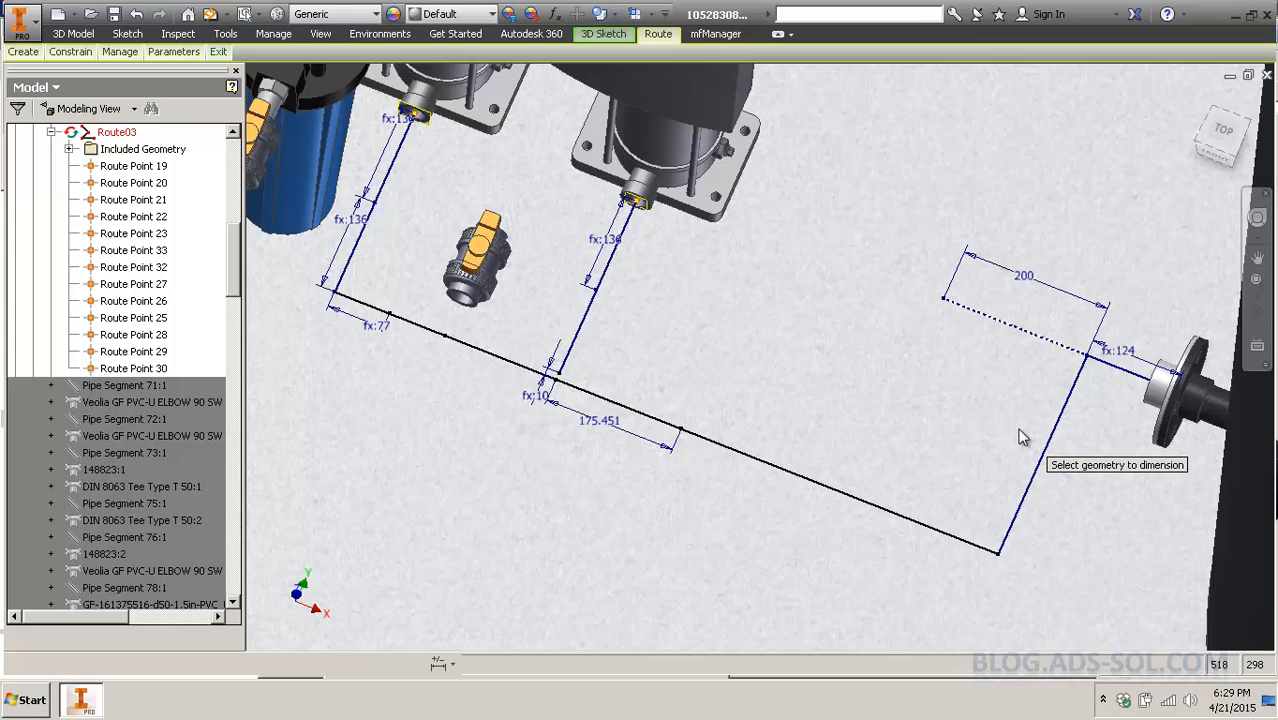
# Examine the construction line's free end and the commands available at the lower corner node of the tank-side route.
pyautogui.press('Escape')
pyautogui.moveTo(1012, 328); pyautogui.dragTo(922, 407)
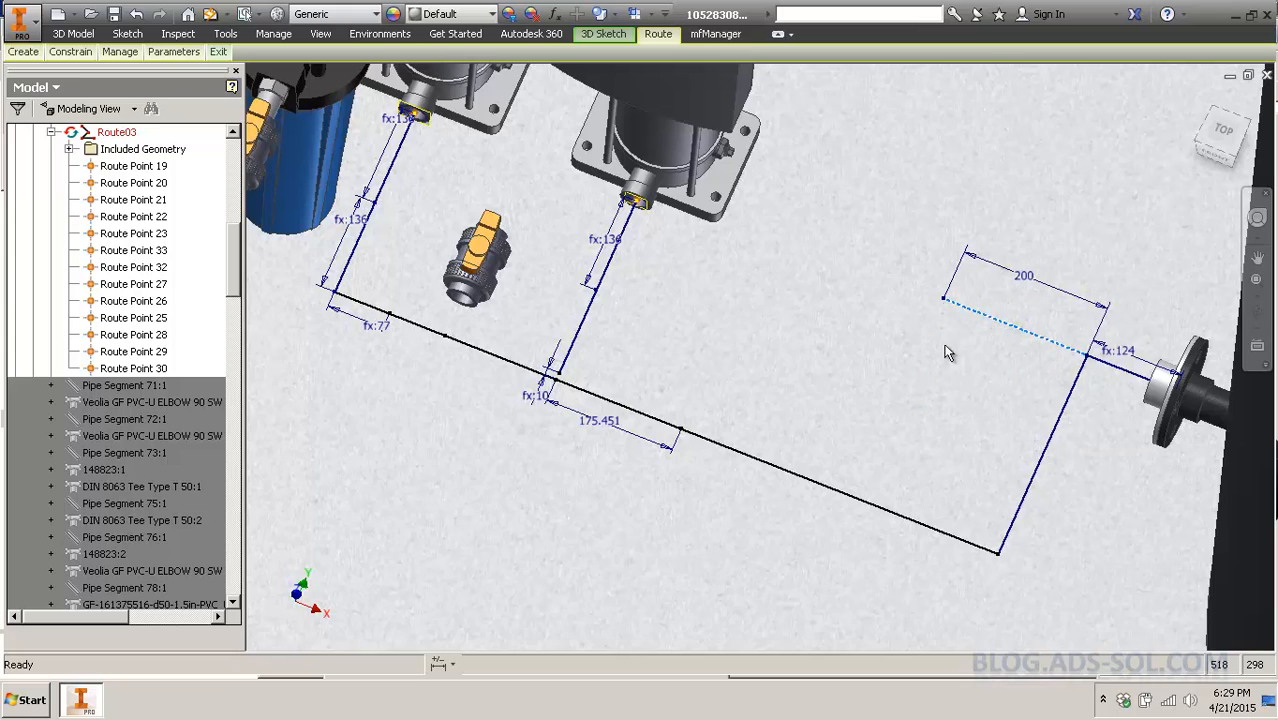
pyautogui.moveTo(945, 303); pyautogui.dragTo(906, 384)
pyautogui.rightClick(996, 560)
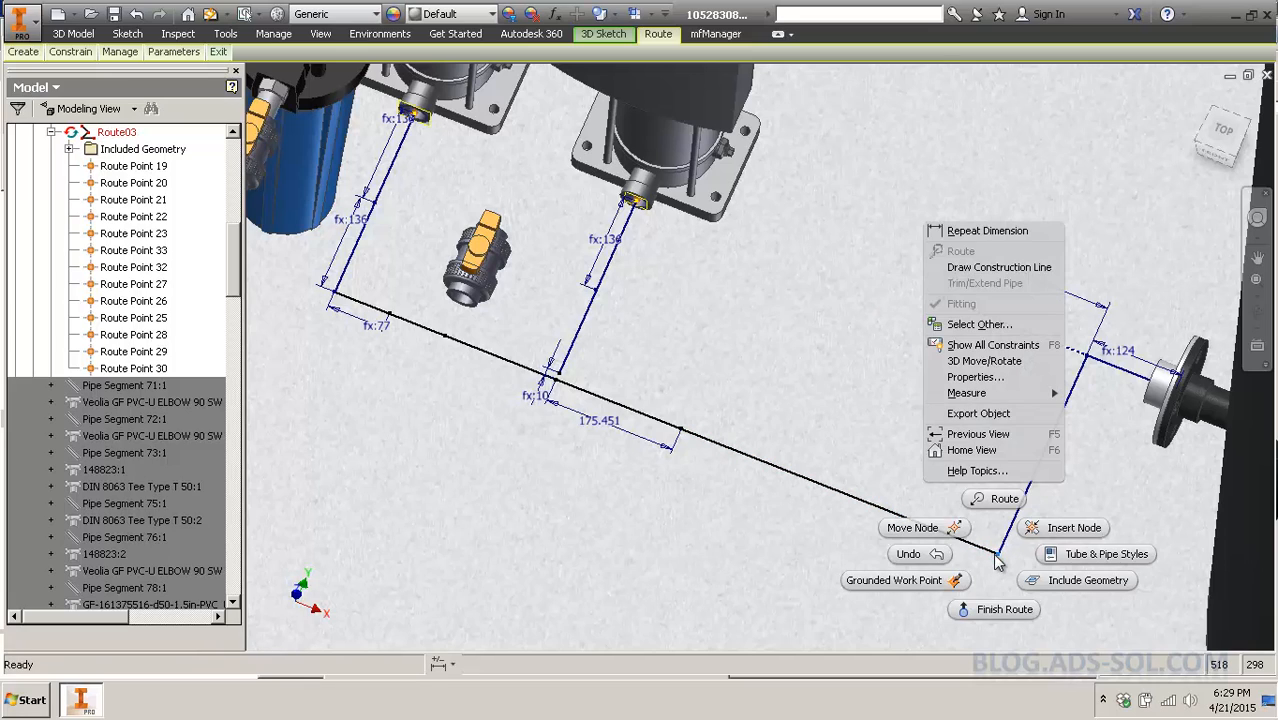
pyautogui.click(995, 502)
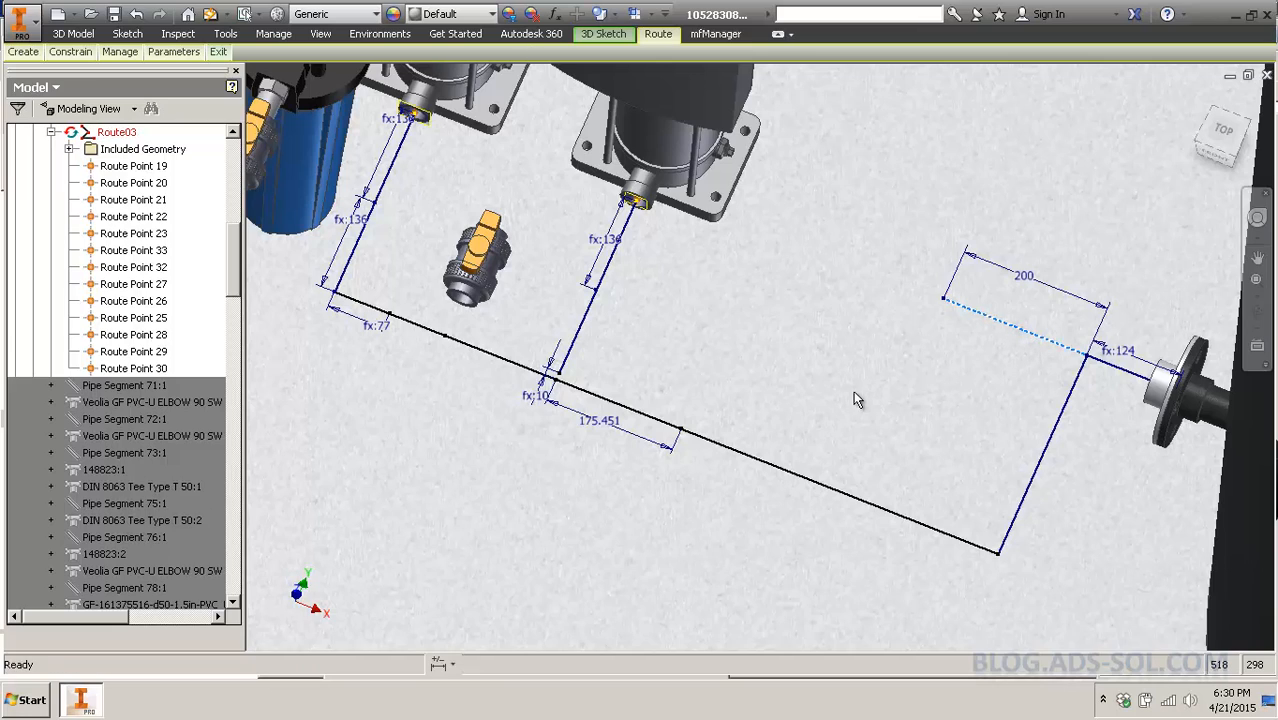
pyautogui.click(1050, 340)
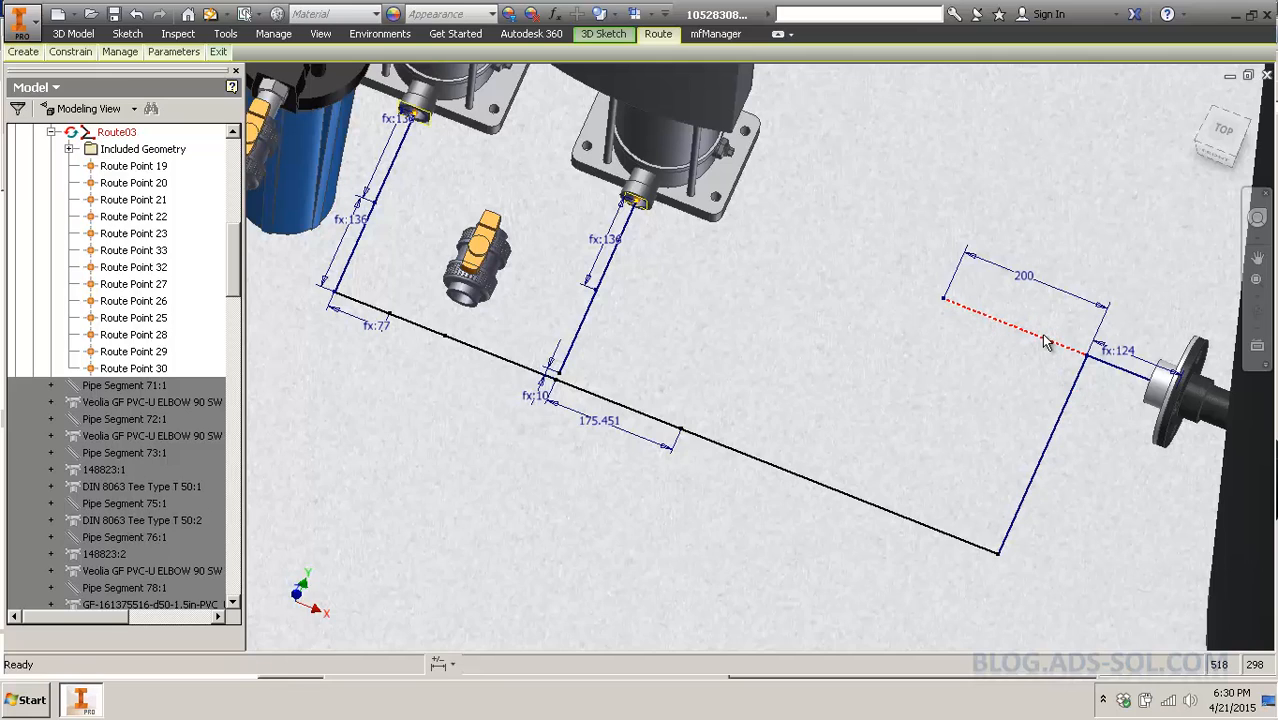
pyautogui.click(804, 327)
# Inspect the construction format setting for the dotted construction line and the adjoining tank-side pipe segment.
pyautogui.click(603, 33)
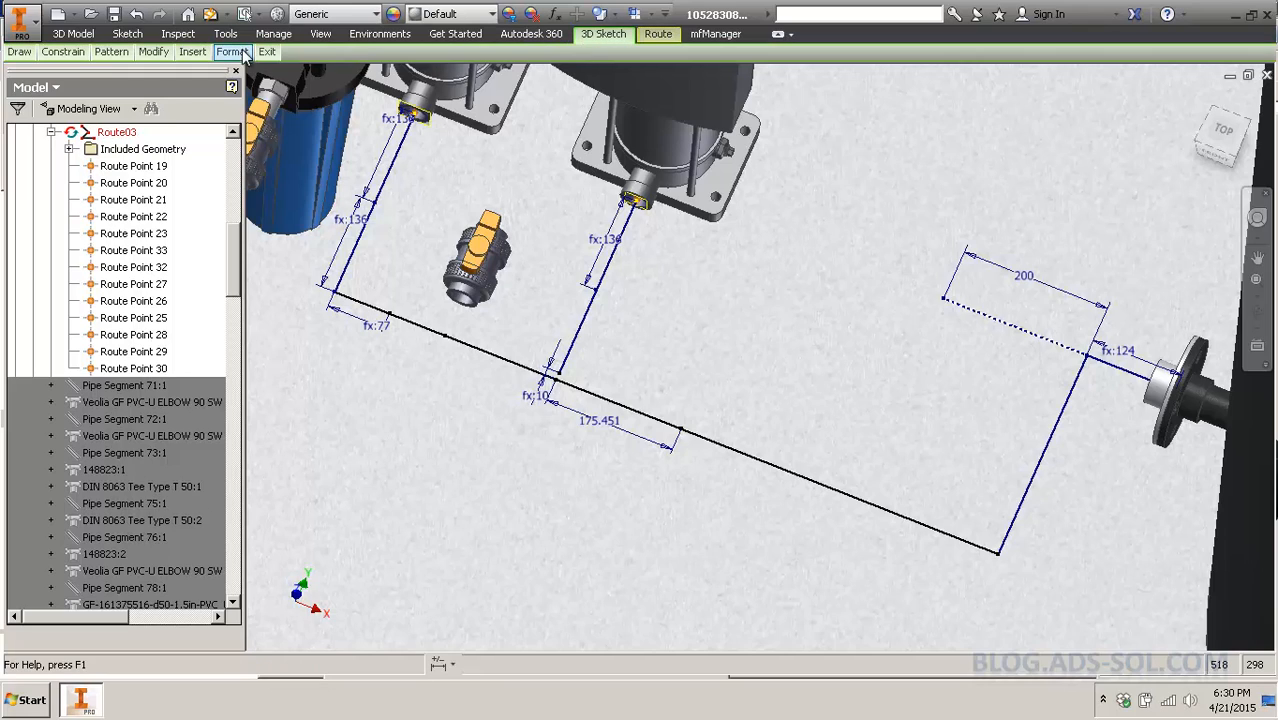
pyautogui.moveTo(243, 56)
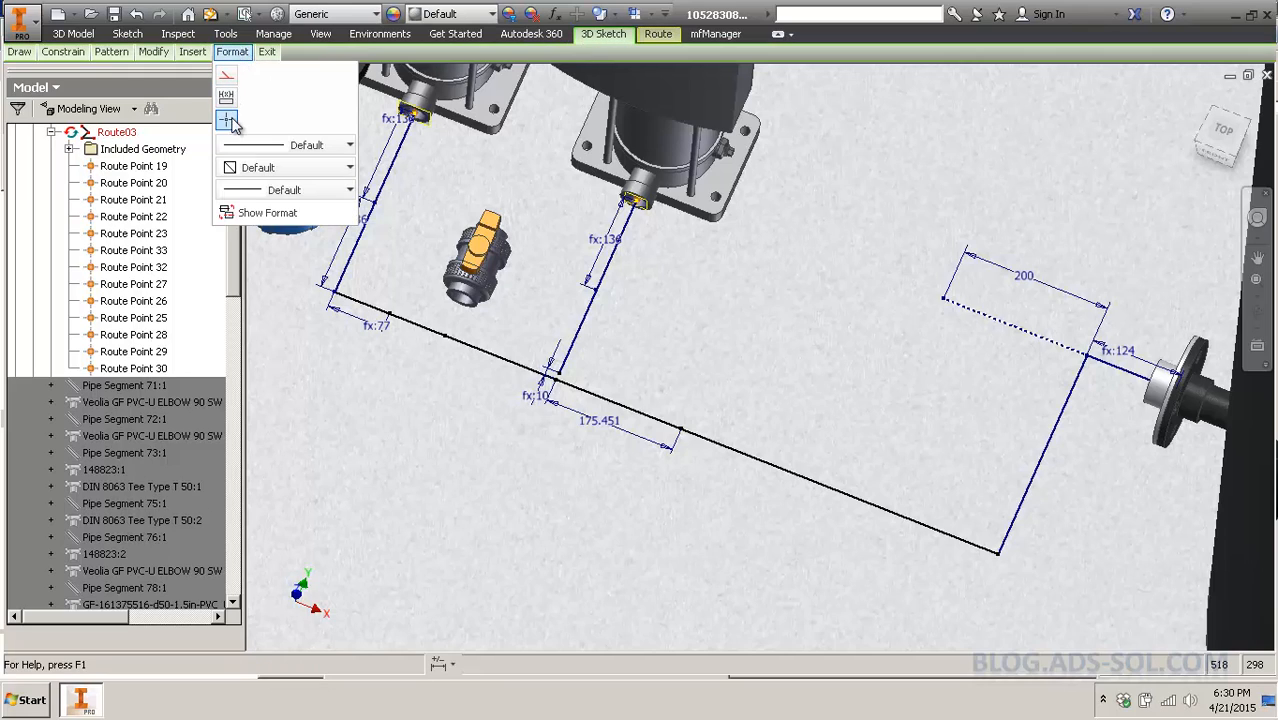
pyautogui.click(985, 314)
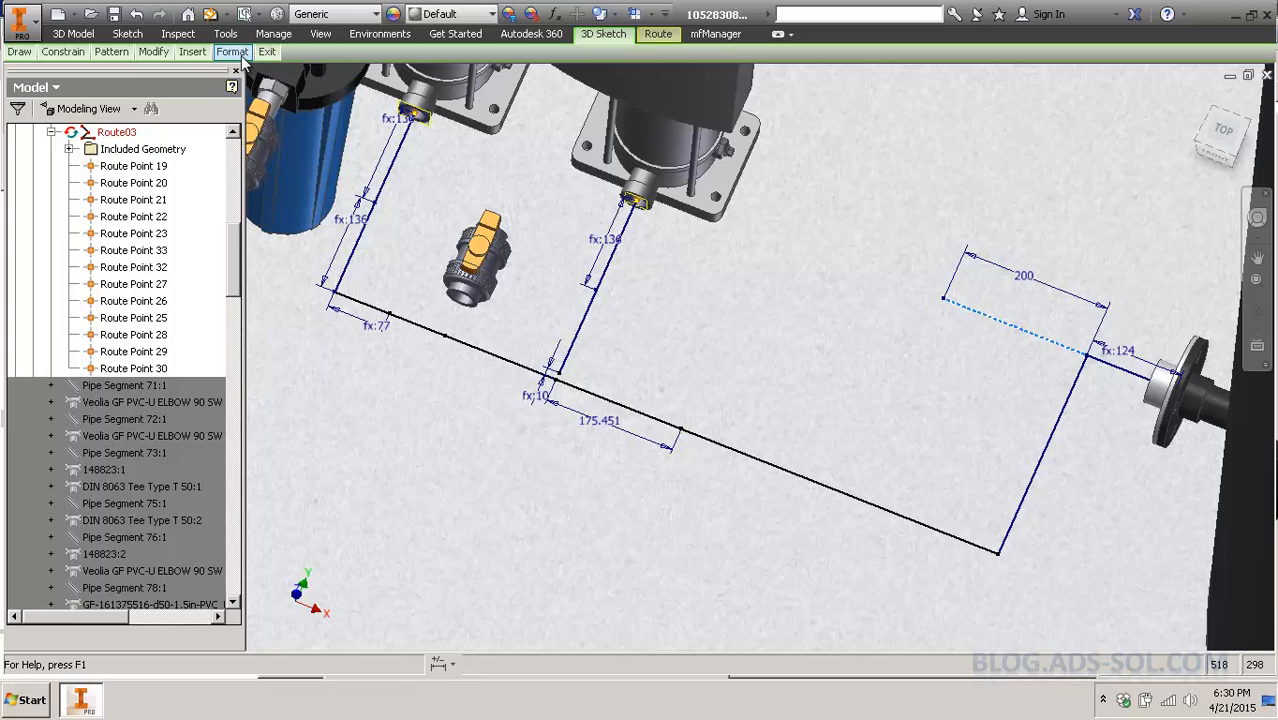
pyautogui.moveTo(236, 53)
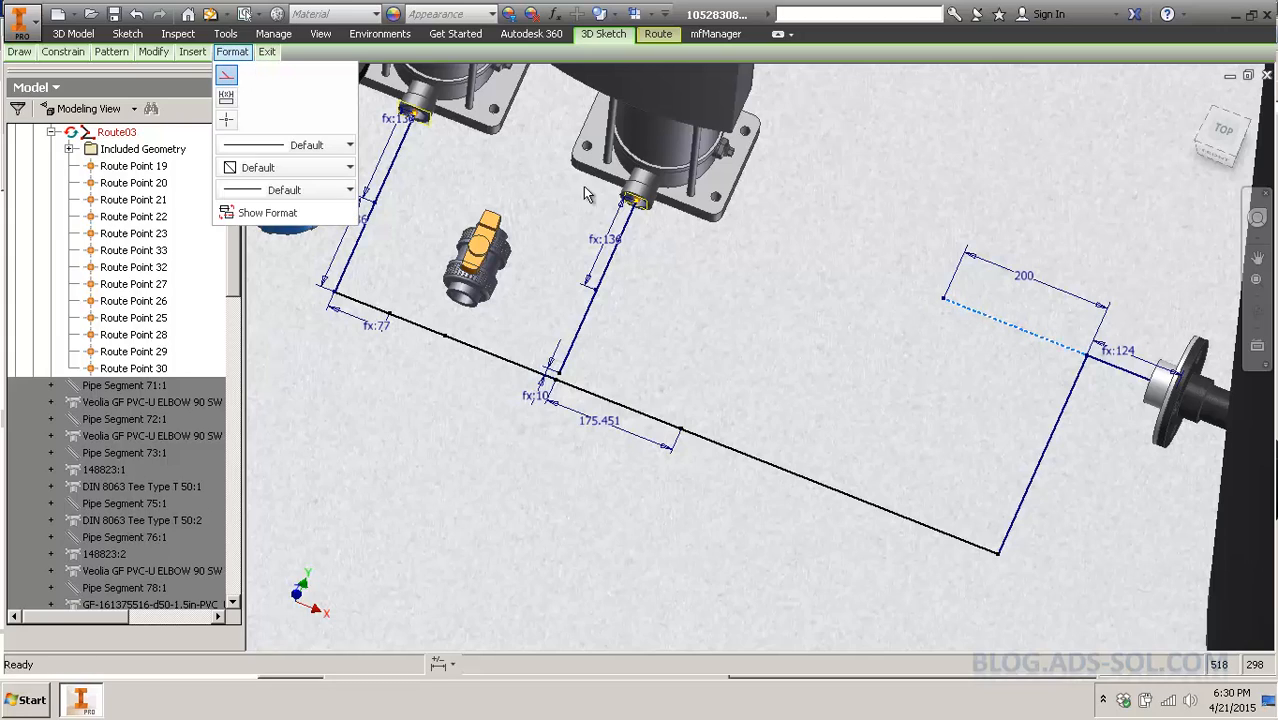
pyautogui.click(226, 75)
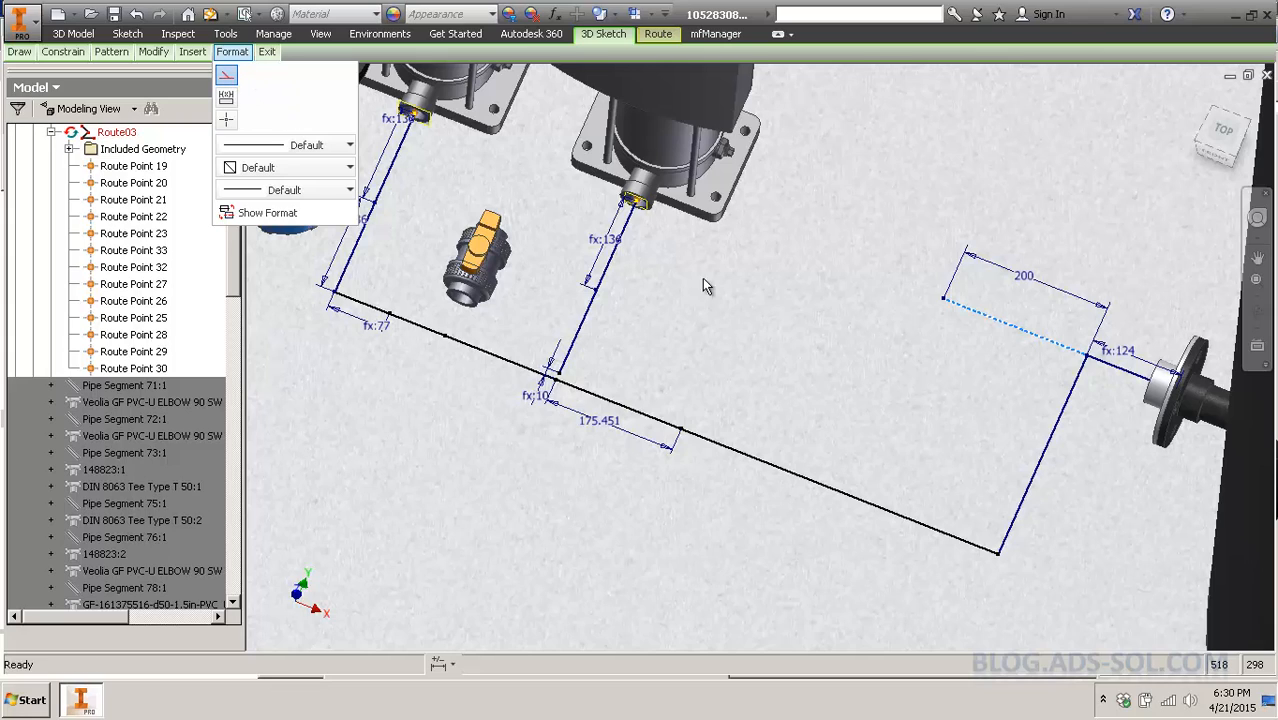
pyautogui.click(1060, 415)
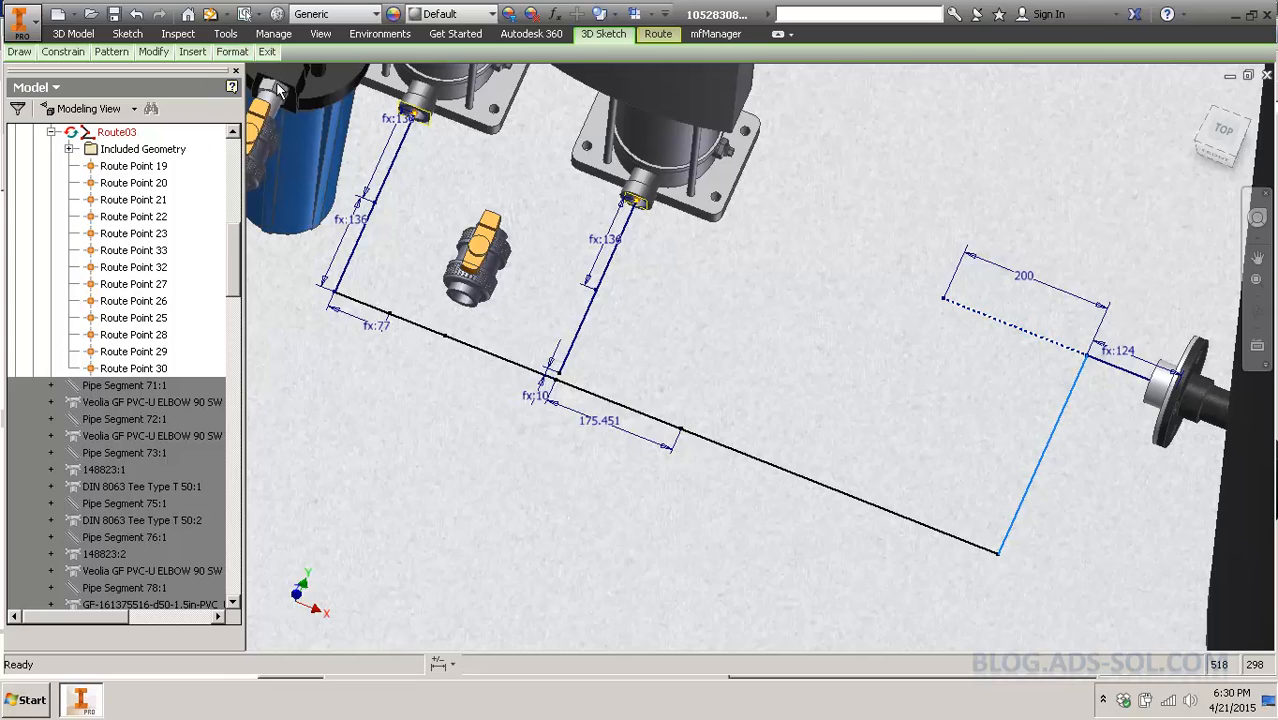
pyautogui.click(232, 51)
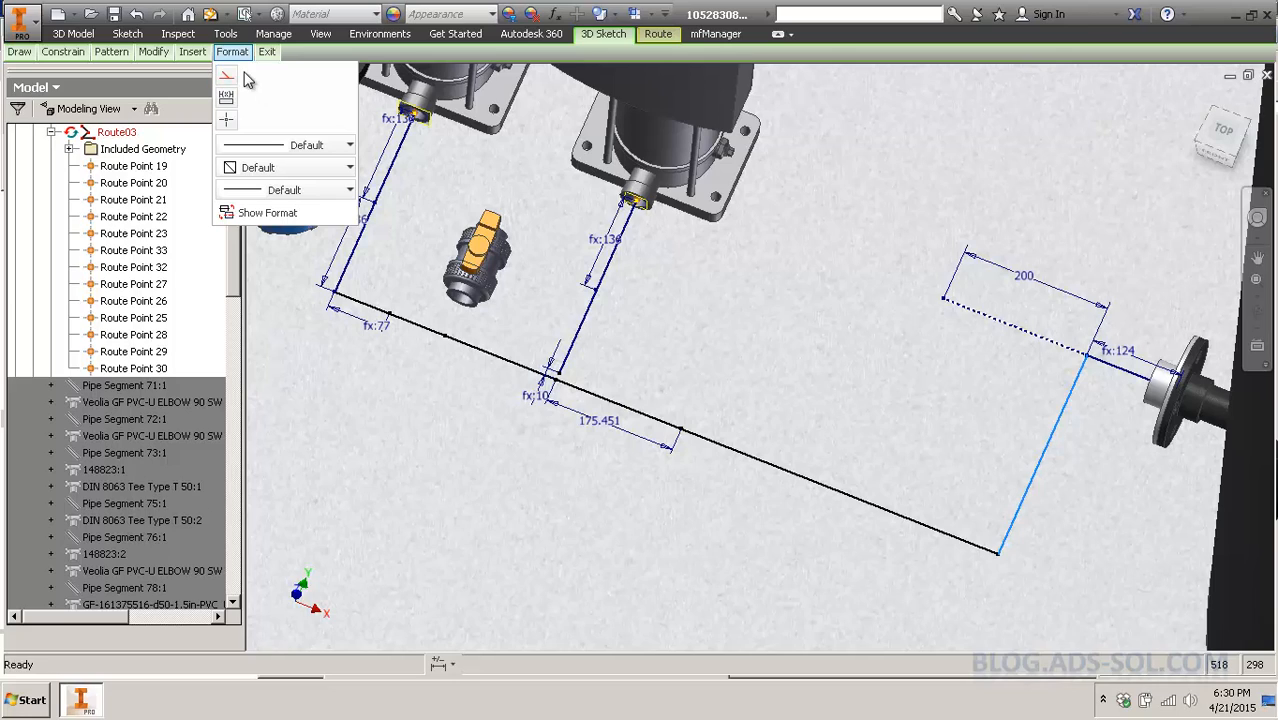
pyautogui.click(822, 290)
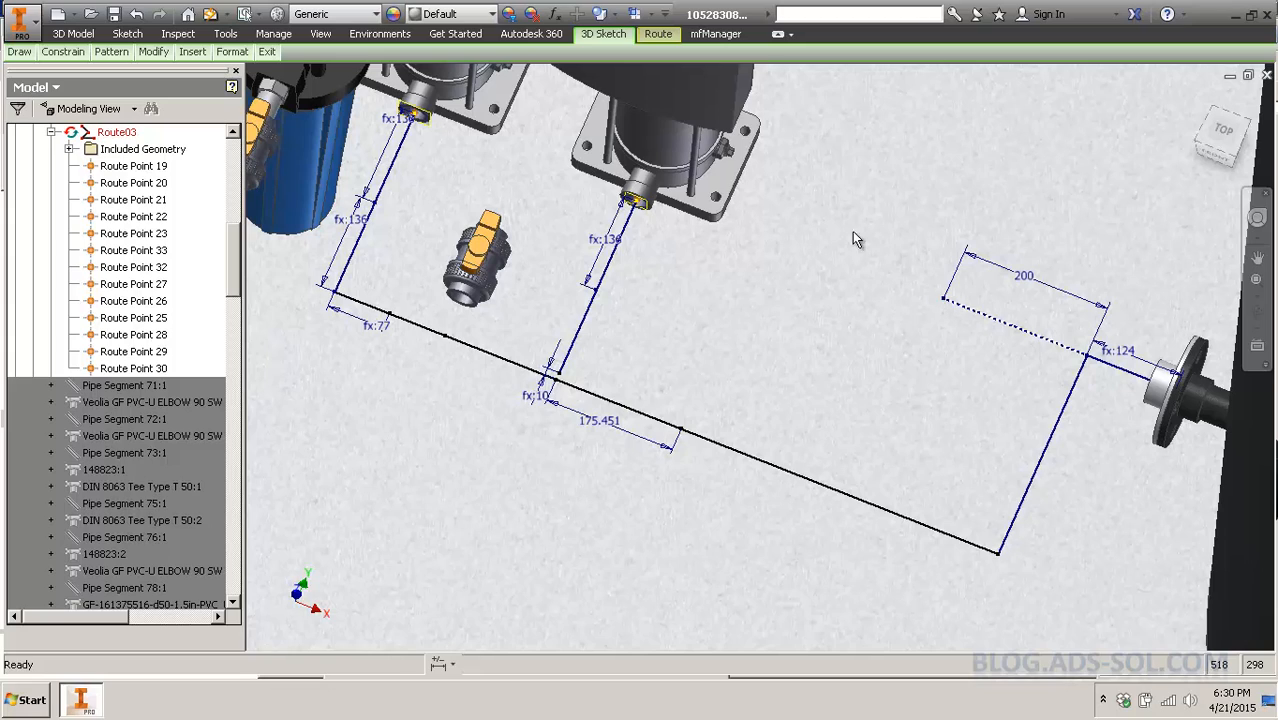
# Compare the commands available at the construction line's free end with those at the route's lower corner node.
pyautogui.rightClick(947, 305)
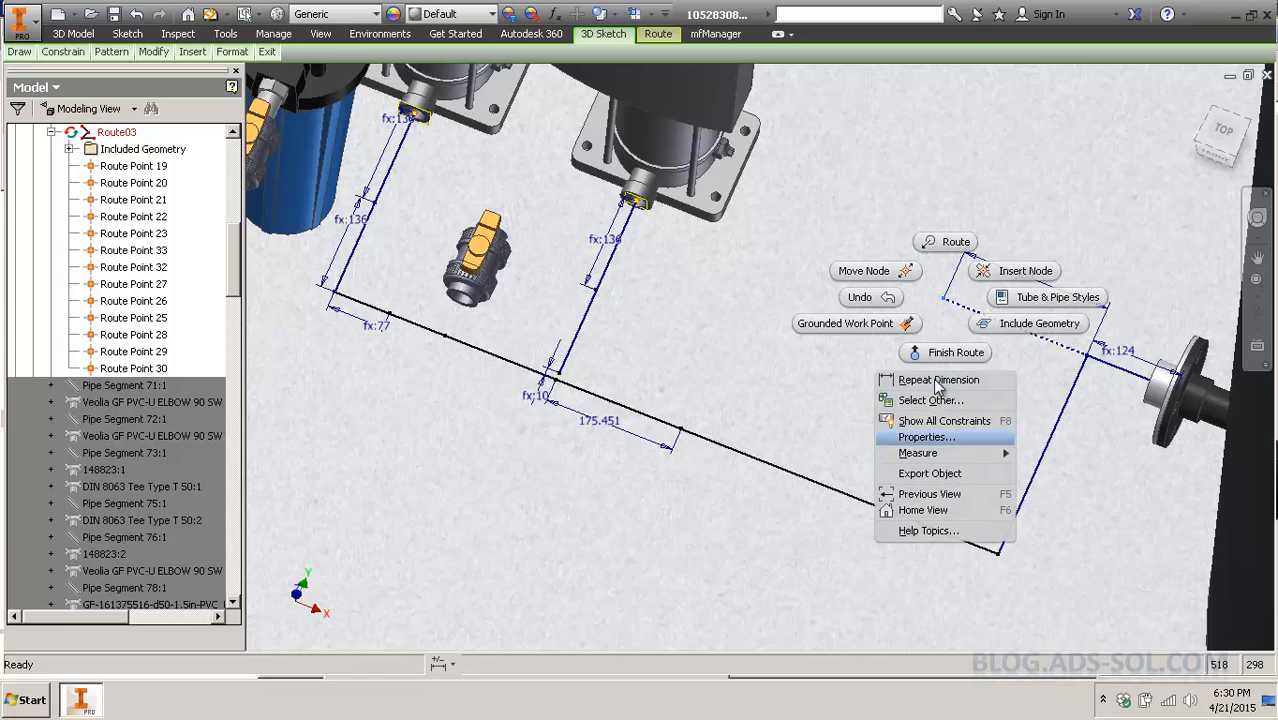
pyautogui.click(1070, 467)
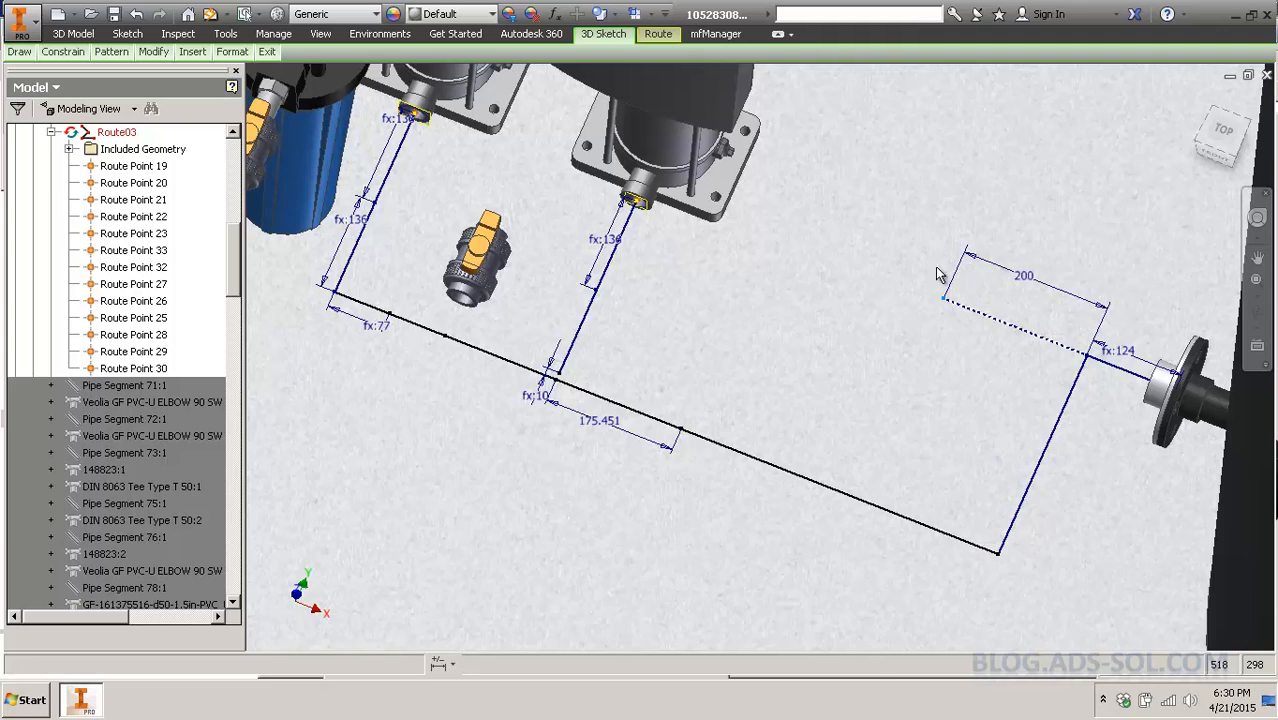
pyautogui.rightClick(1001, 553)
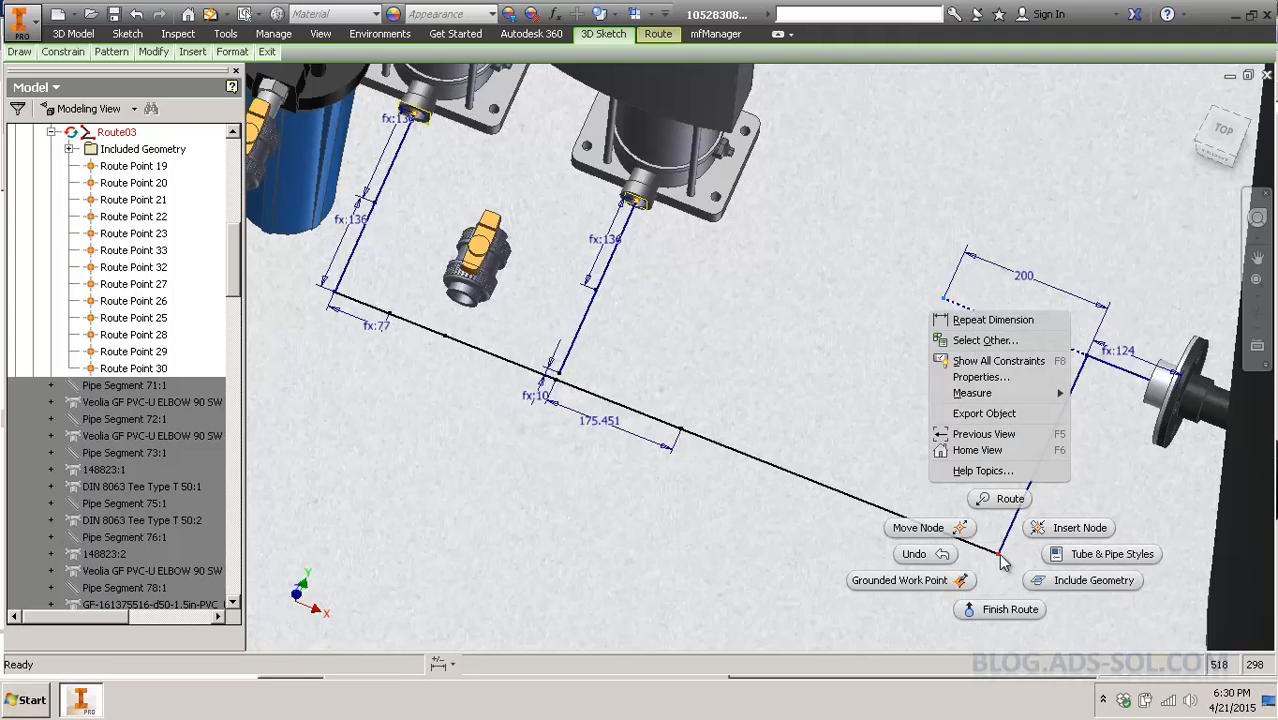
pyautogui.click(1135, 462)
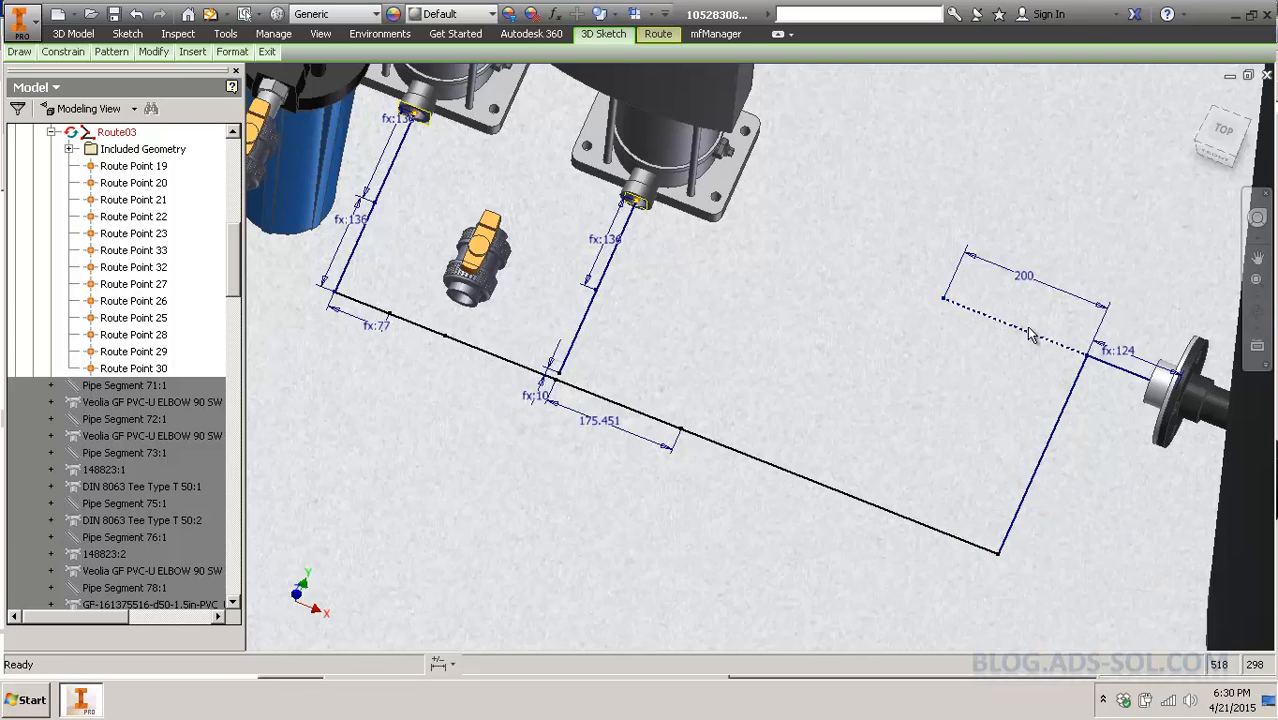
# Delete the tank-side construction line together with its 200 mm dimension.
pyautogui.moveTo(948, 299); pyautogui.dragTo(869, 377)
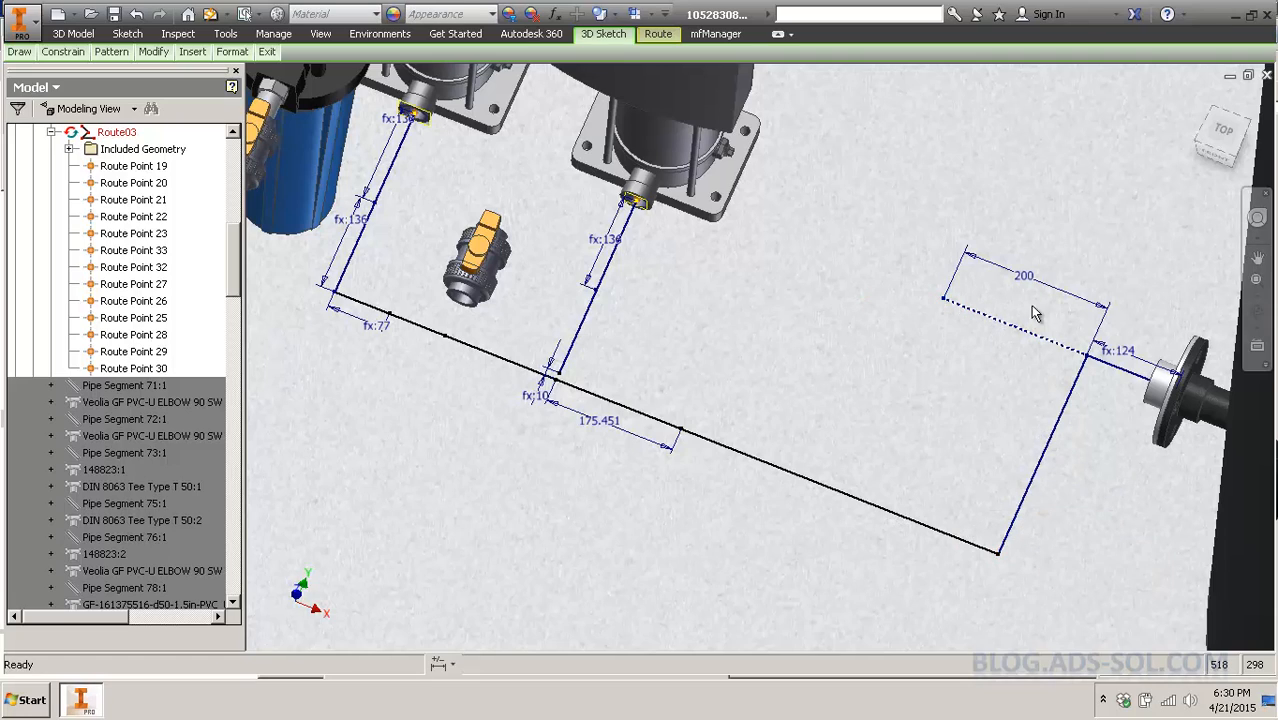
pyautogui.moveTo(1048, 398); pyautogui.dragTo(884, 200)
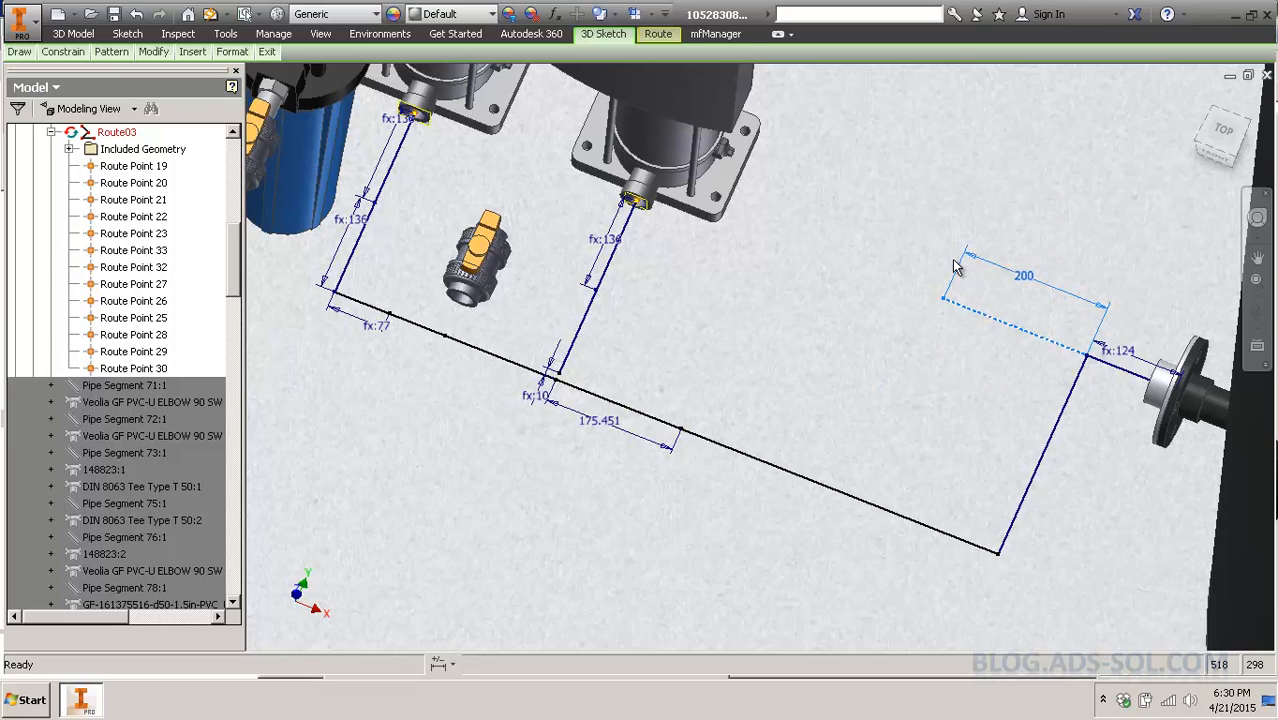
pyautogui.press('Delete')
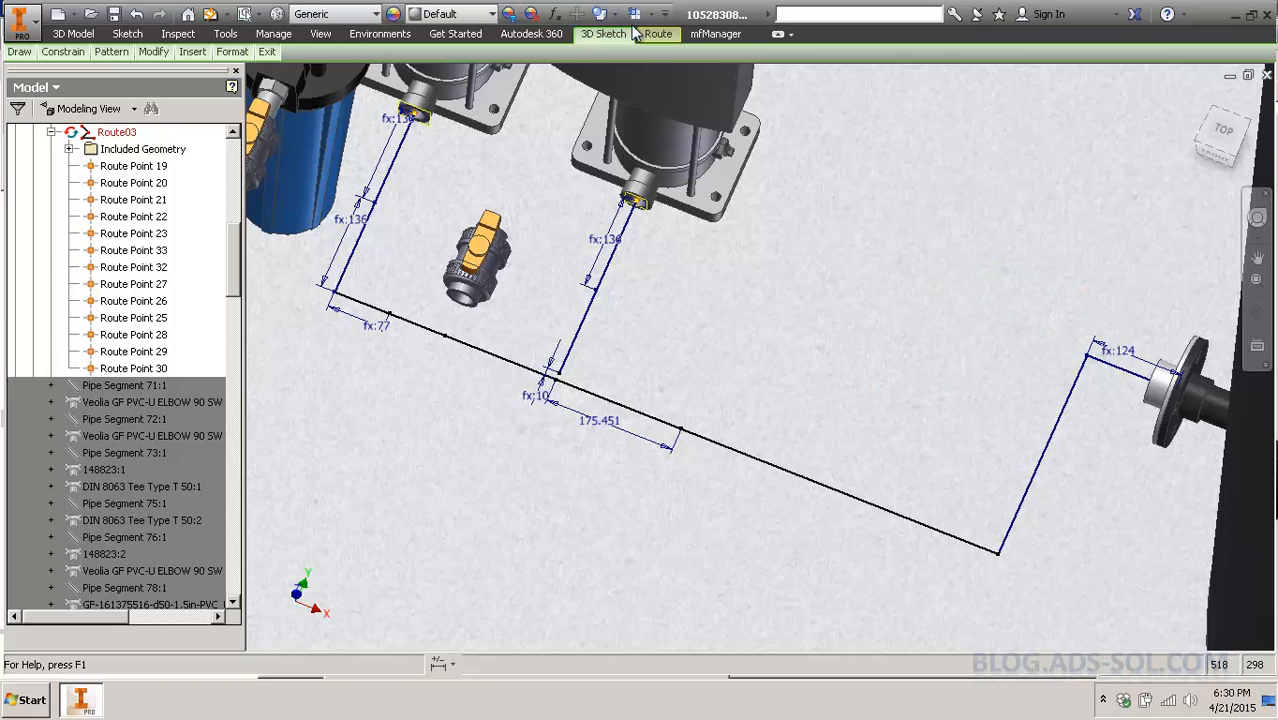
# Draw a construction line from the first pump connection towards the second and constrain its end coincident with the second pump connection.
pyautogui.moveTo(560, 158); pyautogui.dragTo(706, 231, button='middle')
pyautogui.scroll(-4, 489, 187)
pyautogui.scroll(3, 631, 324)
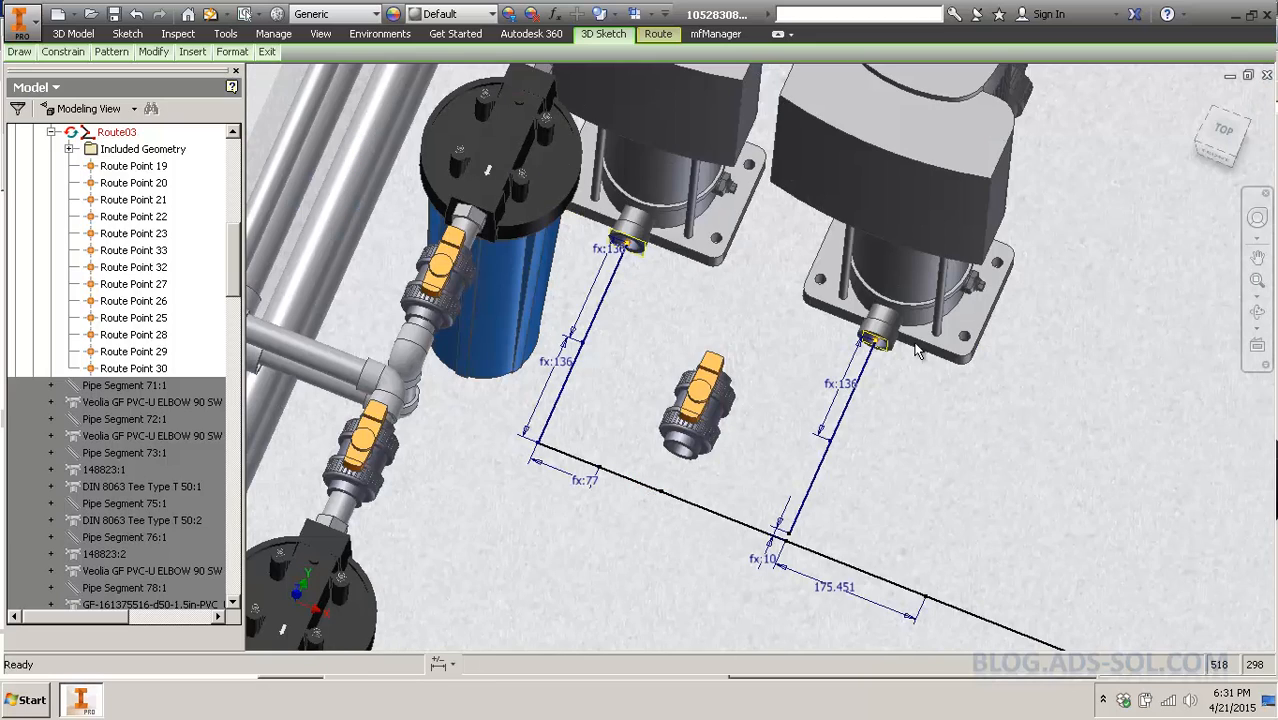
pyautogui.rightClick(628, 245)
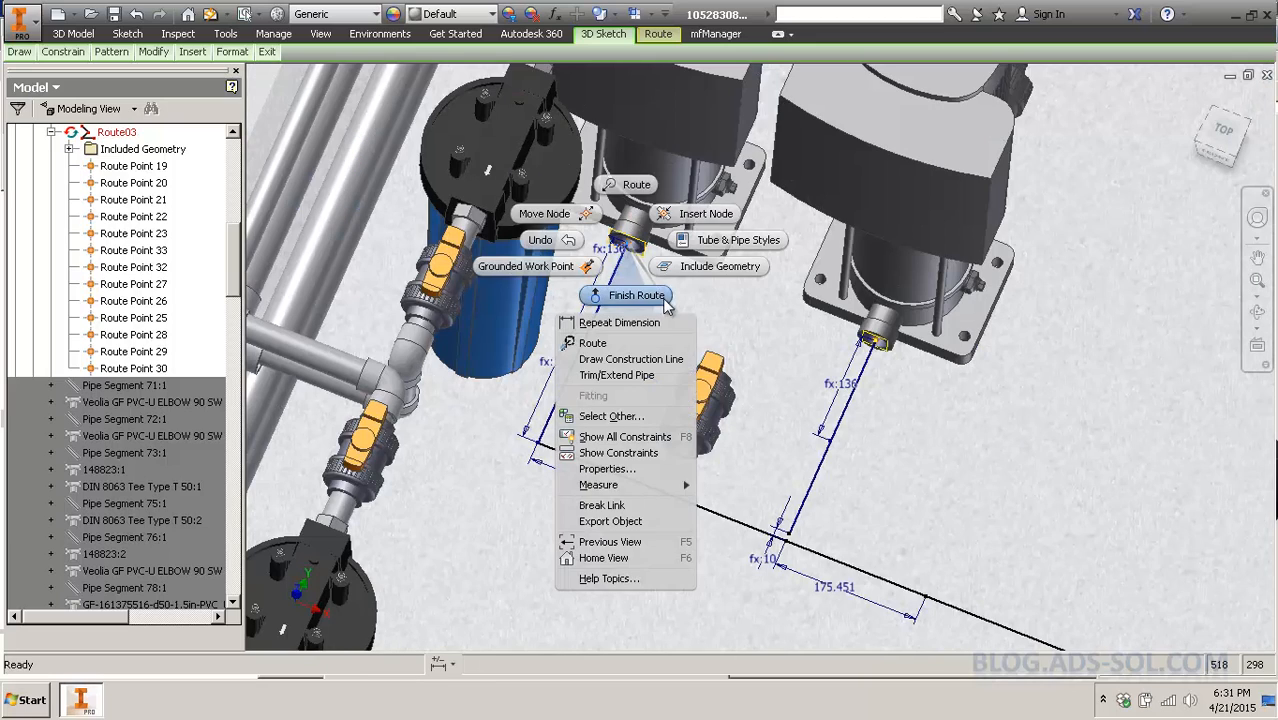
pyautogui.click(656, 366)
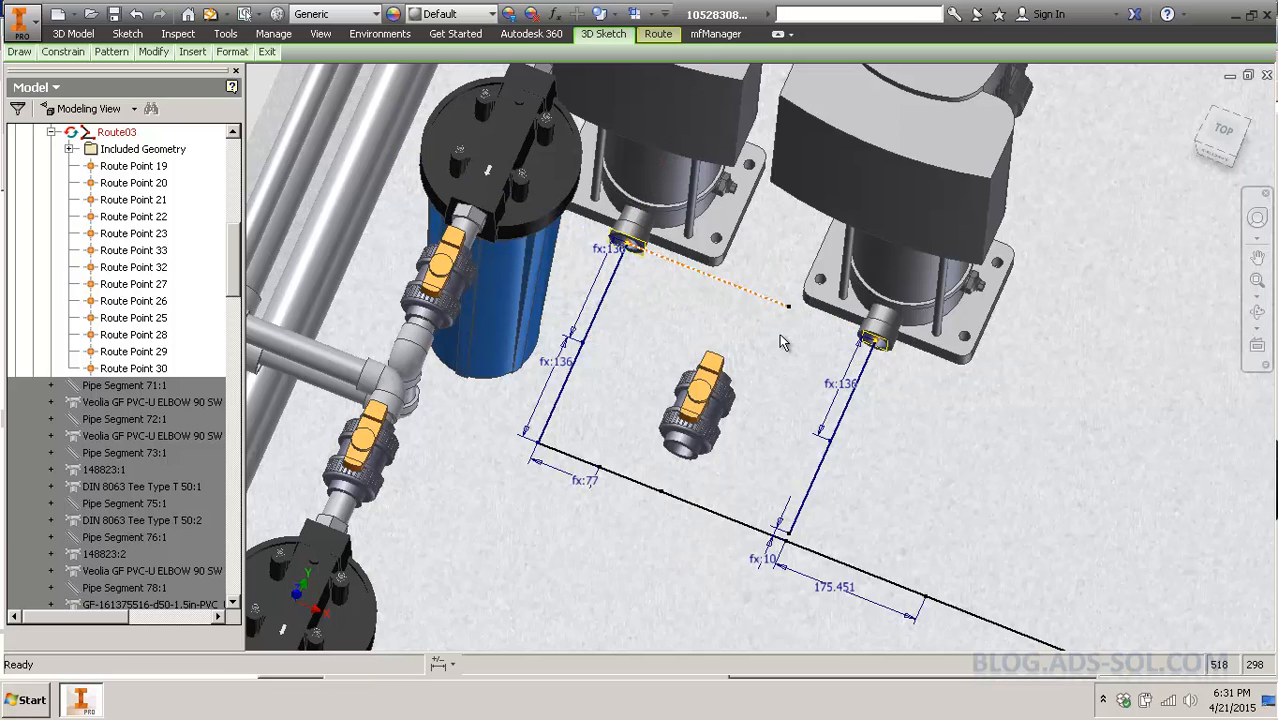
pyautogui.click(791, 308)
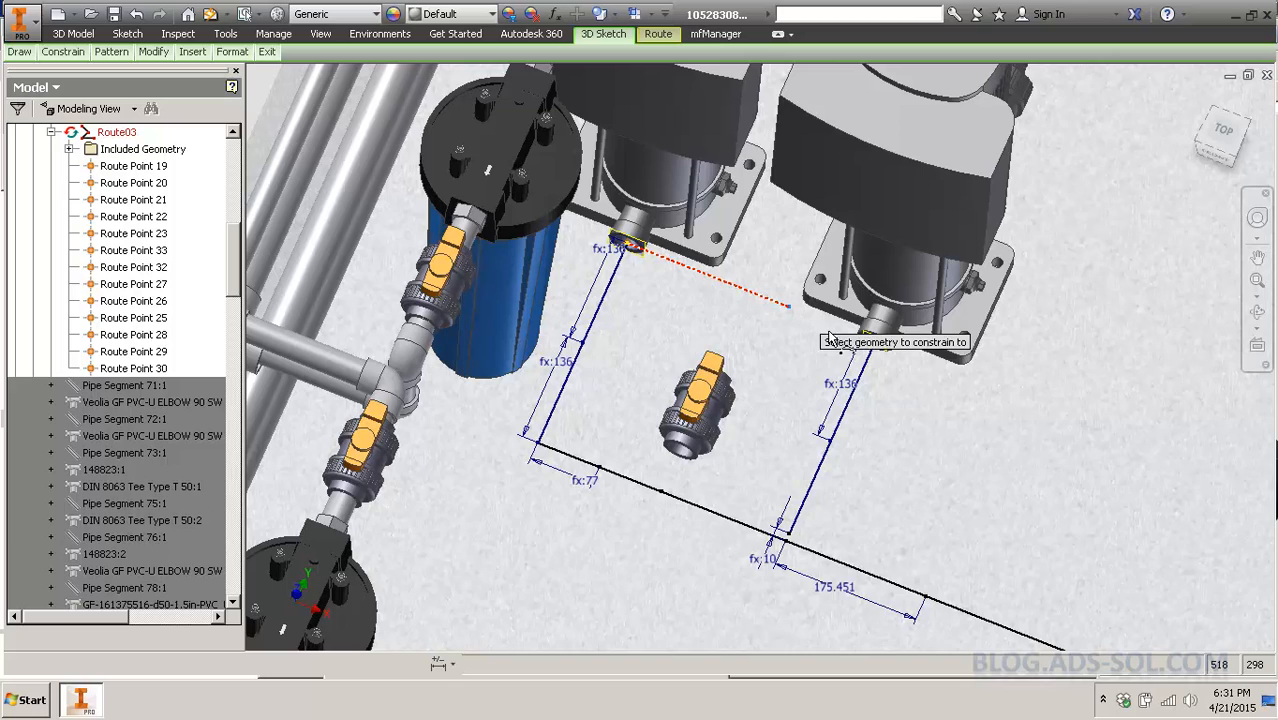
pyautogui.click(870, 340)
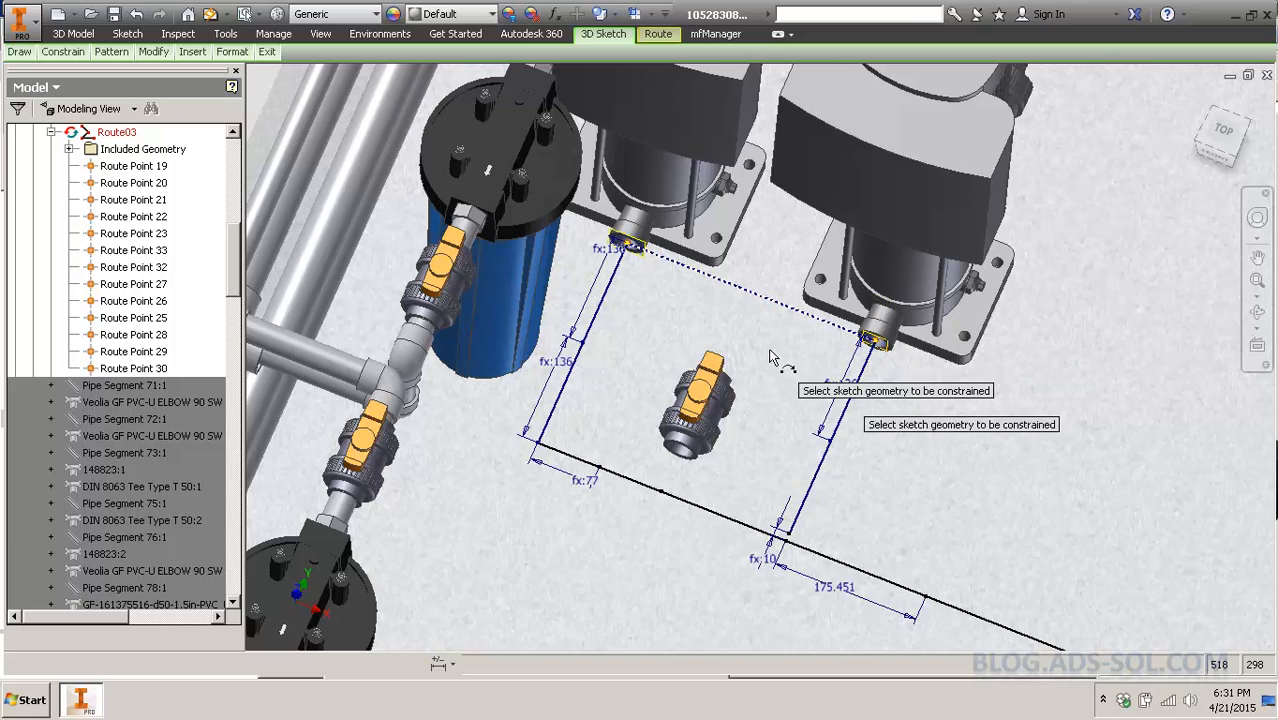
# Draw a construction line from the valve tee node and constrain its end to the midpoint of the line between the pump connections.
pyautogui.rightClick(662, 497)
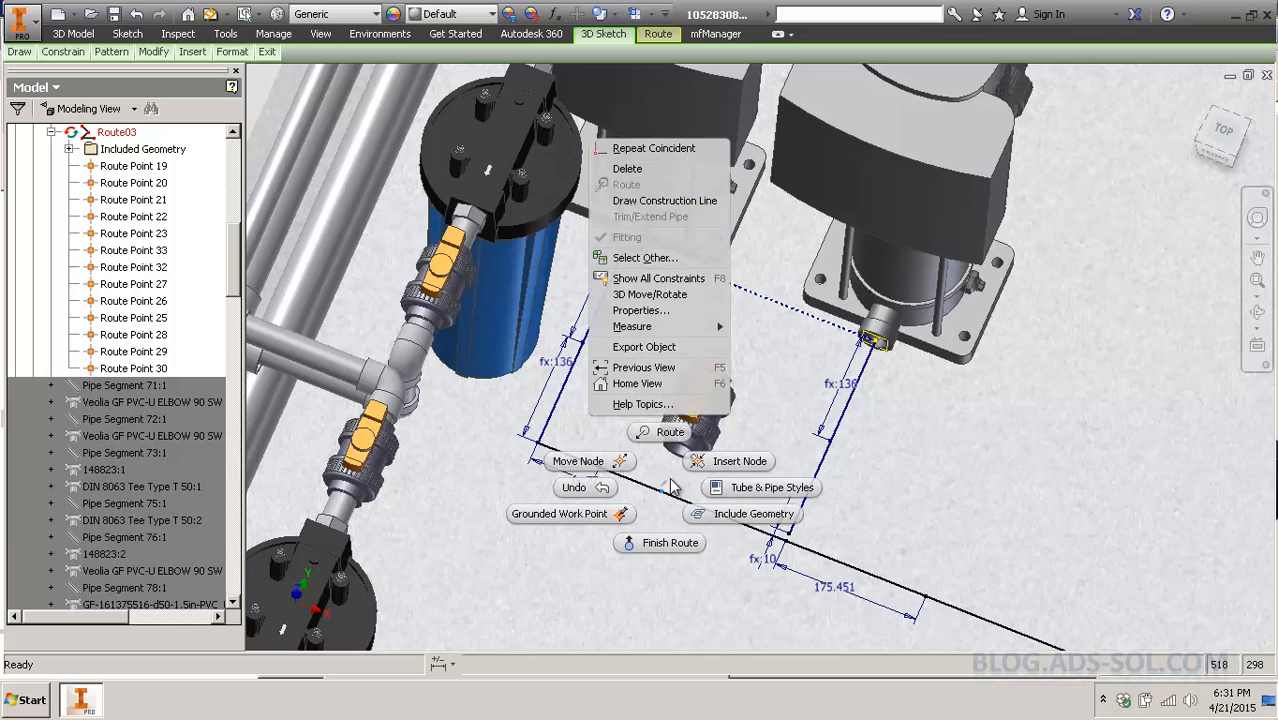
pyautogui.click(670, 200)
pyautogui.moveTo(735, 330); pyautogui.dragTo(787, 402)
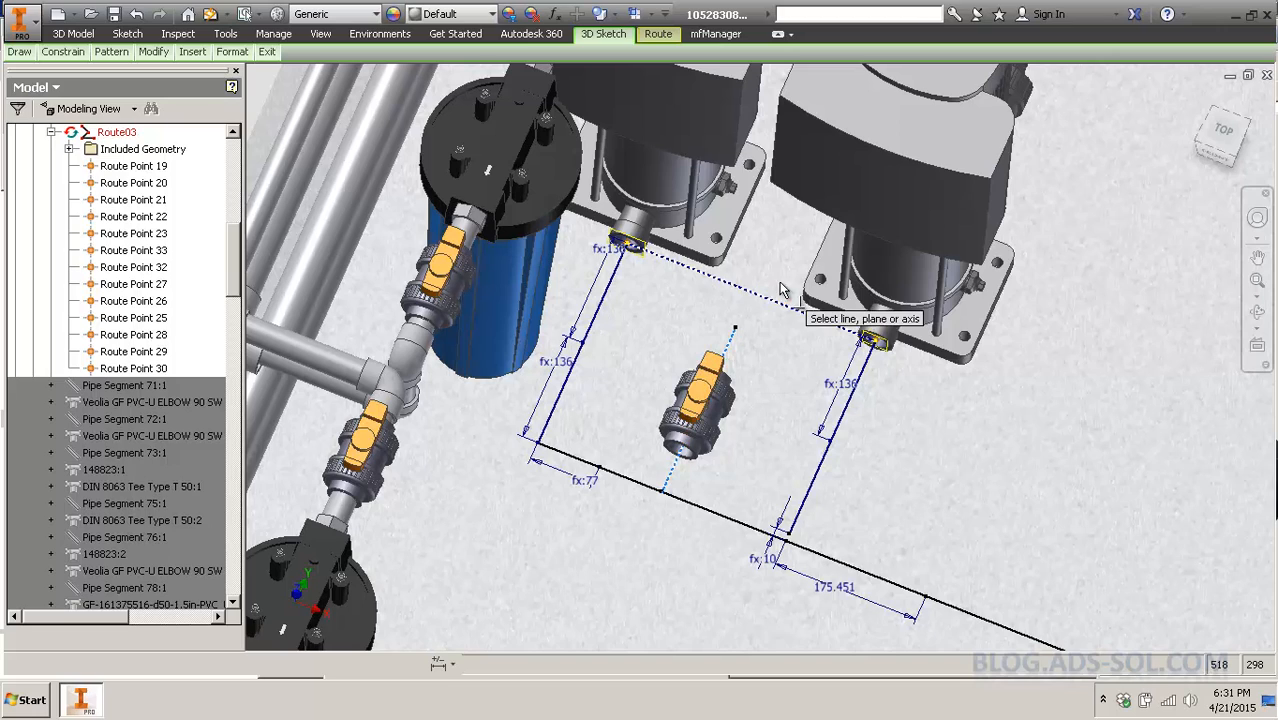
pyautogui.click(737, 327)
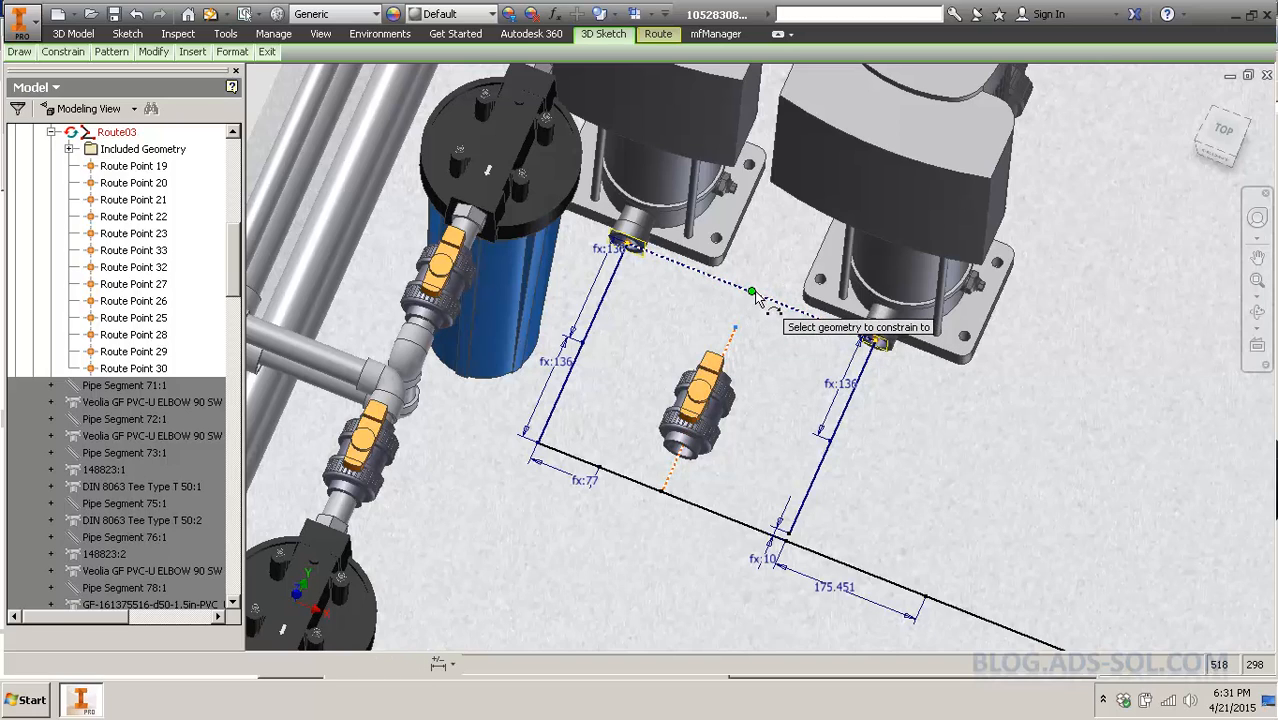
pyautogui.click(749, 291)
pyautogui.press('Escape')
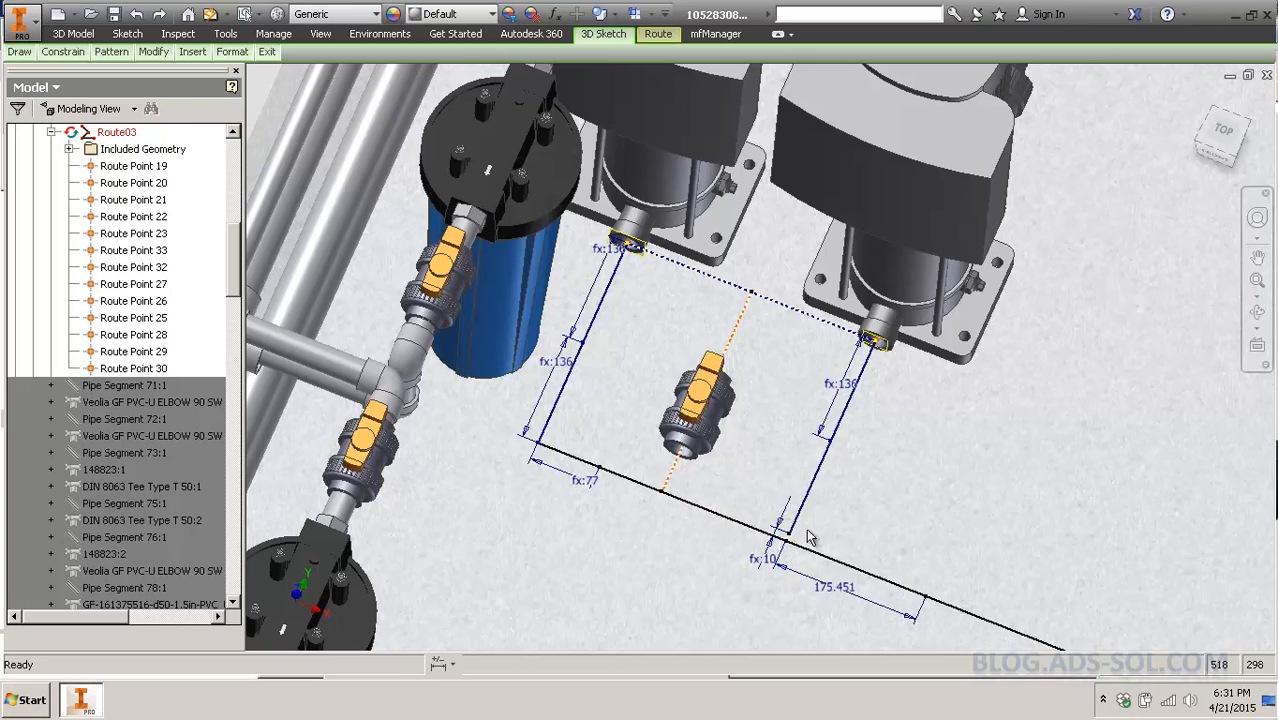
# Test moving the end node of the second pump's branch across the main pipe run and back.
pyautogui.scroll(5, 790, 540)
pyautogui.scroll(-2, 799, 522)
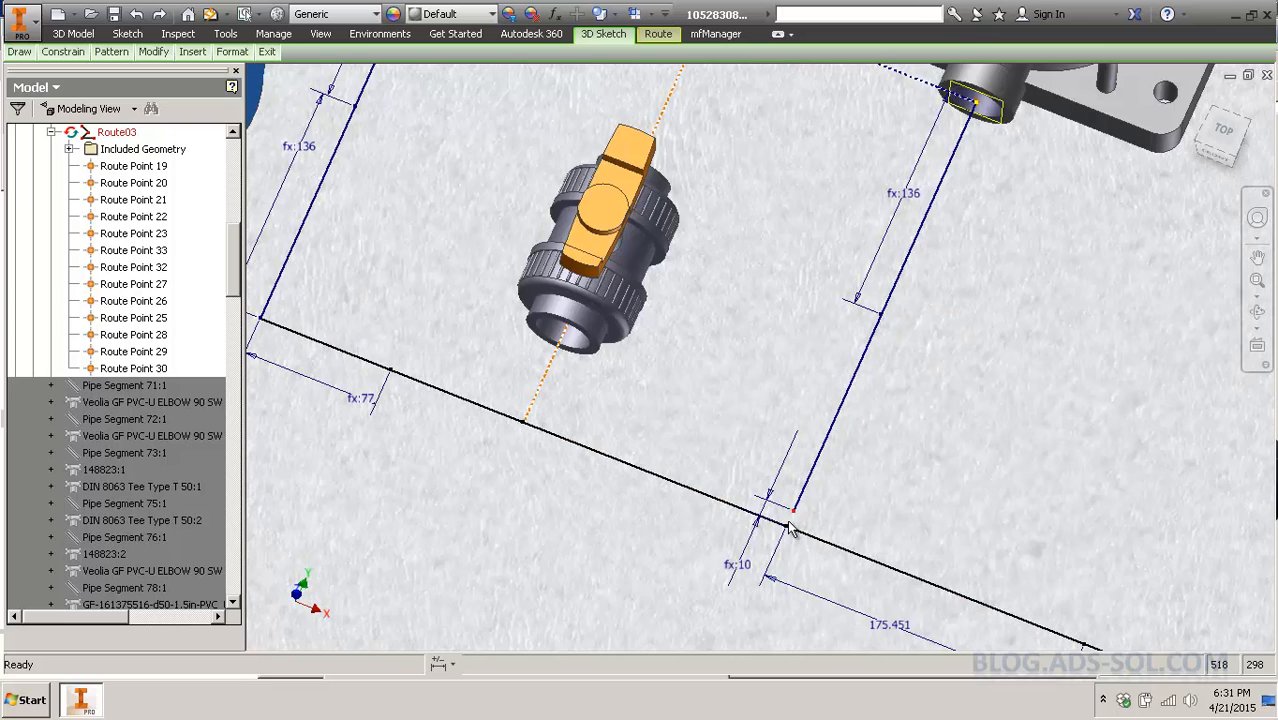
pyautogui.click(770, 558)
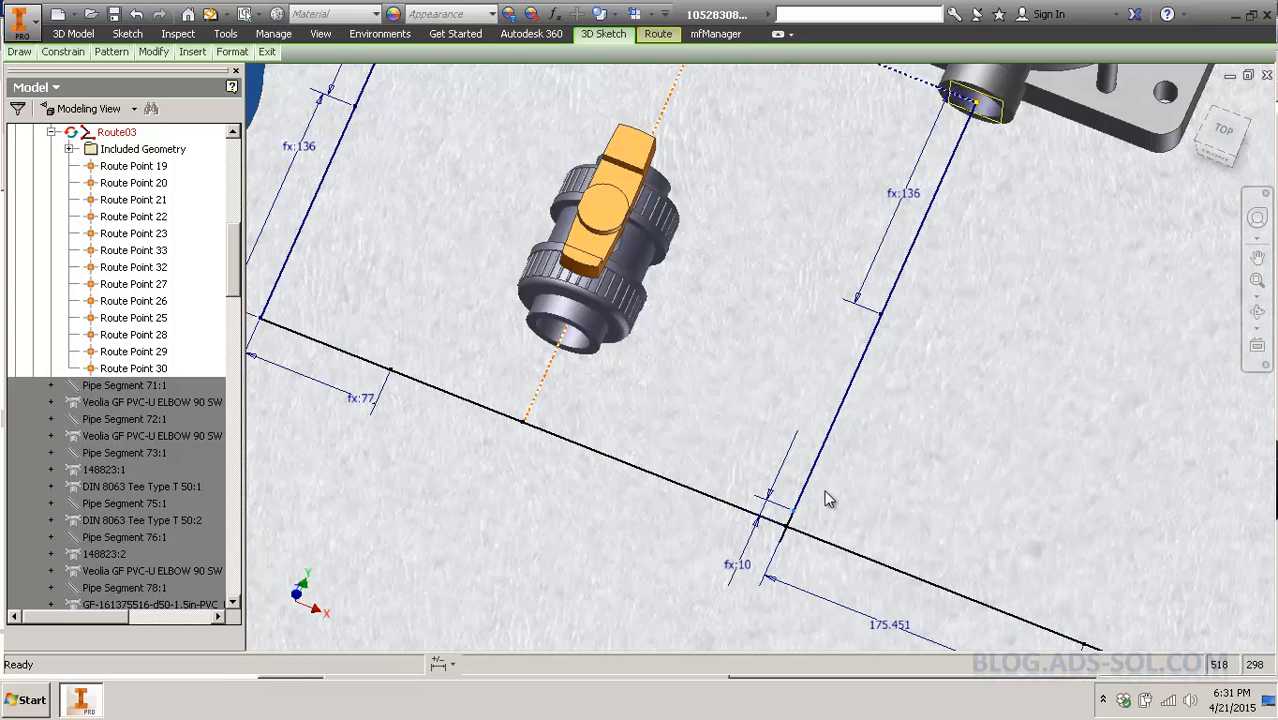
pyautogui.hotkey('ctrl', 'z')
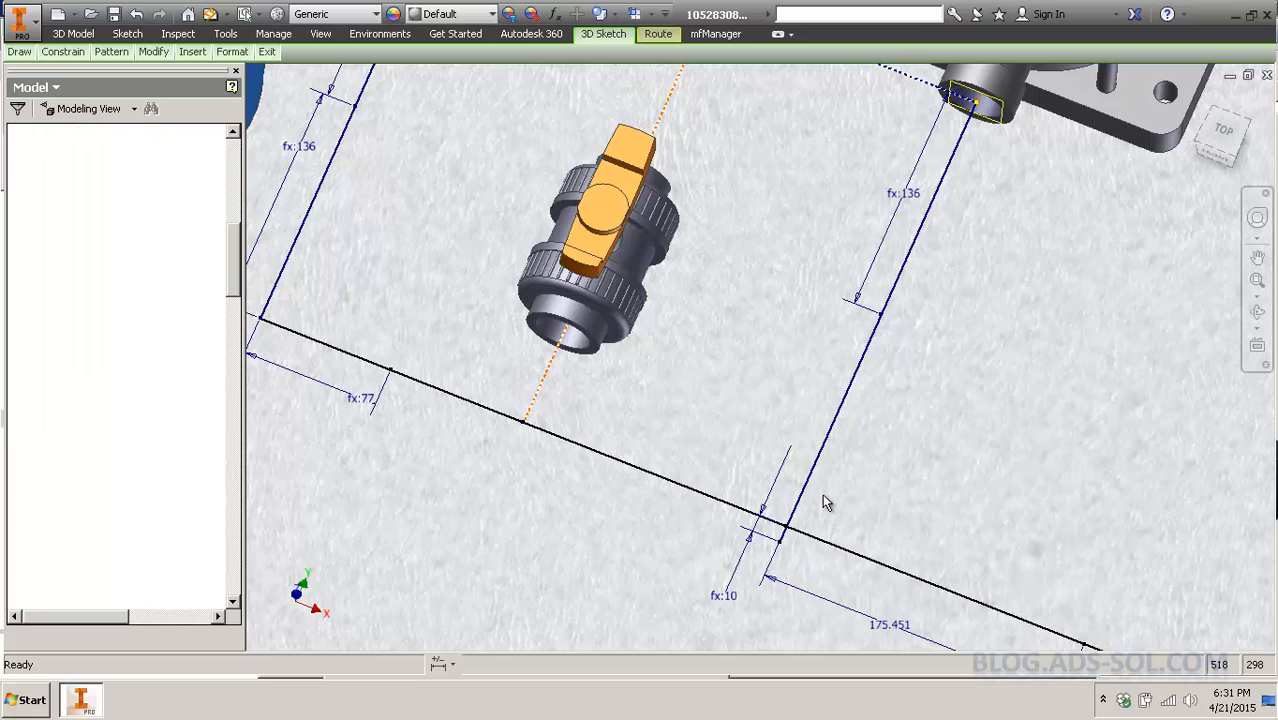
pyautogui.scroll(-5, 785, 405)
pyautogui.scroll(3, 757, 424)
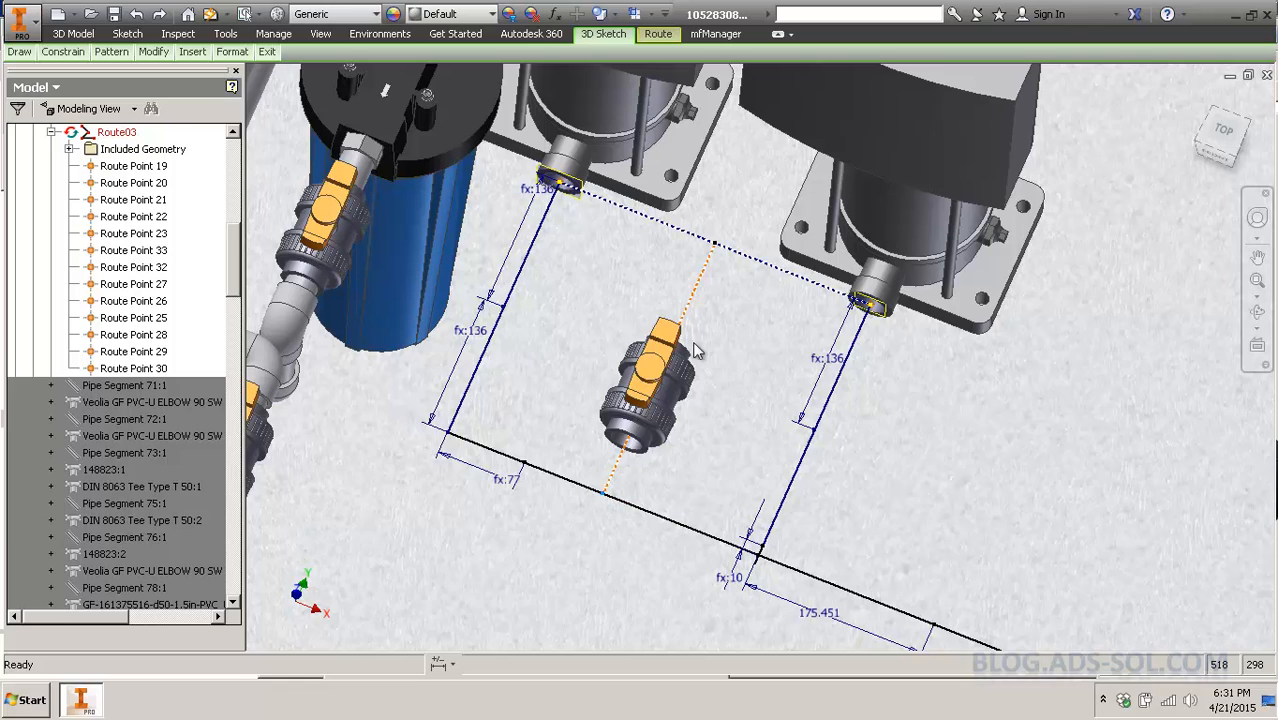
pyautogui.hotkey('ctrl', 'z')
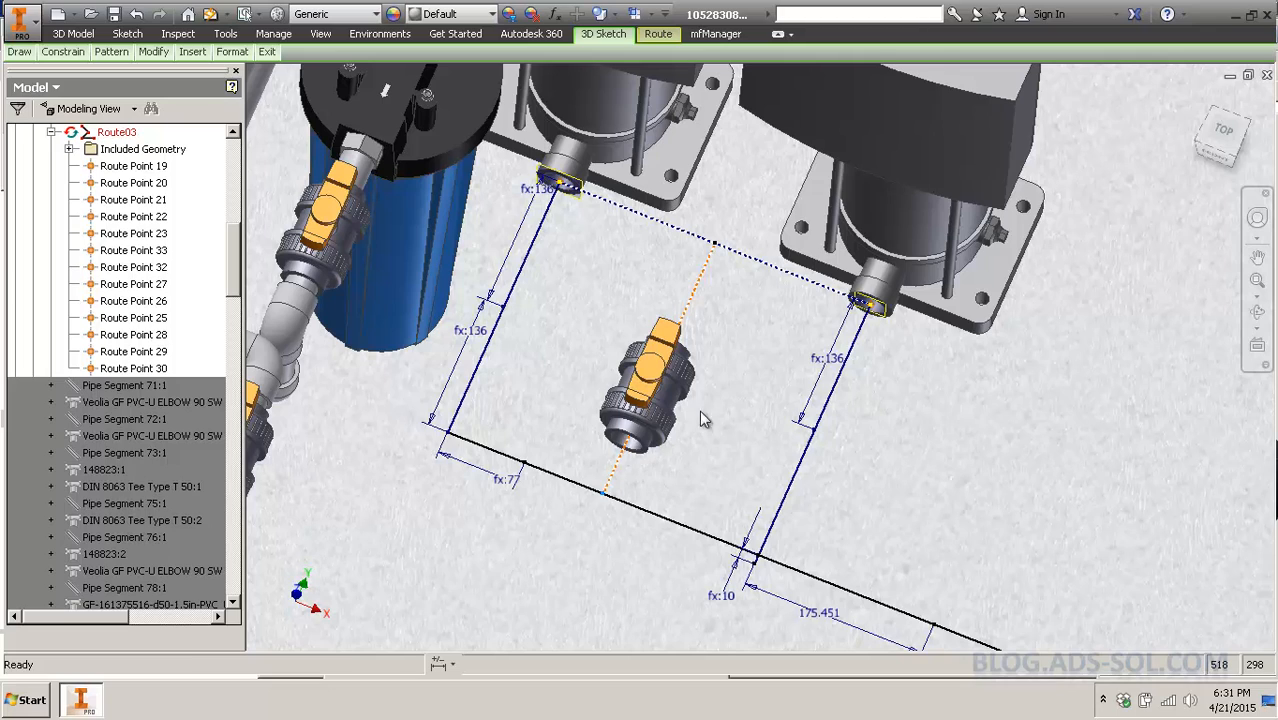
pyautogui.click(754, 566)
pyautogui.moveTo(770, 494); pyautogui.dragTo(765, 470)
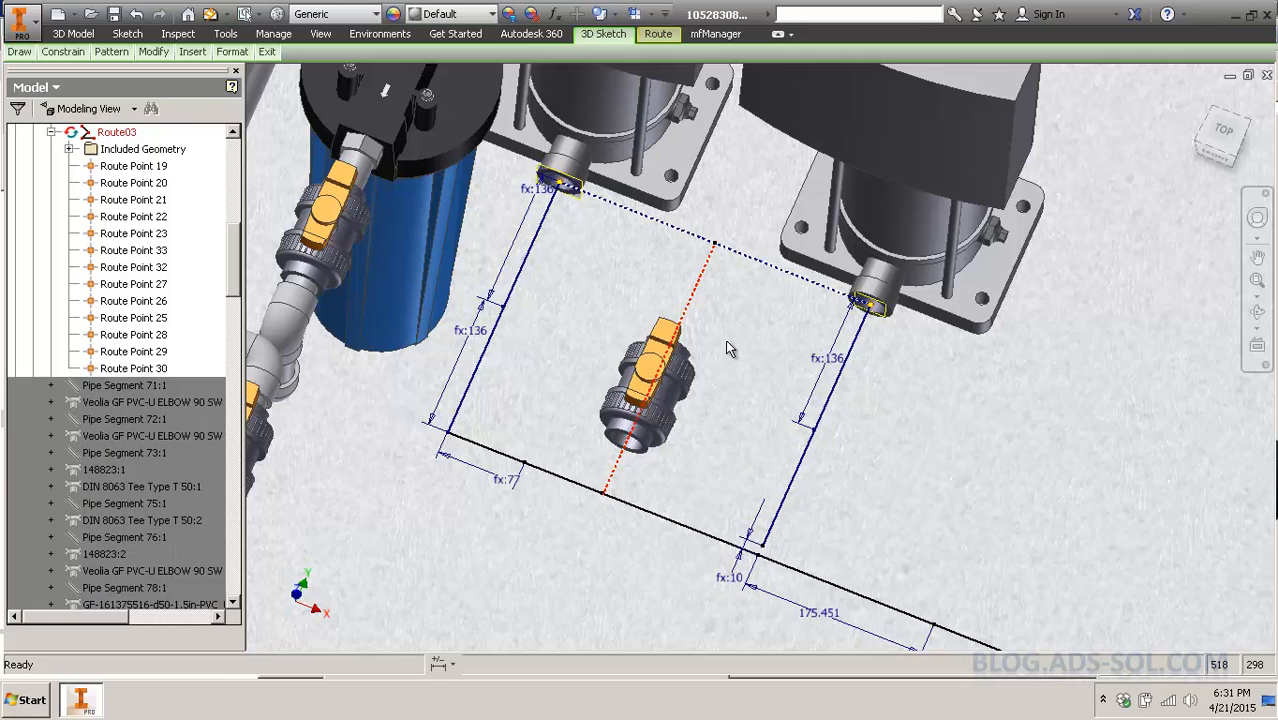
pyautogui.moveTo(727, 343); pyautogui.dragTo(758, 409, button='middle')
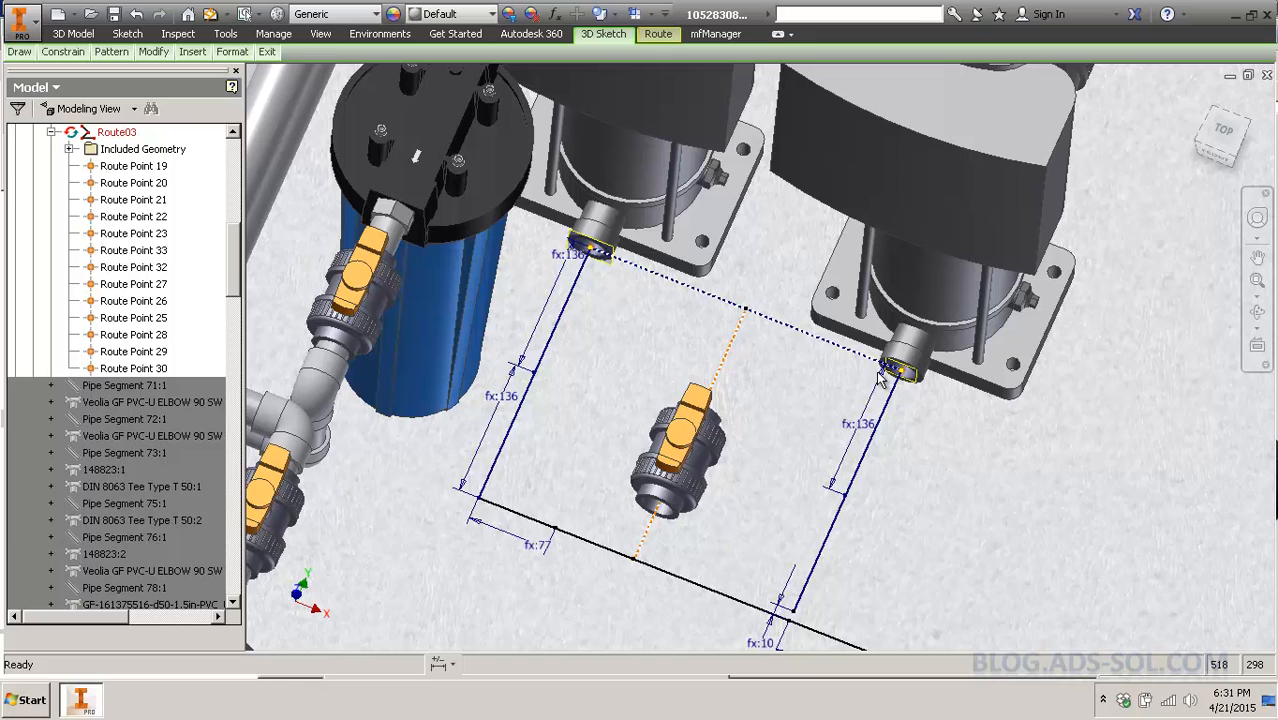
# Finish editing the pump pipe route and return to the top-level assembly.
pyautogui.click(742, 313)
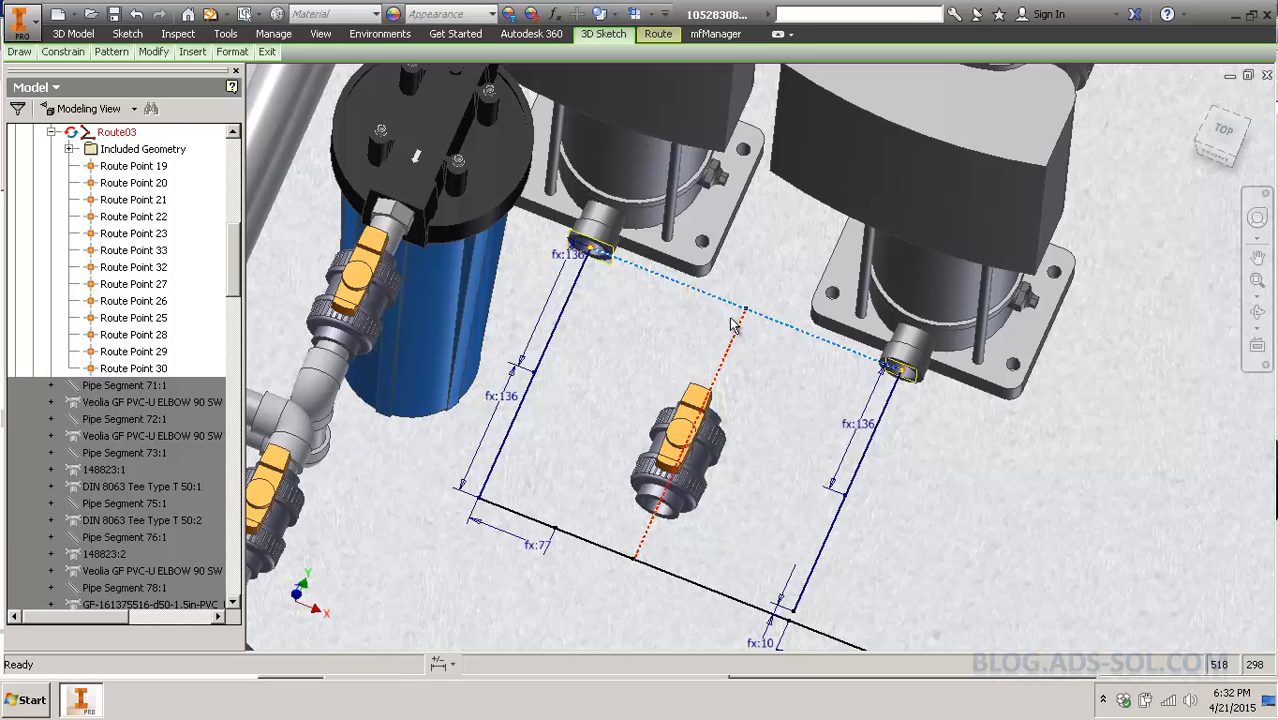
pyautogui.moveTo(810, 349); pyautogui.dragTo(812, 371, button='middle')
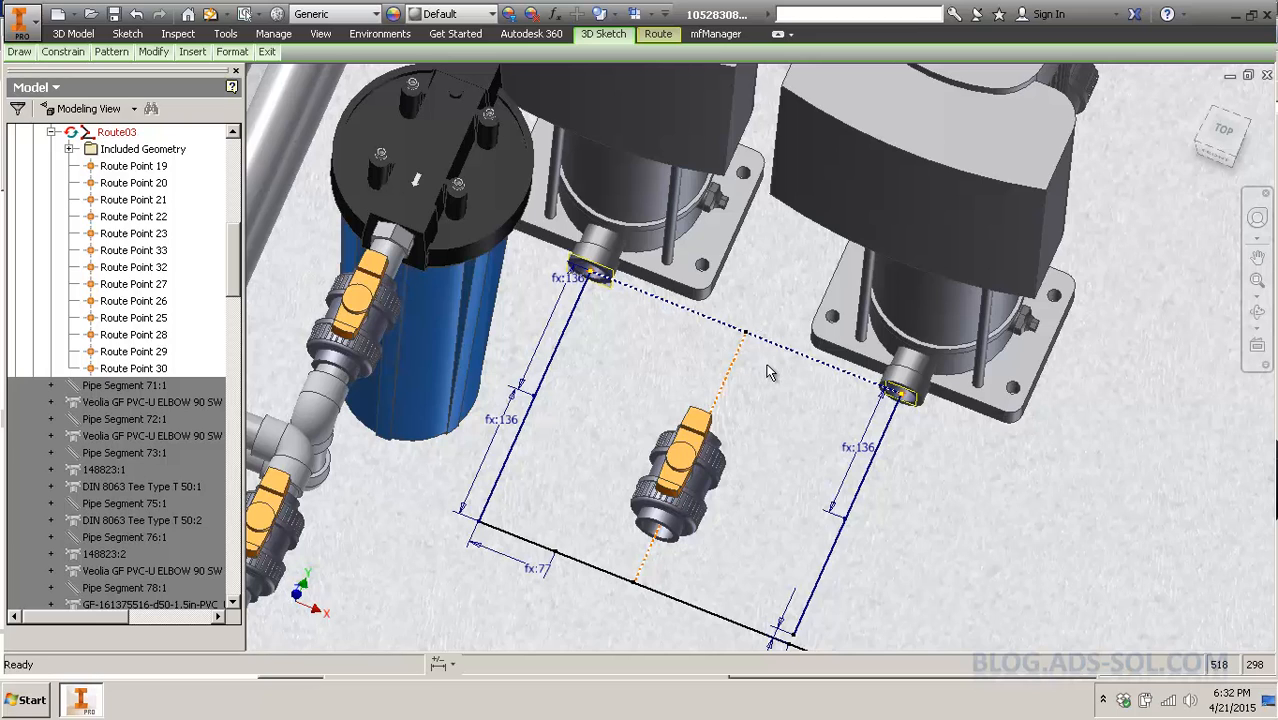
pyautogui.scroll(2, 742, 365)
pyautogui.moveTo(752, 350); pyautogui.dragTo(727, 436, button='middle')
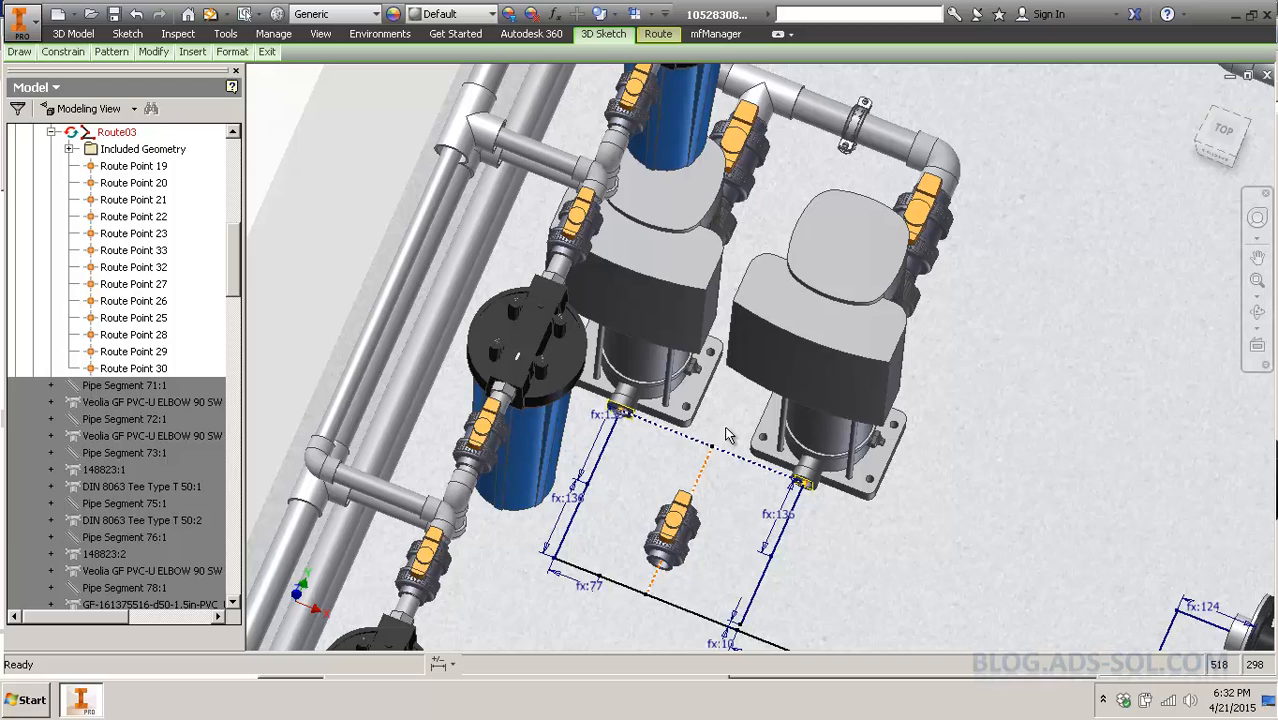
pyautogui.hotkey('ctrl', 'Return')
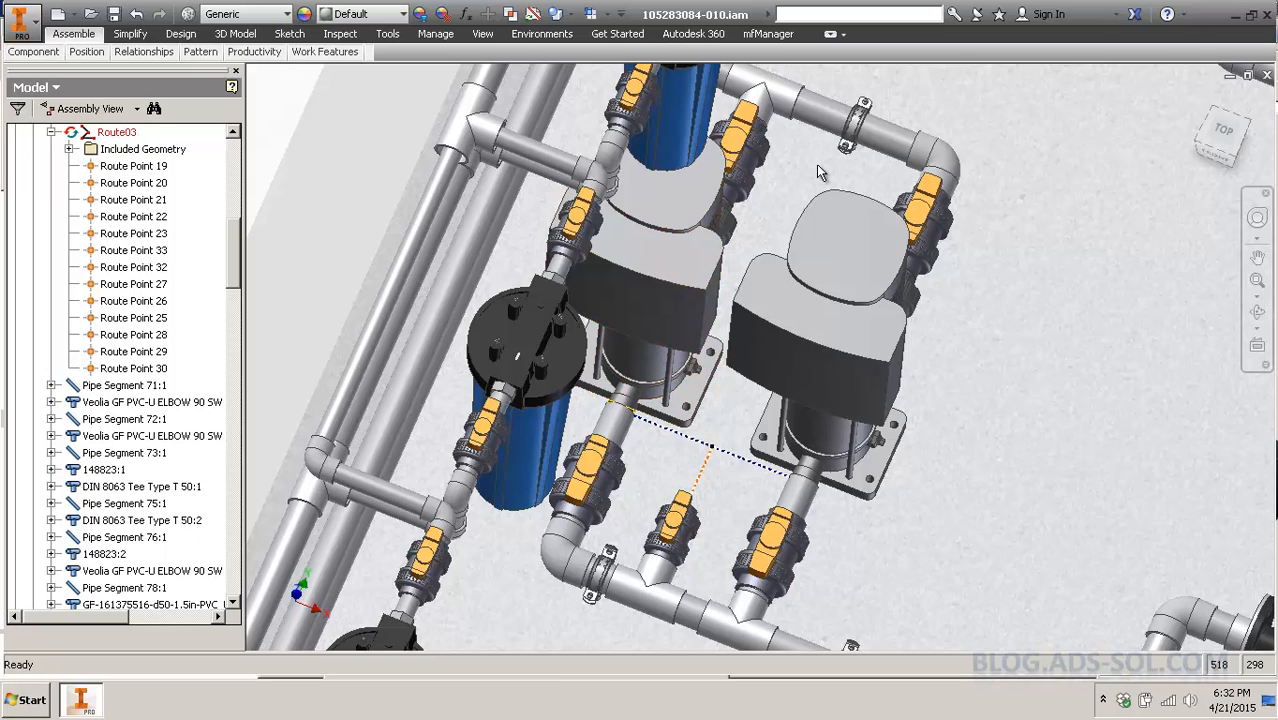
# Open Route13, the vertical drain pipe in the room corner beside the floor drain, for editing.
pyautogui.moveTo(817, 167); pyautogui.dragTo(688, 543, button='middle')
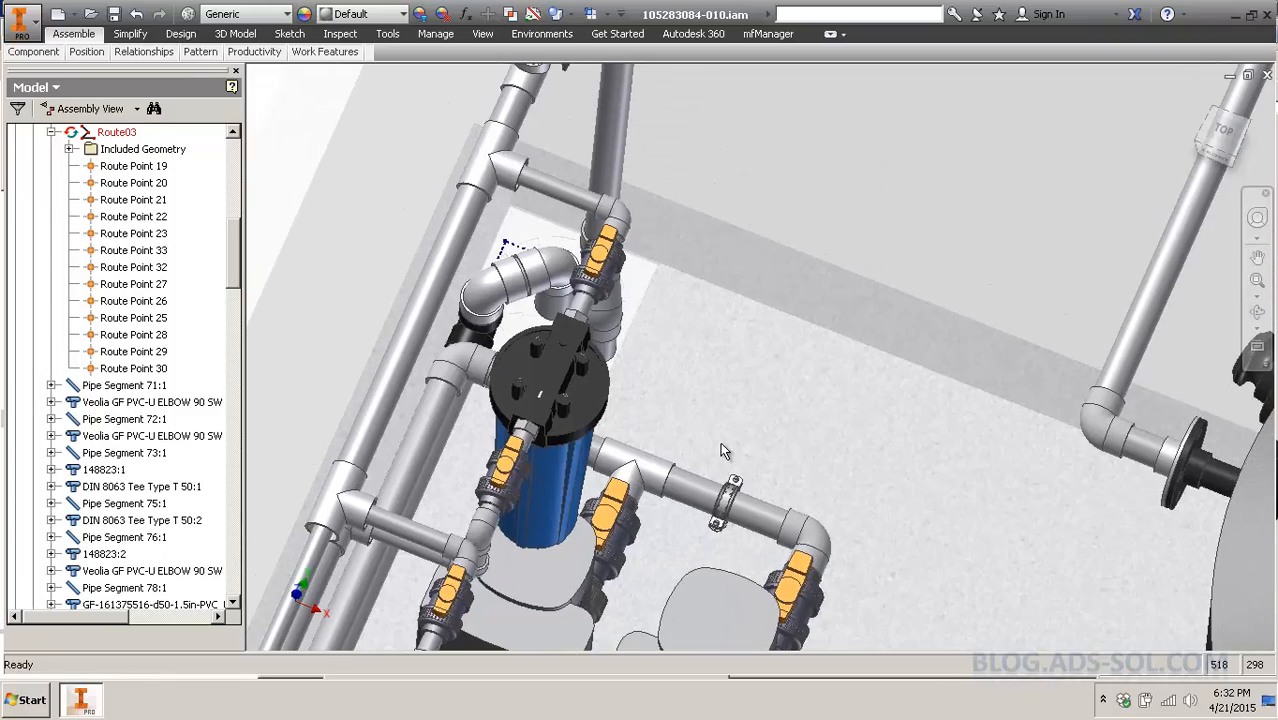
pyautogui.keyDown('shift'); pyautogui.moveTo(720, 442); pyautogui.dragTo(335, 335, button='middle'); pyautogui.keyUp('shift')
pyautogui.keyDown('shift'); pyautogui.moveTo(868, 590); pyautogui.dragTo(741, 189, button='middle'); pyautogui.keyUp('shift')
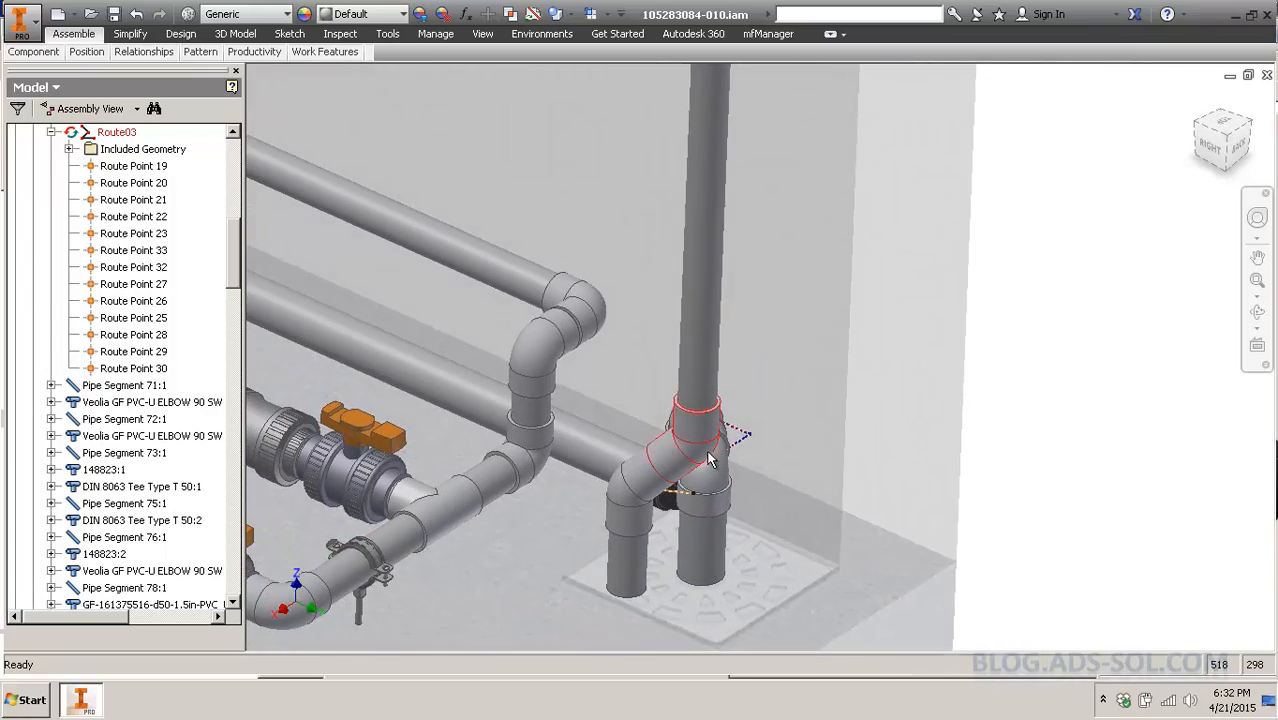
pyautogui.keyDown('shift'); pyautogui.moveTo(690, 420); pyautogui.dragTo(592, 387, button='middle'); pyautogui.keyUp('shift')
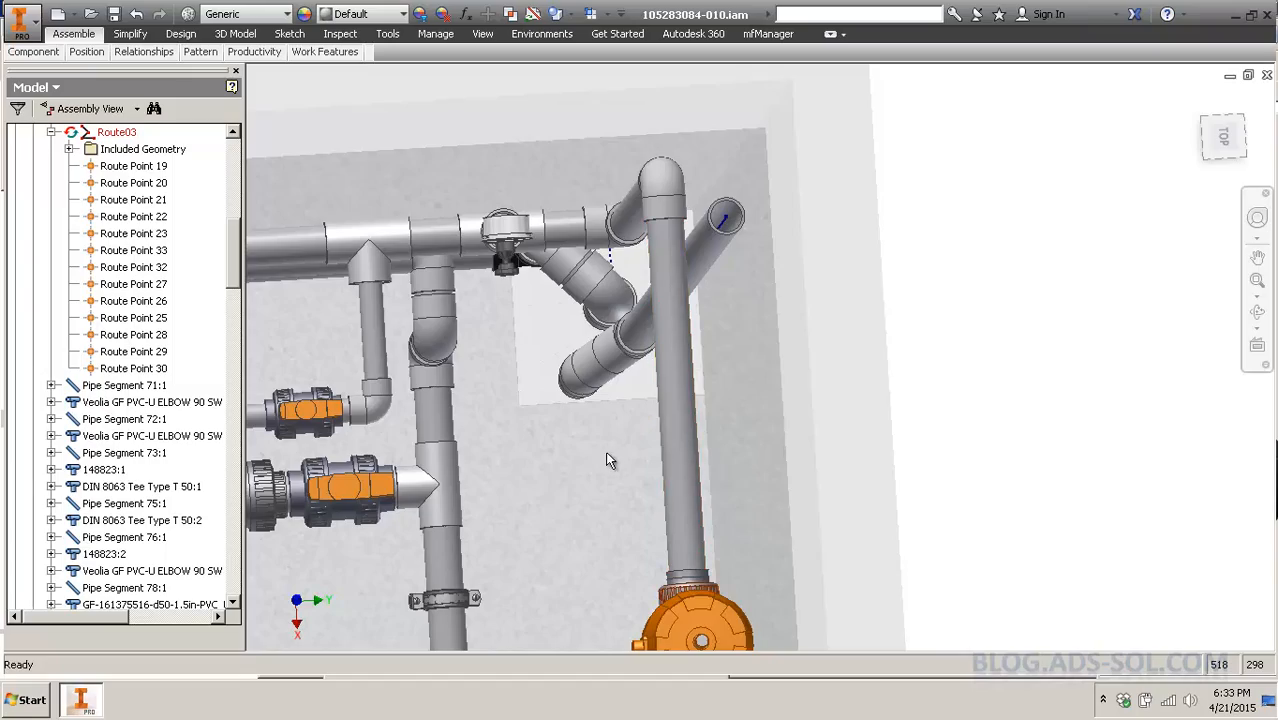
pyautogui.keyDown('shift'); pyautogui.moveTo(605, 451); pyautogui.dragTo(752, 280, button='middle'); pyautogui.keyUp('shift')
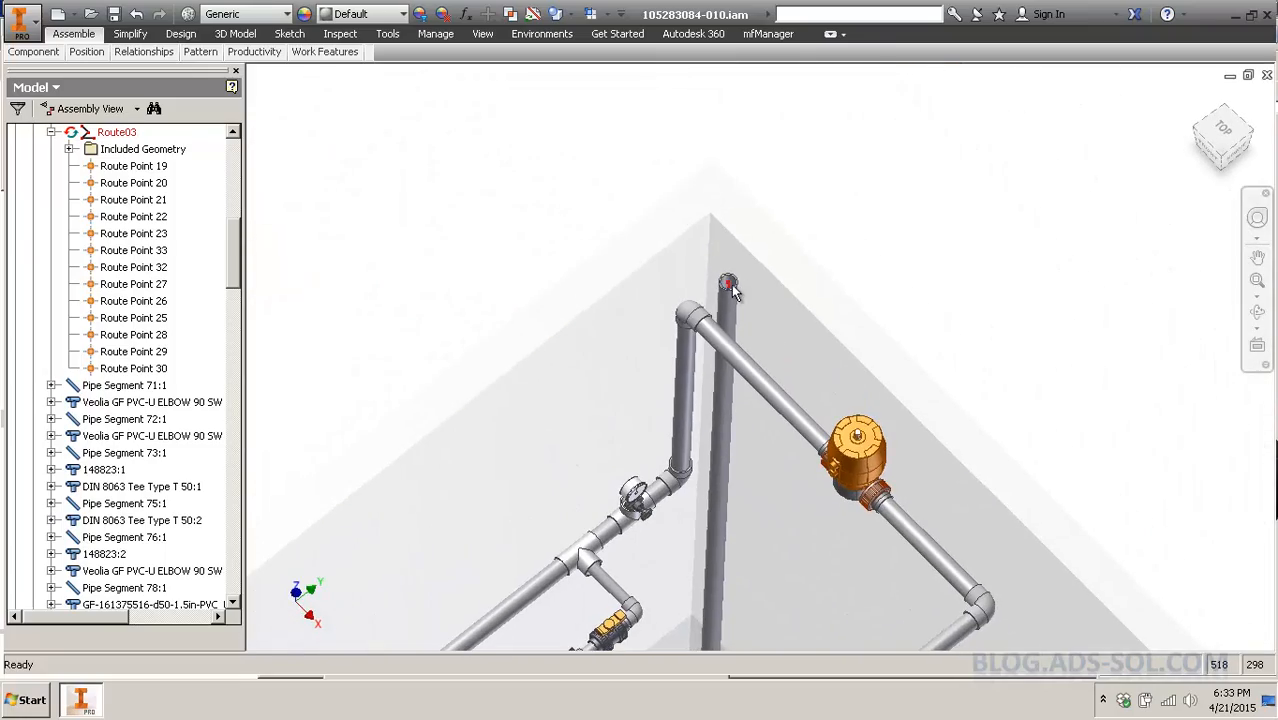
pyautogui.moveTo(756, 600); pyautogui.dragTo(810, 180, button='middle')
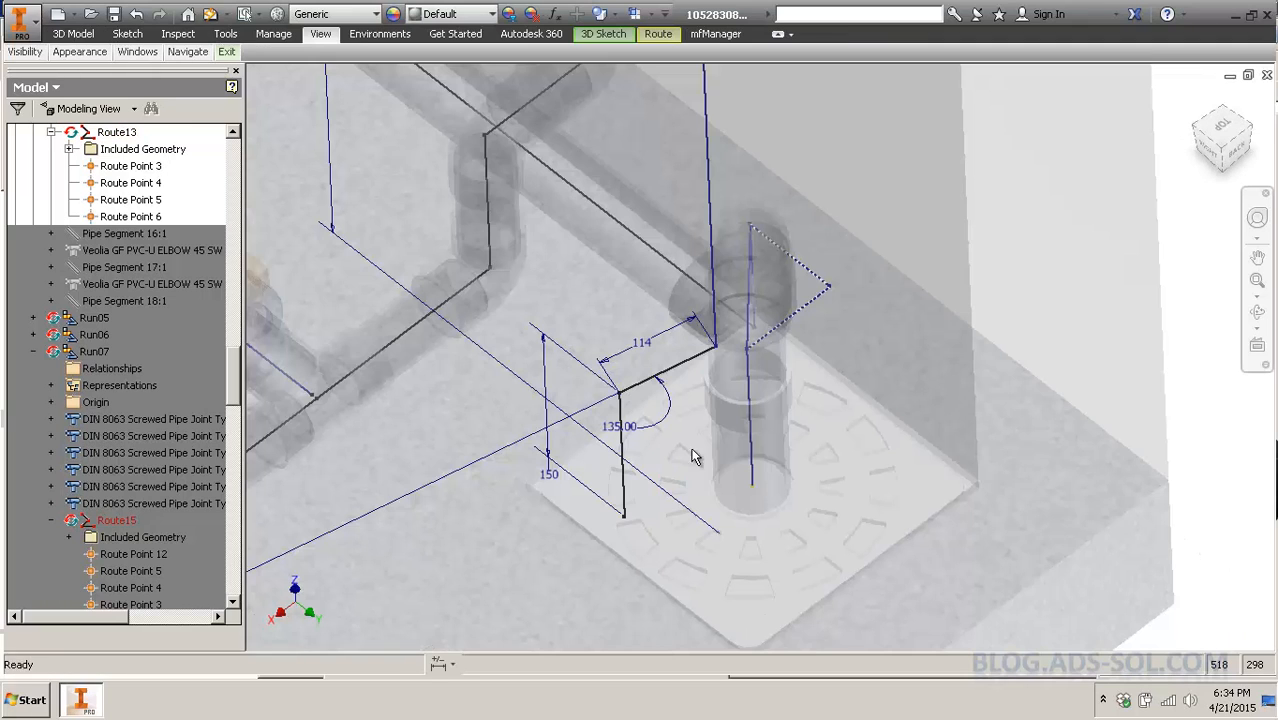
pyautogui.moveTo(624, 290); pyautogui.dragTo(629, 420, button='middle')
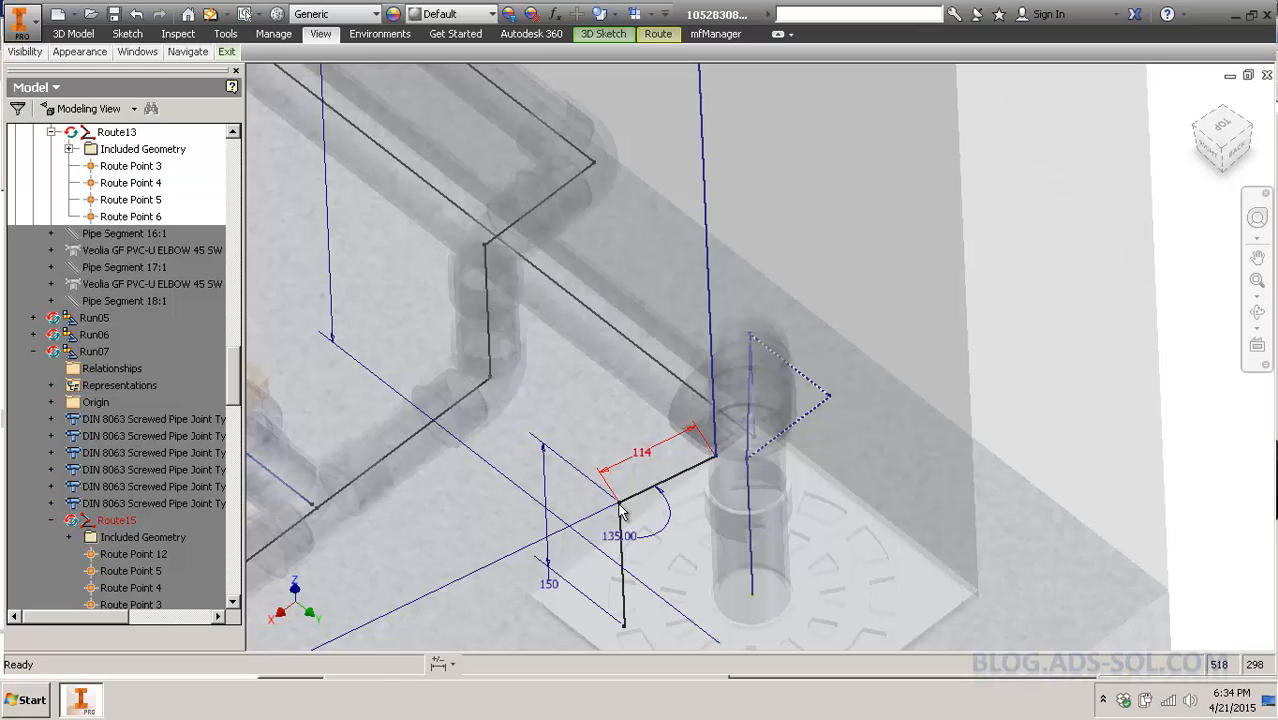
# Test moving the route's elbow node at the lower end of the 114 segment above the floor drain.
pyautogui.moveTo(618, 520); pyautogui.dragTo(524, 435)
pyautogui.moveTo(713, 584); pyautogui.dragTo(796, 372, button='middle')
pyautogui.moveTo(791, 366); pyautogui.dragTo(820, 428)
pyautogui.keyDown('shift'); pyautogui.moveTo(828, 460); pyautogui.dragTo(995, 262, button='middle'); pyautogui.keyUp('shift')
# Make Work Plane1, Work Plane2 and Work Plane3 visible in Route13's included geometry.
pyautogui.click(69, 148)
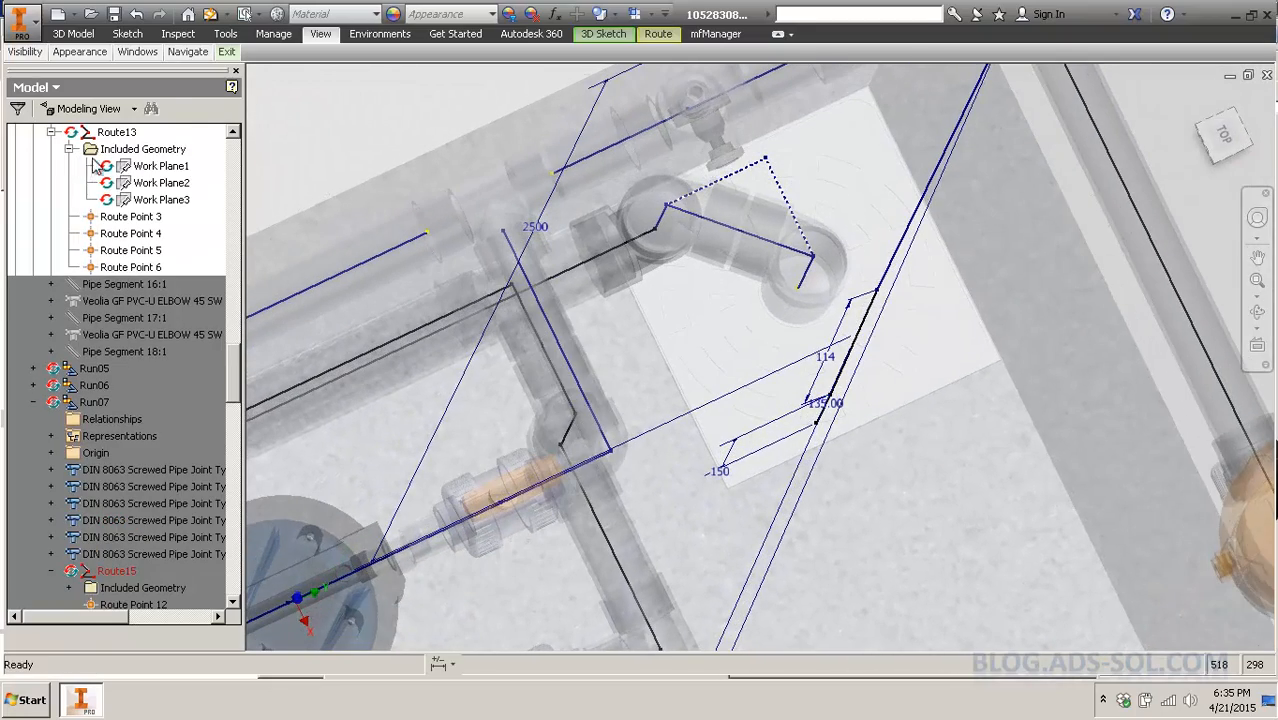
pyautogui.click(160, 165)
pyautogui.keyDown('ctrl'); pyautogui.click(160, 182); pyautogui.keyUp('ctrl')
pyautogui.keyDown('ctrl'); pyautogui.click(155, 199); pyautogui.keyUp('ctrl')
pyautogui.rightClick(155, 203)
pyautogui.click(192, 301)
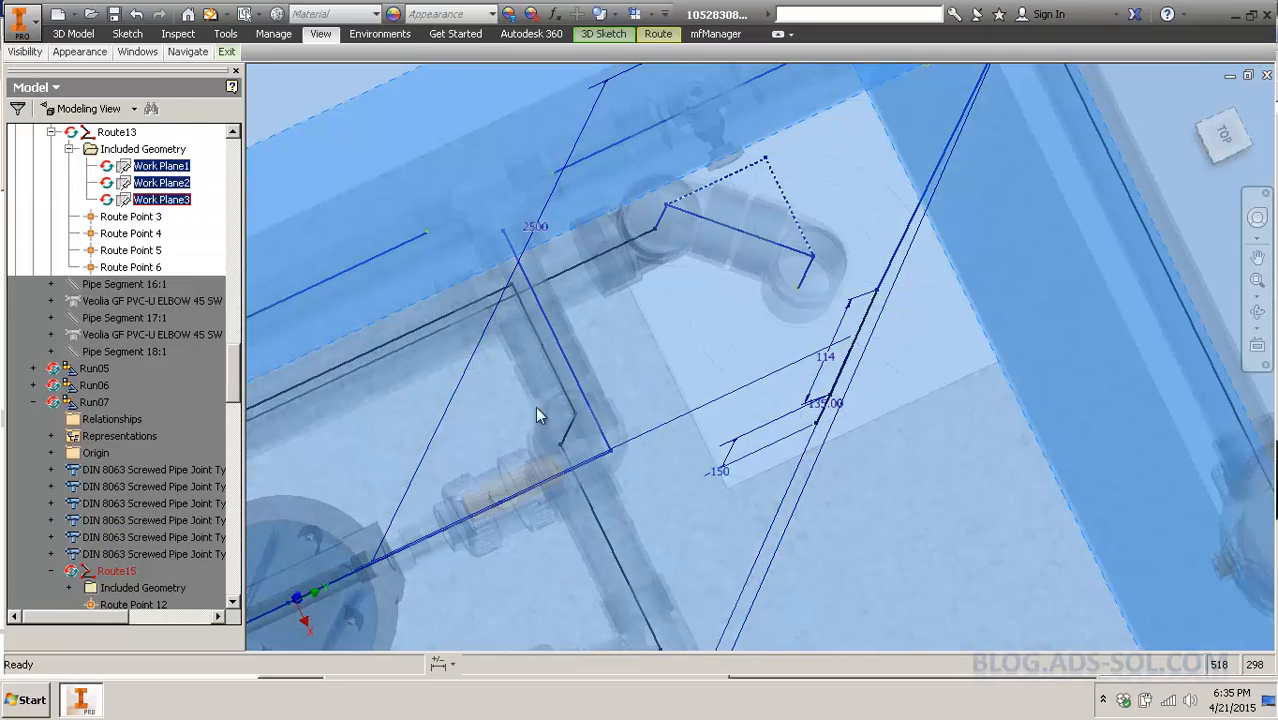
# Try dimensioning the 114 segment and the distance from the route's lower end point to Work Plane2.
pyautogui.keyDown('shift'); pyautogui.moveTo(905, 421); pyautogui.dragTo(854, 534, button='middle'); pyautogui.keyUp('shift')
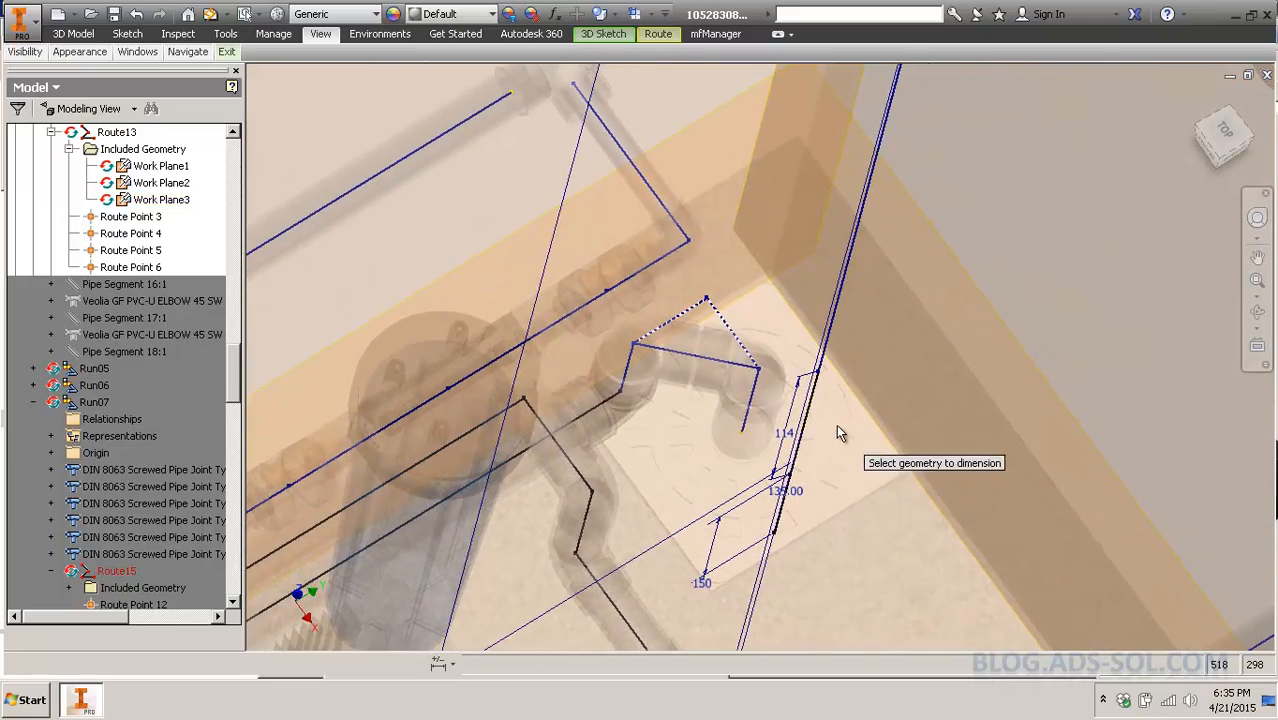
pyautogui.keyDown('shift'); pyautogui.moveTo(862, 424); pyautogui.dragTo(652, 480, button='middle'); pyautogui.keyUp('shift')
pyautogui.click(682, 457)
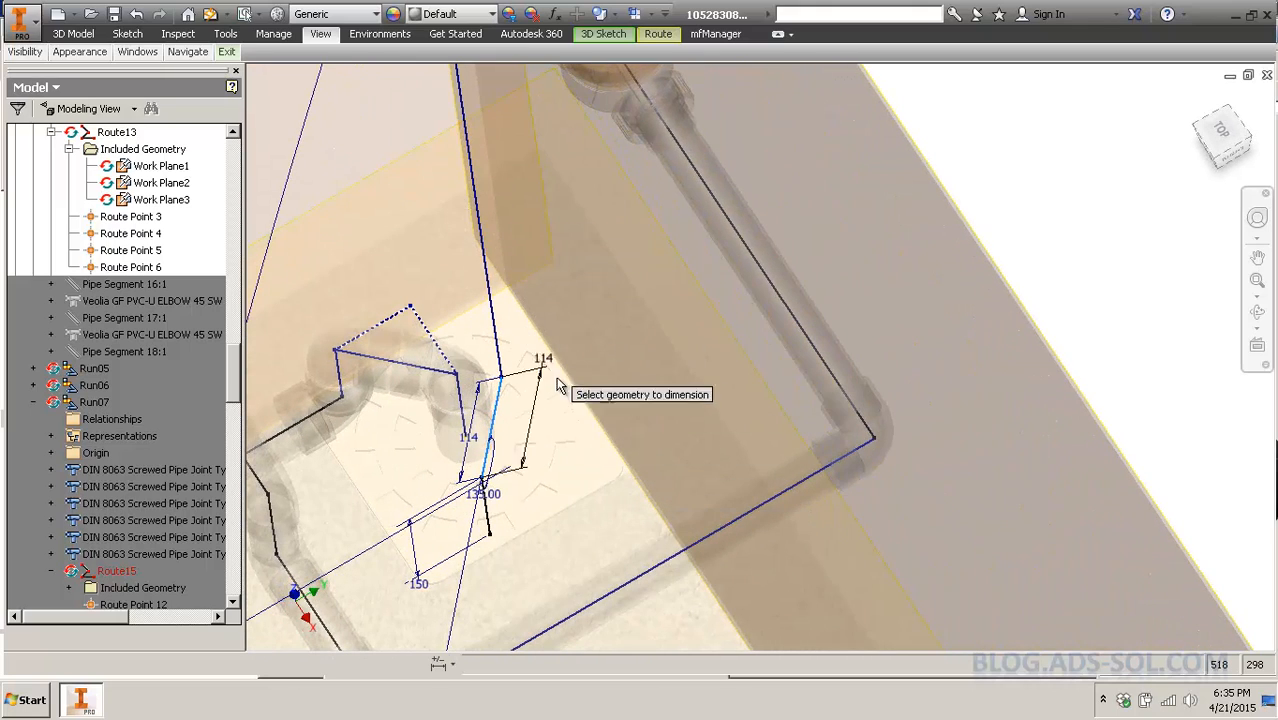
pyautogui.press('Escape')
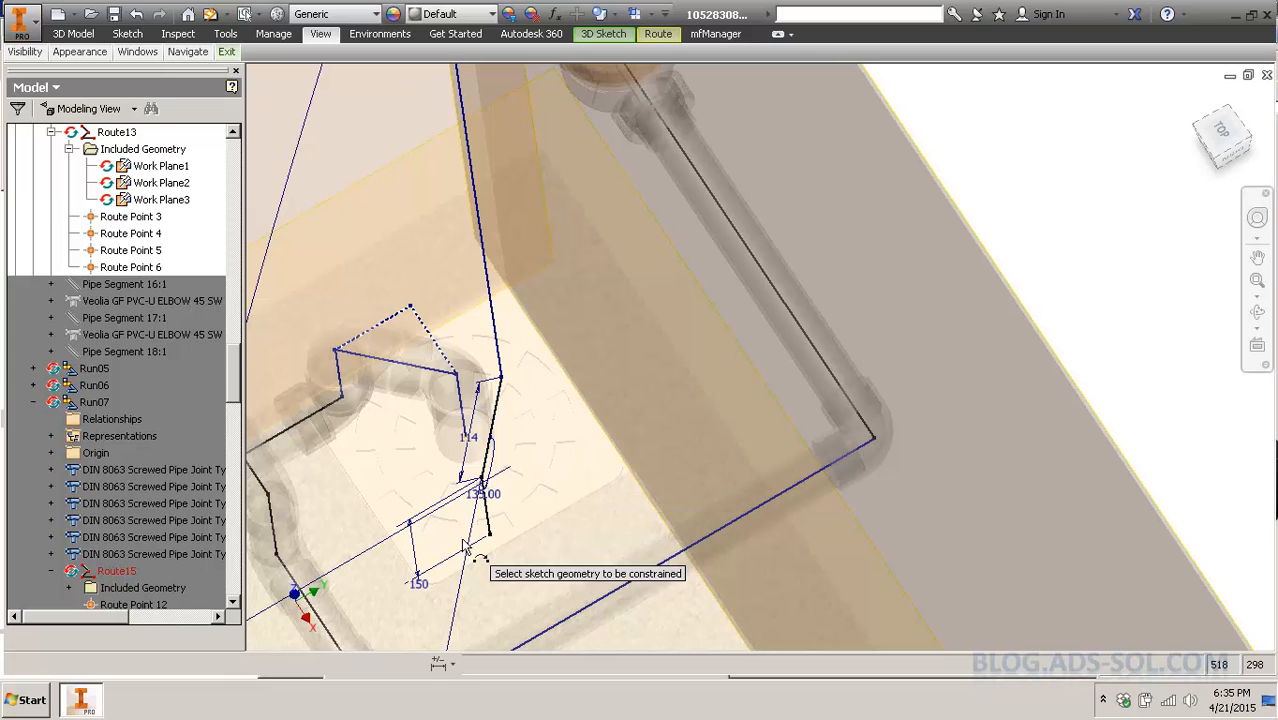
pyautogui.press('d')
pyautogui.click(491, 534)
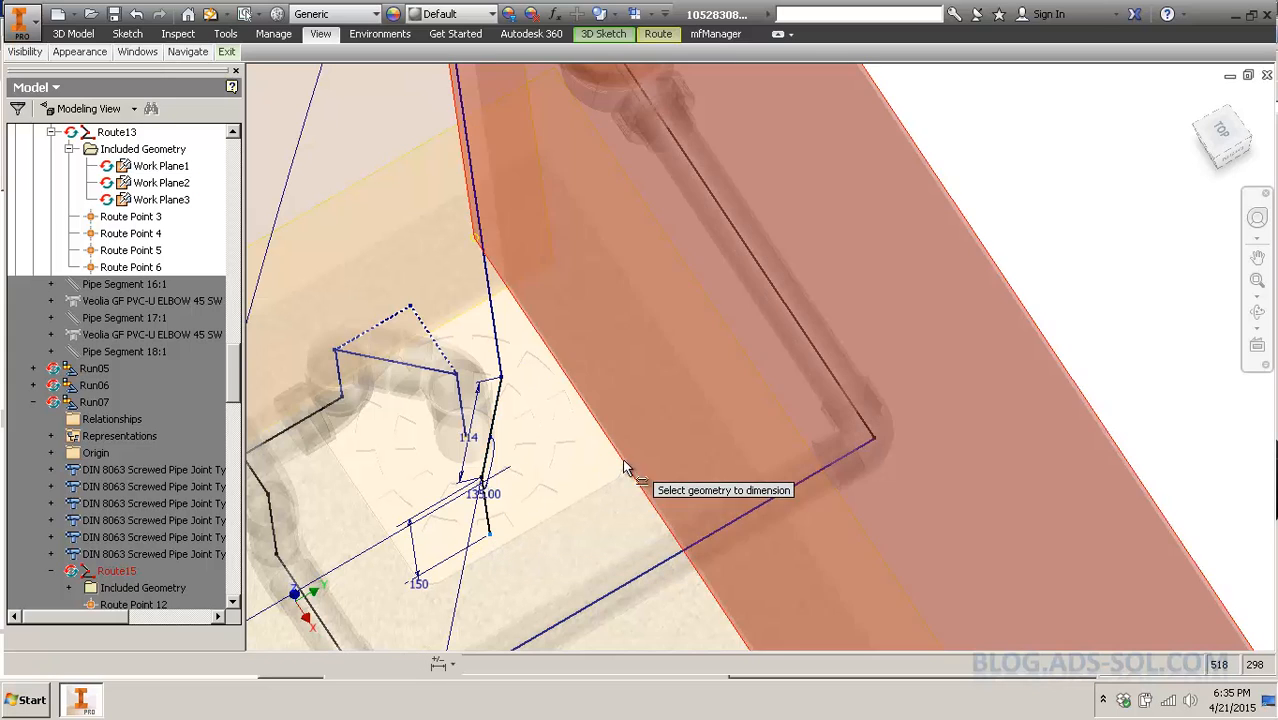
pyautogui.click(625, 462)
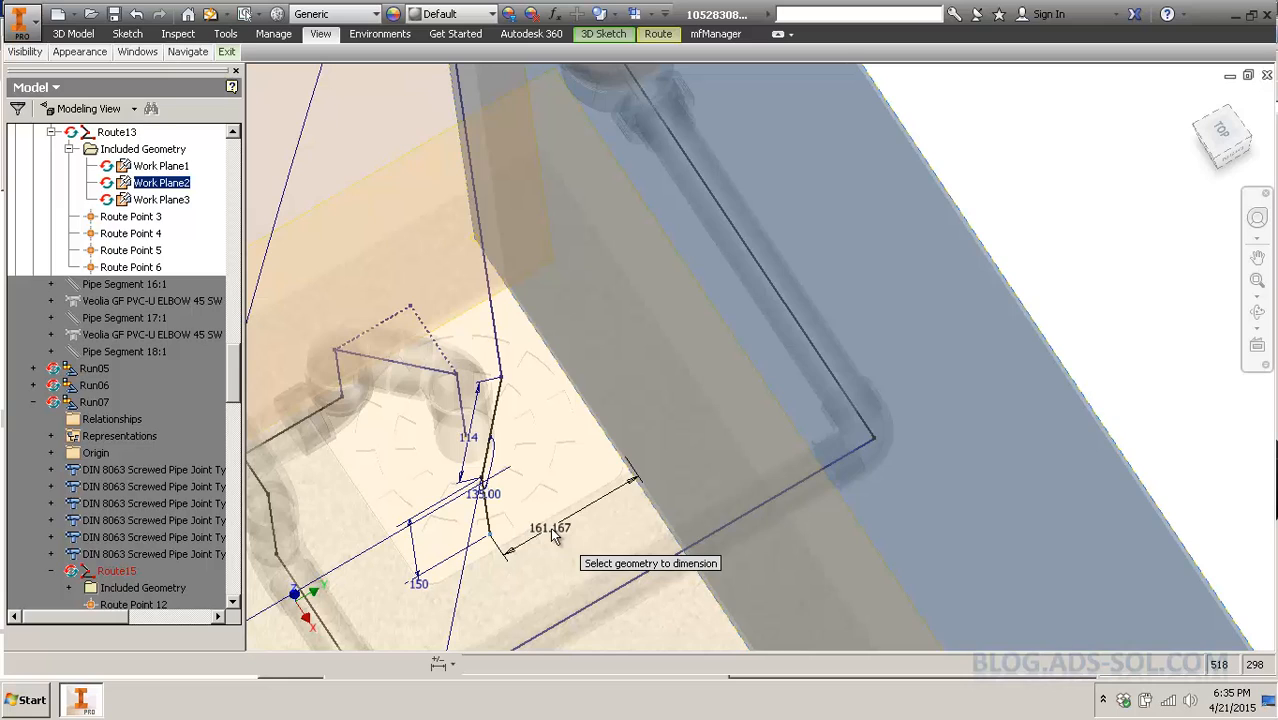
pyautogui.press('Escape')
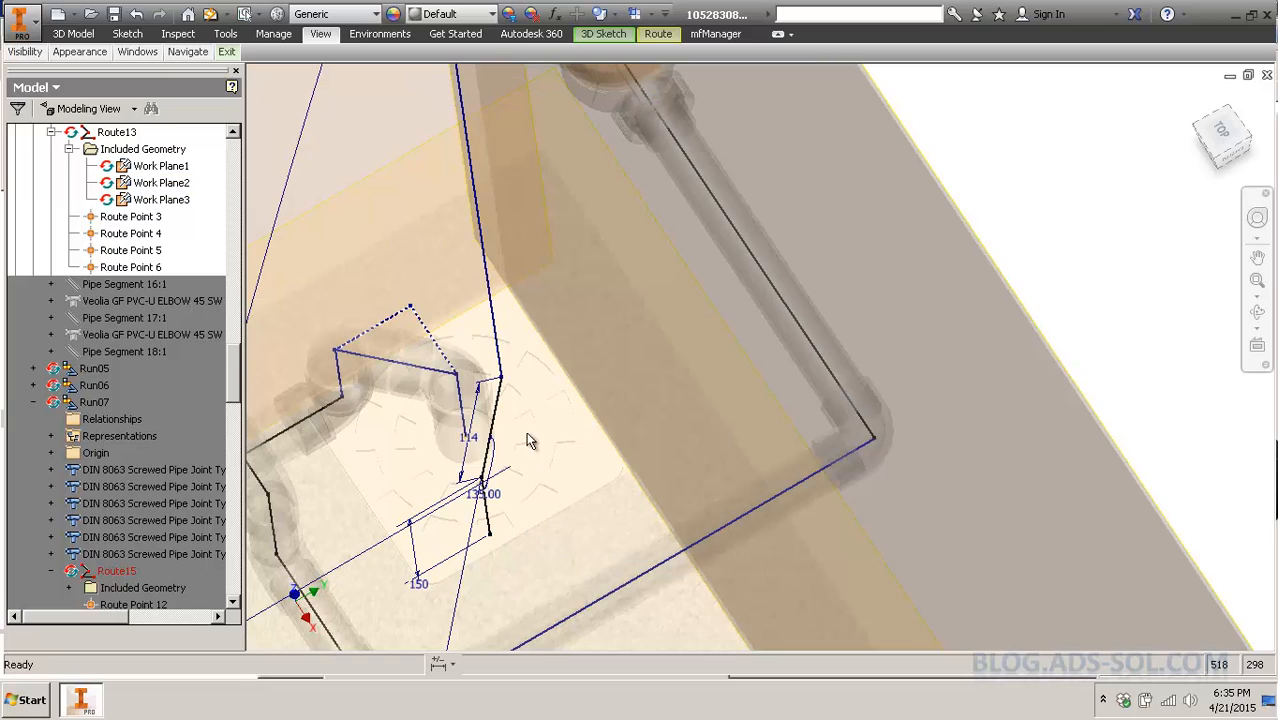
# Try dimensioning the 150 segment and the distance from the route's lower end point to Work Plane1.
pyautogui.click(491, 537)
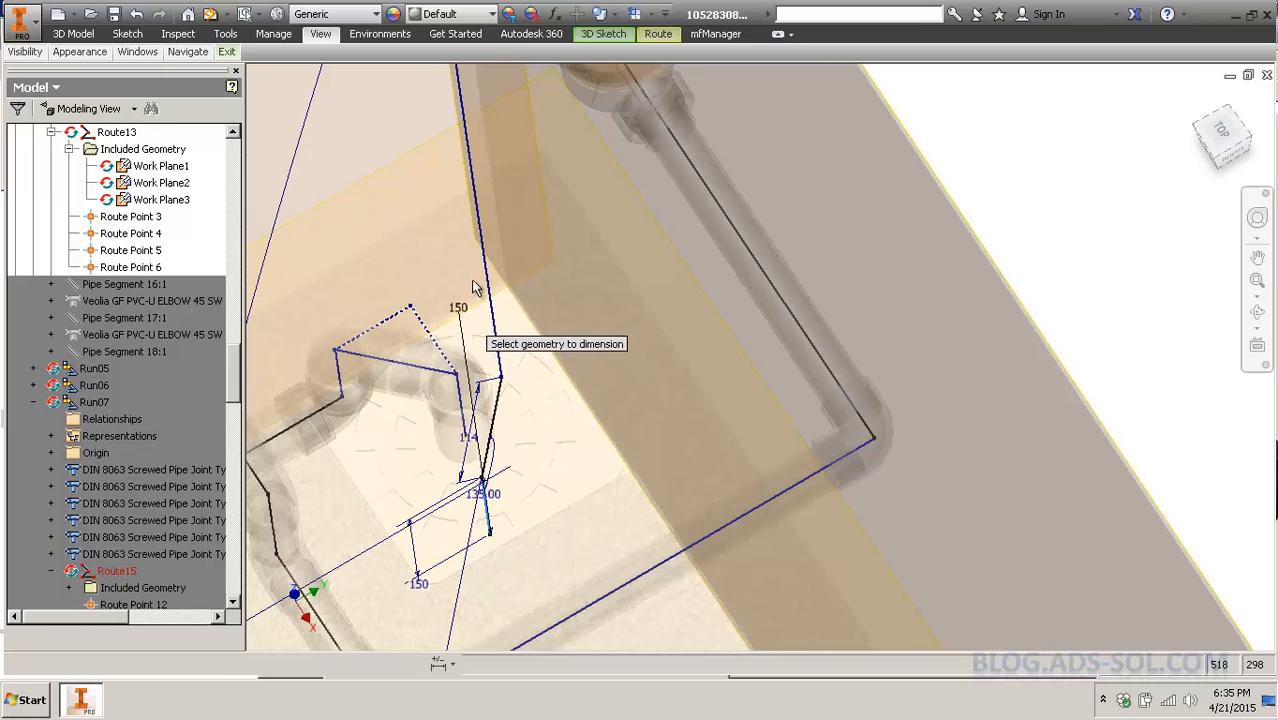
pyautogui.press('Escape')
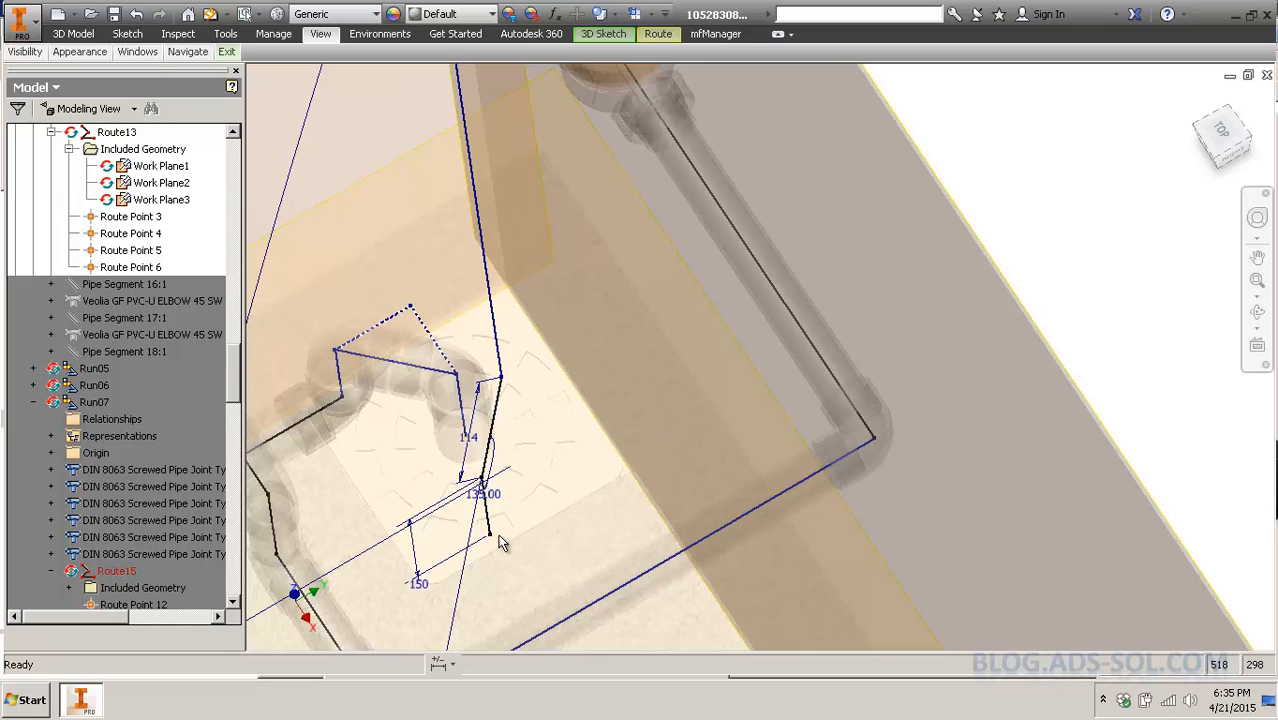
pyautogui.press('d')
pyautogui.click(528, 280)
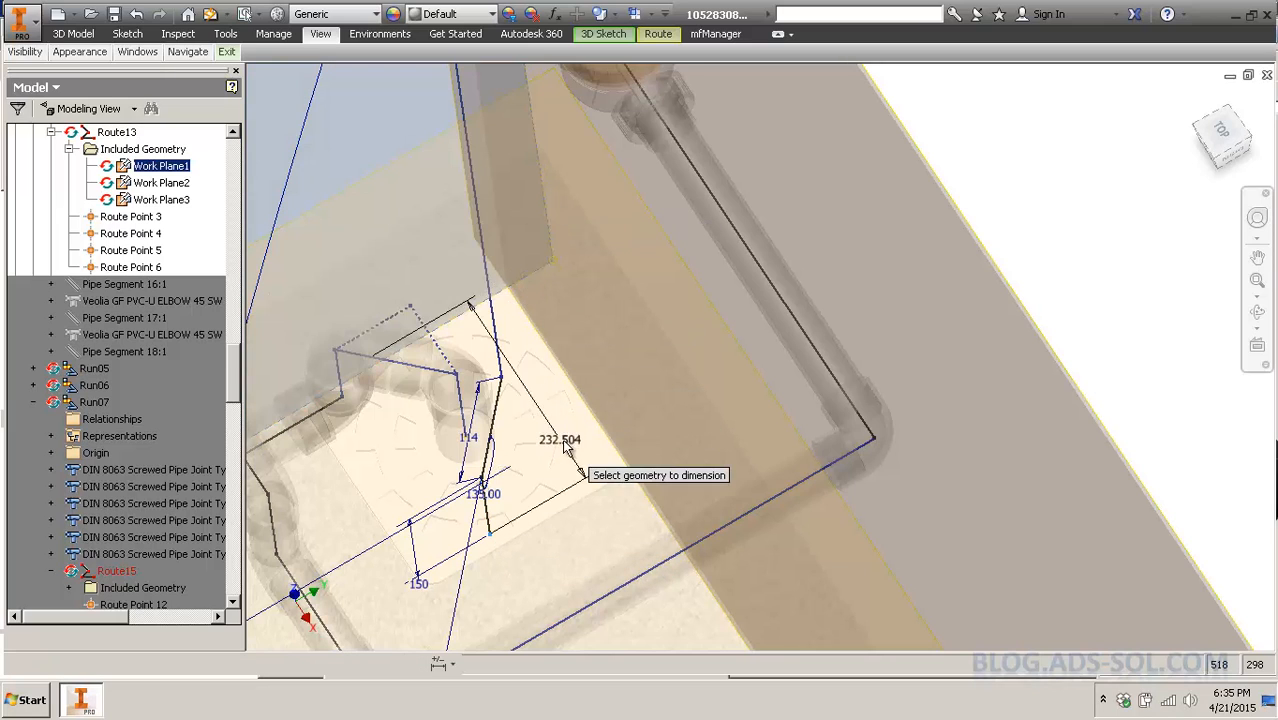
pyautogui.press('Escape')
# Draw a construction line straight down from the node at the upper end of the 114 segment.
pyautogui.moveTo(606, 540); pyautogui.dragTo(676, 503, button='middle')
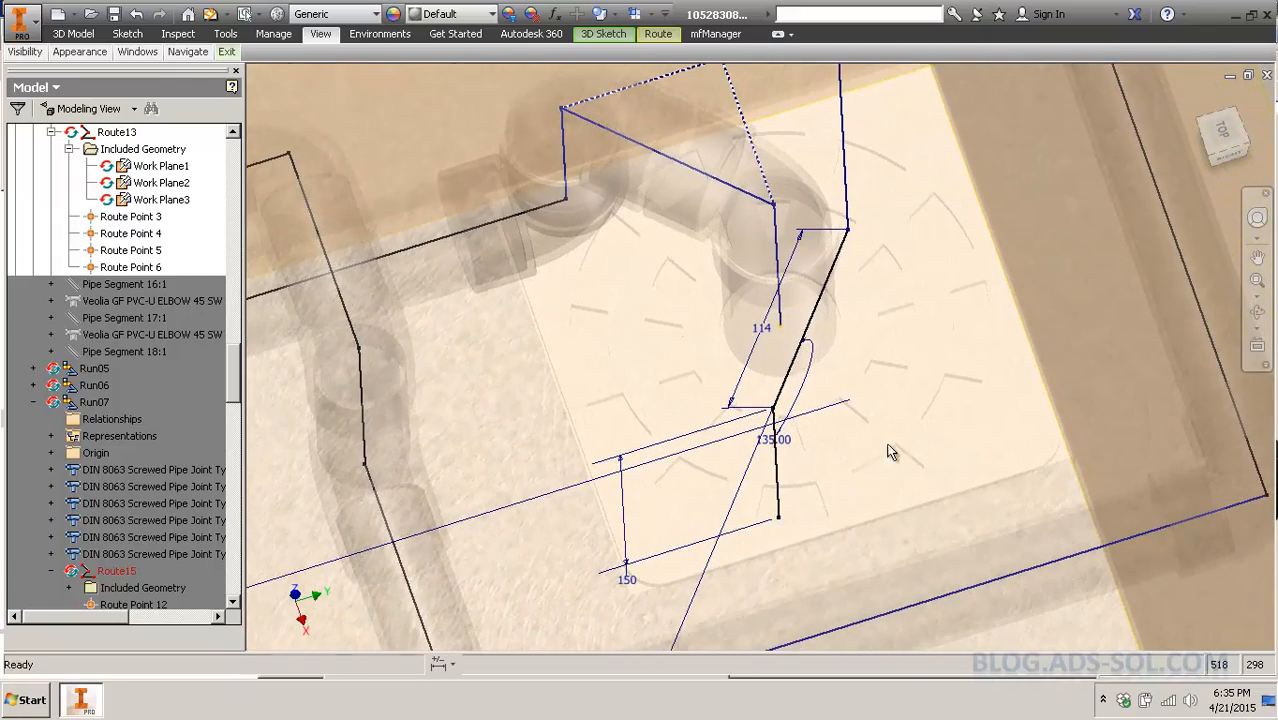
pyautogui.moveTo(898, 355); pyautogui.dragTo(840, 348, button='middle')
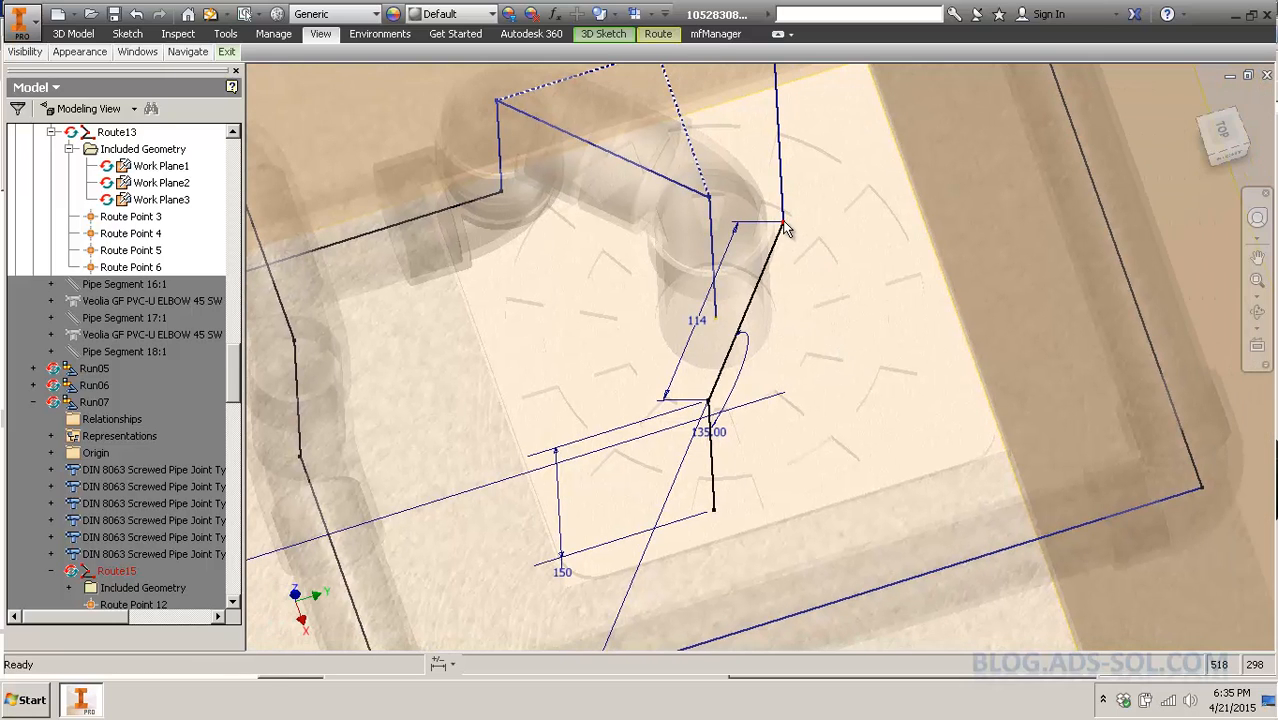
pyautogui.rightClick(785, 229)
pyautogui.click(800, 337)
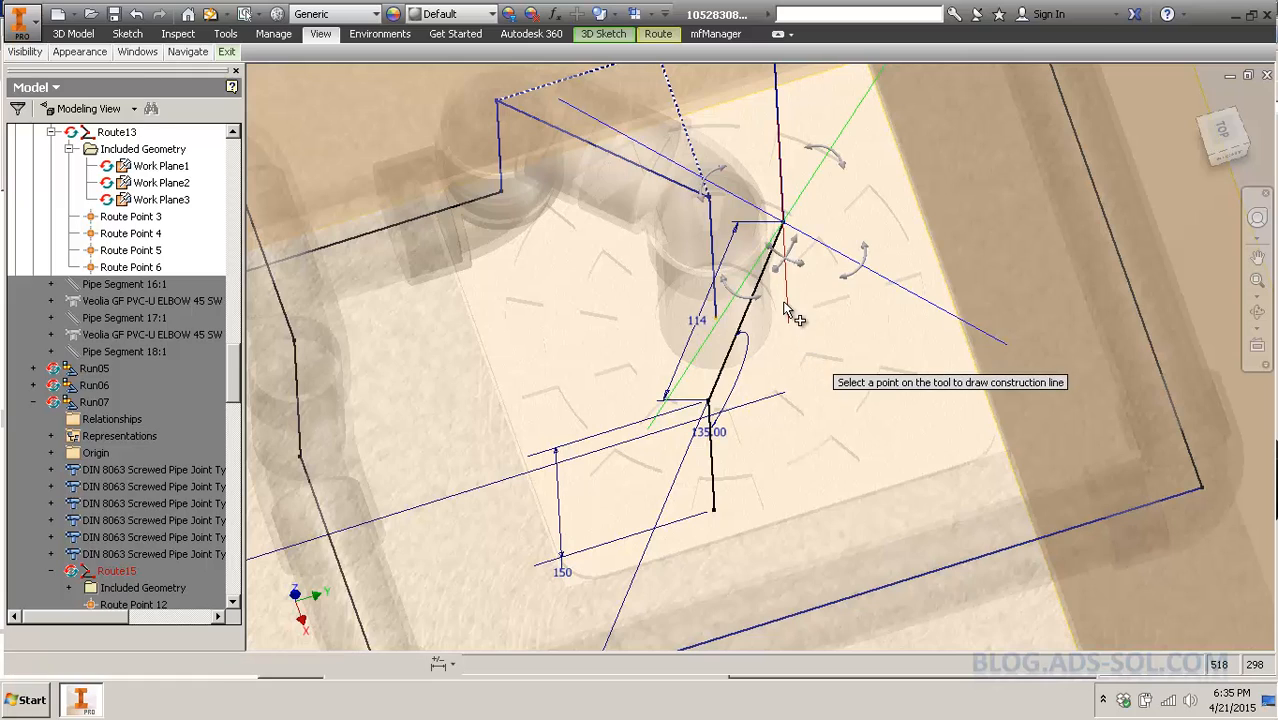
pyautogui.click(786, 305)
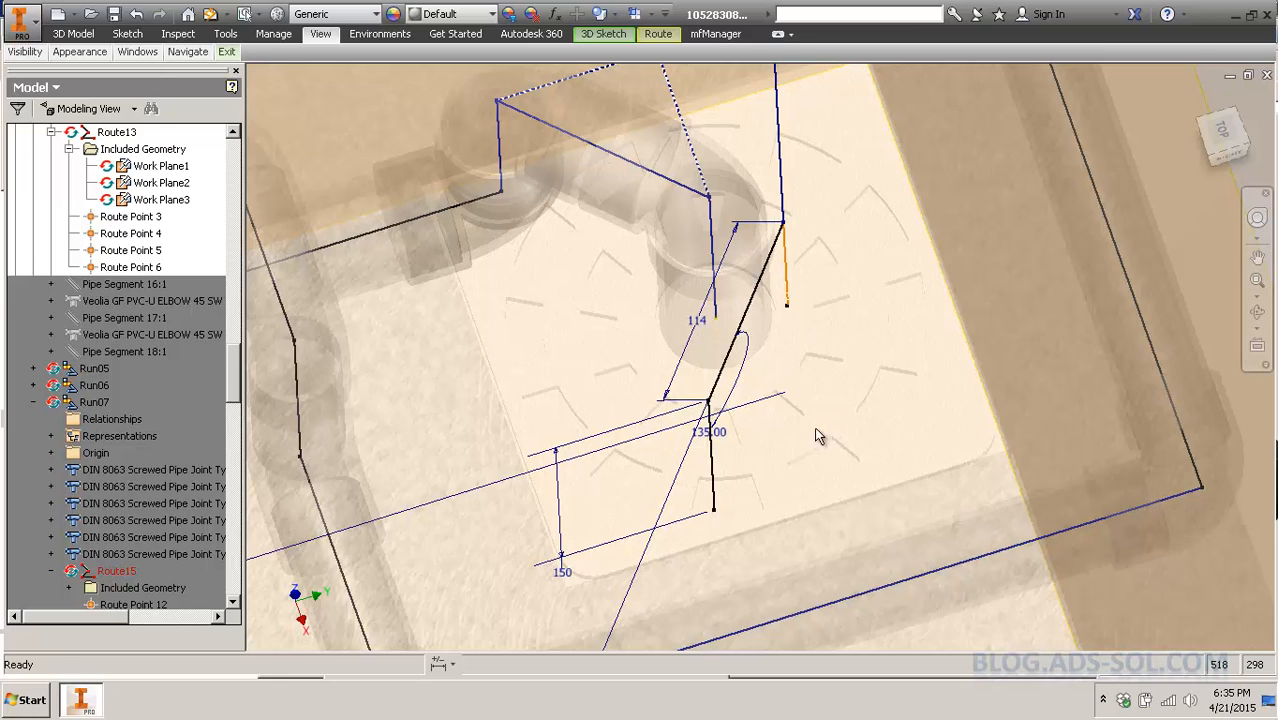
# Draw two construction lines in different directions from the node at the lower end of the 114 segment.
pyautogui.rightClick(709, 401)
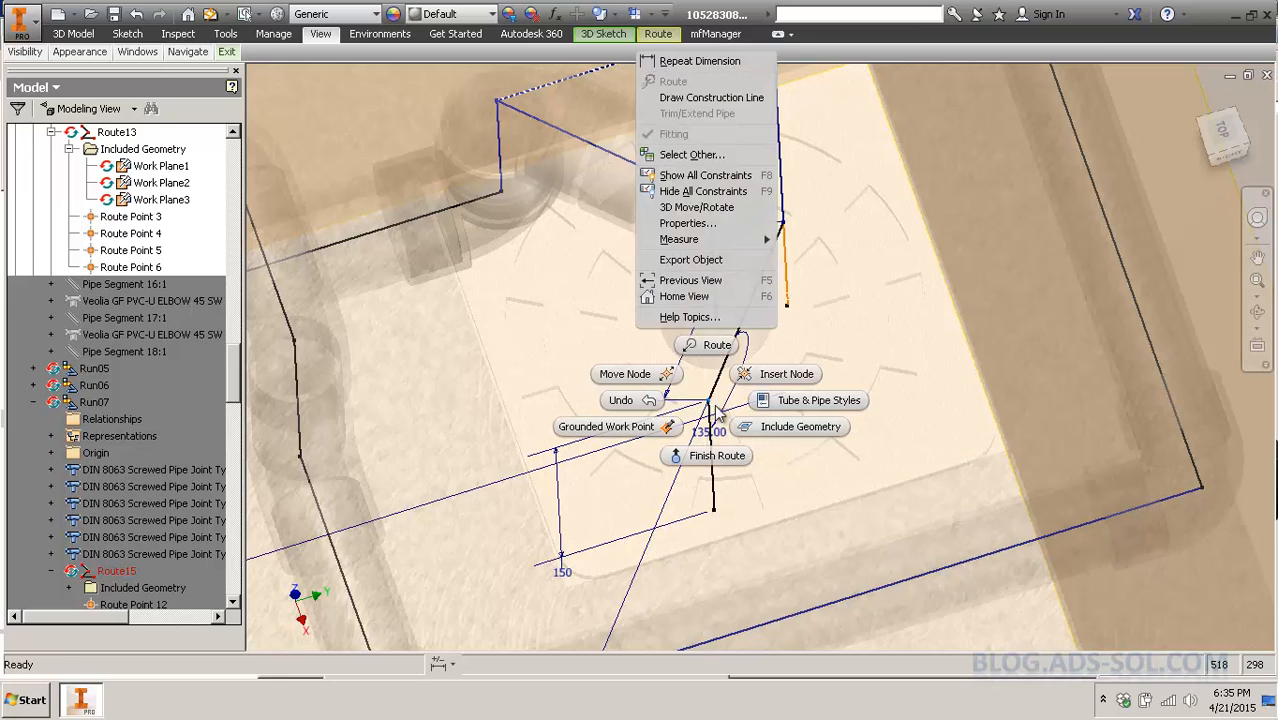
pyautogui.click(737, 98)
pyautogui.click(825, 462)
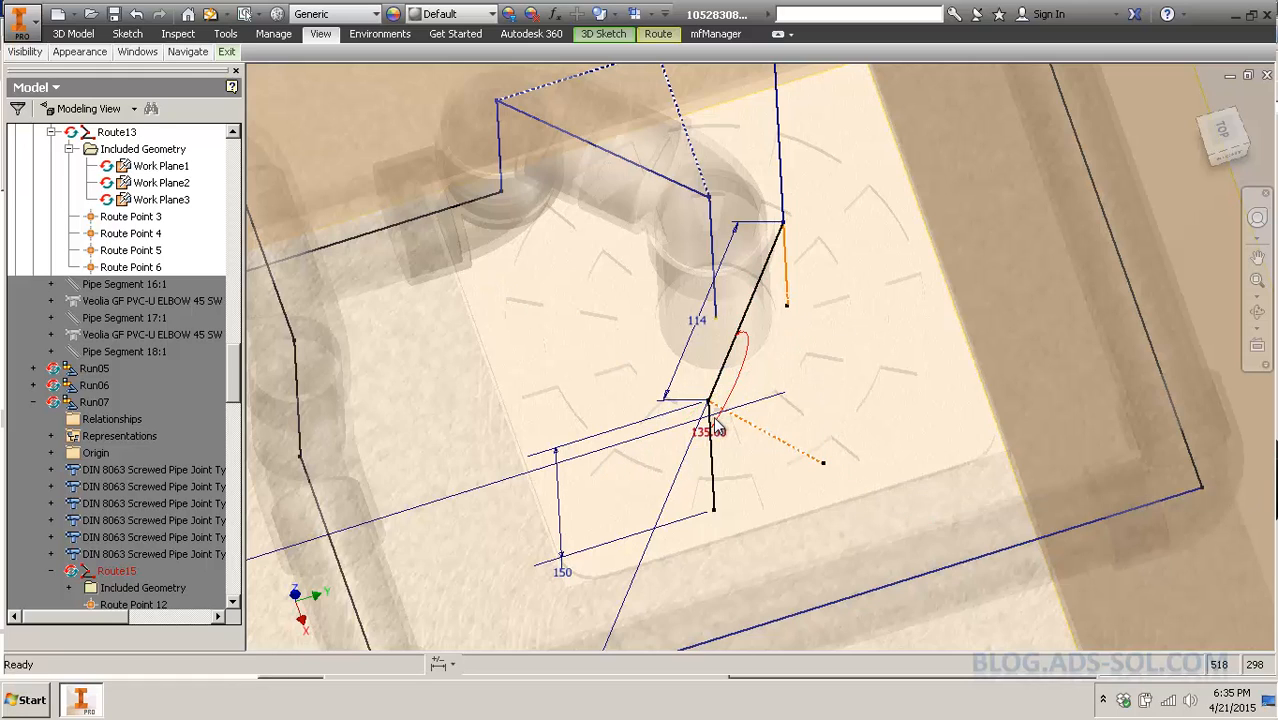
pyautogui.rightClick(710, 410)
pyautogui.click(712, 98)
pyautogui.click(782, 346)
# Constrain the construction line drawn last from the lower node perpendicular to the wall's Work Plane2.
pyautogui.moveTo(885, 447); pyautogui.dragTo(876, 450, button='middle')
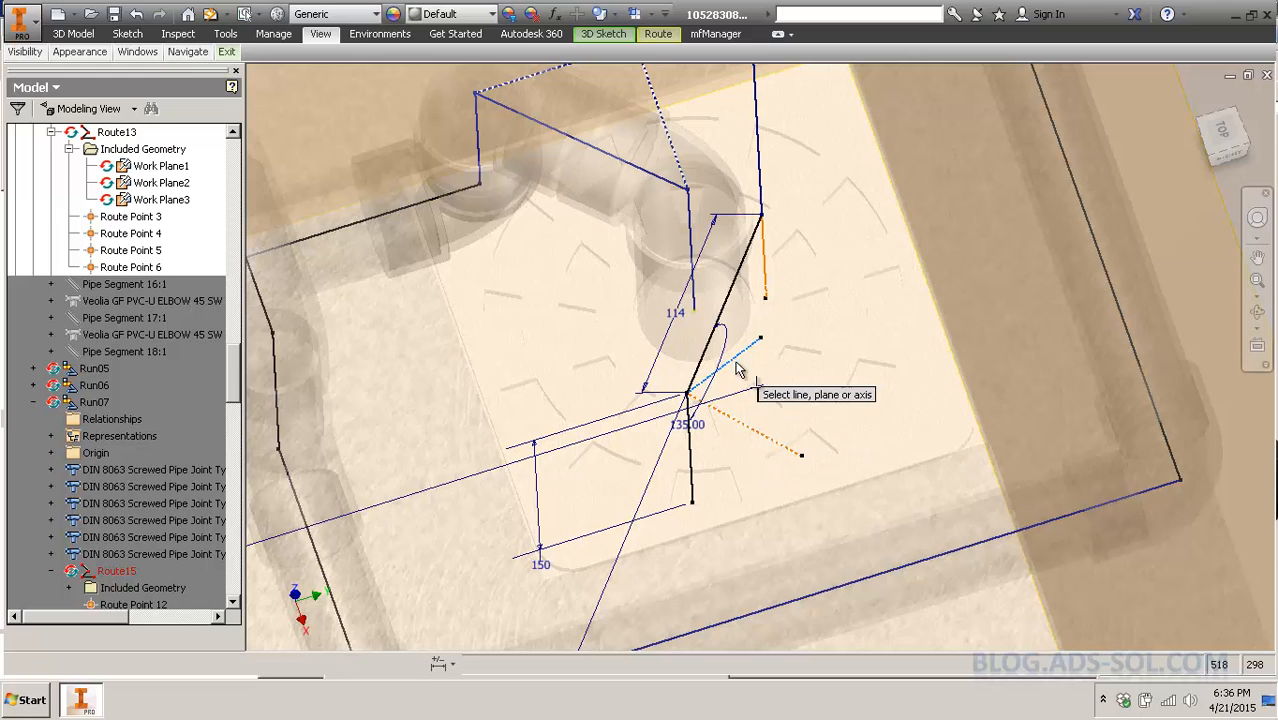
pyautogui.scroll(-3, 740, 345)
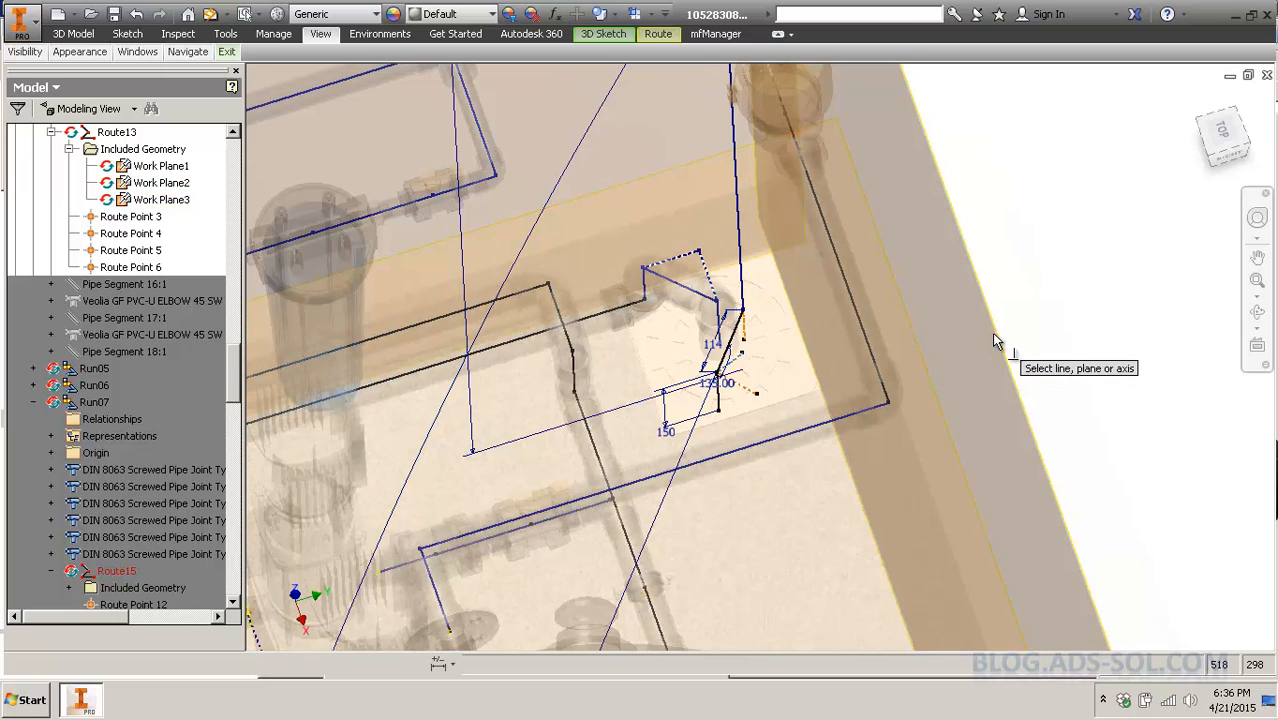
pyautogui.scroll(4, 843, 389)
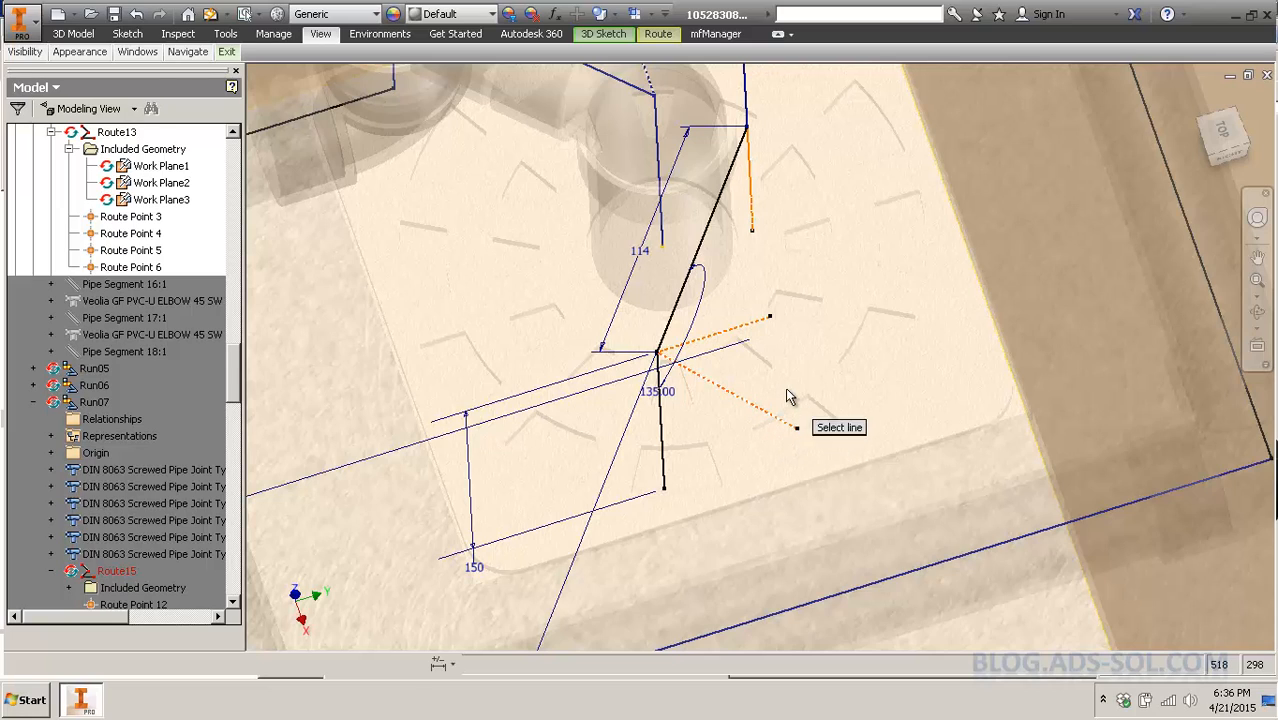
pyautogui.click(775, 418)
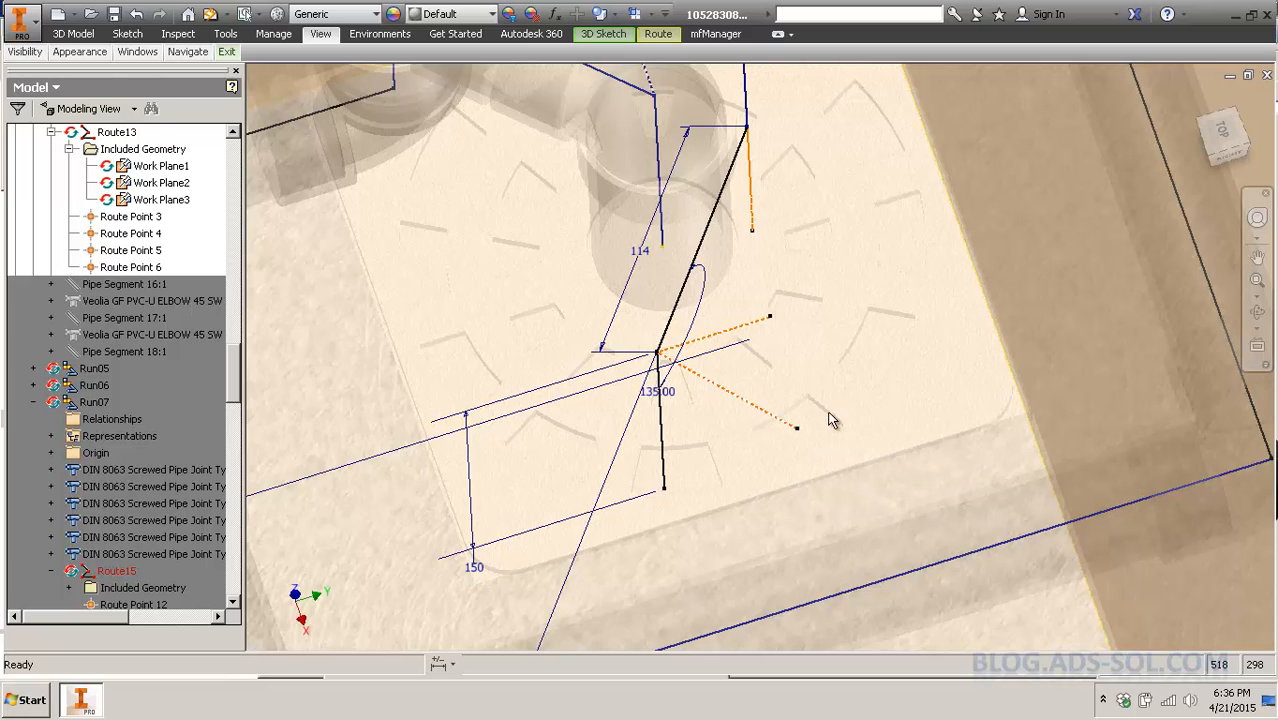
pyautogui.click(775, 418)
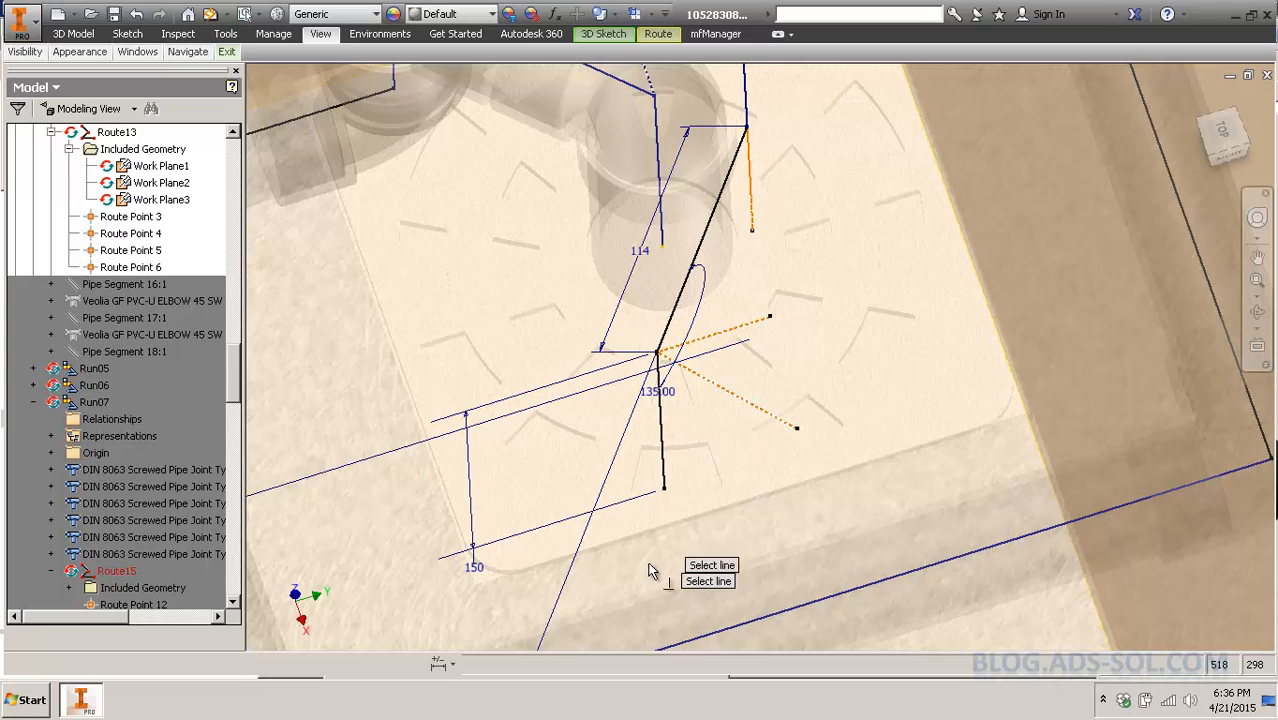
pyautogui.press('Escape')
# Constrain the construction line below the upper node collinear with the vertical route segment above it.
pyautogui.moveTo(805, 248); pyautogui.dragTo(815, 294, button='middle')
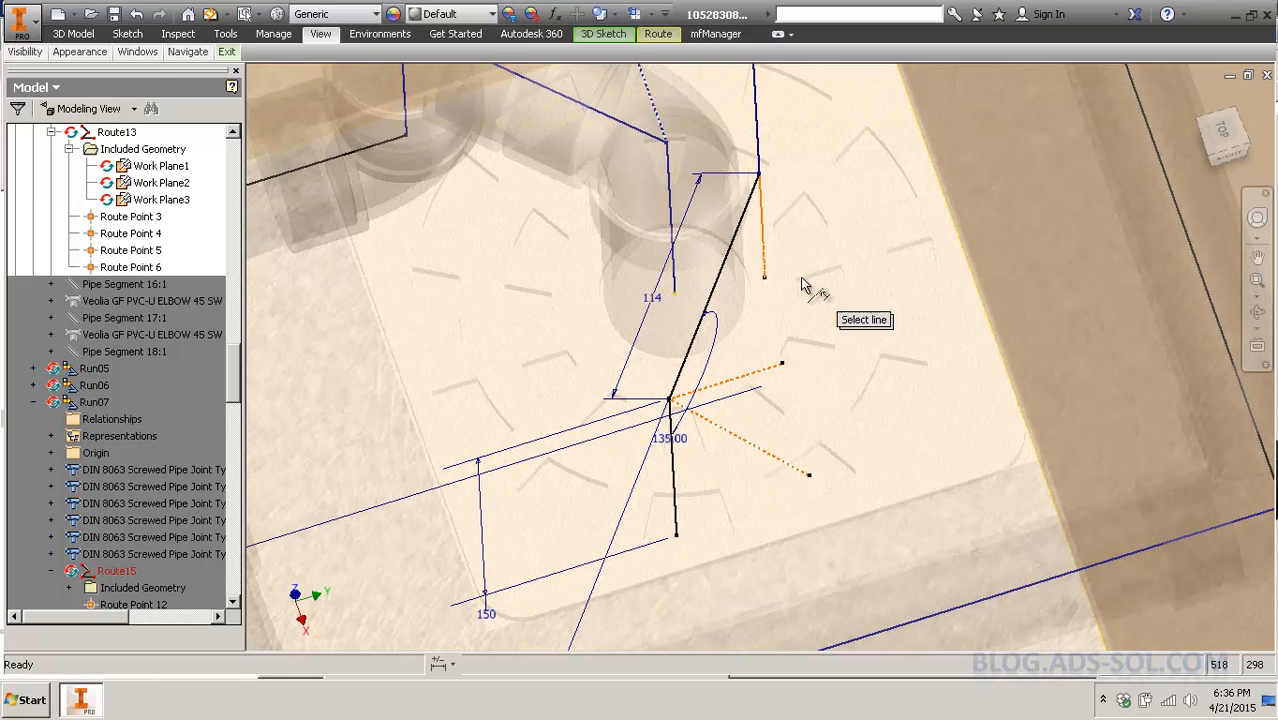
pyautogui.click(767, 268)
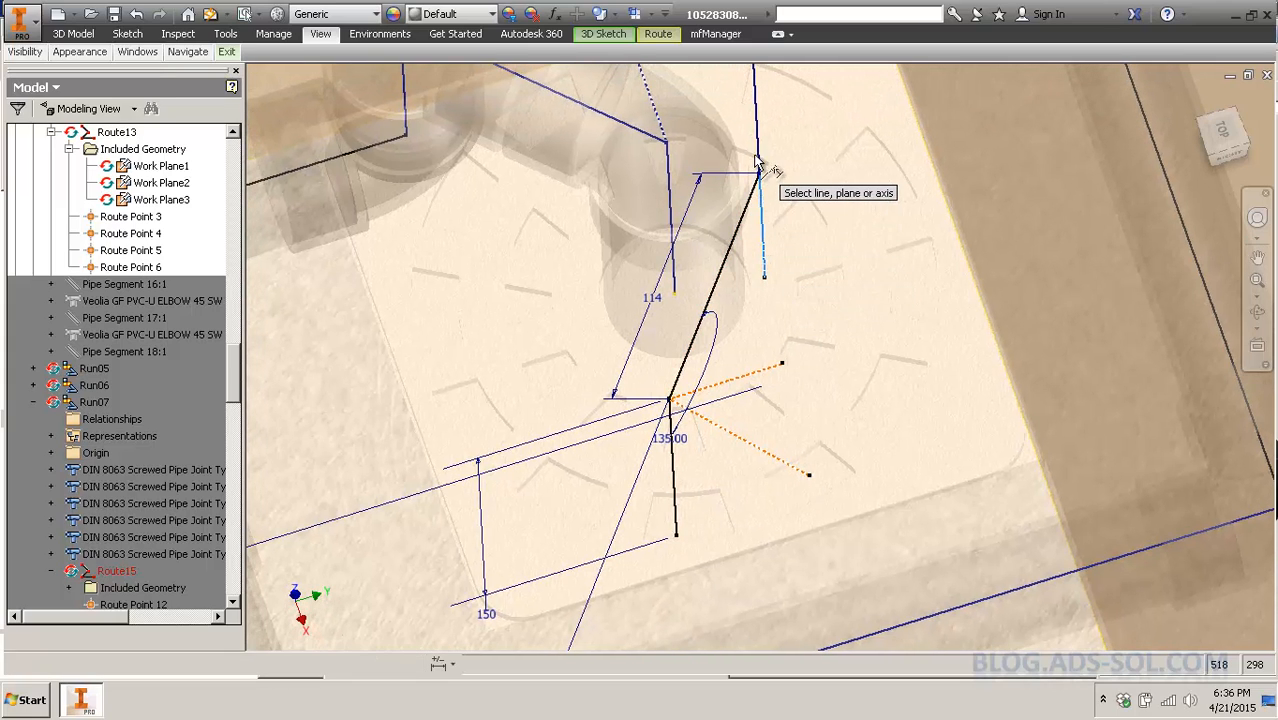
pyautogui.press('Escape')
pyautogui.press('Escape')
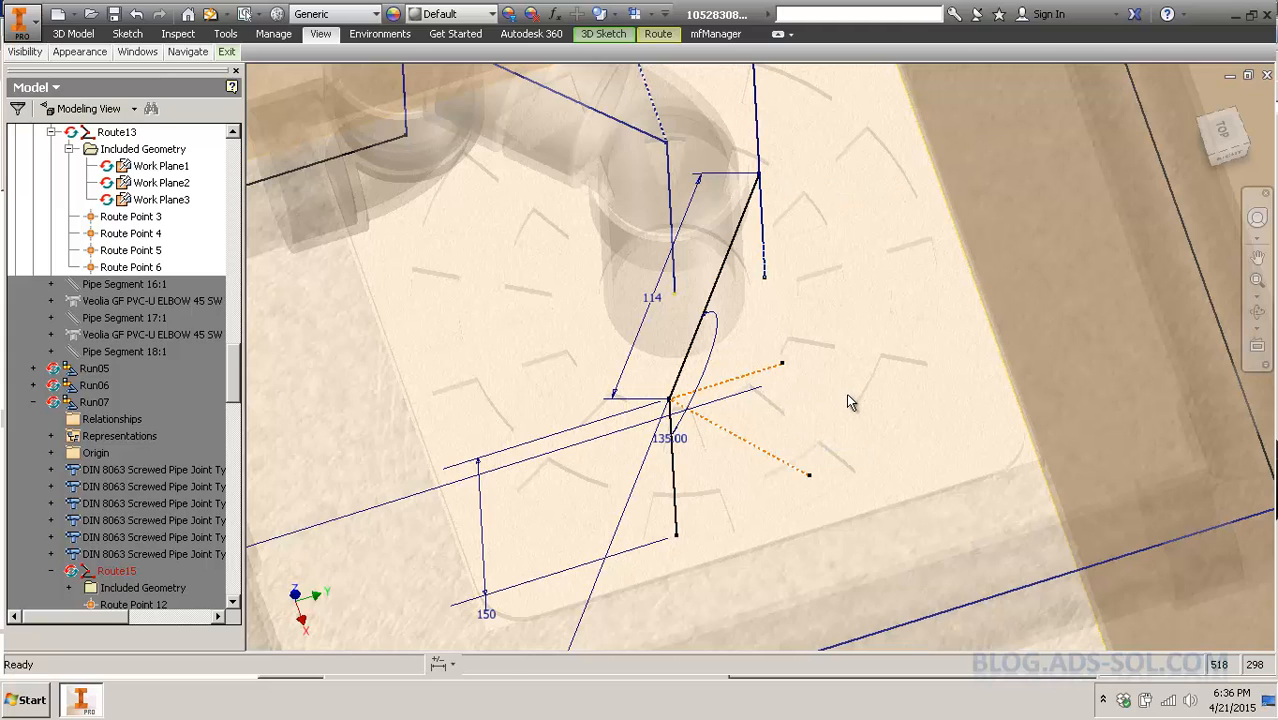
# Make the free end of the lower node's second construction line coincident with the lower end of the vertical construction line.
pyautogui.click(813, 463)
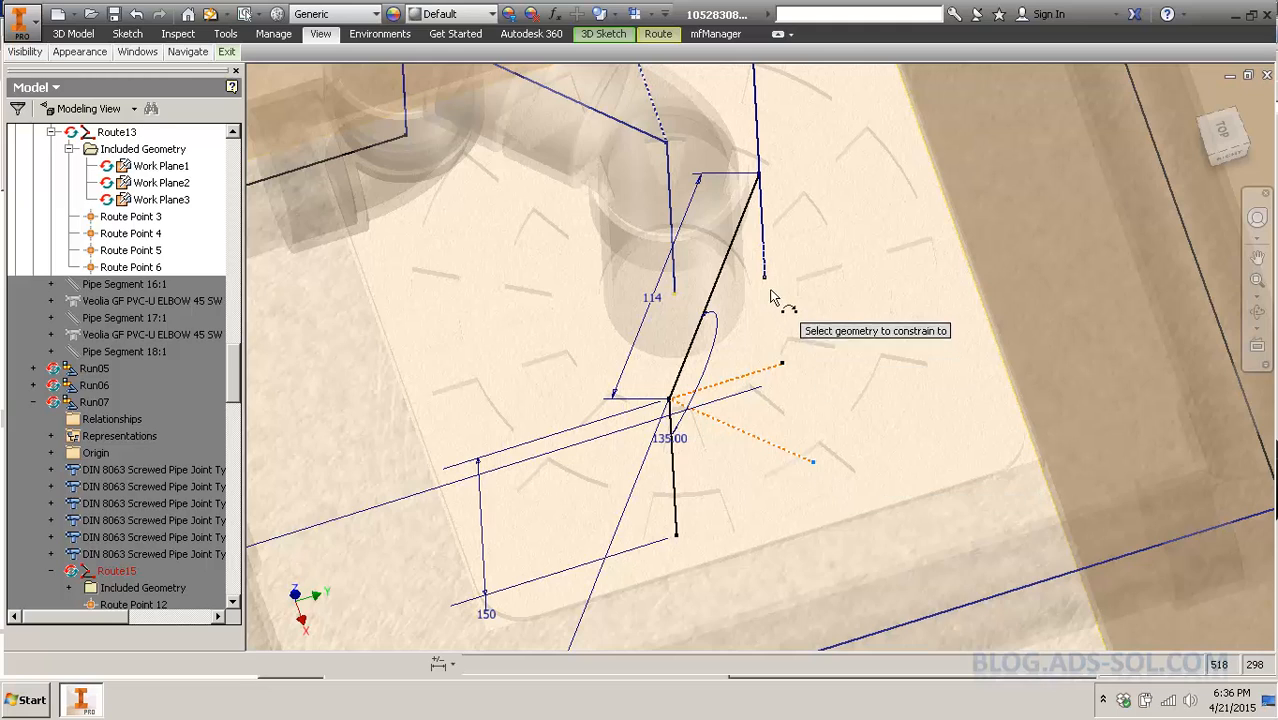
pyautogui.click(793, 500)
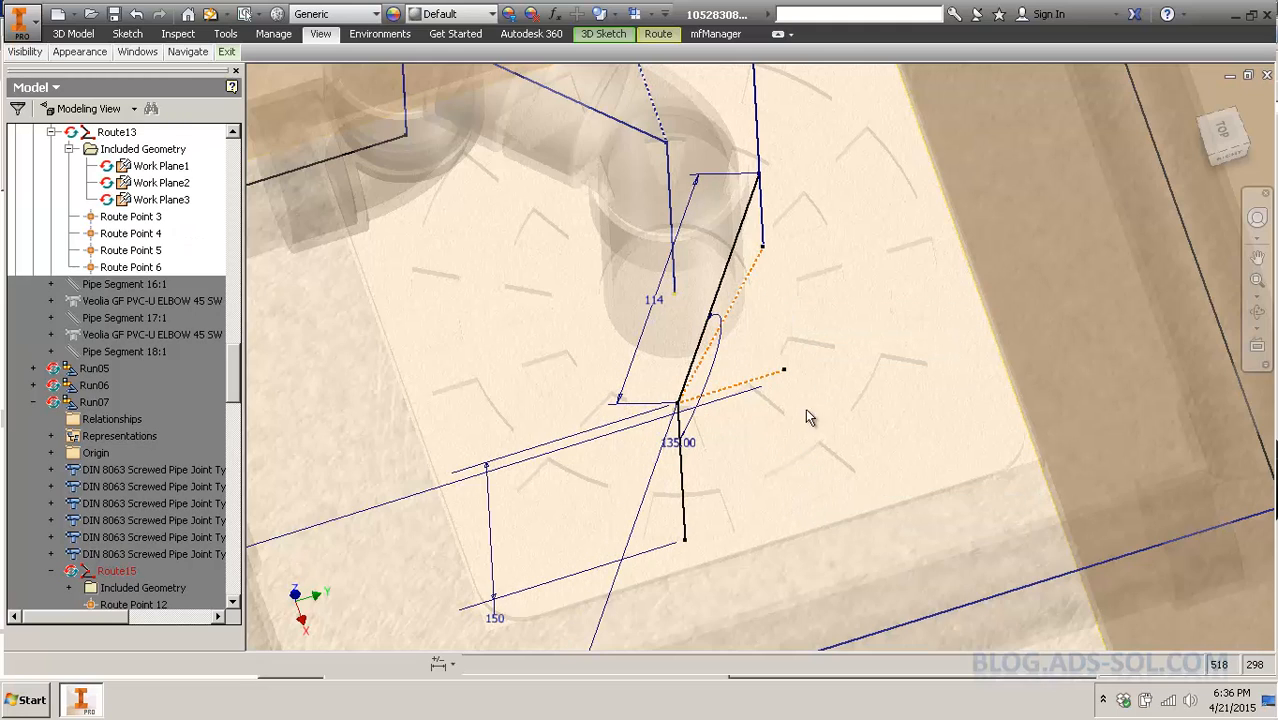
# Try to constrain the joined construction line from the lower node perpendicular to the vertical construction line.
pyautogui.click(756, 266)
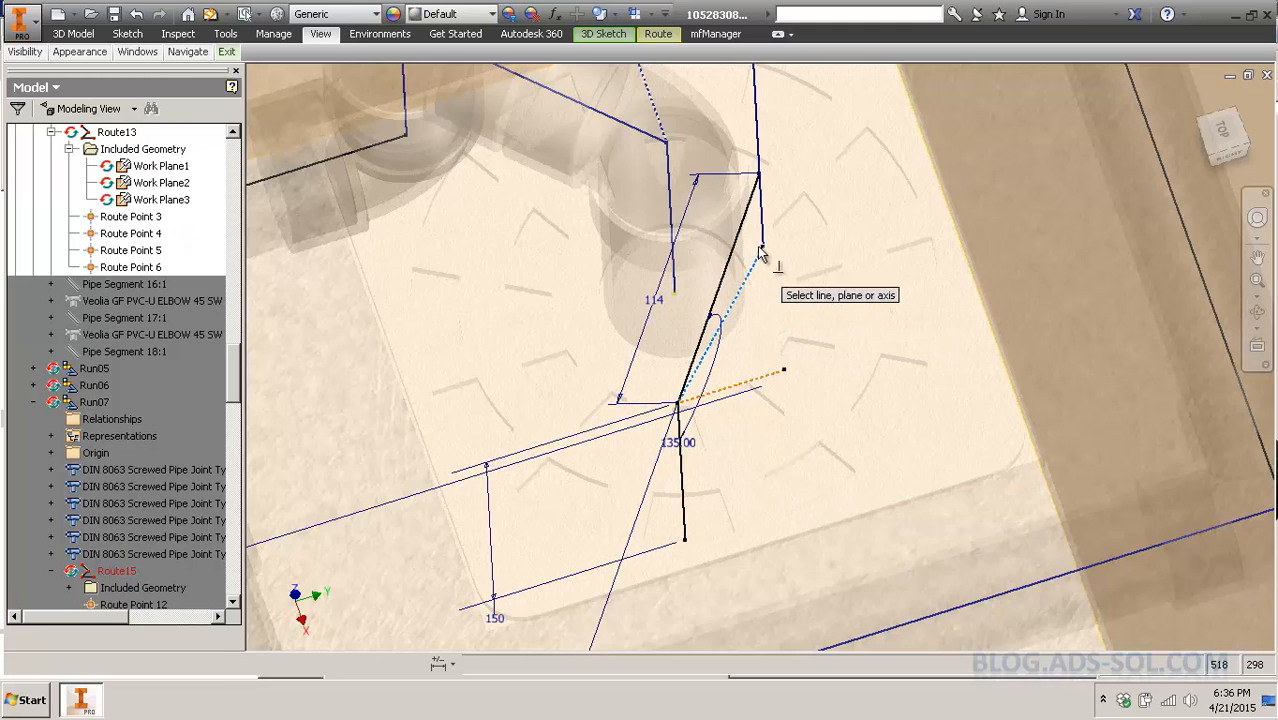
pyautogui.click(770, 251)
pyautogui.press('Escape')
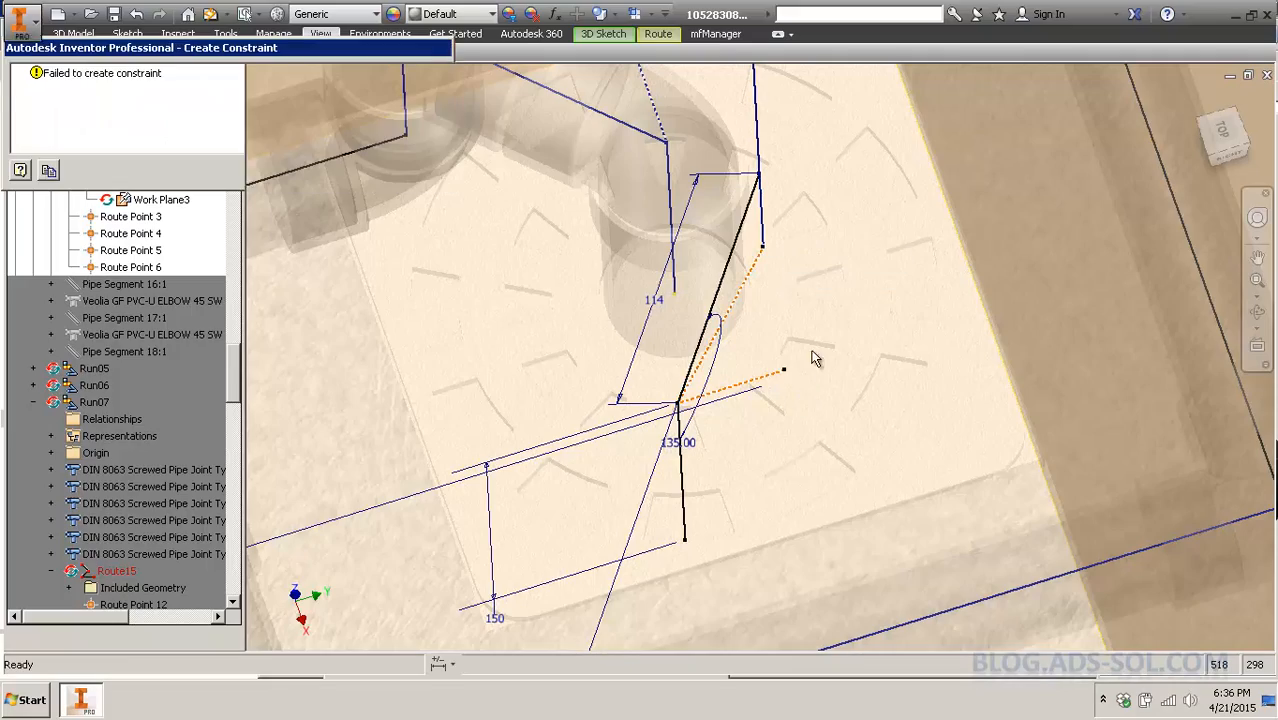
pyautogui.keyDown('shift'); pyautogui.moveTo(806, 366); pyautogui.dragTo(713, 556, button='middle'); pyautogui.keyUp('shift')
pyautogui.scroll(-5, 719, 331)
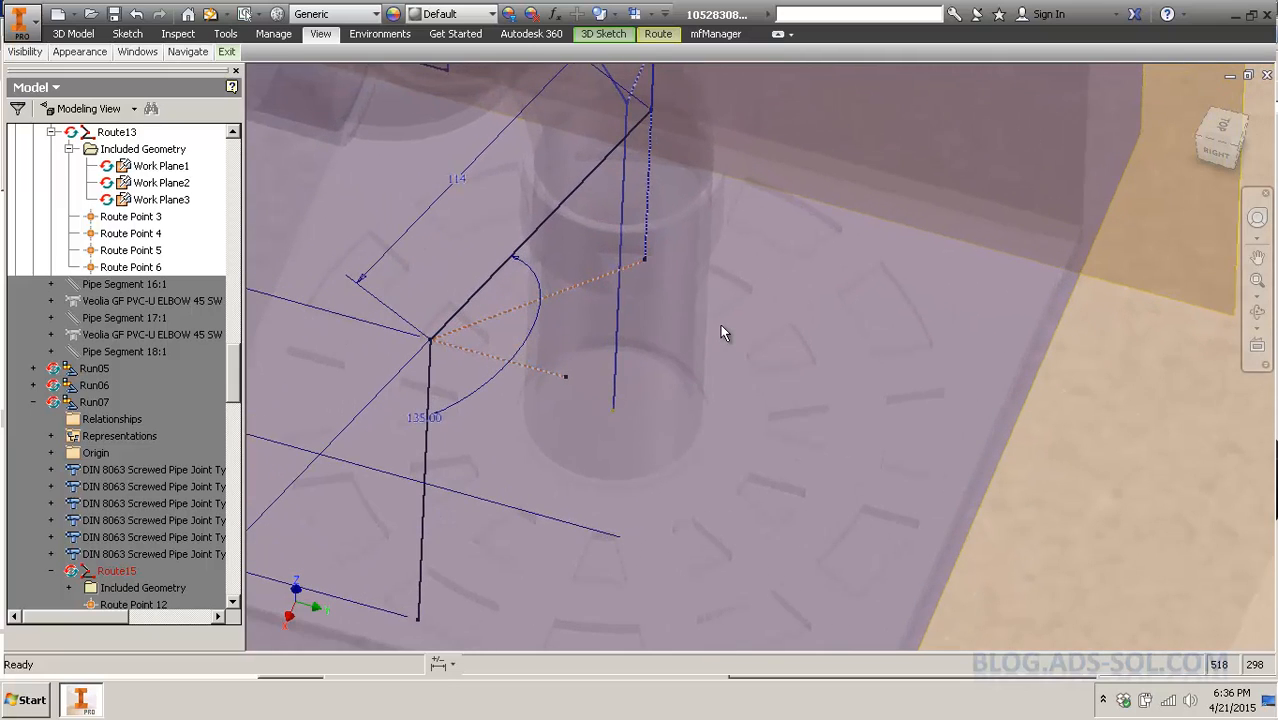
pyautogui.moveTo(725, 354); pyautogui.dragTo(840, 378, button='middle')
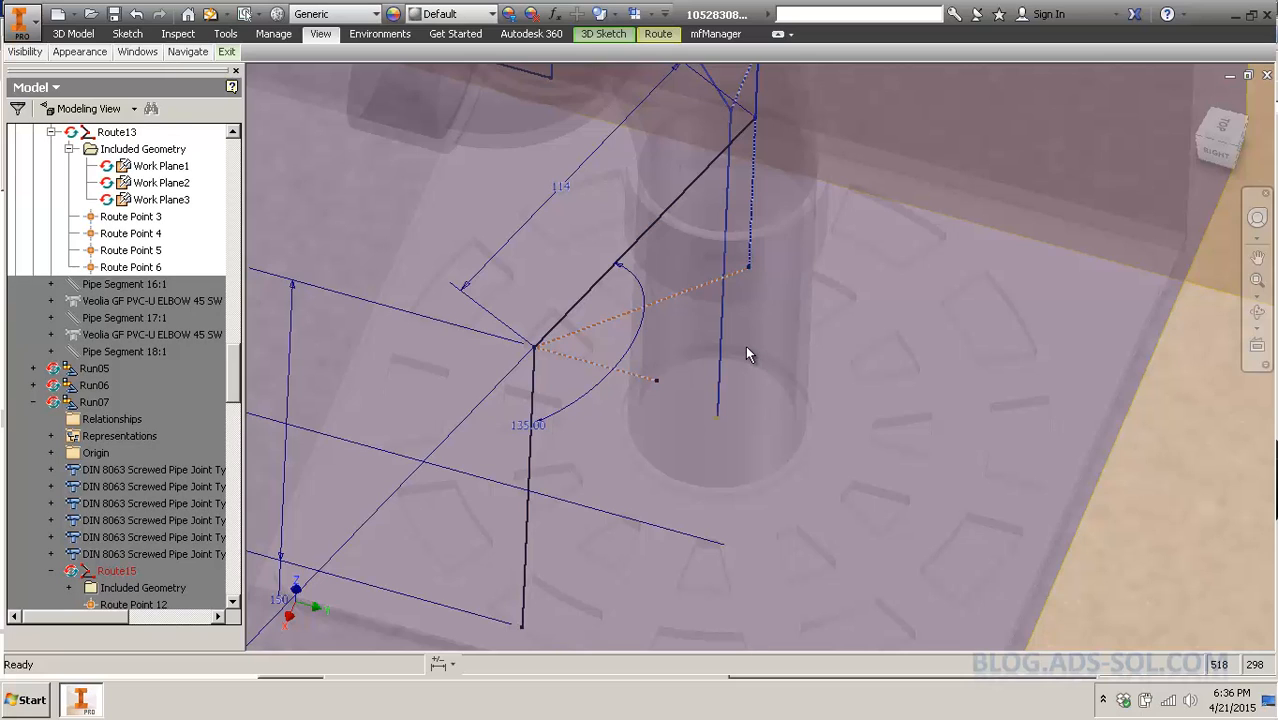
pyautogui.press('p')
pyautogui.click(712, 283)
pyautogui.click(749, 246)
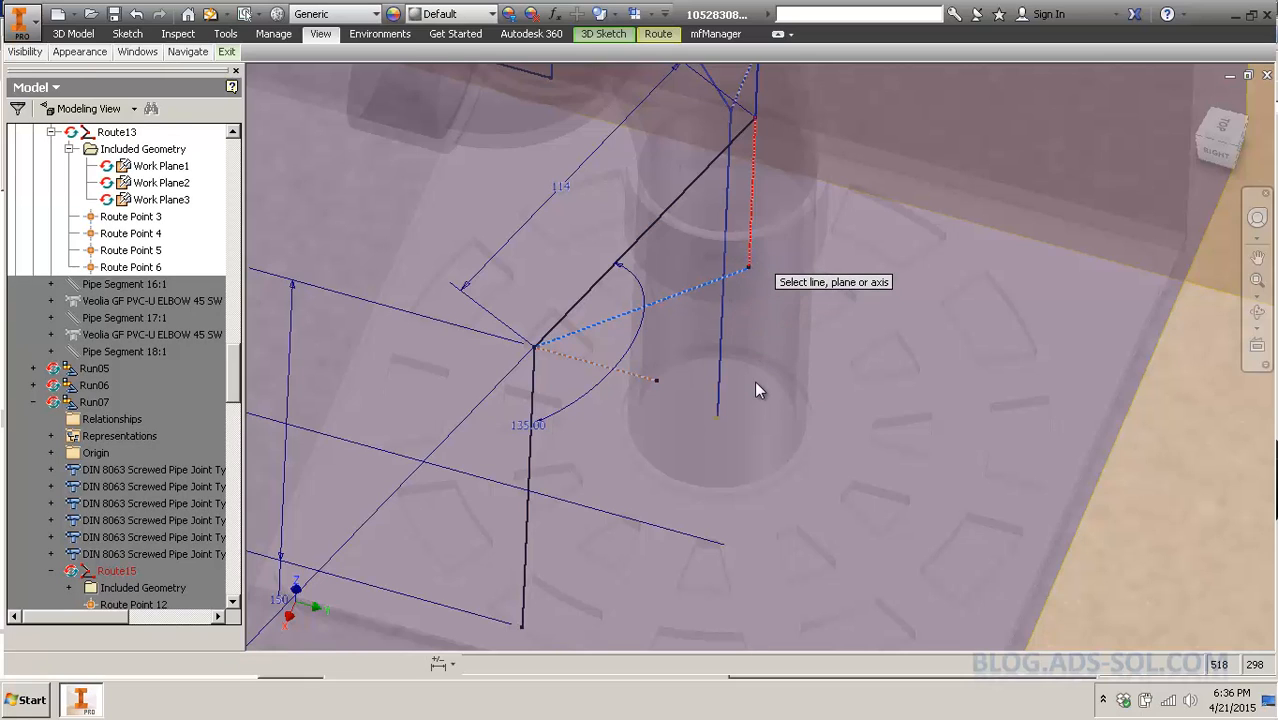
pyautogui.press('Escape')
pyautogui.press('Escape')
# Try to dimension the angle between the vertical construction line and the construction line joined to its end.
pyautogui.press('d')
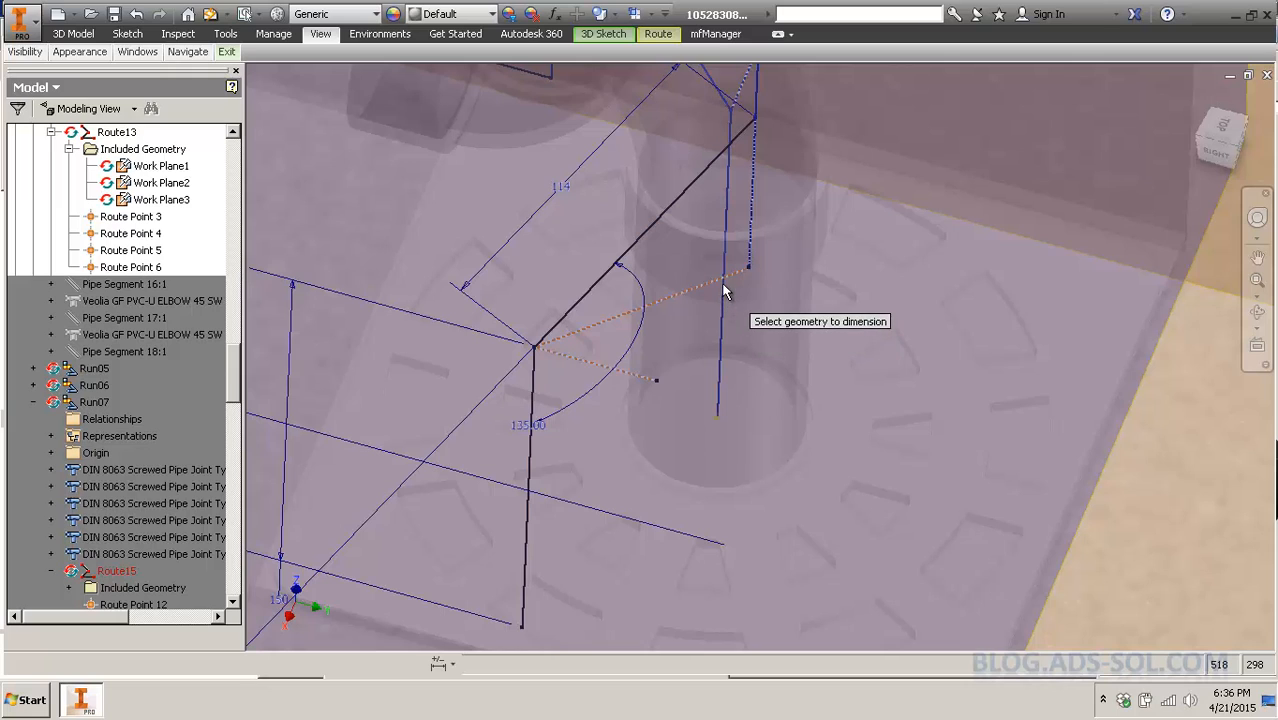
pyautogui.click(721, 282)
pyautogui.click(750, 225)
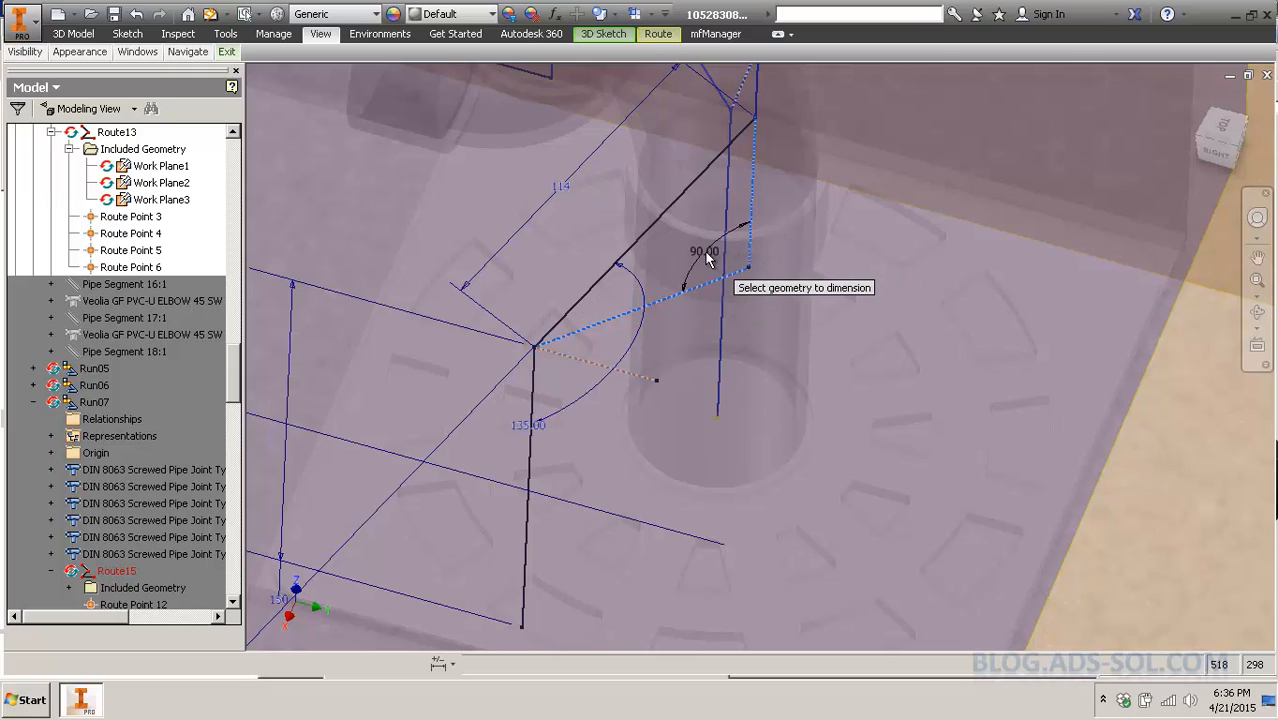
pyautogui.click(705, 255)
pyautogui.press('Escape')
pyautogui.press('Escape')
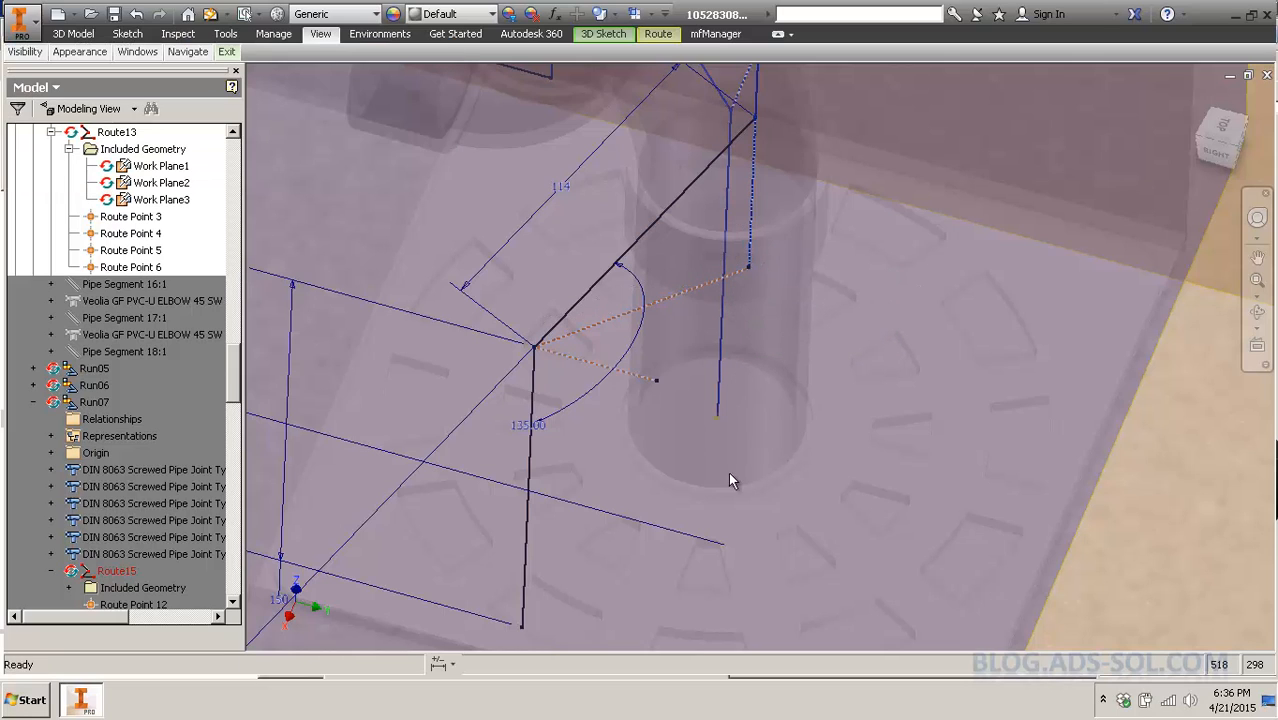
# Dimension the length of the lower node's construction line that runs perpendicular to the wall as 50 mm.
pyautogui.moveTo(688, 386); pyautogui.dragTo(665, 400)
pyautogui.moveTo(788, 505); pyautogui.dragTo(570, 360, button='middle')
pyautogui.keyDown('shift'); pyautogui.moveTo(960, 545); pyautogui.dragTo(856, 499, button='middle'); pyautogui.keyUp('shift')
pyautogui.scroll(-3, 856, 499)
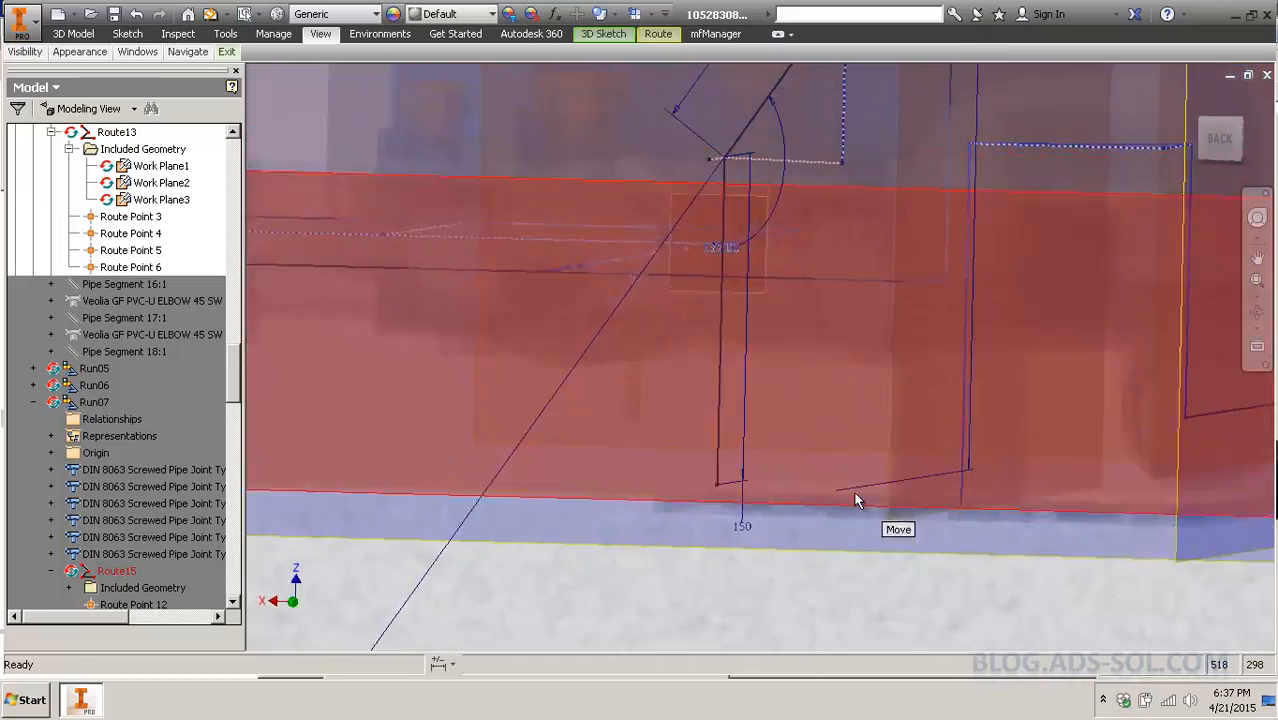
pyautogui.moveTo(830, 200); pyautogui.dragTo(826, 340, button='middle')
pyautogui.moveTo(669, 318)
pyautogui.keyDown('shift'); pyautogui.mouseDown(button='middle')
pyautogui.moveTo(785, 317)
pyautogui.moveTo(830, 545)
pyautogui.moveTo(890, 602)
pyautogui.moveTo(827, 600)
pyautogui.moveTo(765, 431)
pyautogui.moveTo(800, 540)
pyautogui.moveTo(837, 532)
pyautogui.moveTo(857, 505)
pyautogui.moveTo(876, 416)
pyautogui.moveTo(719, 362)
pyautogui.moveTo(656, 366)
pyautogui.moveTo(584, 342)
pyautogui.mouseUp(button='middle'); pyautogui.keyUp('shift')
pyautogui.scroll(3, 861, 485)
pyautogui.moveTo(708, 405)
pyautogui.keyDown('shift'); pyautogui.mouseDown(button='middle')
pyautogui.moveTo(756, 531)
pyautogui.moveTo(836, 576)
pyautogui.moveTo(896, 350)
pyautogui.moveTo(910, 435)
pyautogui.moveTo(846, 424)
pyautogui.mouseUp(button='middle'); pyautogui.keyUp('shift')
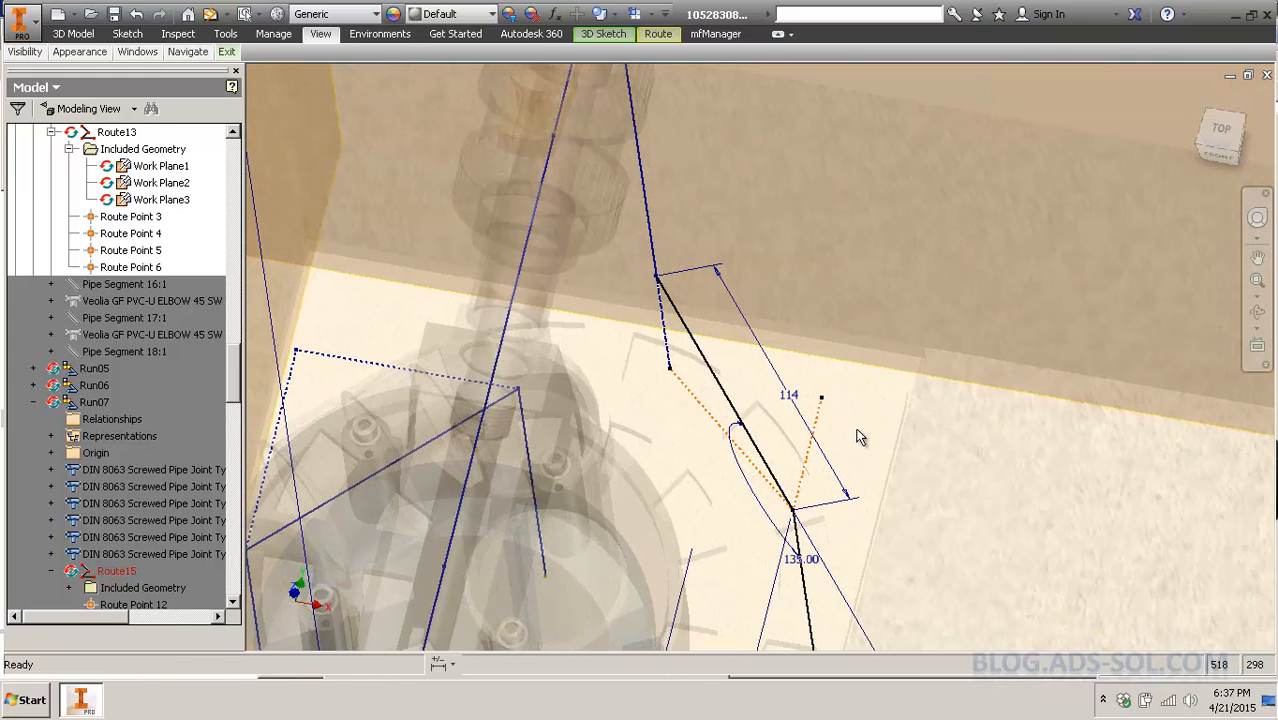
pyautogui.press('d')
pyautogui.click(816, 415)
pyautogui.click(849, 430)
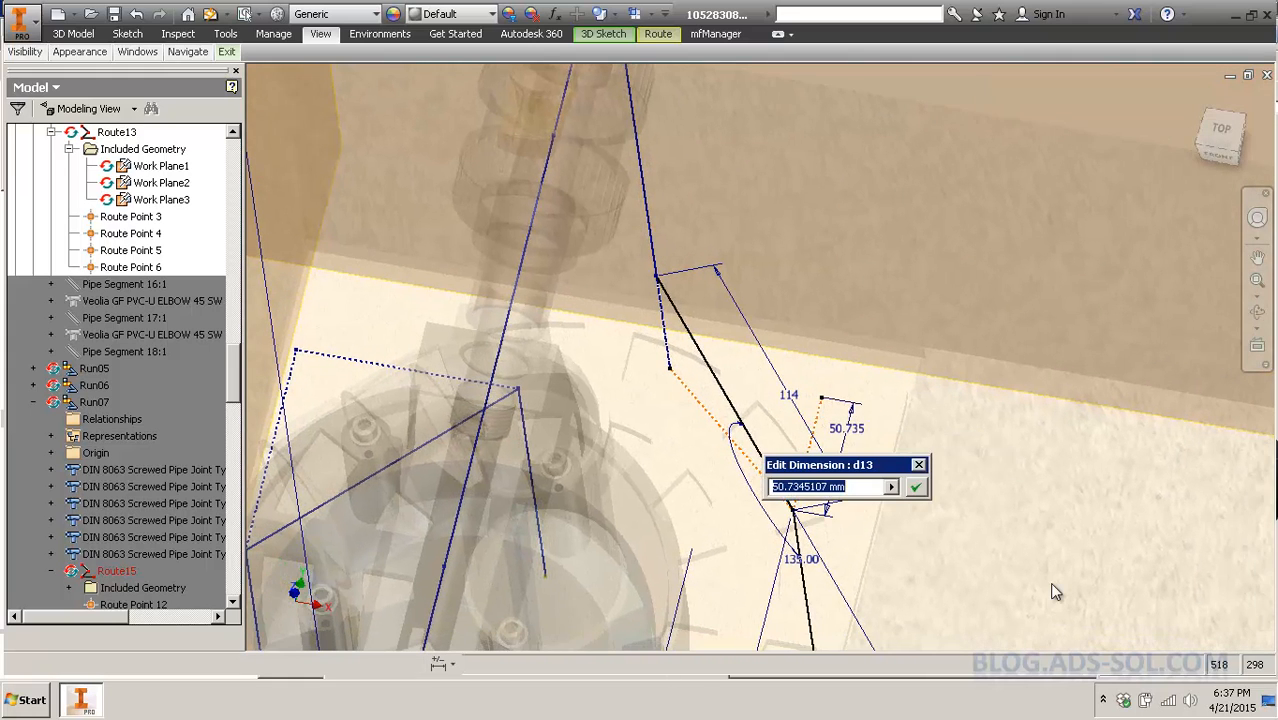
pyautogui.write('50')
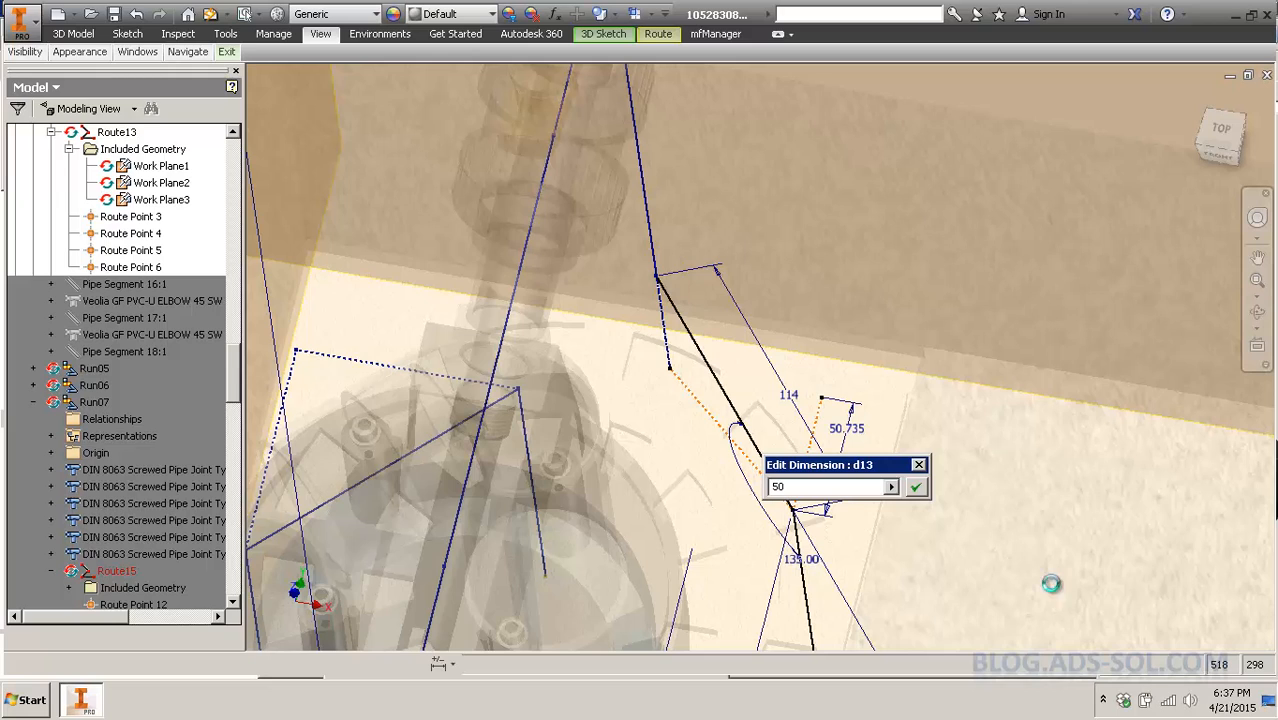
pyautogui.press('Return')
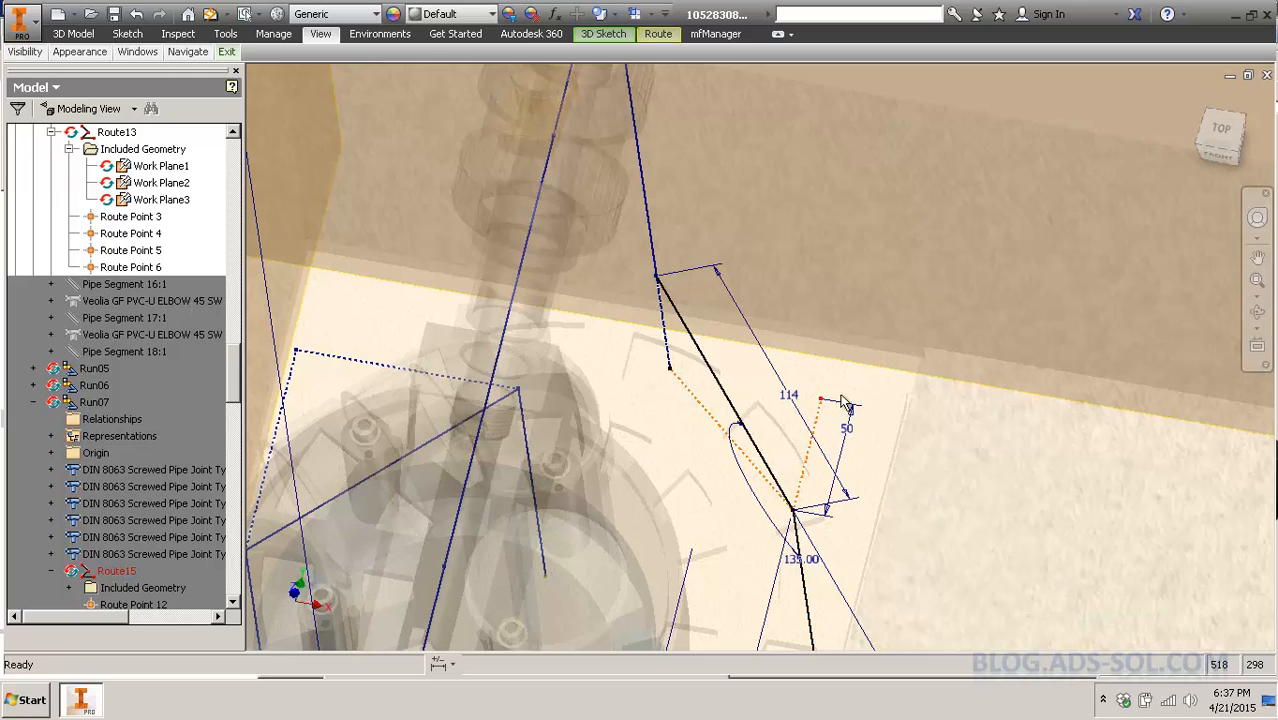
# Pull the construction line endpoints to test how freely the 114 segment still moves.
pyautogui.moveTo(822, 399)
pyautogui.mouseDown()
pyautogui.moveTo(902, 387)
pyautogui.moveTo(824, 428)
pyautogui.mouseUp()
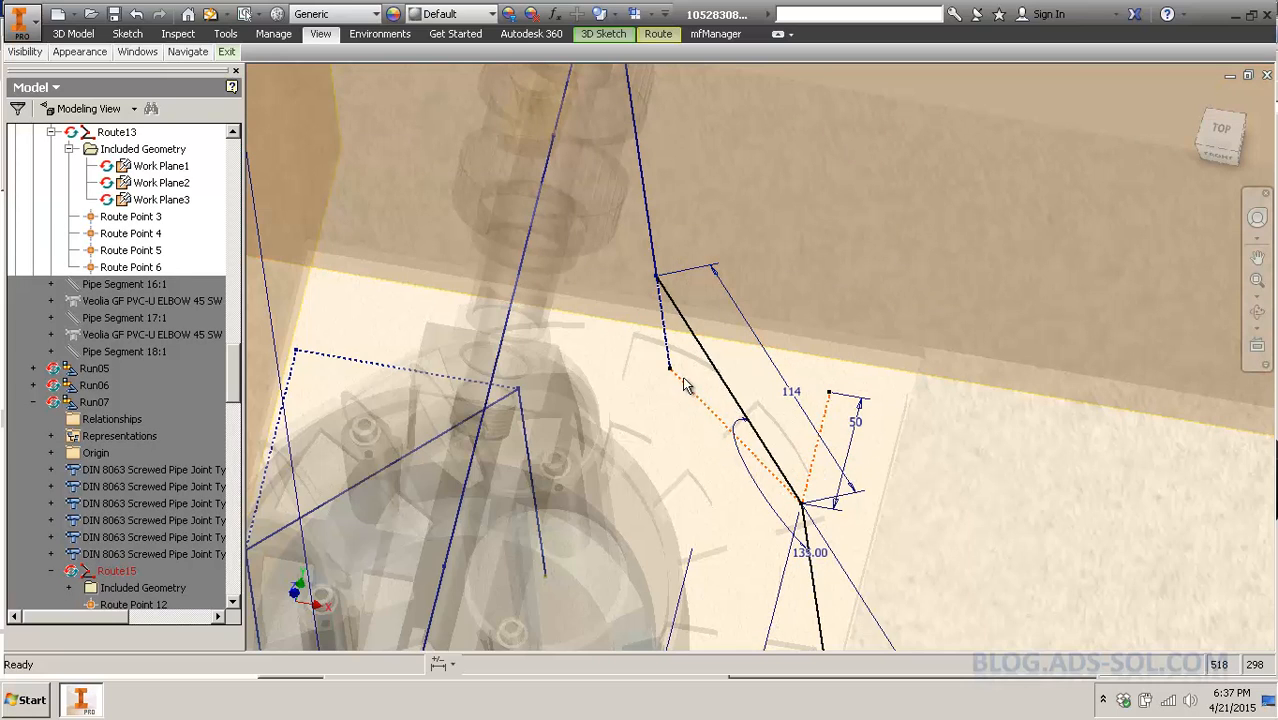
pyautogui.moveTo(703, 356); pyautogui.dragTo(688, 361)
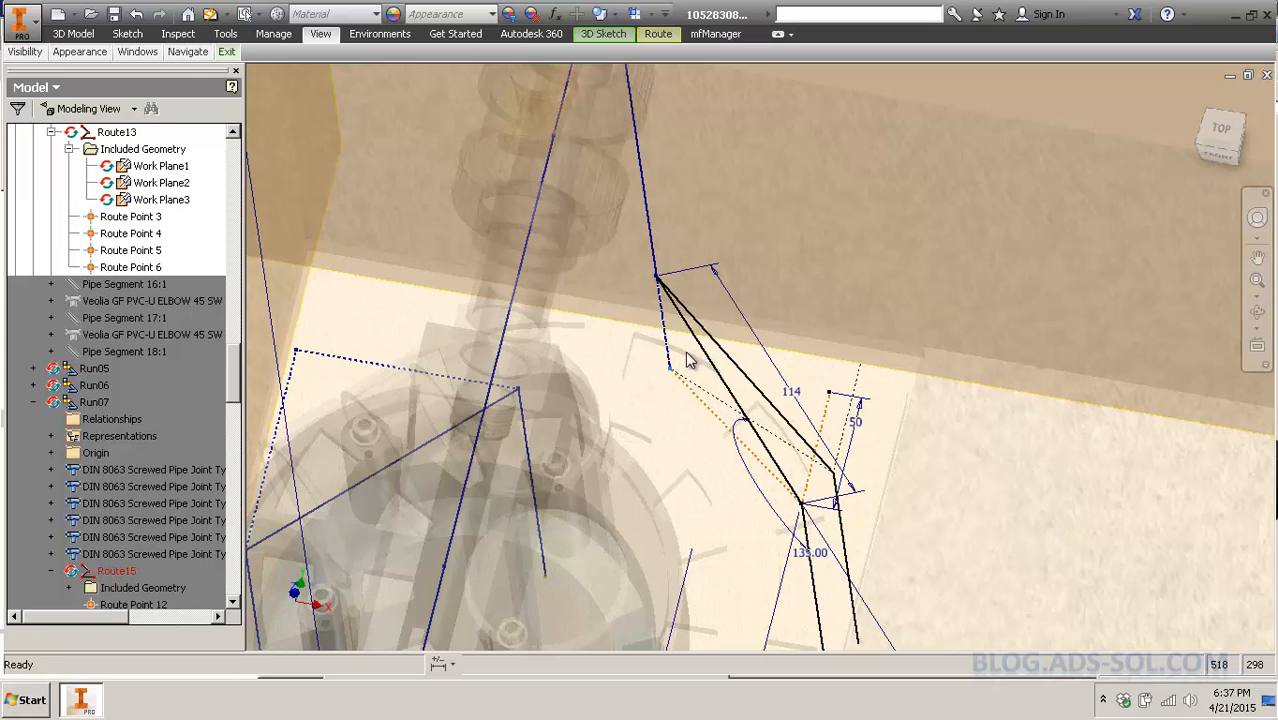
pyautogui.moveTo(641, 410); pyautogui.dragTo(640, 409)
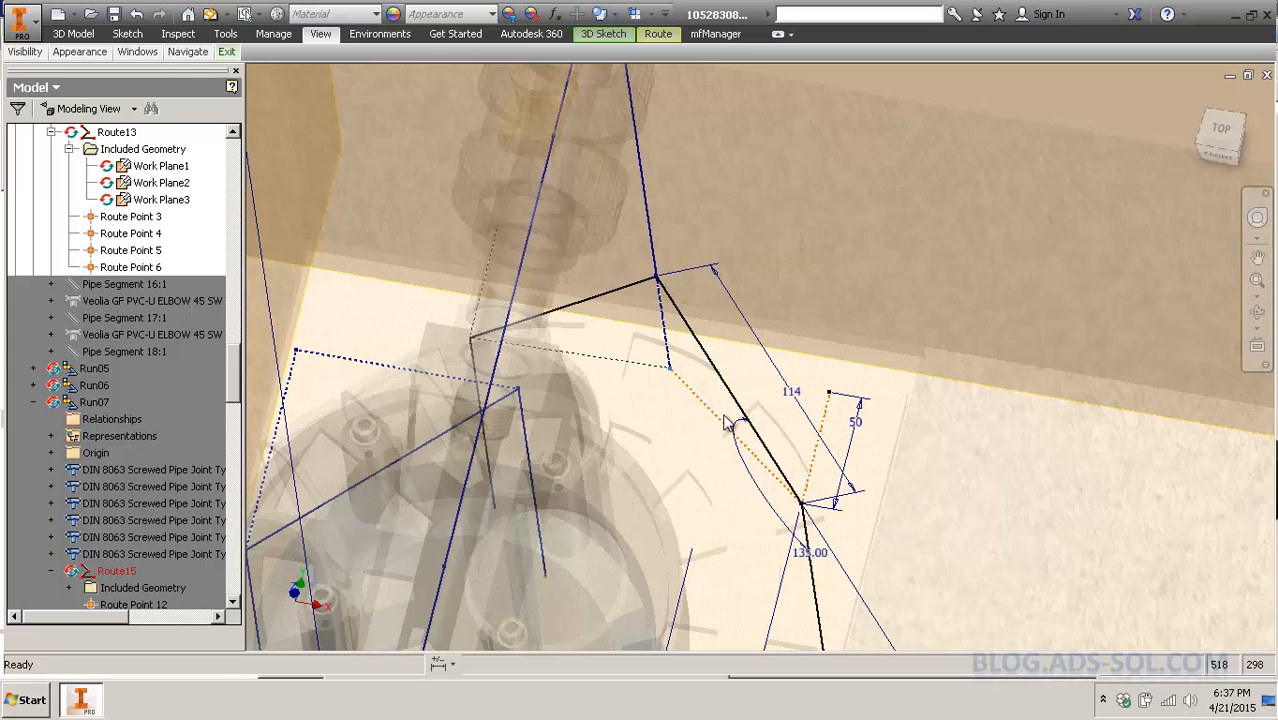
# Dimension the angle between the two construction lines meeting at the lower node as 45 degrees.
pyautogui.press('d')
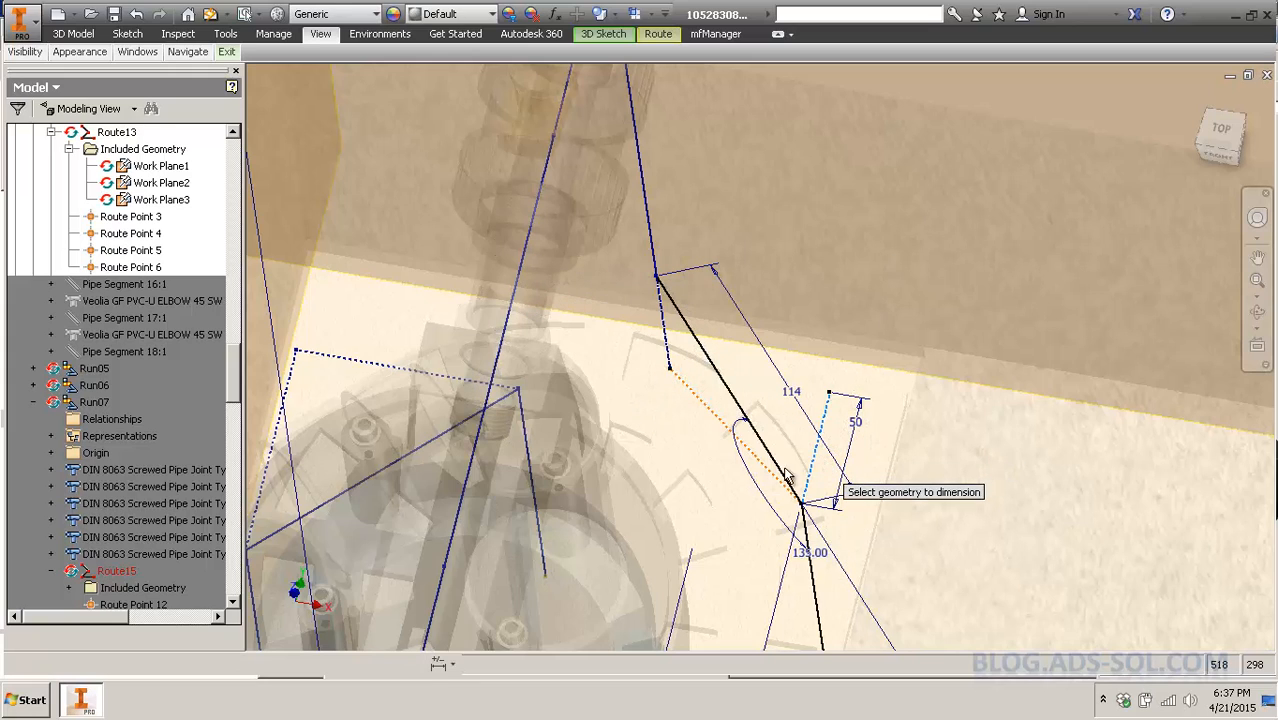
pyautogui.click(766, 470)
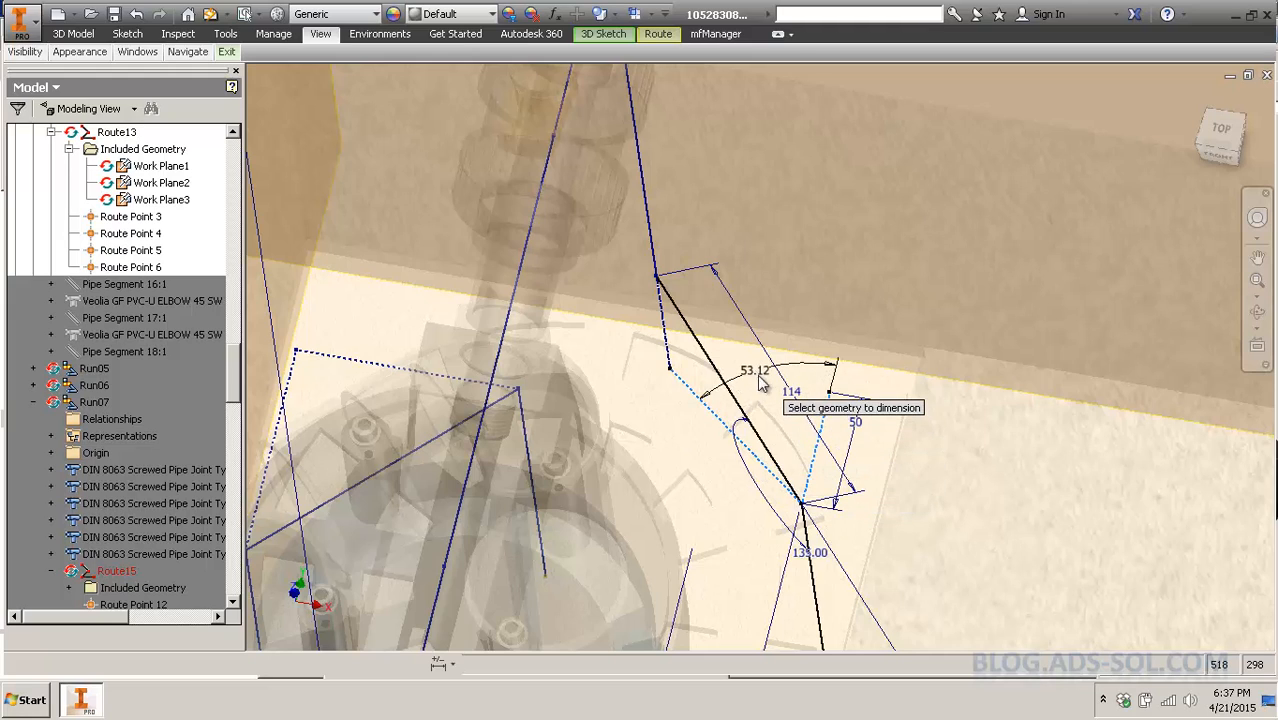
pyautogui.click(757, 371)
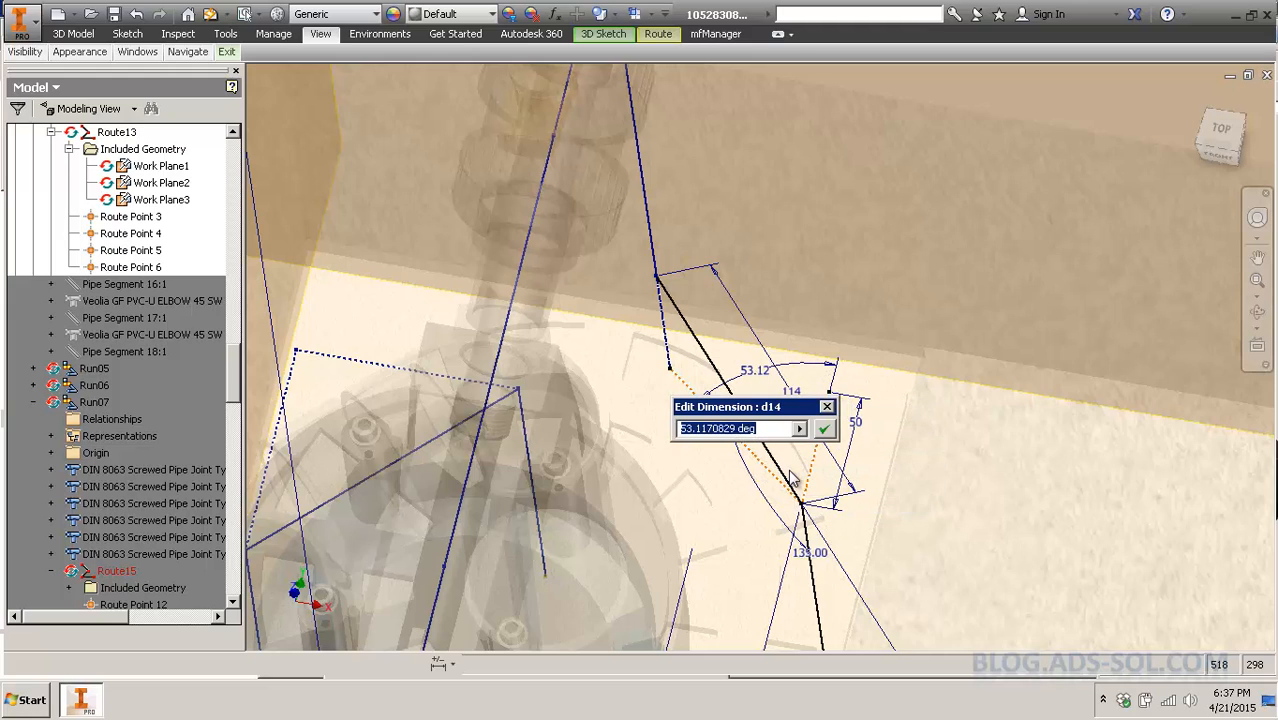
pyautogui.press('Return')
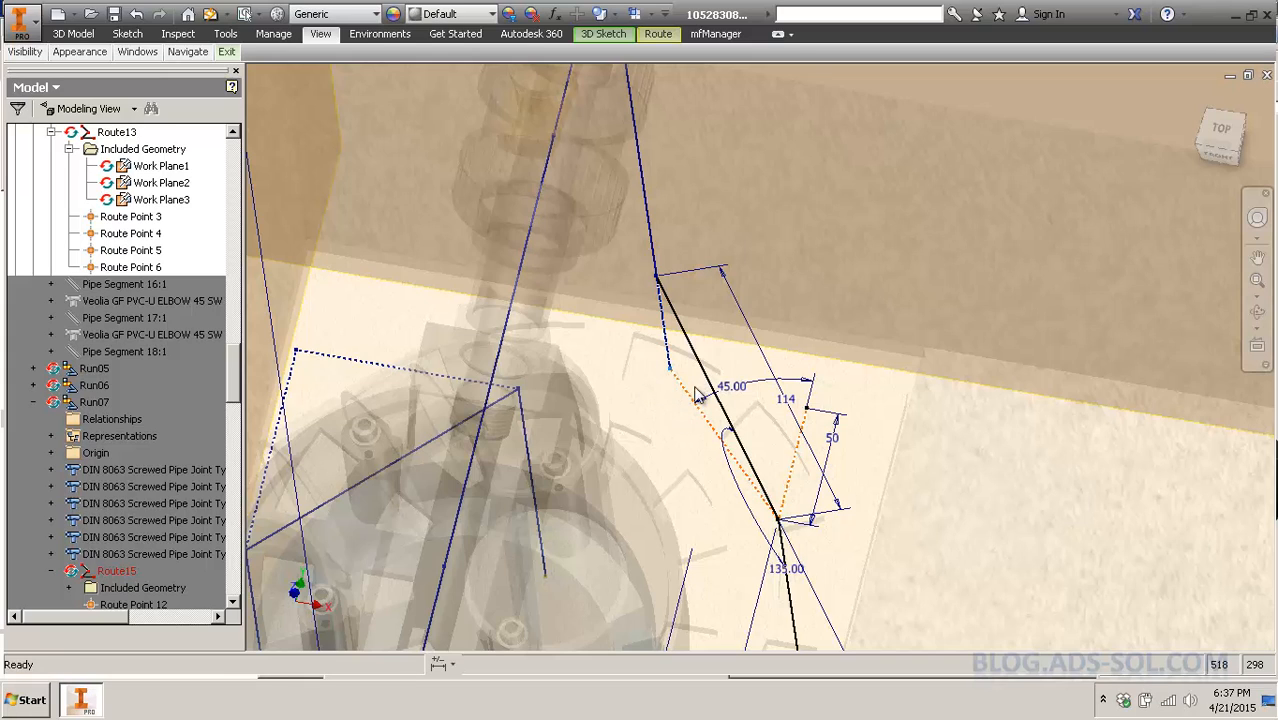
# Finish editing Route13 in the full assembly and reopen the route for editing in its run assembly's own document.
pyautogui.scroll(3, 183, 245)
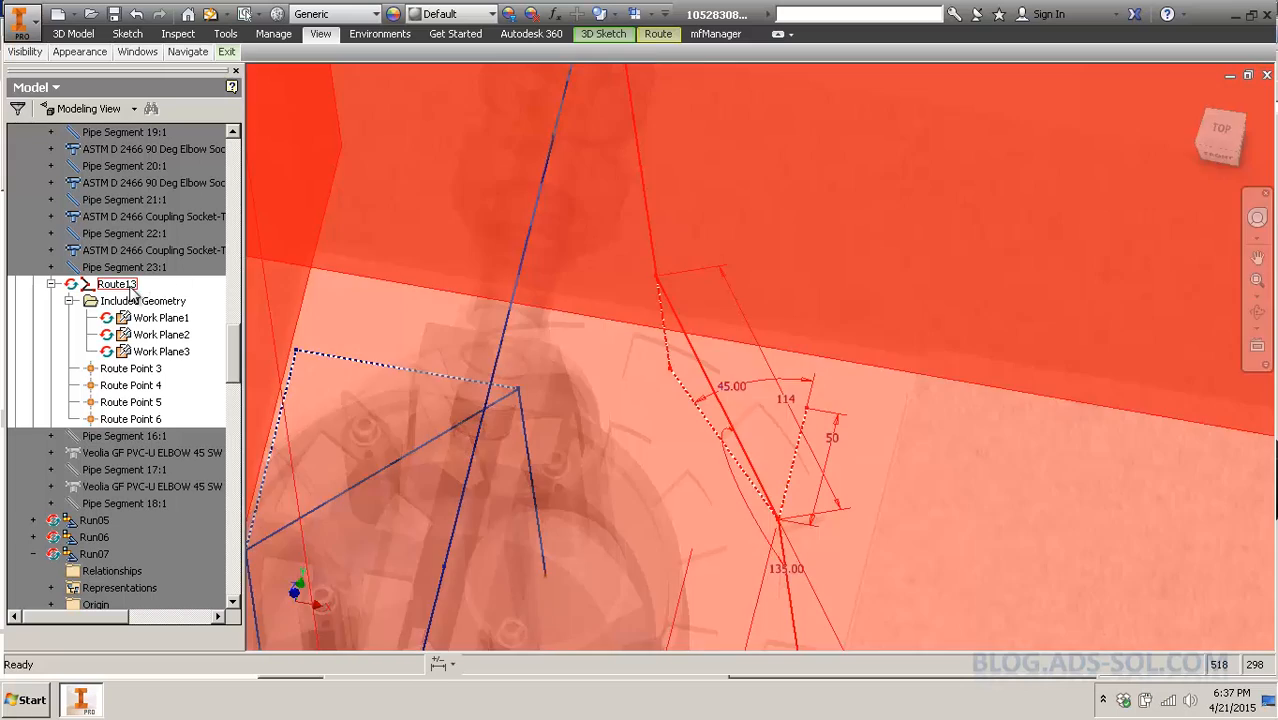
pyautogui.rightClick(131, 286)
pyautogui.click(483, 355)
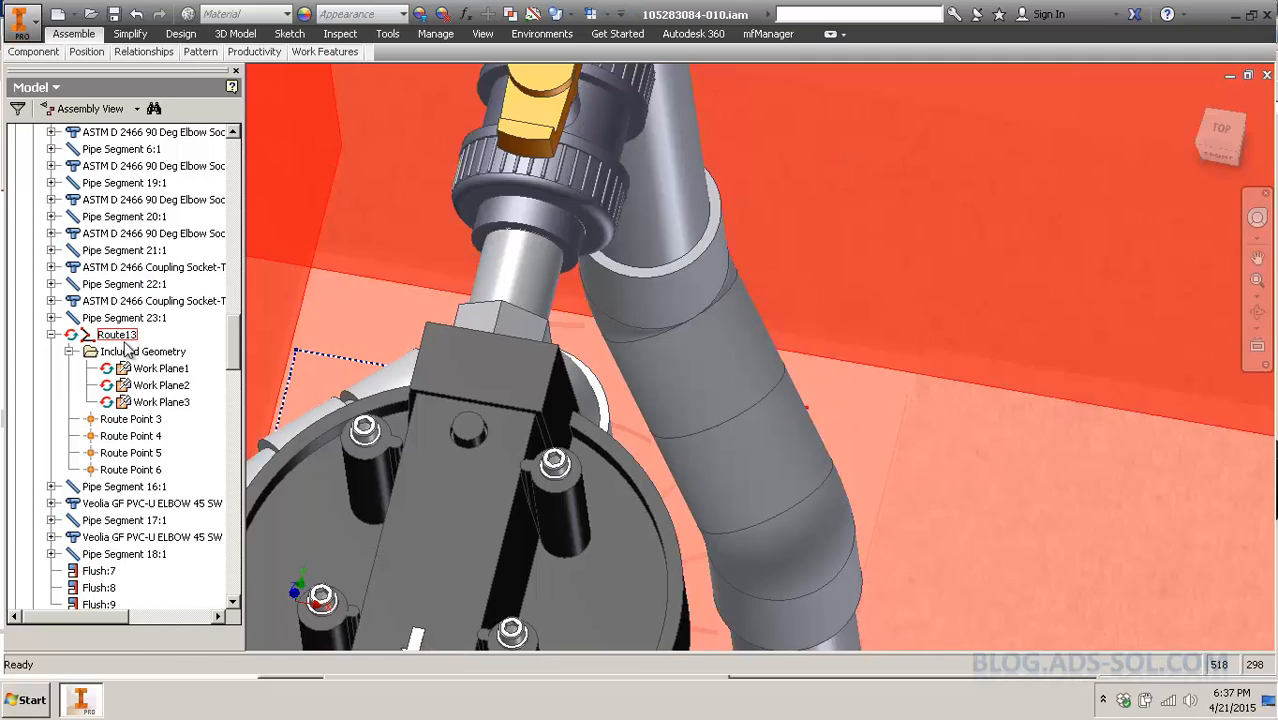
pyautogui.rightClick(125, 345)
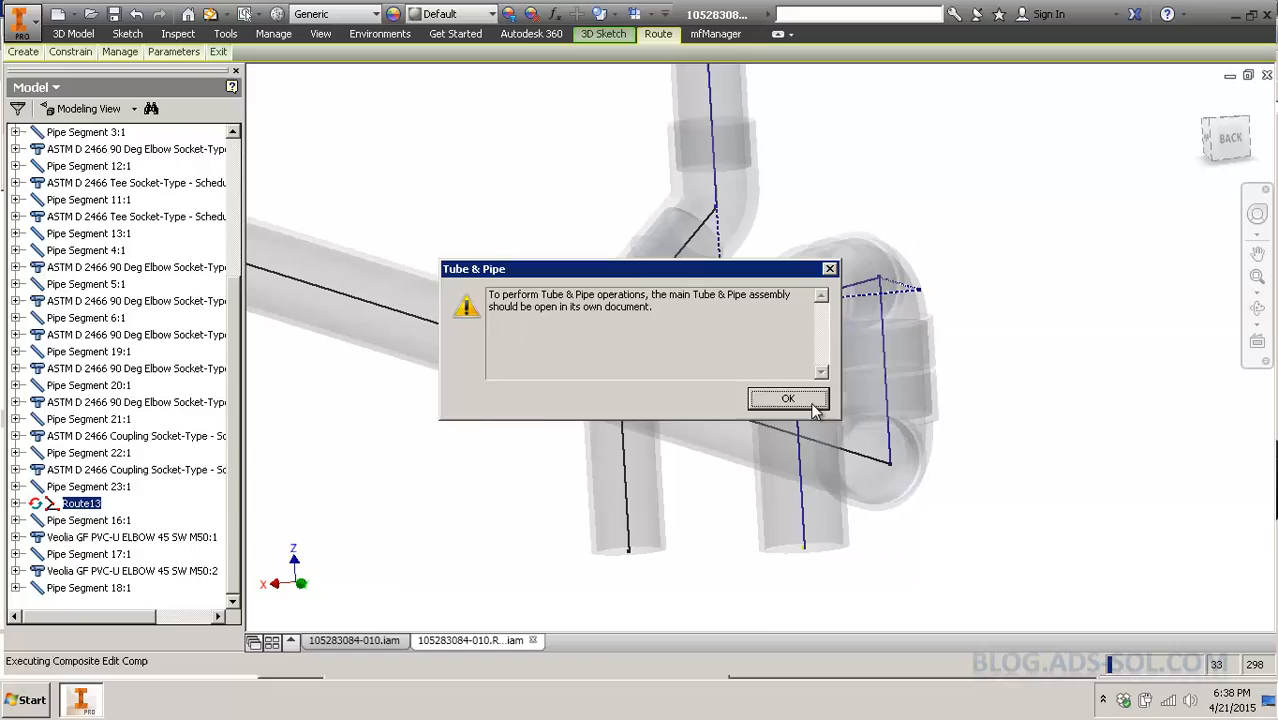
pyautogui.click(813, 403)
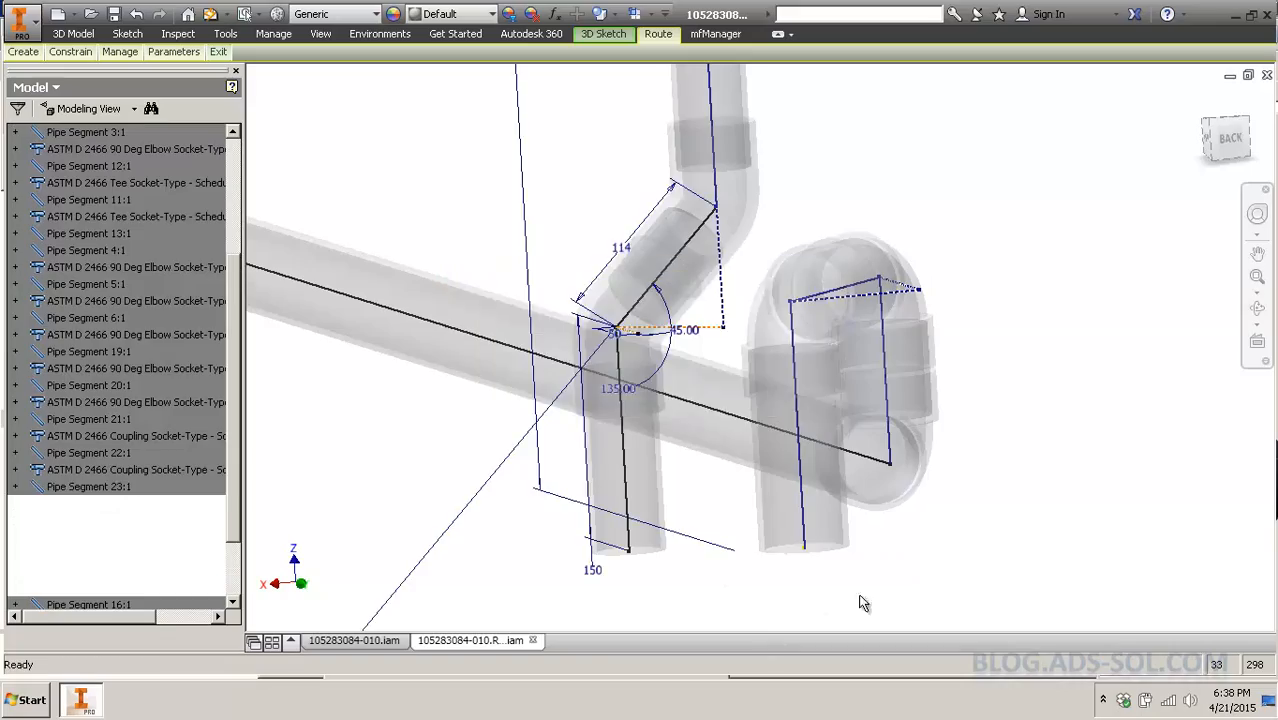
# Identify the wall's plane among Route13's included work planes and turn on the visibility of Work Plane2.
pyautogui.keyDown('shift'); pyautogui.moveTo(887, 571); pyautogui.dragTo(816, 277, button='middle'); pyautogui.keyUp('shift')
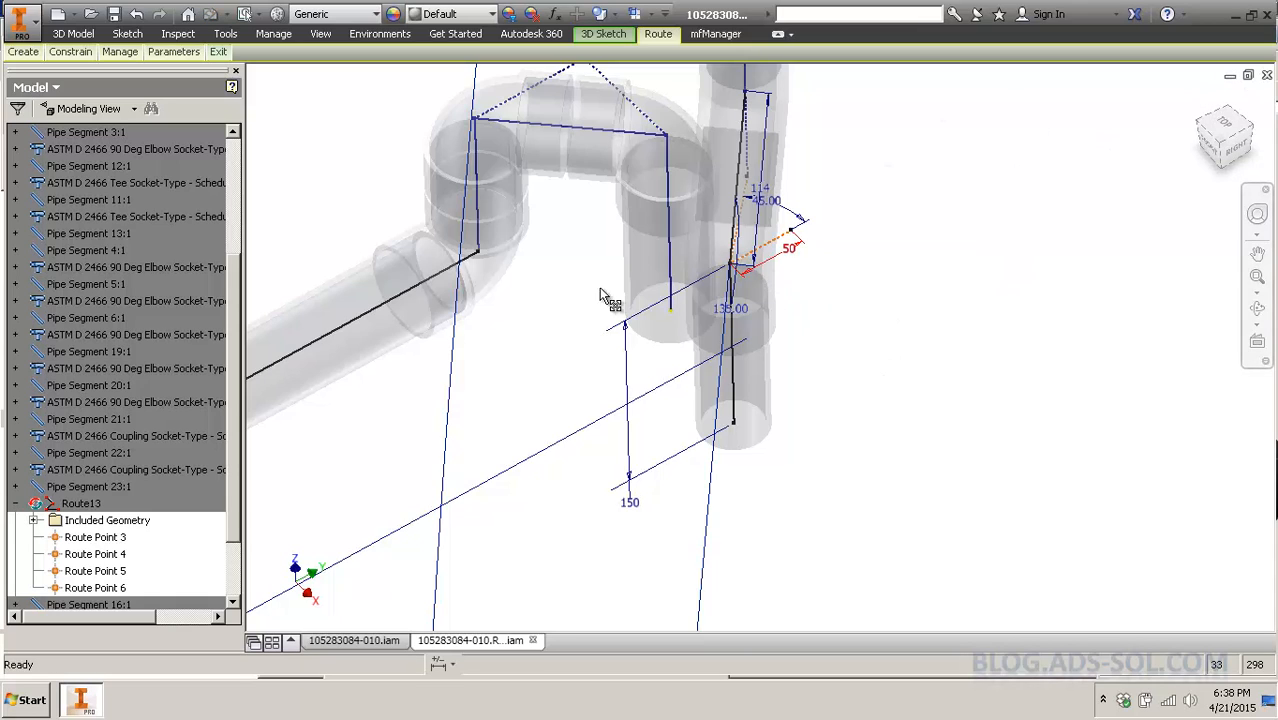
pyautogui.keyDown('shift'); pyautogui.moveTo(865, 335); pyautogui.dragTo(668, 318, button='middle'); pyautogui.keyUp('shift')
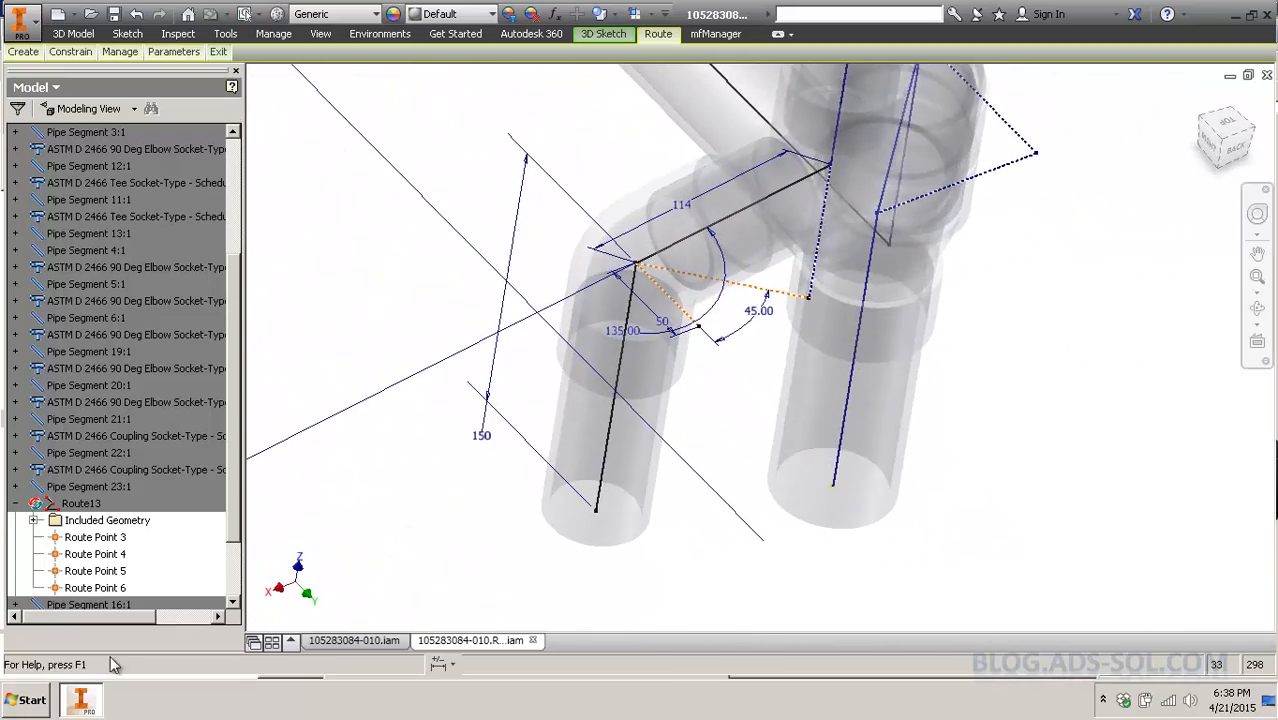
pyautogui.click(33, 520)
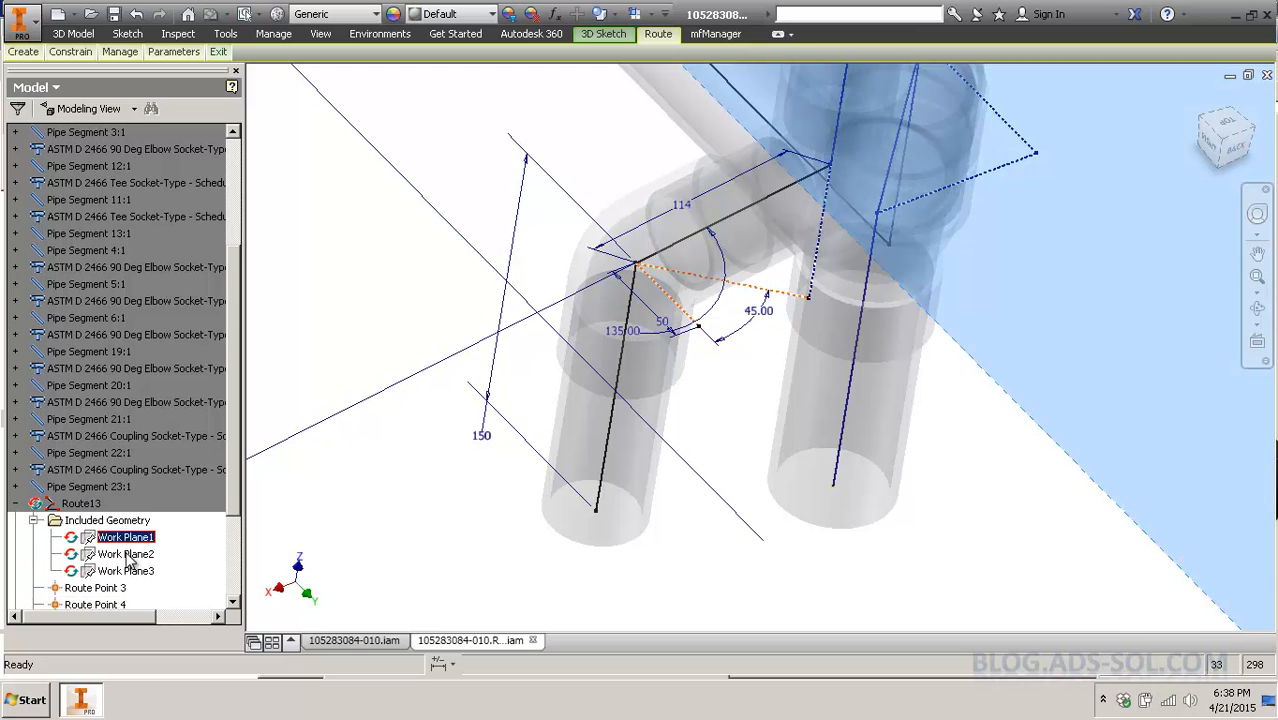
pyautogui.click(126, 554)
pyautogui.click(126, 570)
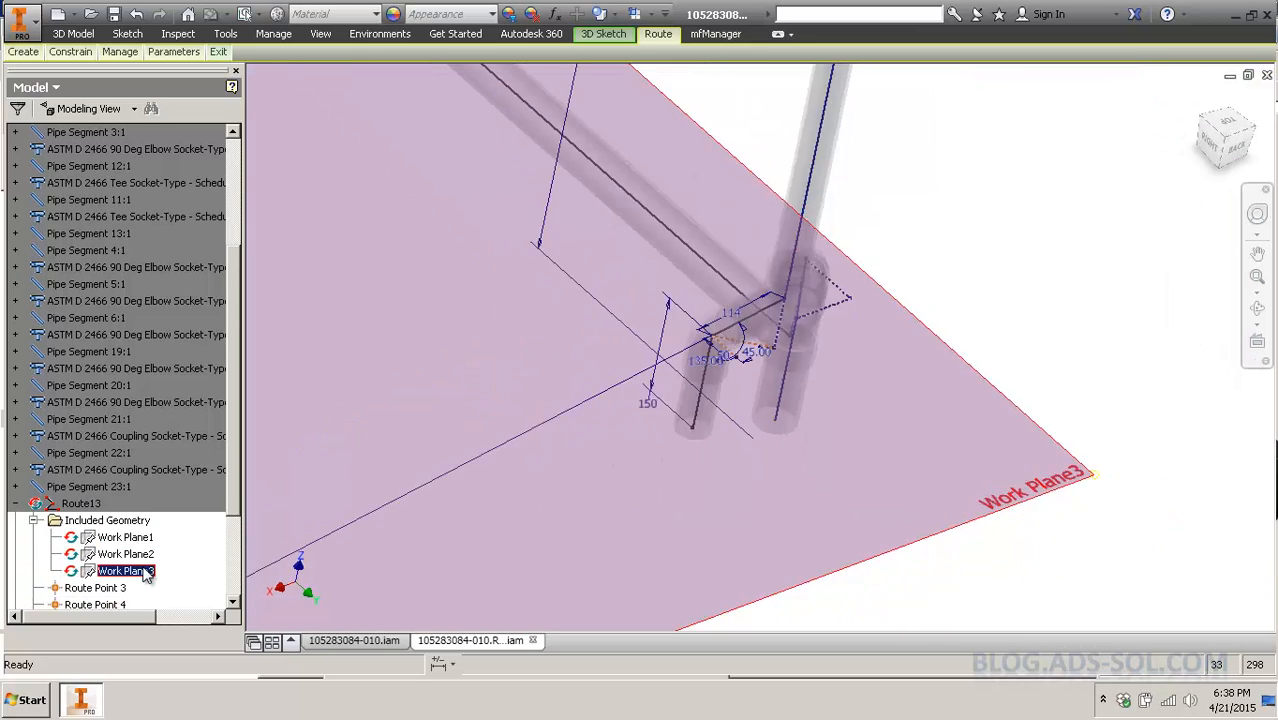
pyautogui.click(131, 556)
pyautogui.rightClick(131, 556)
pyautogui.click(185, 585)
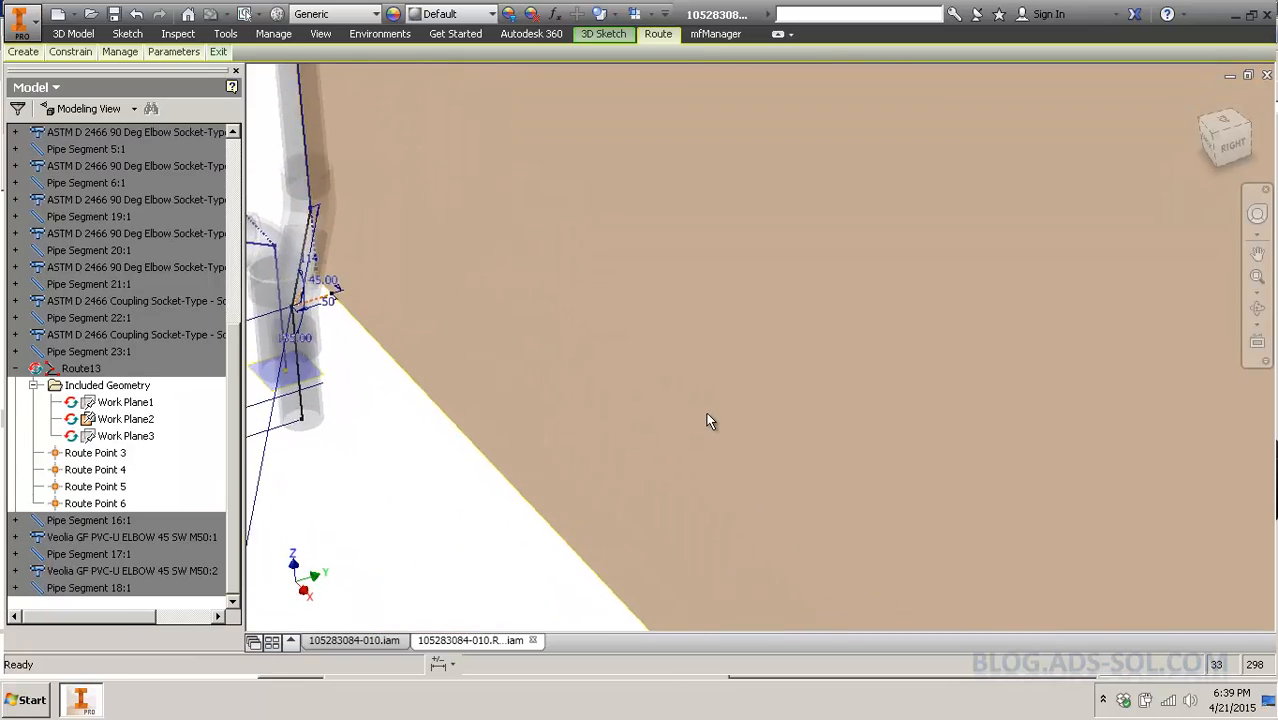
# Delete the 50 mm dimension from the horizontal construction line at the lower node.
pyautogui.keyDown('shift'); pyautogui.moveTo(706, 412); pyautogui.dragTo(704, 411, button='middle'); pyautogui.keyUp('shift')
pyautogui.scroll(3, 846, 410)
pyautogui.scroll(-2, 893, 386)
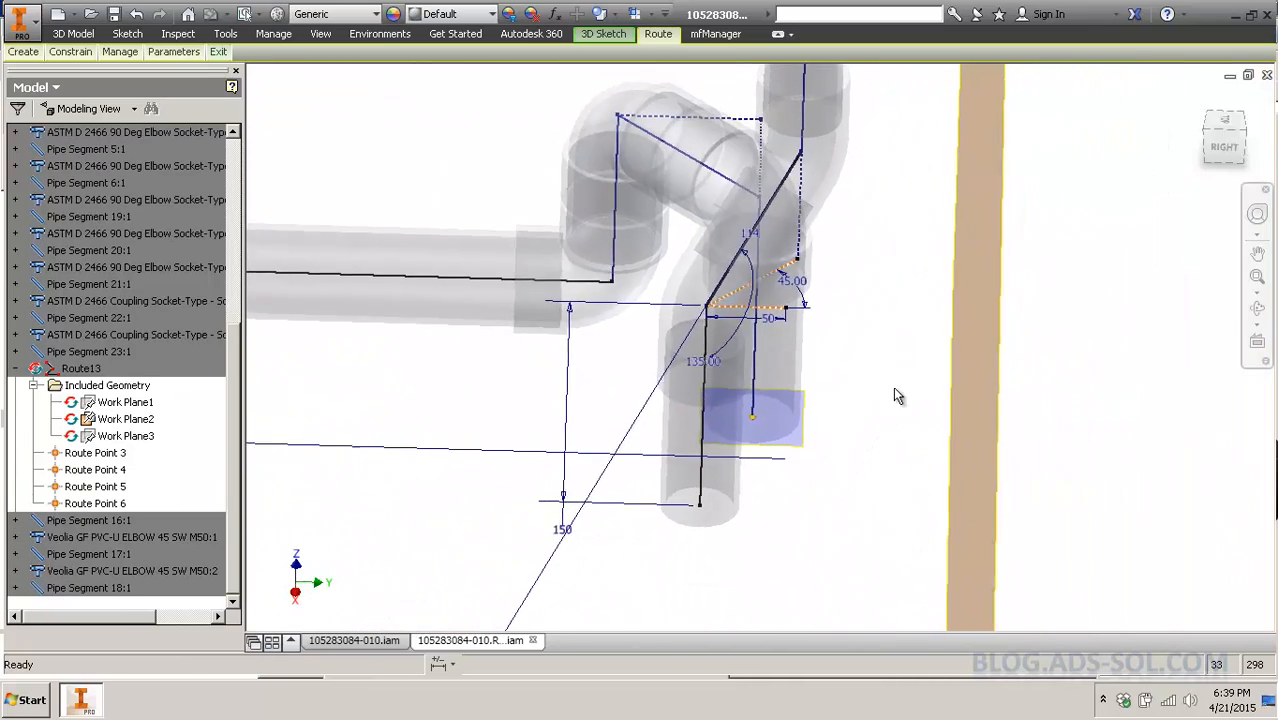
pyautogui.scroll(-1, 787, 320)
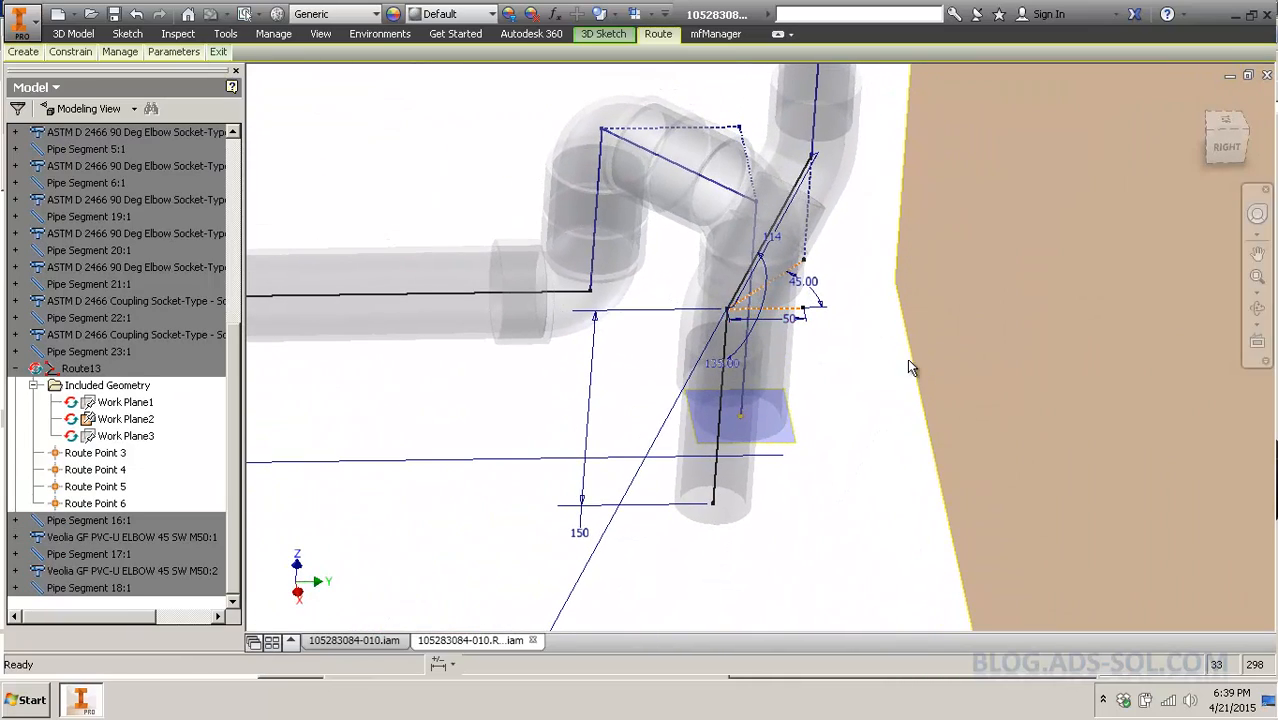
pyautogui.scroll(2, 791, 338)
pyautogui.click(798, 316)
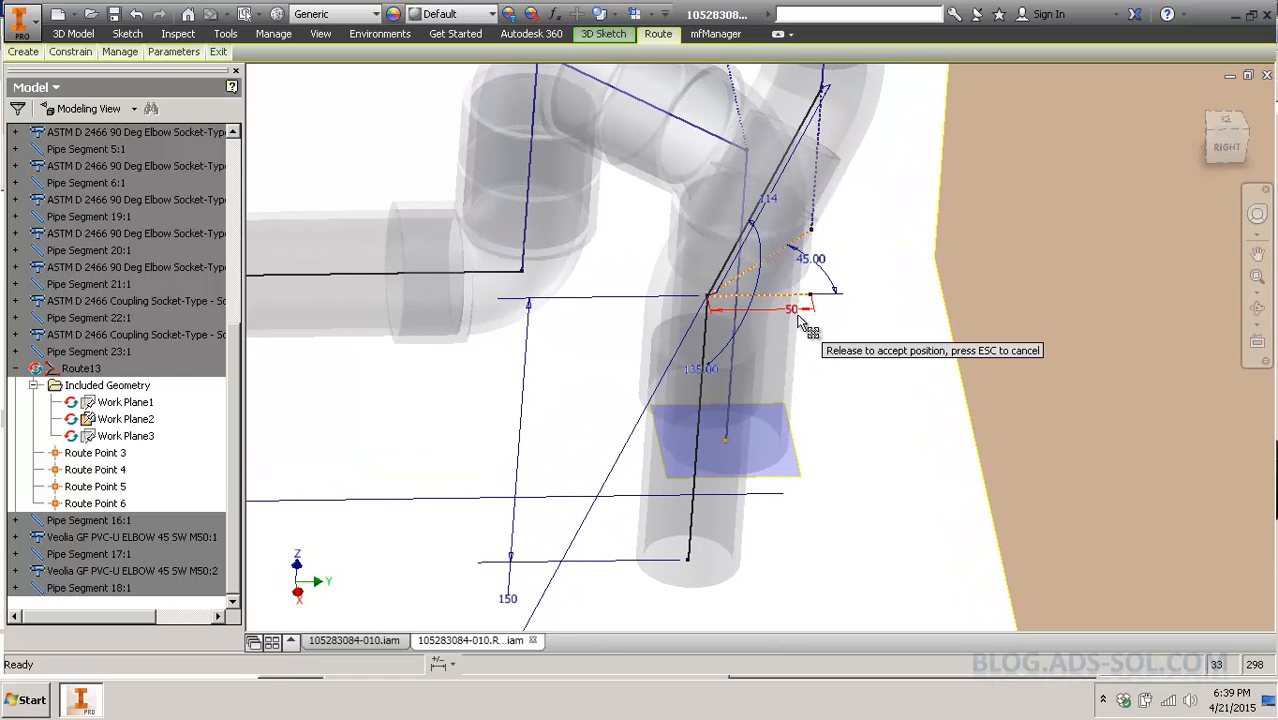
# Make the horizontal construction line's free end coincident with the wall's work plane and test moving that end.
pyautogui.press('c')
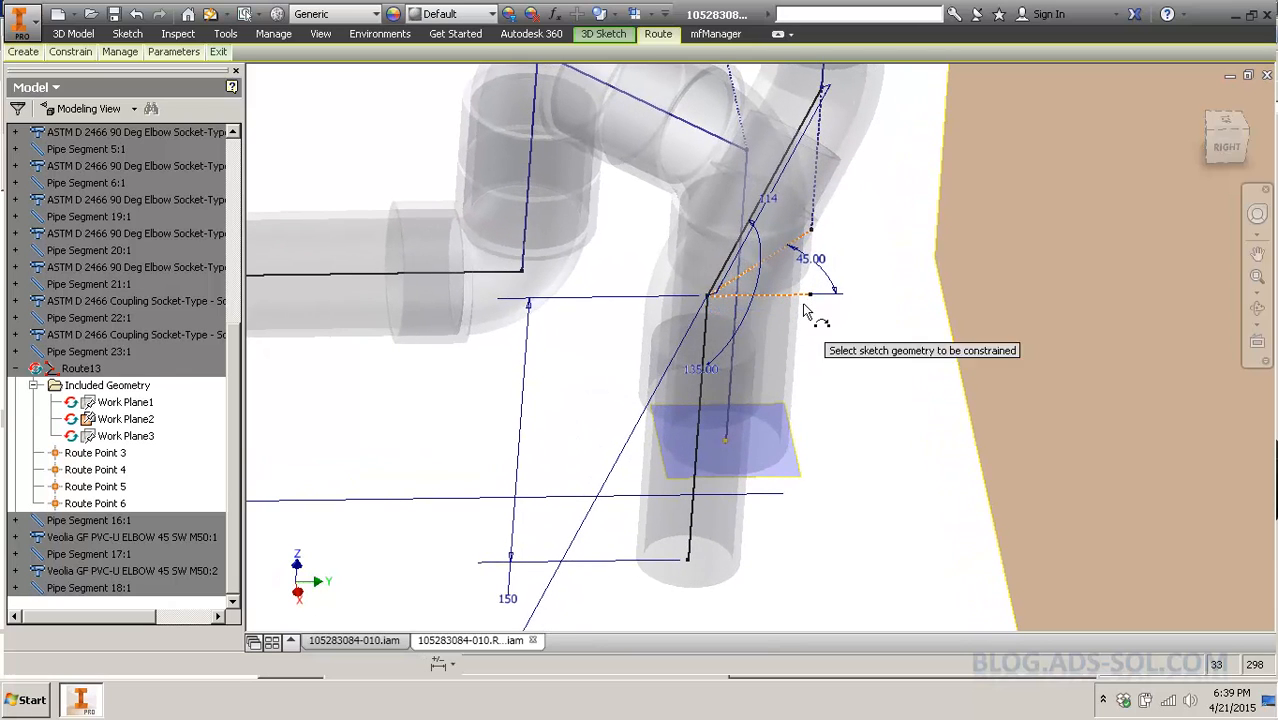
pyautogui.click(811, 295)
pyautogui.click(971, 378)
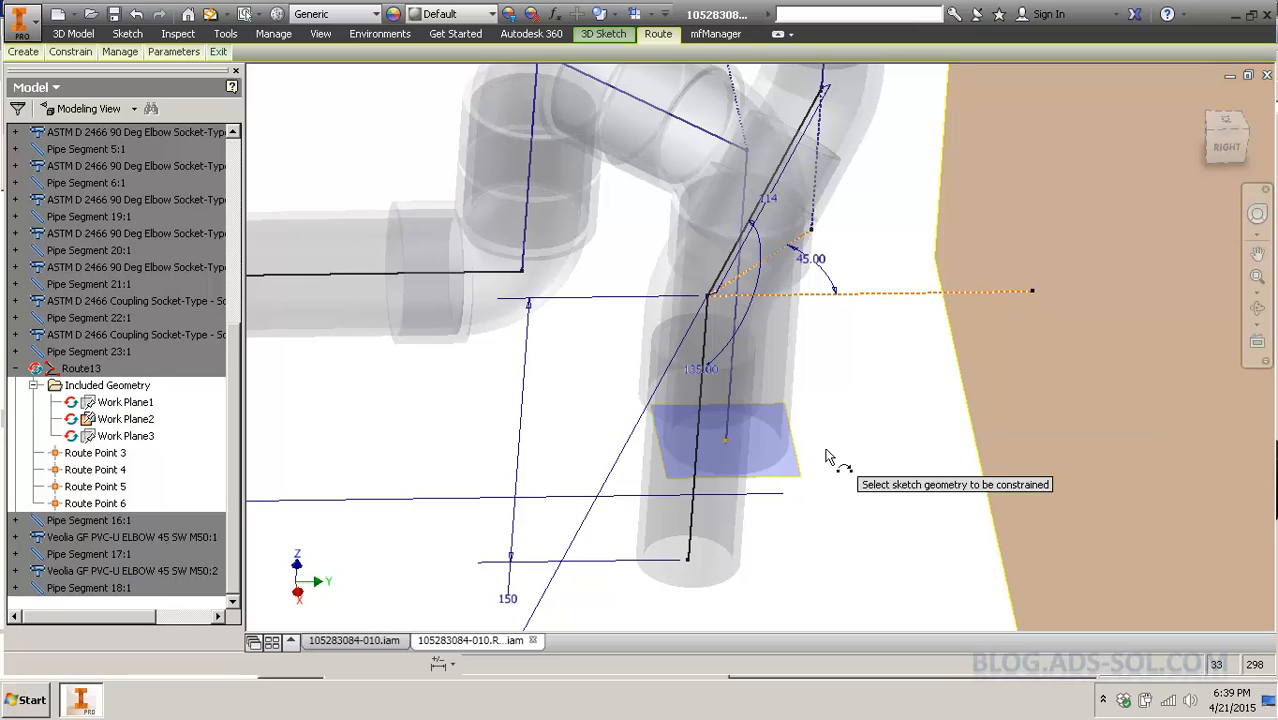
pyautogui.click(1031, 291)
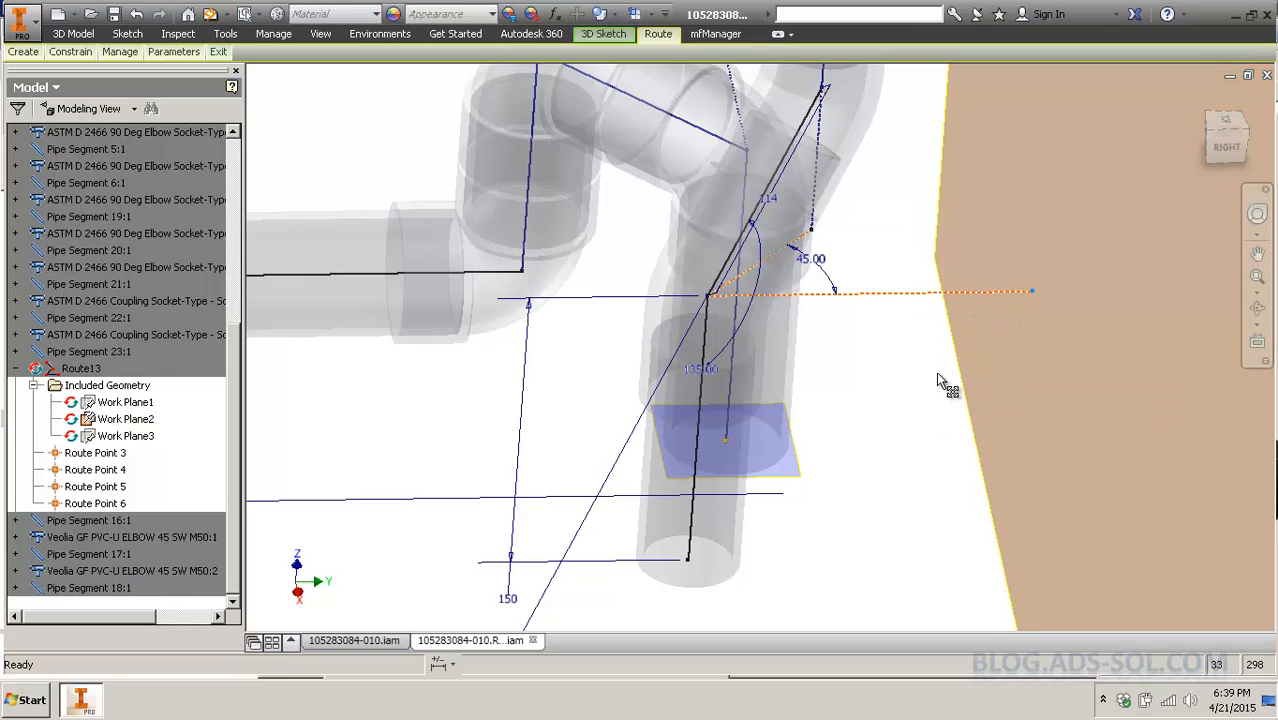
# Set the angle between the two construction lines at the lower node to 30 degrees.
pyautogui.scroll(-3, 866, 470)
pyautogui.keyDown('shift'); pyautogui.moveTo(868, 472); pyautogui.dragTo(852, 405, button='middle'); pyautogui.keyUp('shift')
pyautogui.scroll(4, 850, 397)
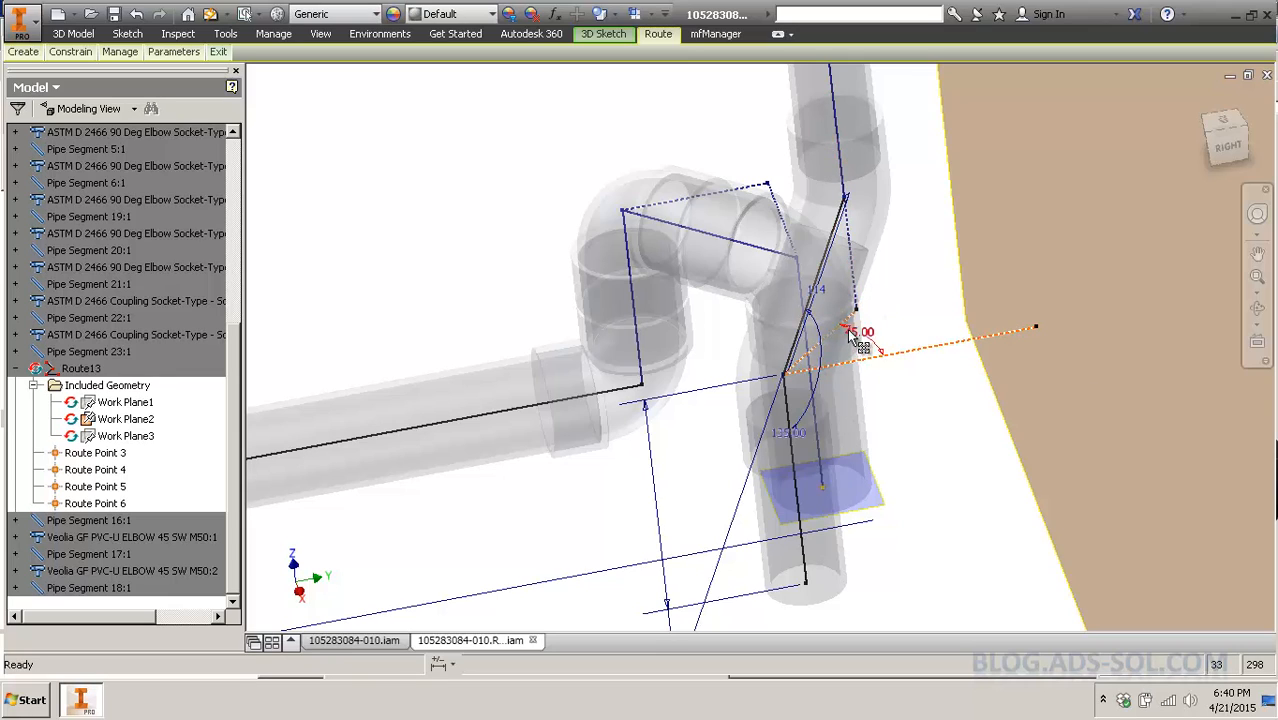
pyautogui.moveTo(856, 309); pyautogui.dragTo(861, 334)
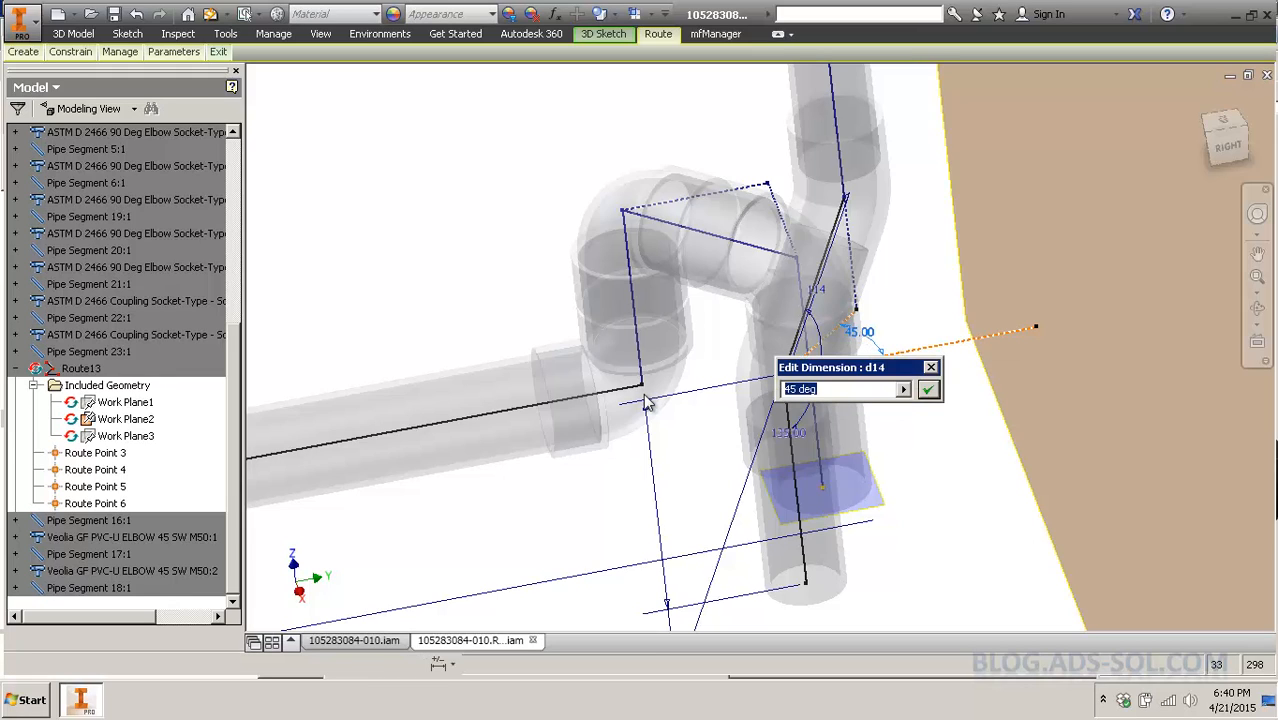
pyautogui.write('30')
pyautogui.press('Return')
# Change the angle between the two construction lines to 22.5 degrees.
pyautogui.moveTo(970, 427)
pyautogui.keyDown('shift'); pyautogui.mouseDown(button='middle')
pyautogui.moveTo(846, 382)
pyautogui.moveTo(807, 445)
pyautogui.moveTo(790, 448)
pyautogui.moveTo(832, 460)
pyautogui.moveTo(720, 320)
pyautogui.moveTo(662, 278)
pyautogui.mouseUp(button='middle'); pyautogui.keyUp('shift')
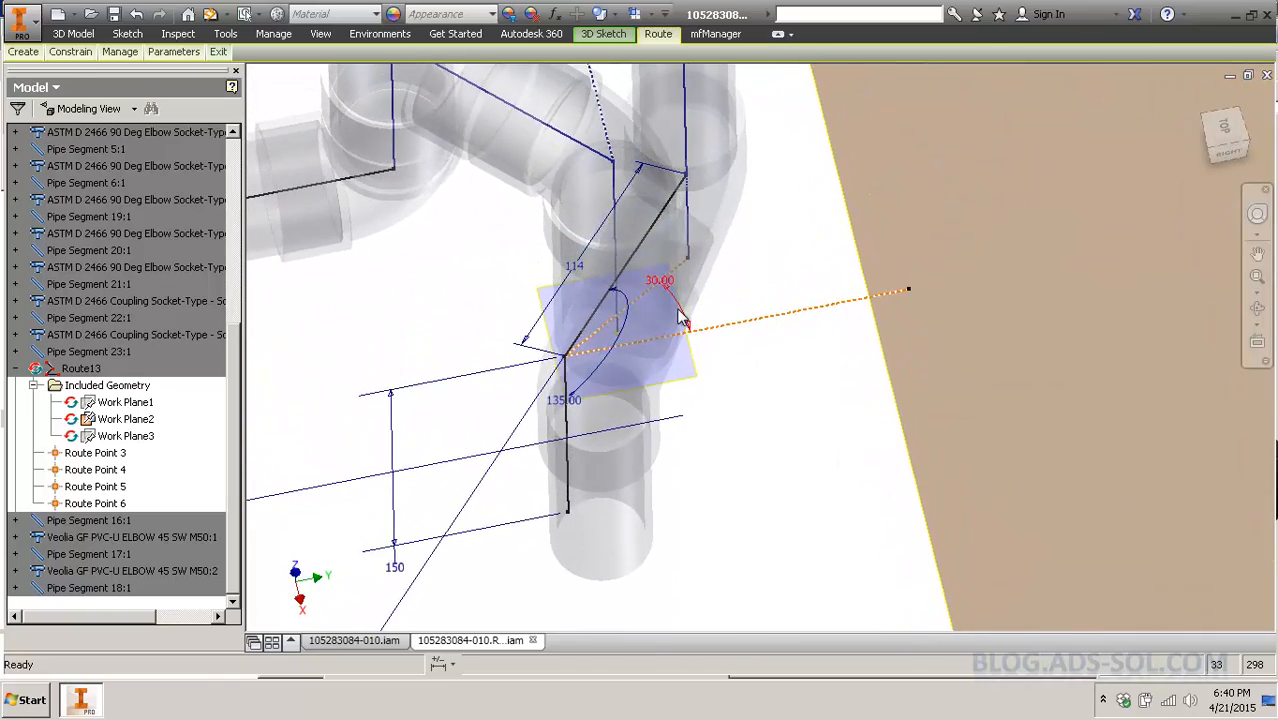
pyautogui.doubleClick(662, 277)
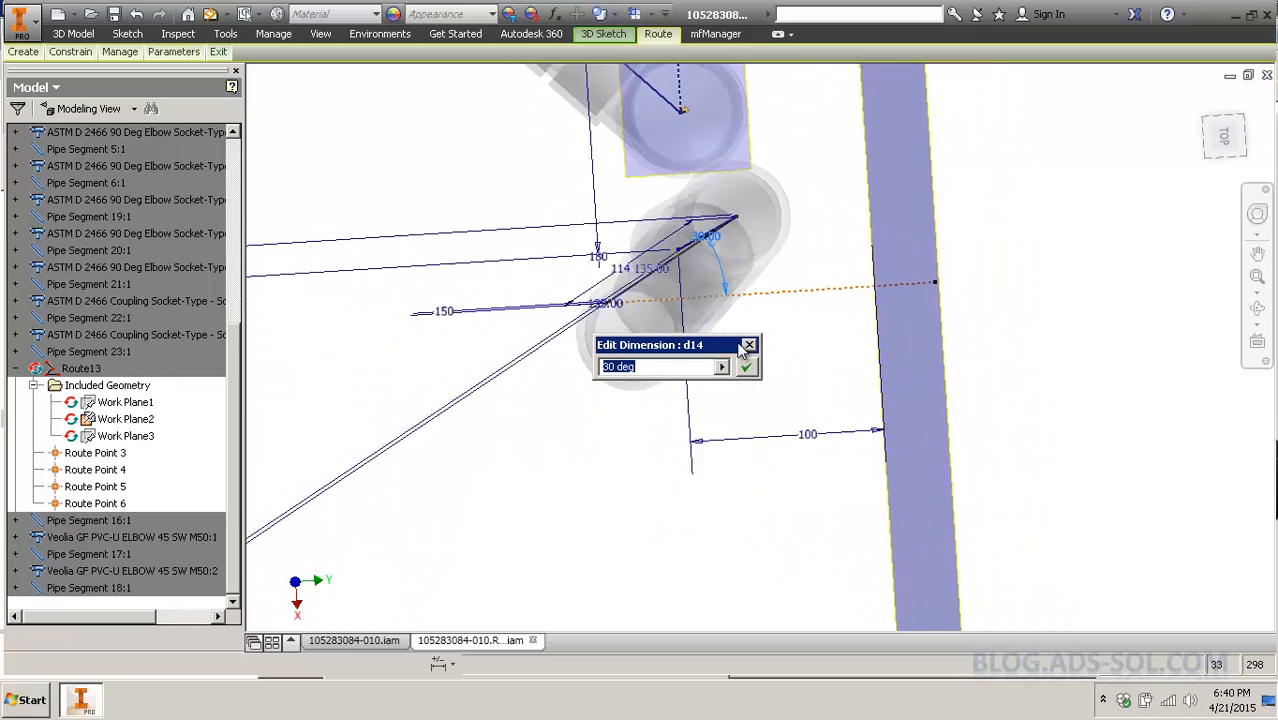
pyautogui.press('Return')
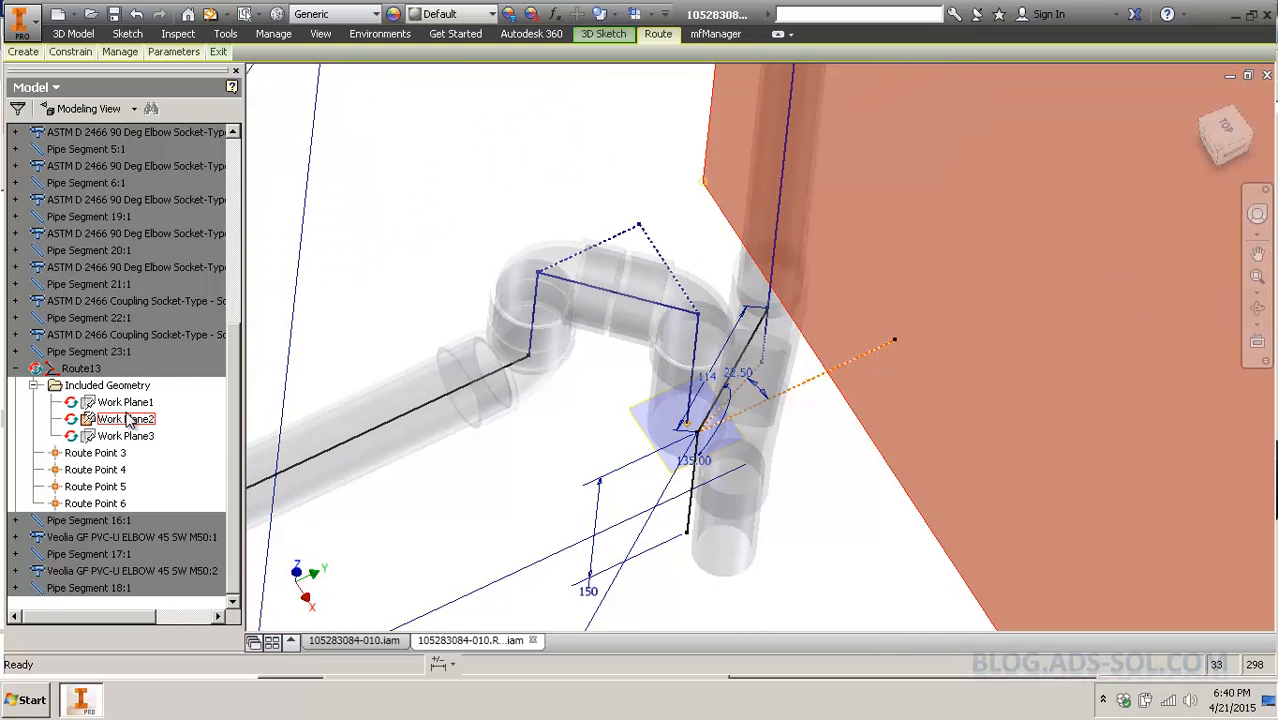
# Turn off the visibility of Work Plane2 in Route13's included geometry.
pyautogui.rightClick(127, 413)
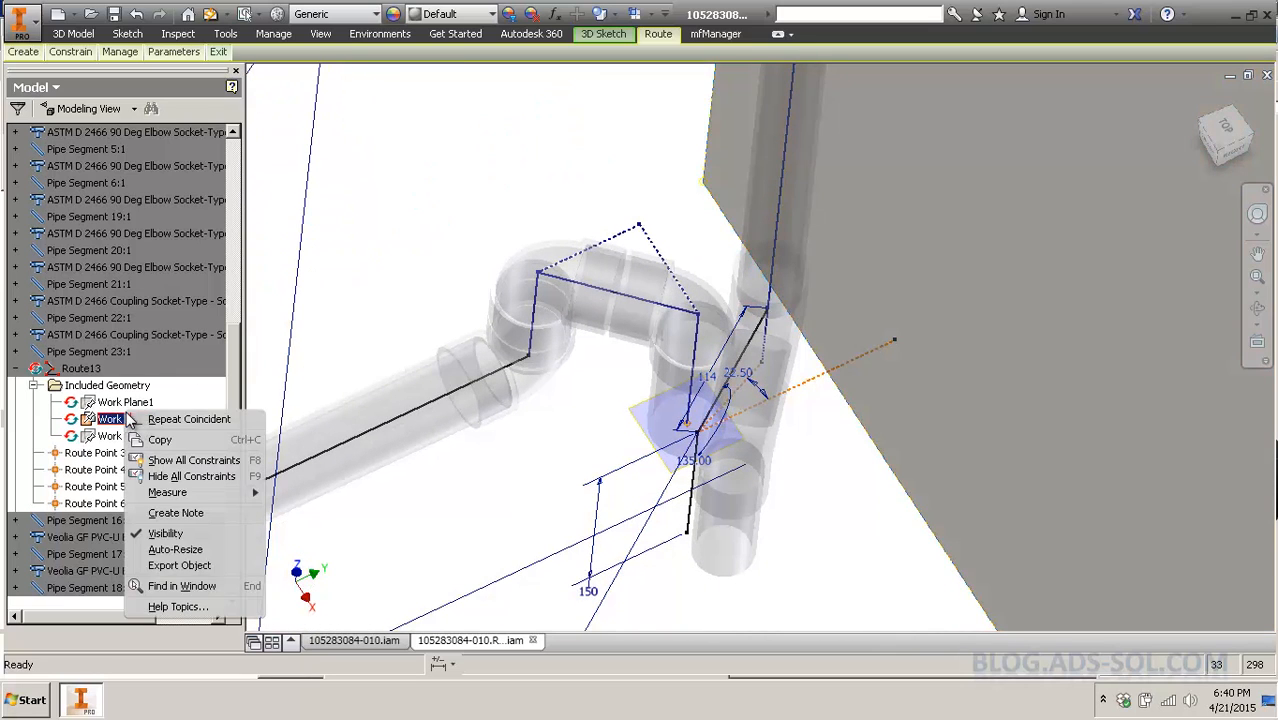
pyautogui.press('v')
pyautogui.click(818, 437)
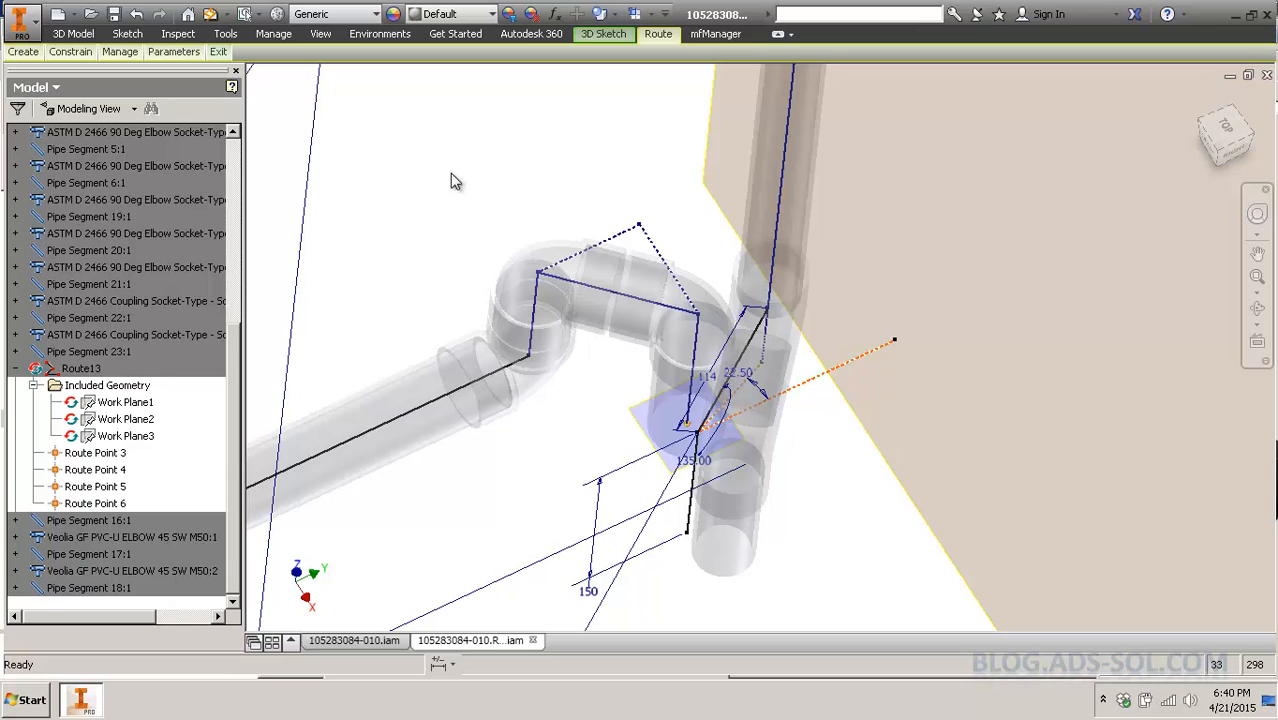
# Undo the Work Plane2 visibility change and the last two angle changes.
pyautogui.hotkey('ctrl', 'z')
pyautogui.hotkey('ctrl', 'z')
pyautogui.hotkey('ctrl', 'z')
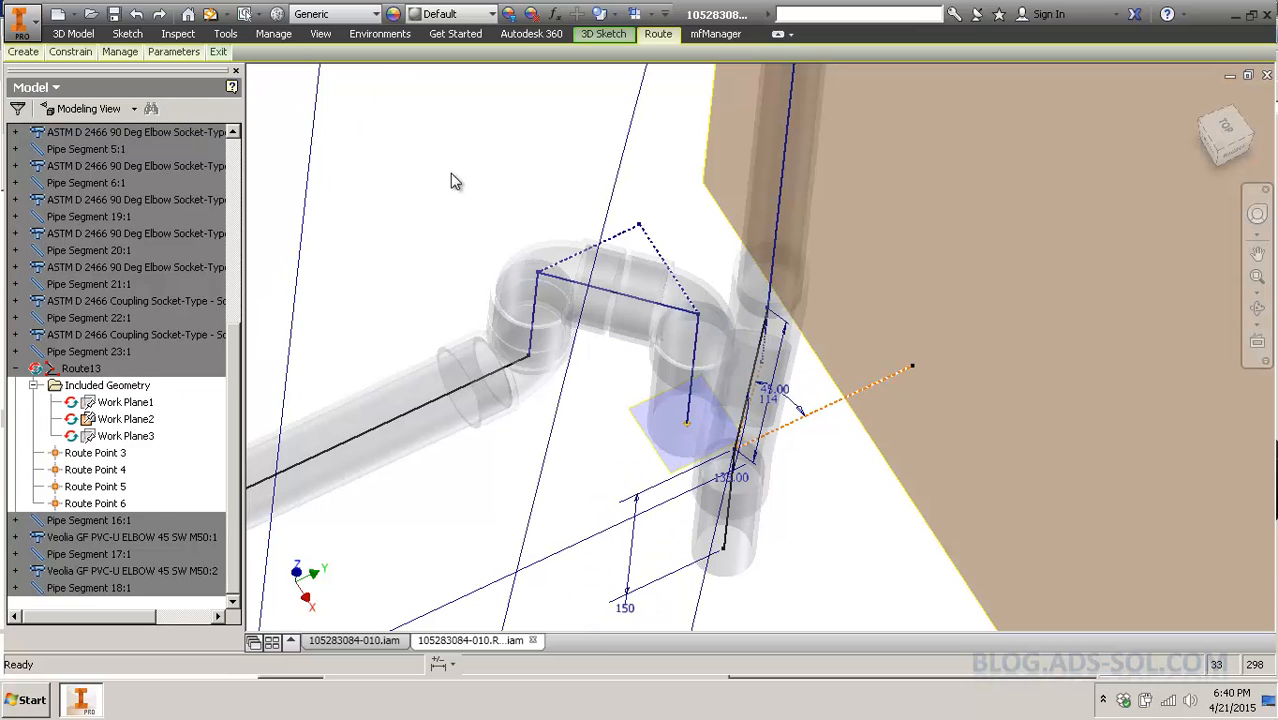
# Open Route13 for editing in the full assembly and draw a construction line downward from the 114 segment's upper node.
pyautogui.scroll(-2, 874, 491)
pyautogui.moveTo(781, 453); pyautogui.dragTo(795, 456, button='middle')
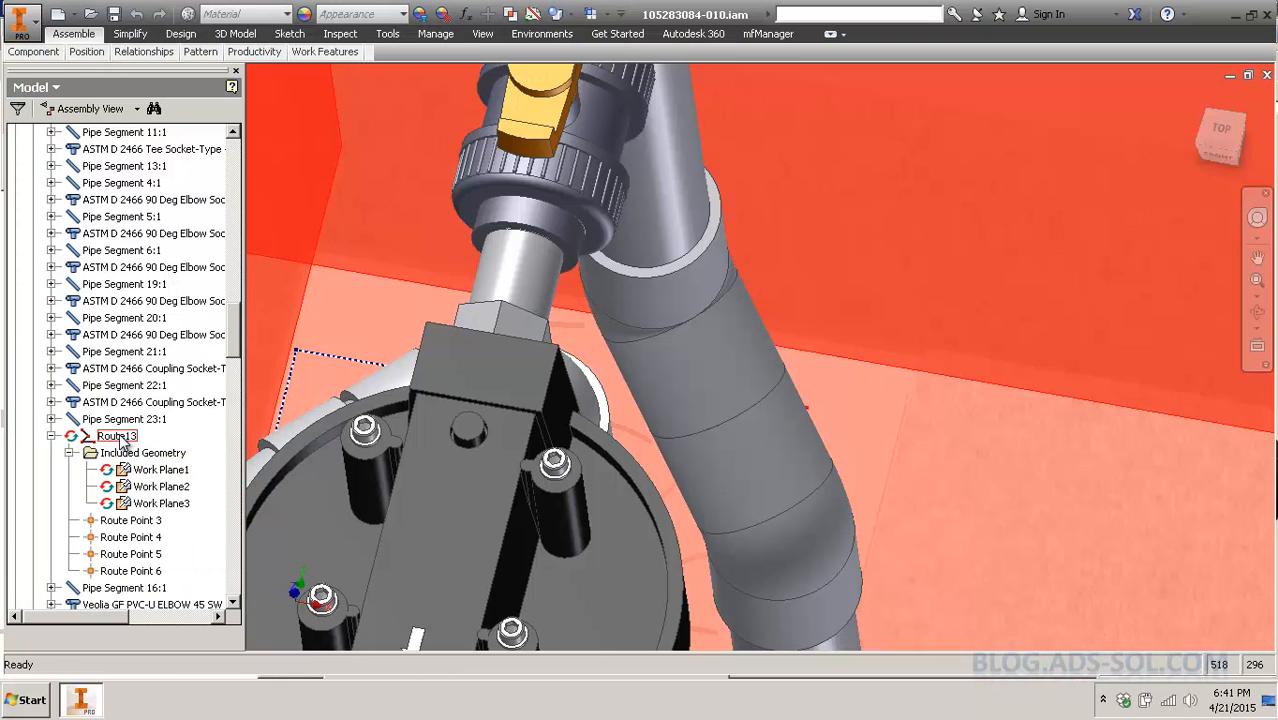
pyautogui.doubleClick(117, 436)
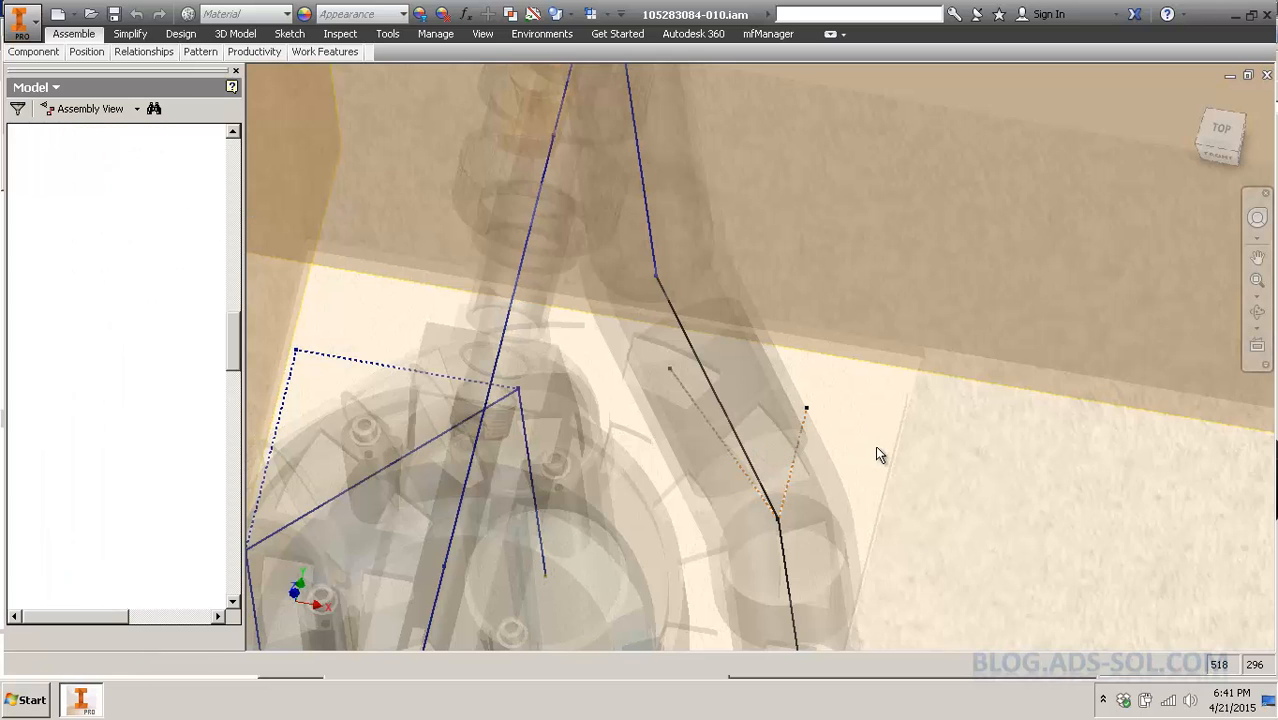
pyautogui.rightClick(657, 277)
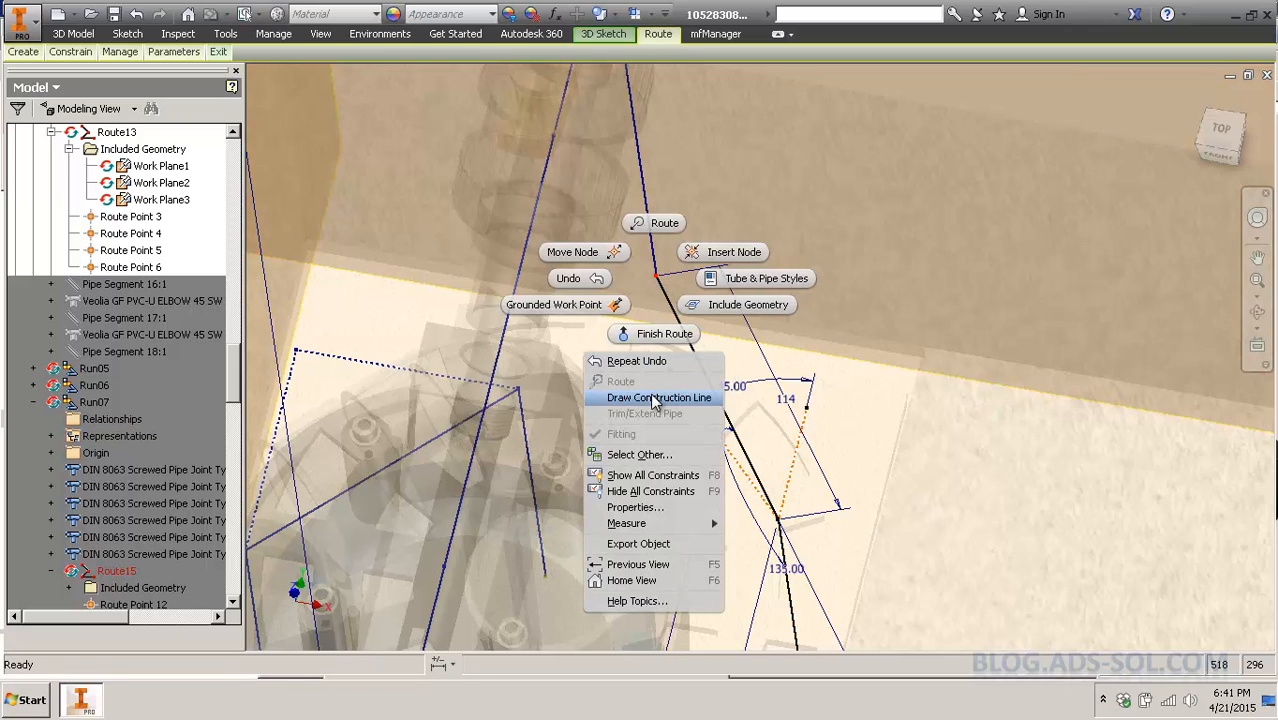
pyautogui.click(652, 398)
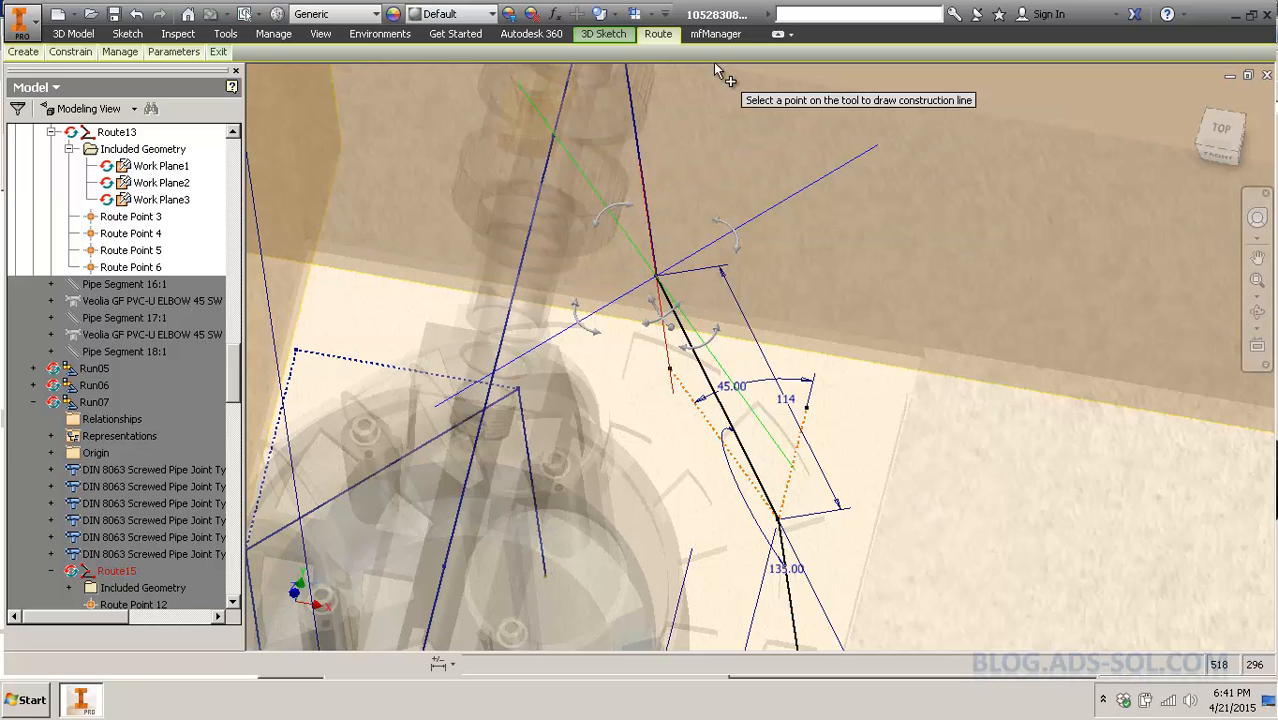
pyautogui.moveTo(230, 380); pyautogui.dragTo(251, 365)
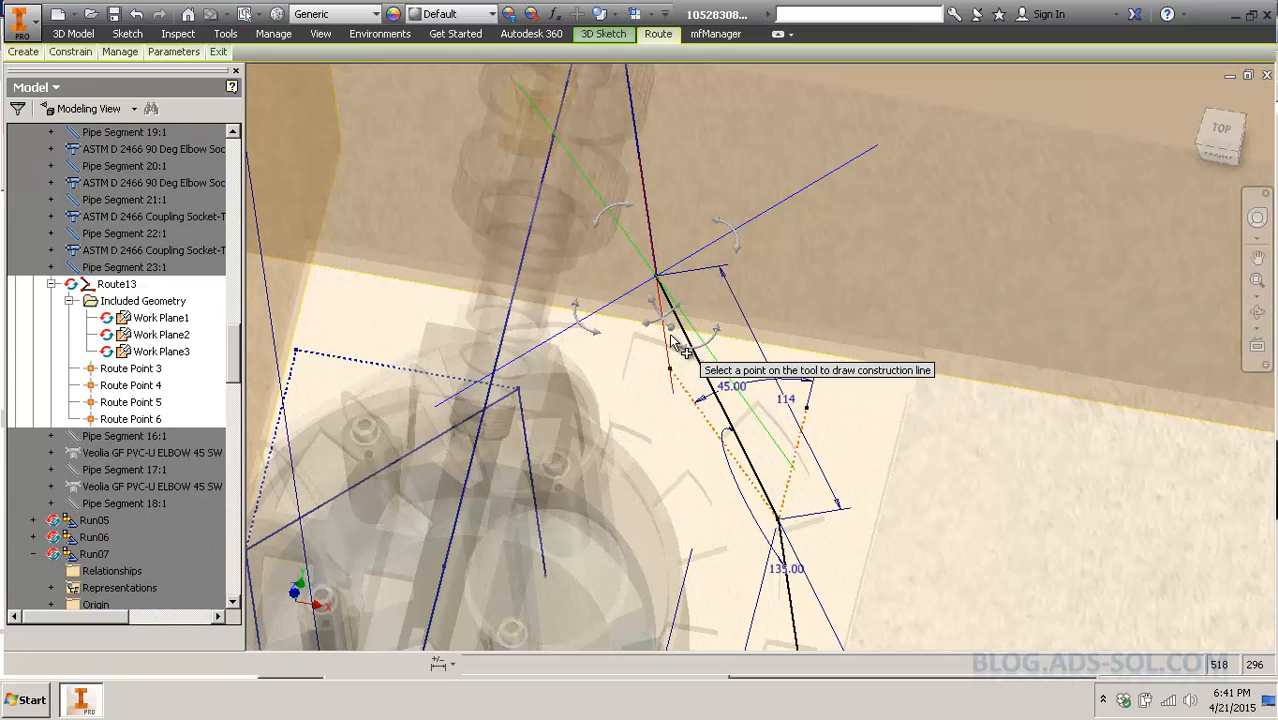
pyautogui.press('Escape')
# Make the new construction line collinear with the vertical route segment above the upper node.
pyautogui.rightClick(765, 375)
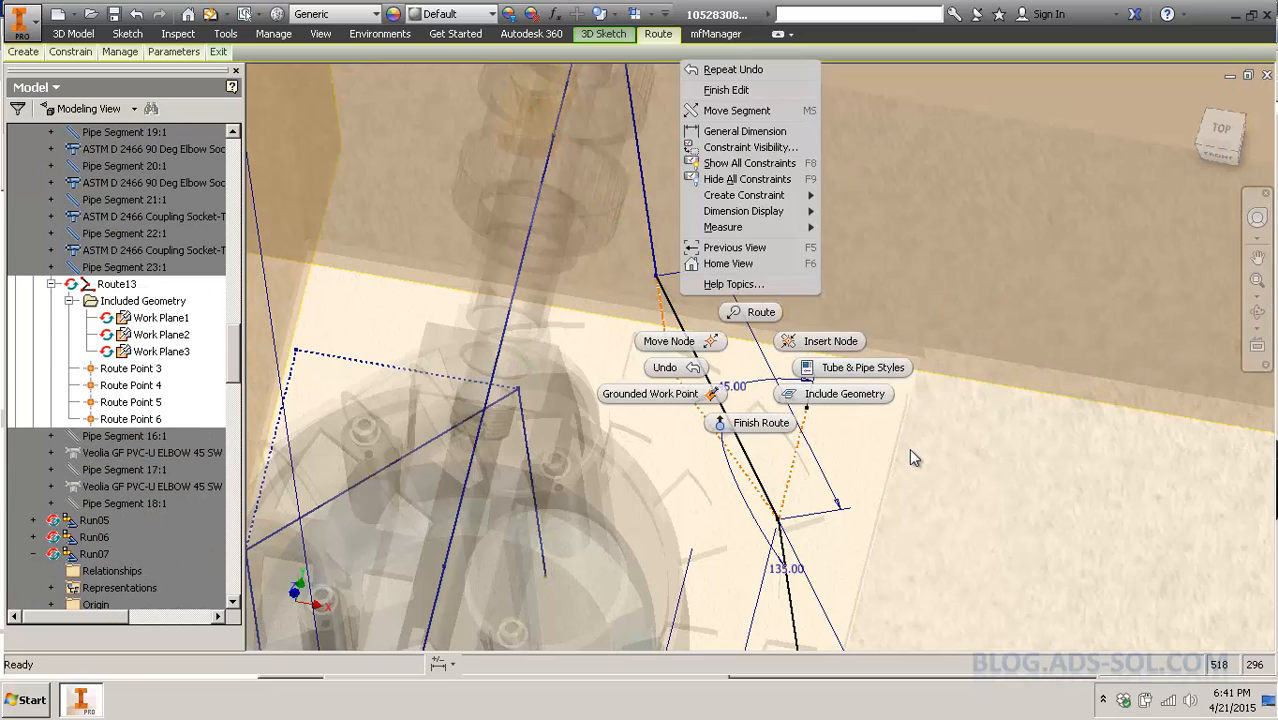
pyautogui.click(870, 418)
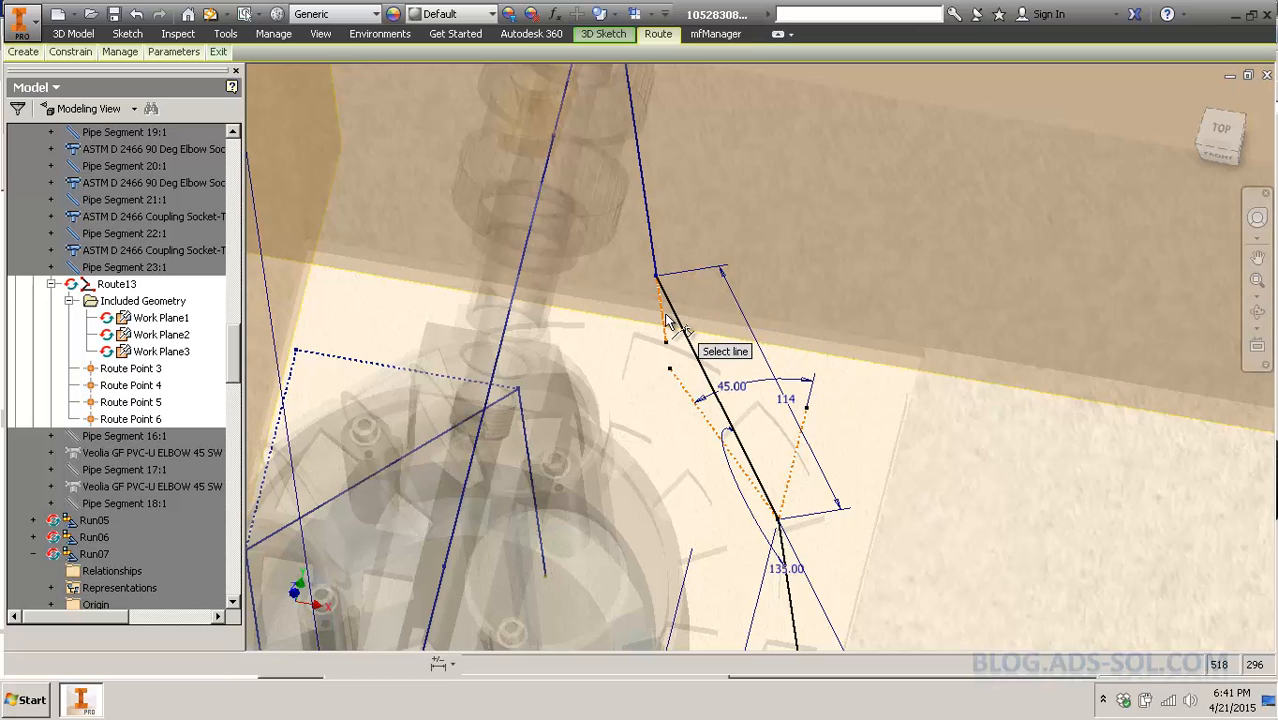
pyautogui.click(650, 265)
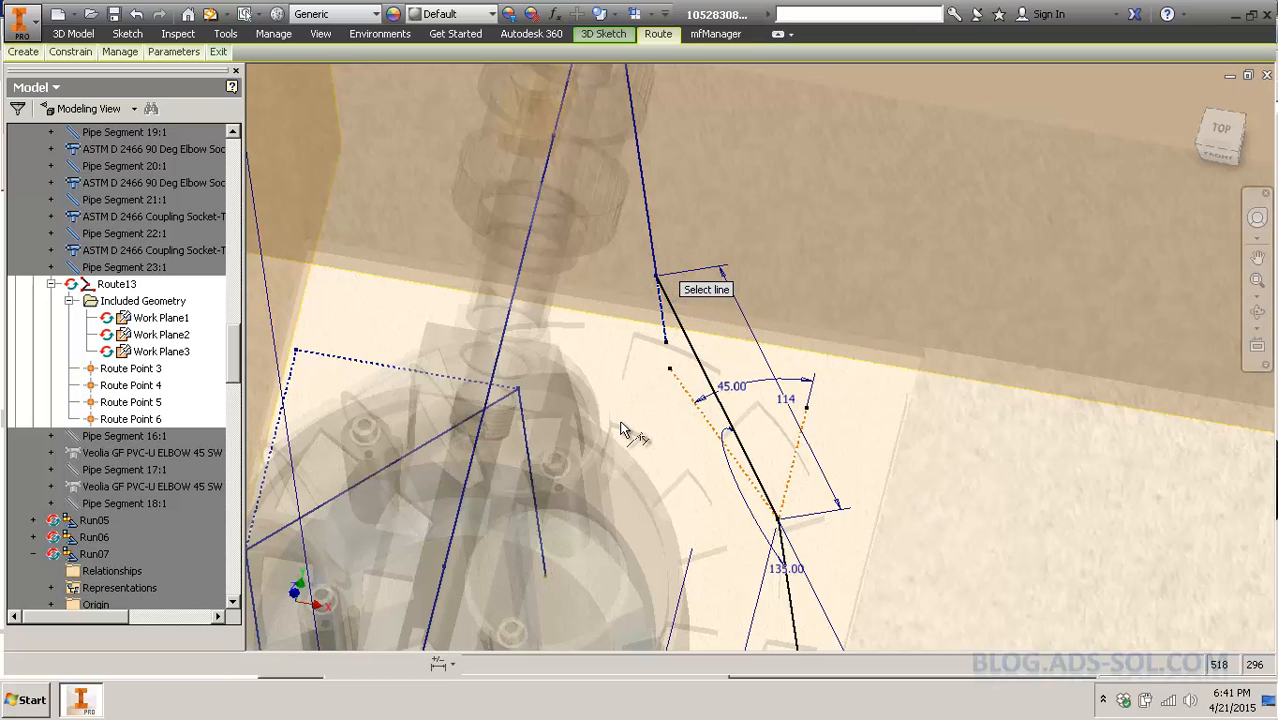
pyautogui.press('Escape')
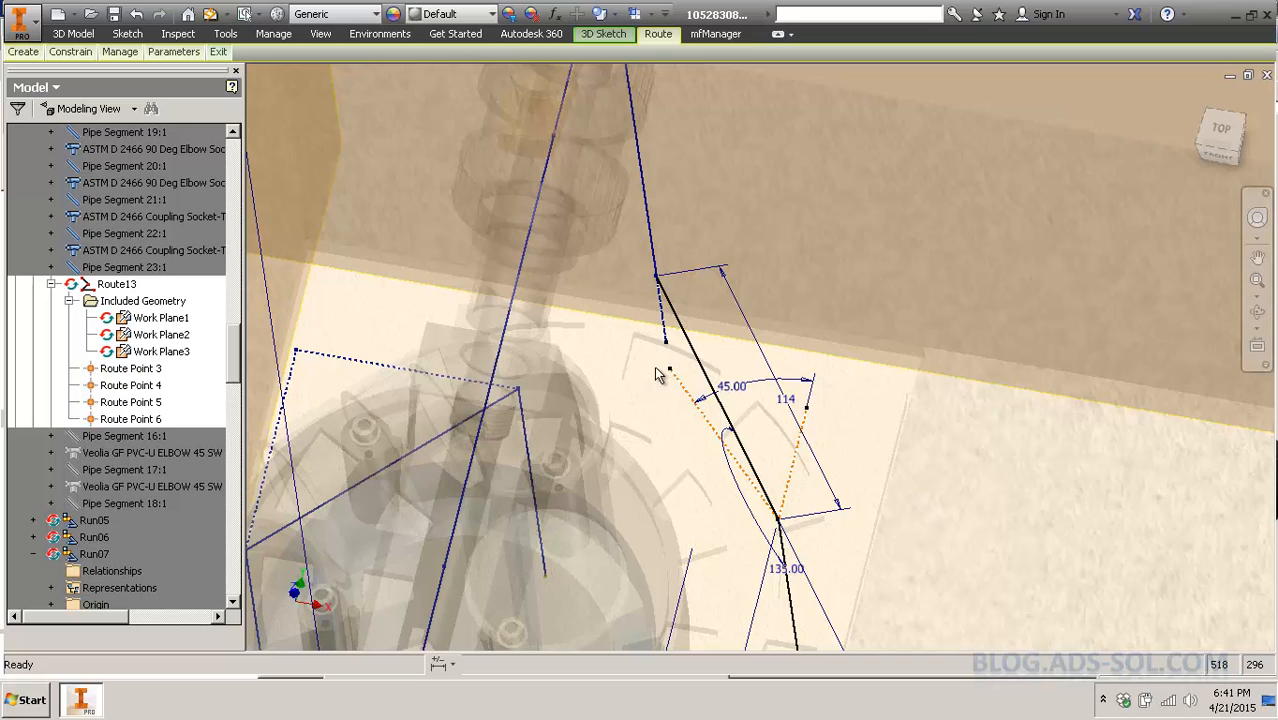
# Constrain the angled construction line at the lower node perpendicular to the vertical route segment below it.
pyautogui.press('Return')
pyautogui.click(688, 397)
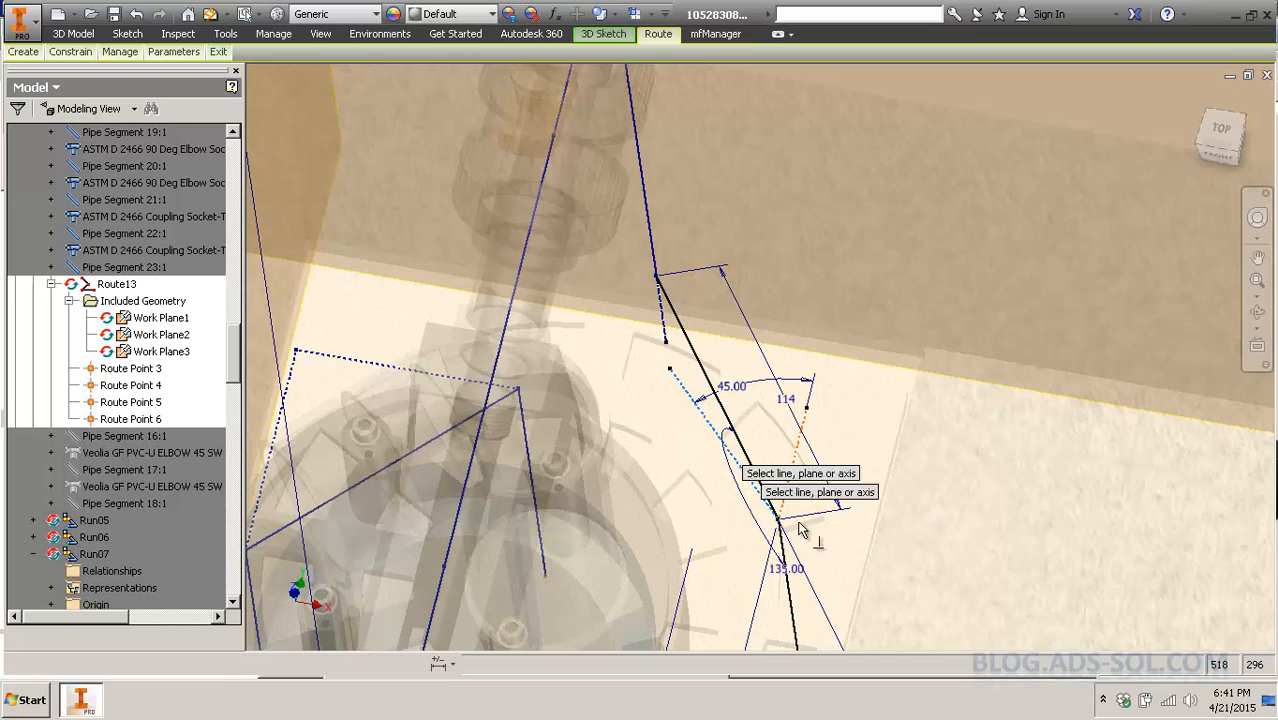
pyautogui.click(793, 585)
pyautogui.press('Escape')
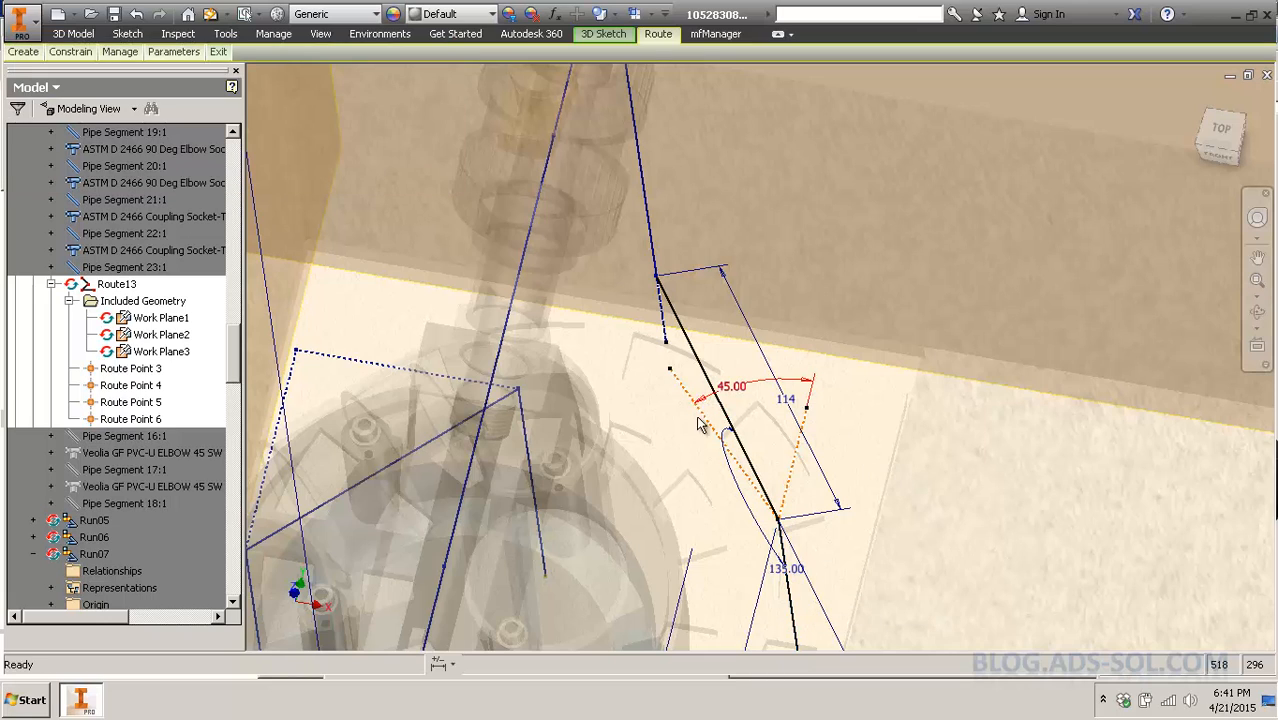
# Dimension the angled construction line at the lower node to a length of 10 mm.
pyautogui.press('d')
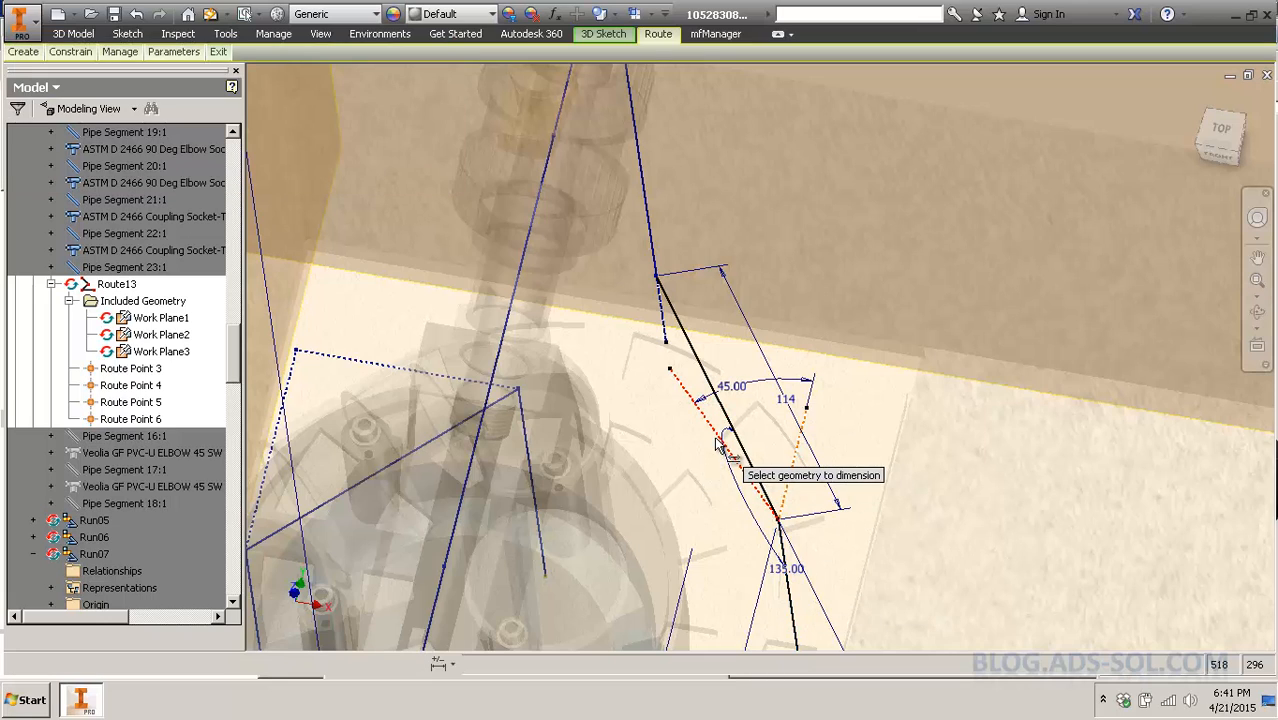
pyautogui.click(706, 487)
pyautogui.click(706, 490)
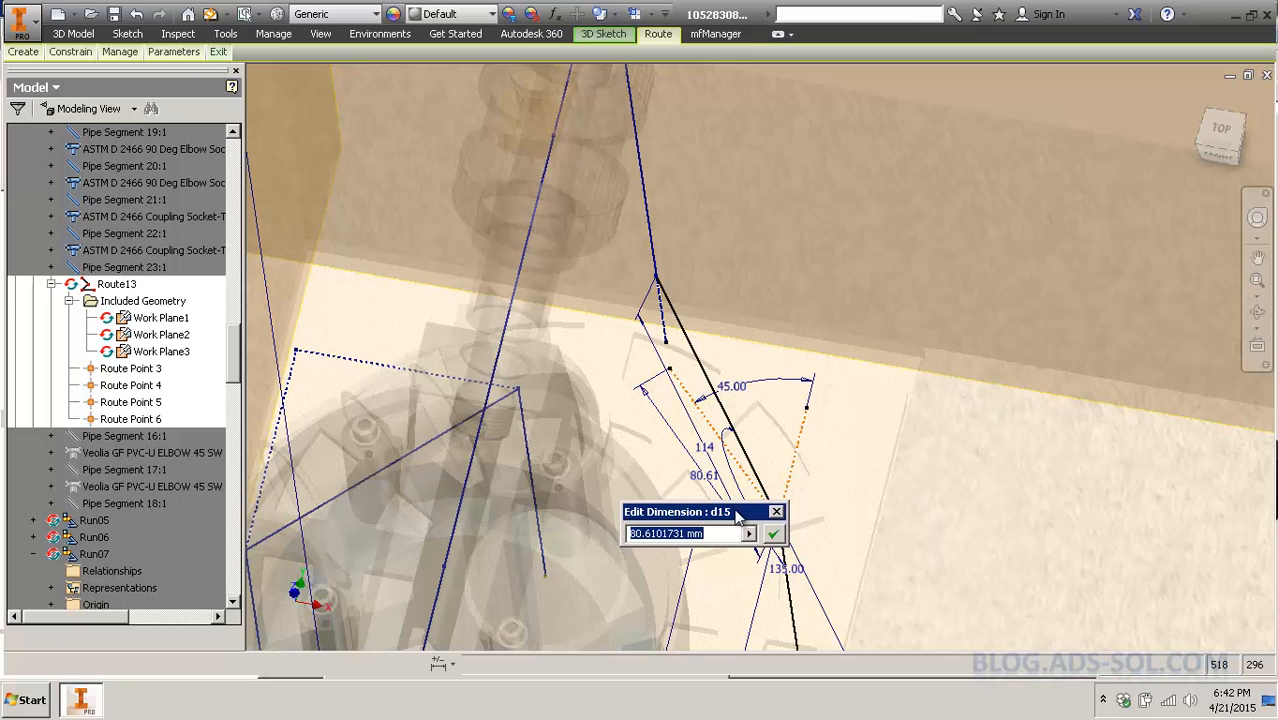
pyautogui.write('10')
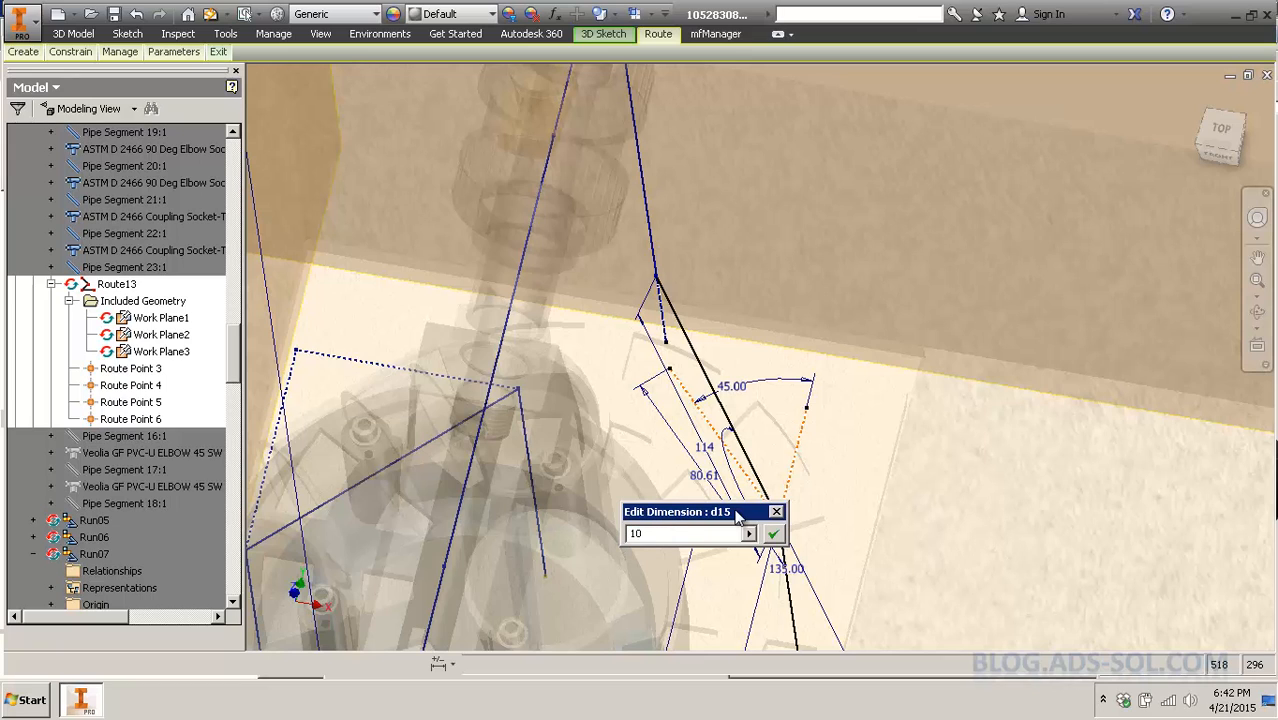
pyautogui.click(773, 534)
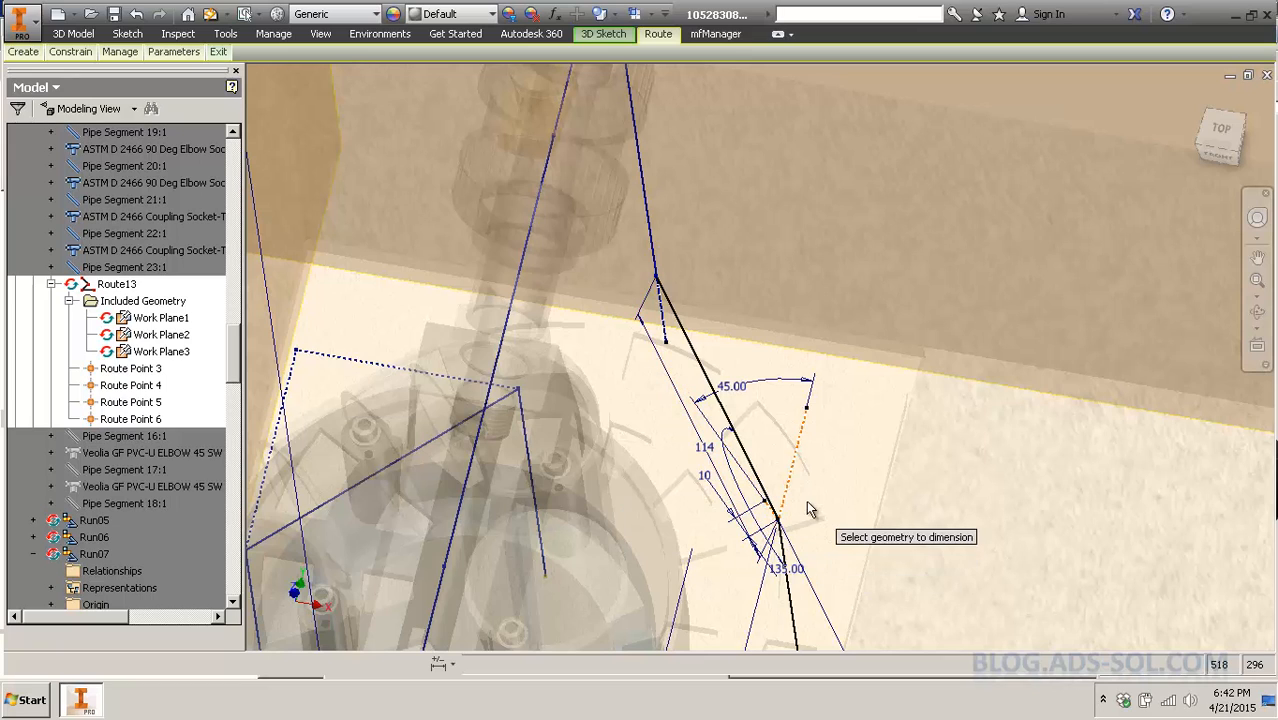
# Dimension the other construction line at the lower node, on the far side of the 45-degree angle, to 10 mm.
pyautogui.scroll(2, 806, 500)
pyautogui.click(778, 445)
pyautogui.click(794, 445)
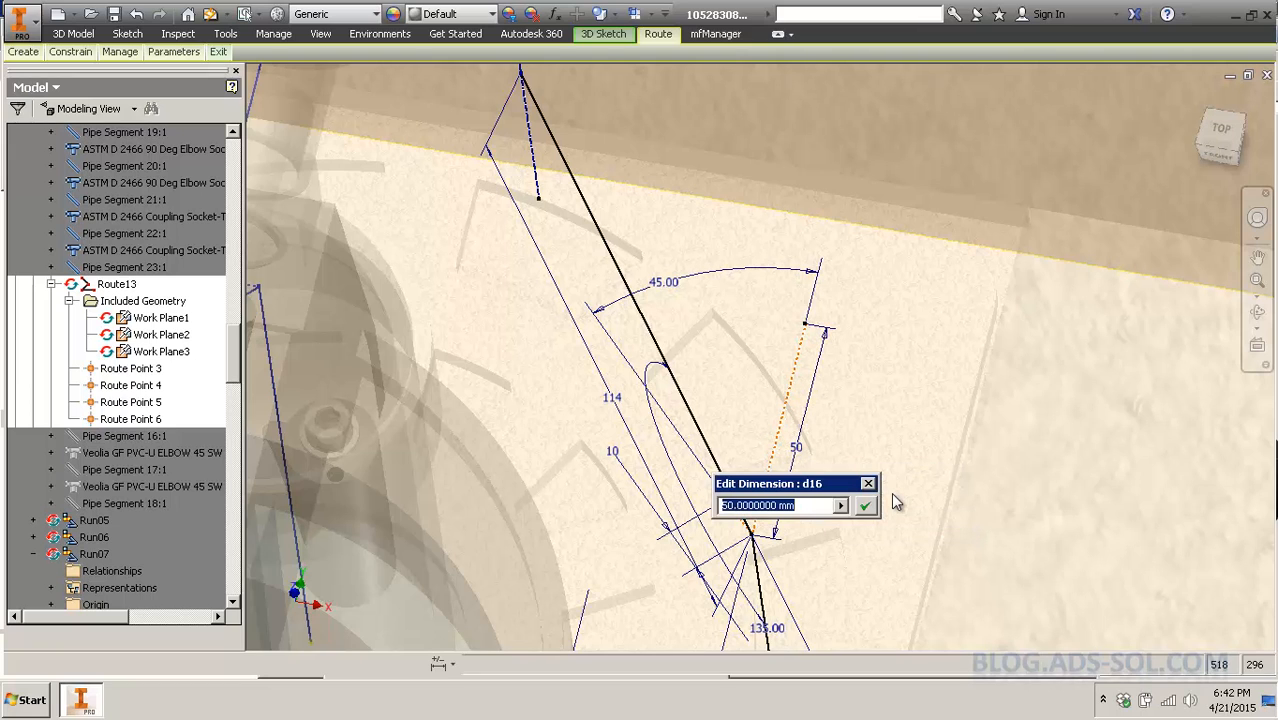
pyautogui.write('10')
pyautogui.press('Return')
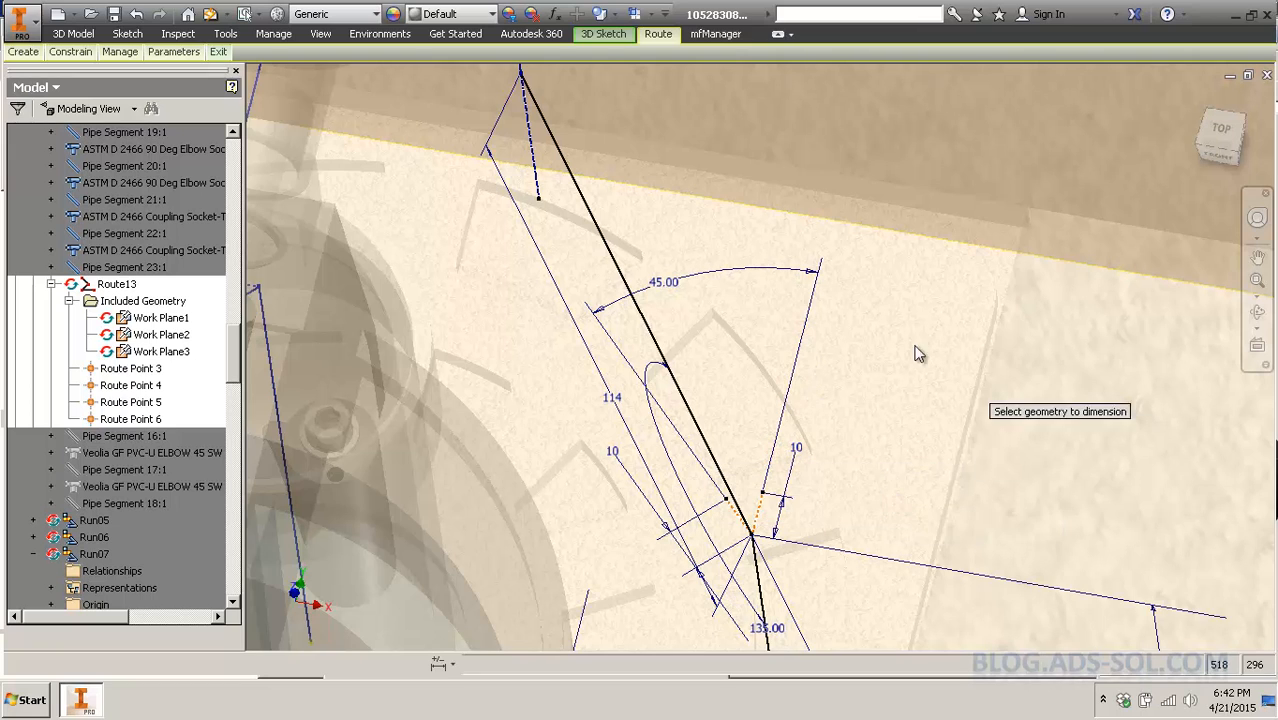
# Constrain the free end of the upper node's construction line coincident with the angled 10 mm construction line.
pyautogui.scroll(-2, 809, 251)
pyautogui.click(824, 392)
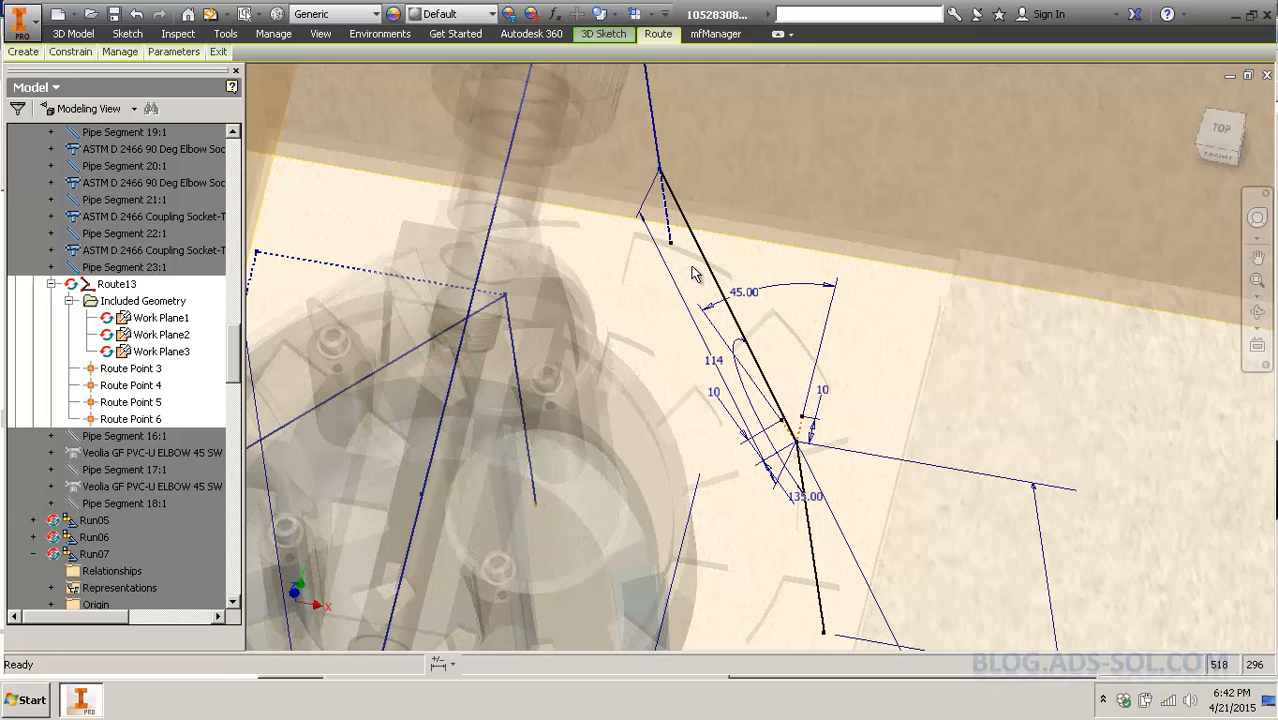
pyautogui.press('d')
pyautogui.click(671, 242)
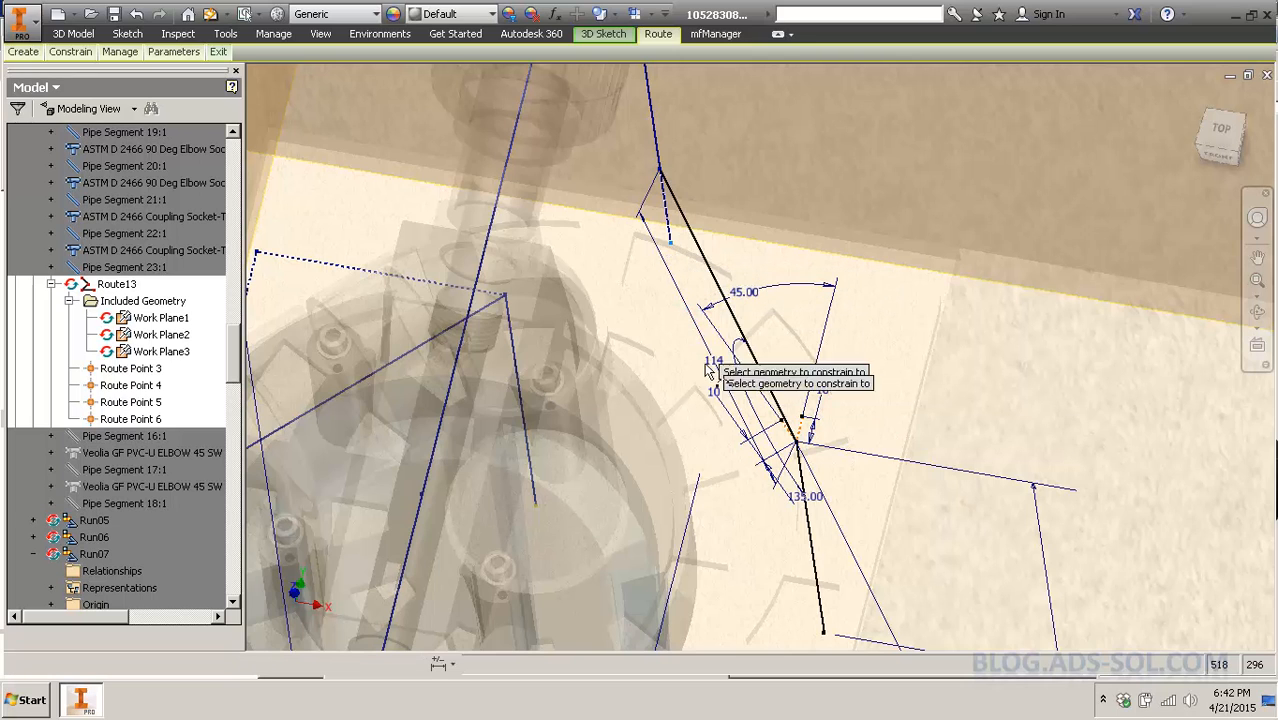
pyautogui.scroll(2, 790, 430)
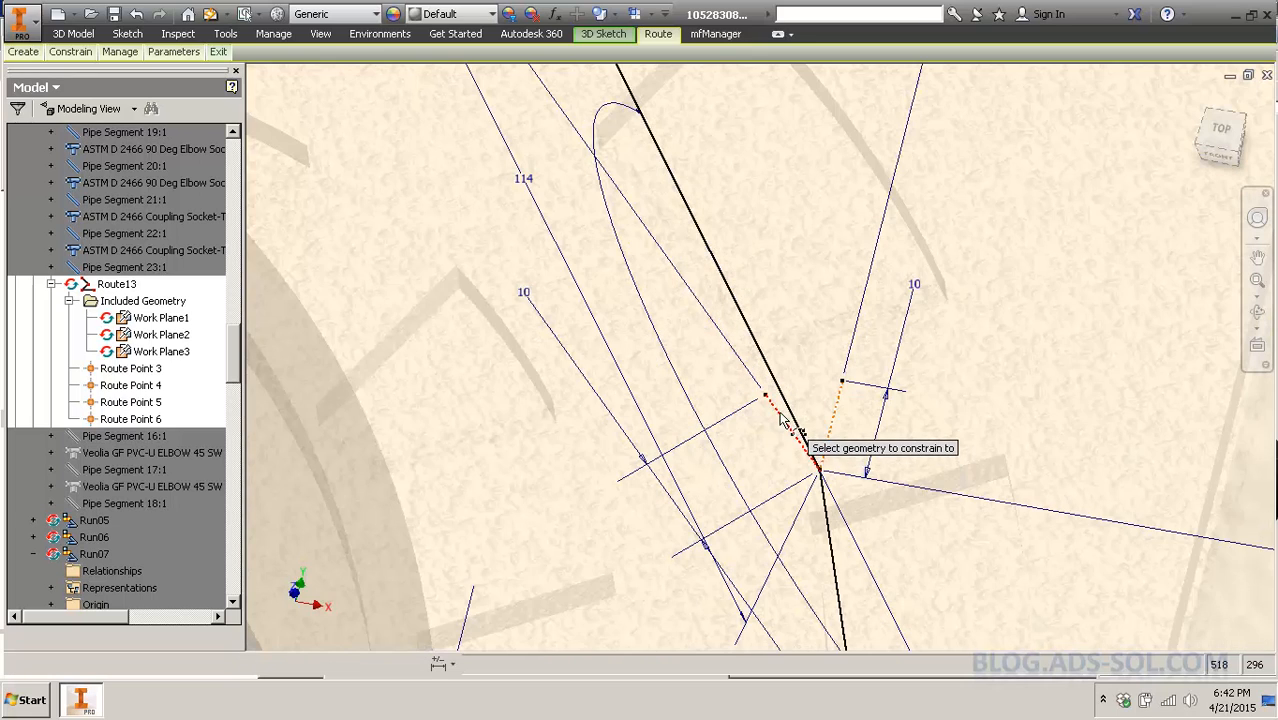
pyautogui.click(760, 474)
pyautogui.scroll(-2, 760, 477)
pyautogui.press('Escape')
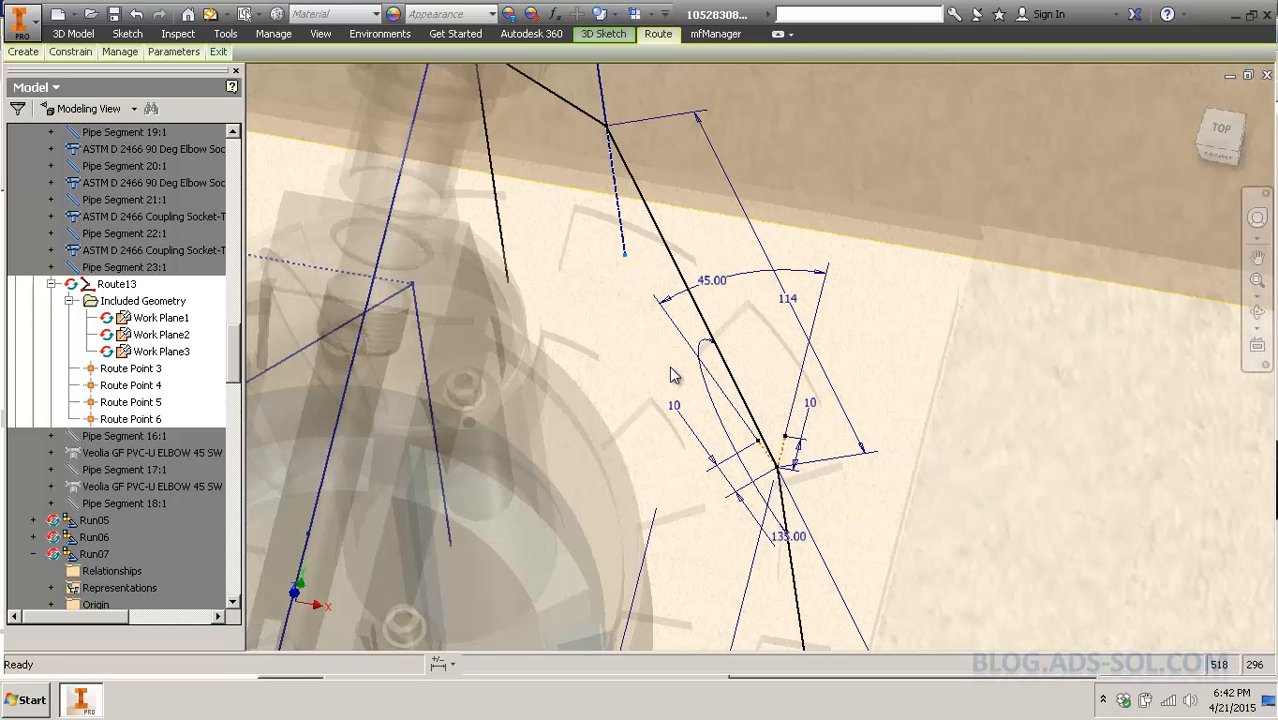
# Hide Work Plane1, Work Plane2 and Work Plane3 included in Route13 and finish editing the route.
pyautogui.scroll(-3, 631, 290)
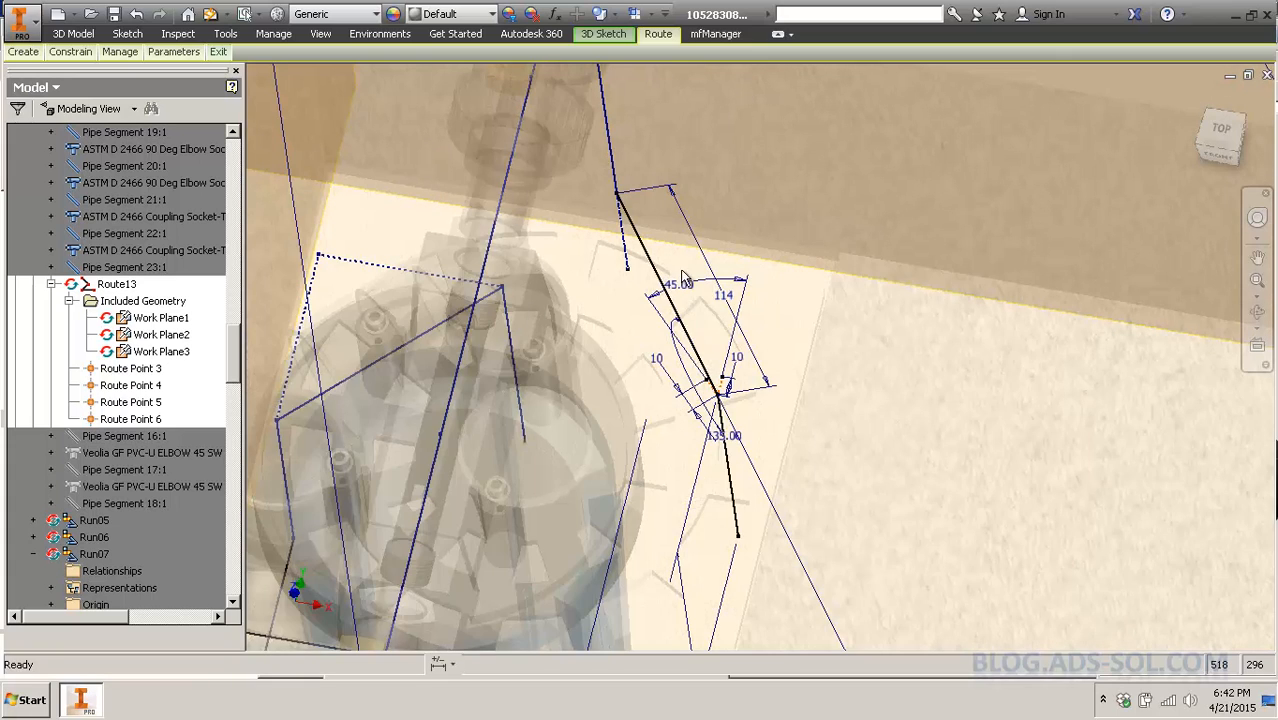
pyautogui.click(170, 319)
pyautogui.keyDown('shift'); pyautogui.click(168, 353); pyautogui.keyUp('shift')
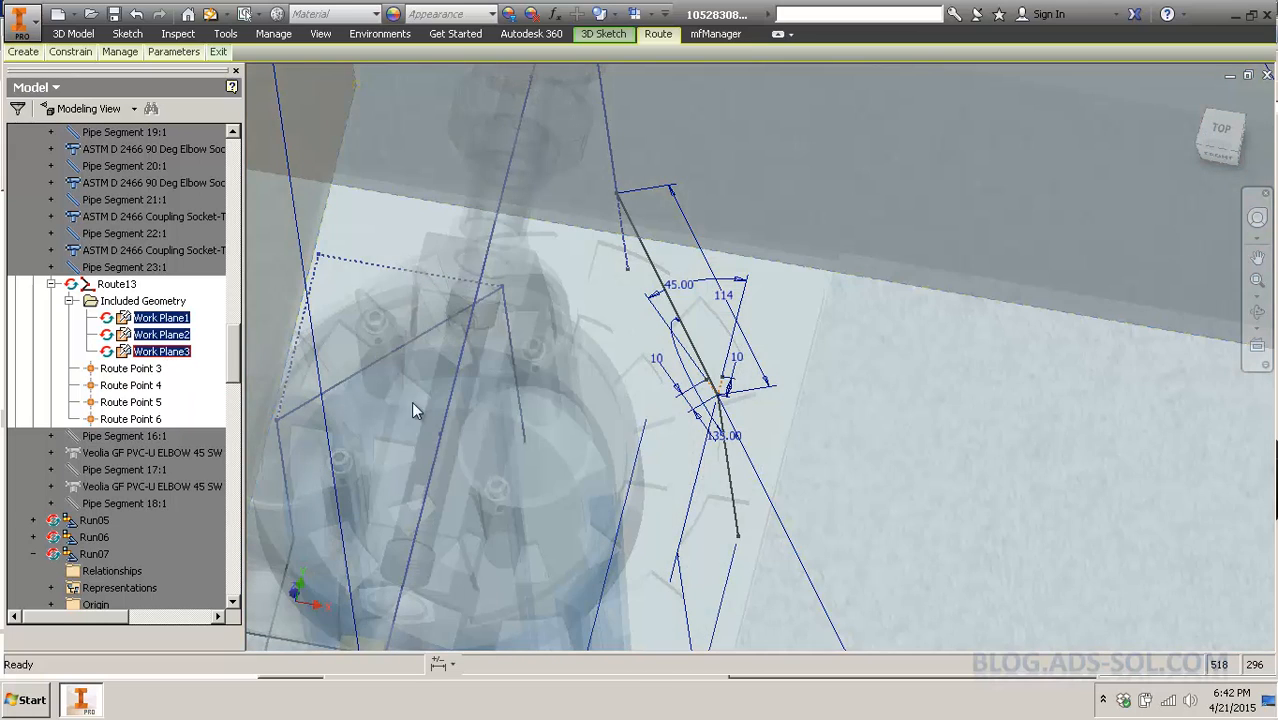
pyautogui.click(867, 425)
pyautogui.scroll(3, 784, 360)
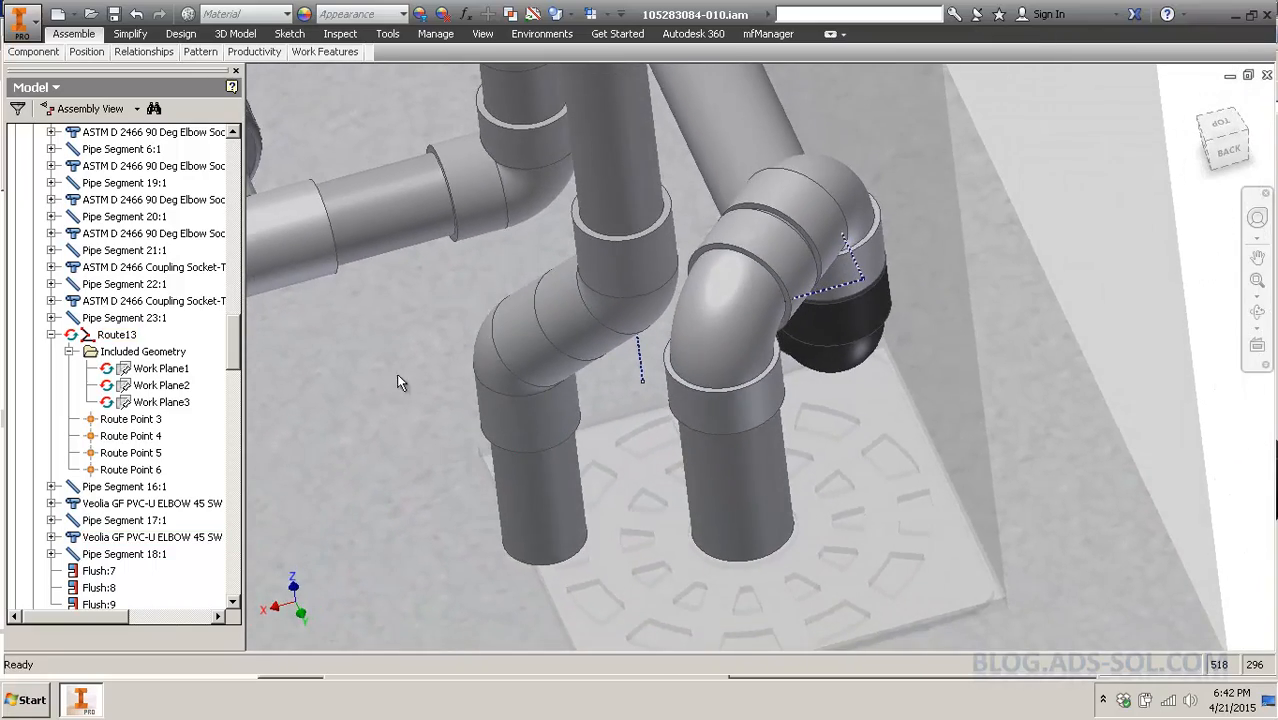
# Open Route05 for editing and examine the 45-degree construction triangle beside the corner drain pipe.
pyautogui.doubleClick(836, 290)
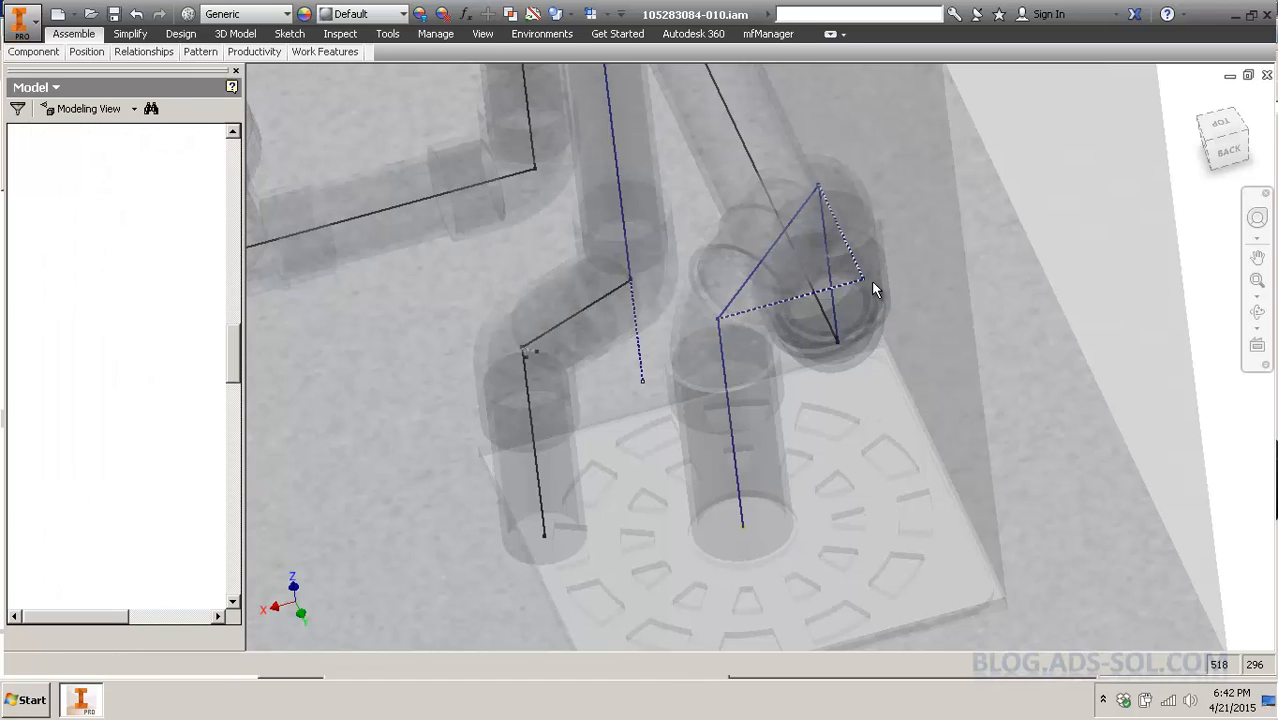
pyautogui.scroll(-5, 859, 225)
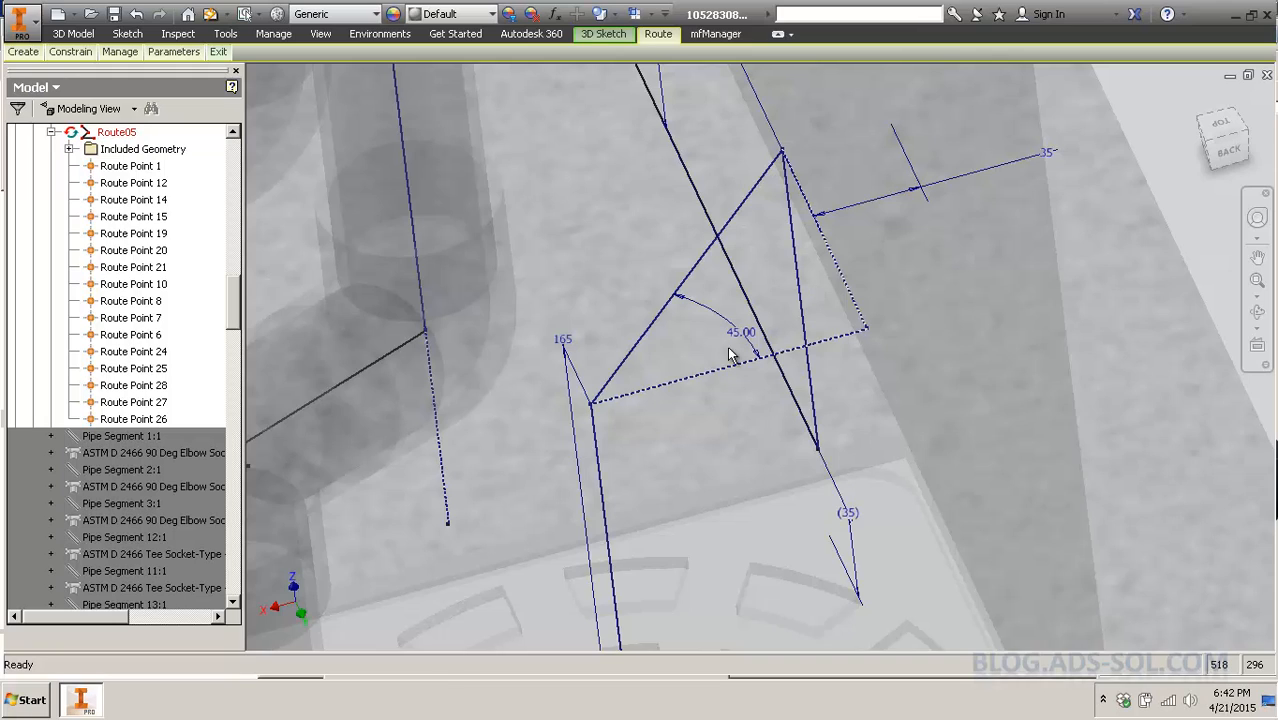
pyautogui.scroll(3, 735, 355)
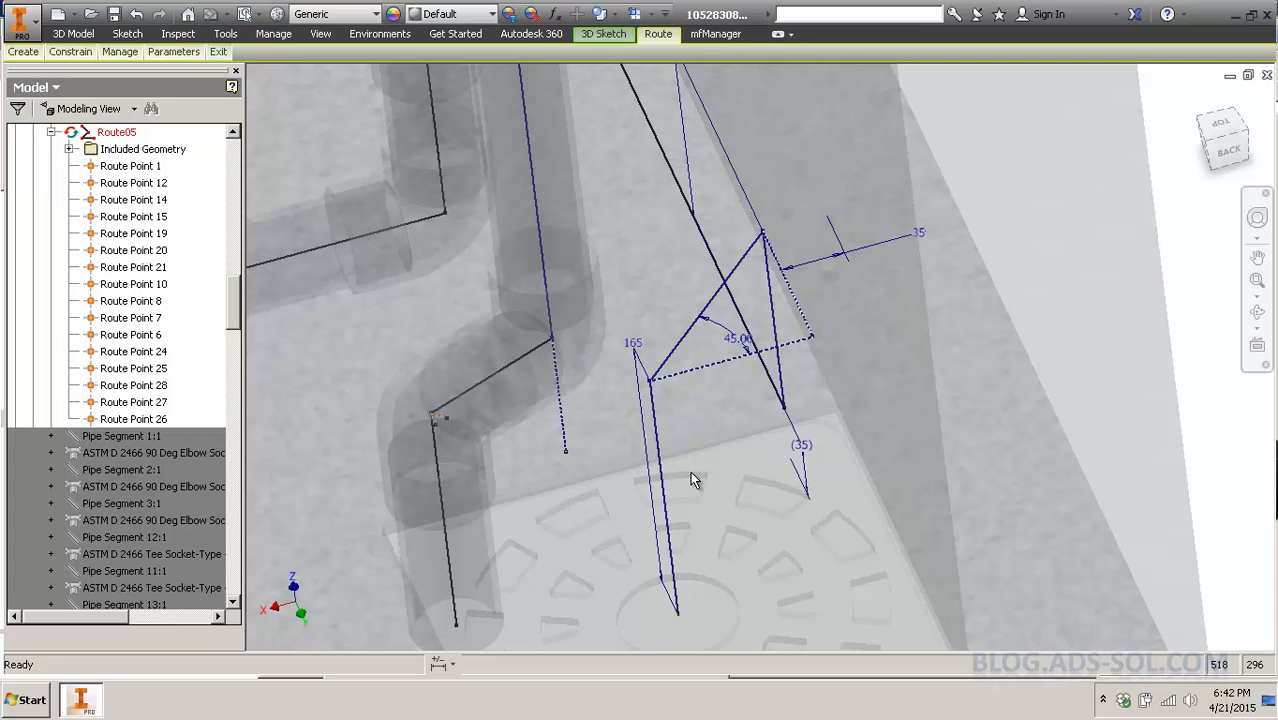
pyautogui.moveTo(691, 471)
pyautogui.keyDown('shift'); pyautogui.mouseDown(button='middle')
pyautogui.moveTo(701, 388)
pyautogui.moveTo(800, 500)
pyautogui.mouseUp(button='middle'); pyautogui.keyUp('shift')
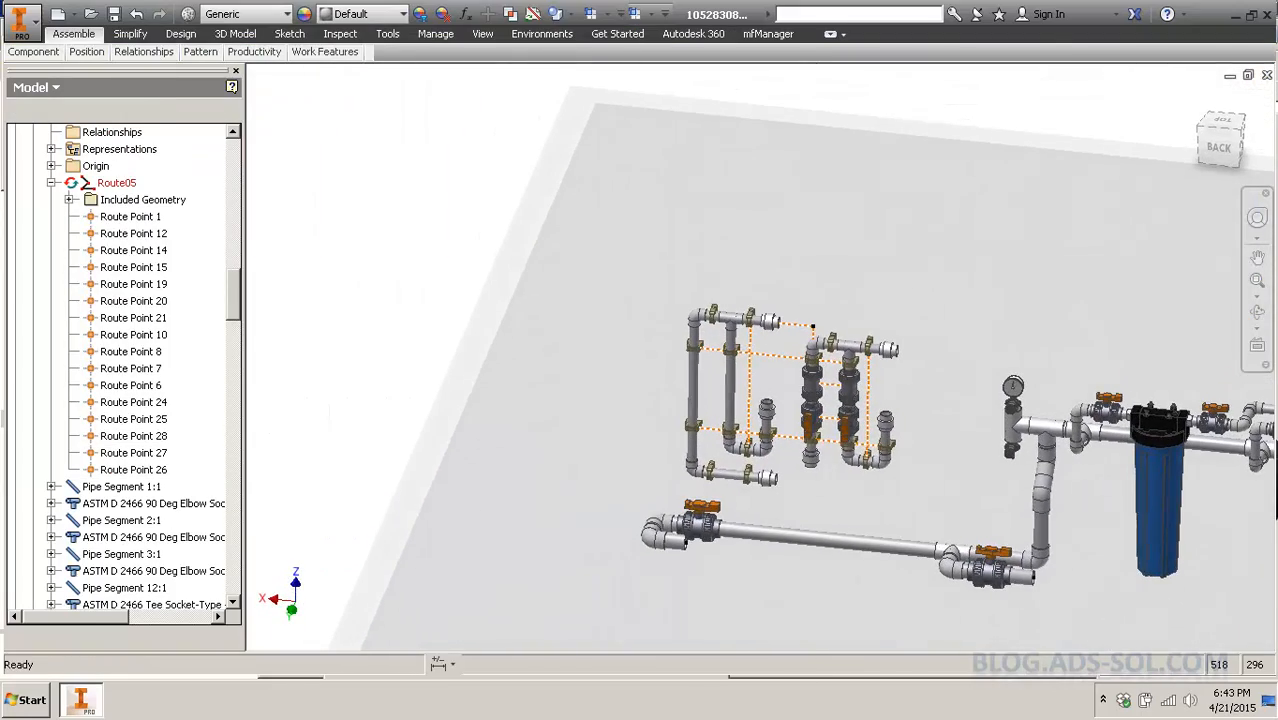
# Leave Route05, bring the valve manifold into view and collapse the entire model tree.
pyautogui.press('F2')
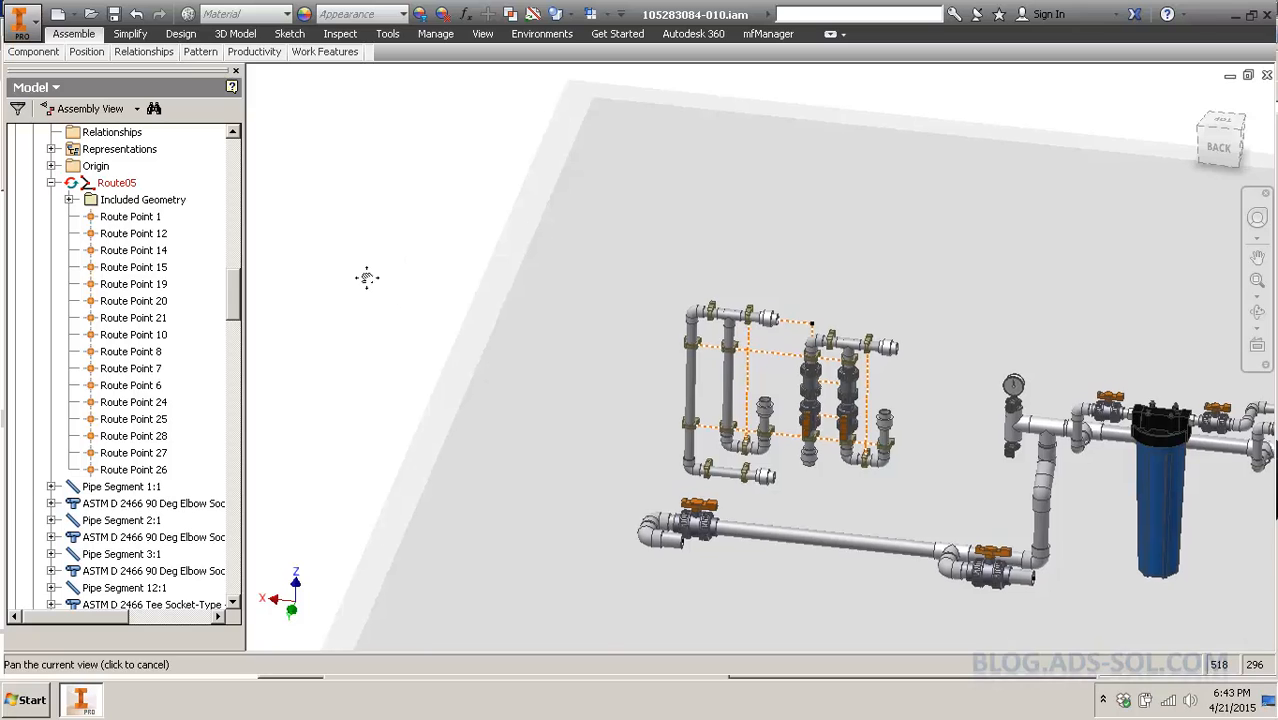
pyautogui.moveTo(366, 278); pyautogui.dragTo(104, 170, button='middle')
pyautogui.scroll(3, 489, 265)
pyautogui.moveTo(493, 262); pyautogui.dragTo(664, 251, button='middle')
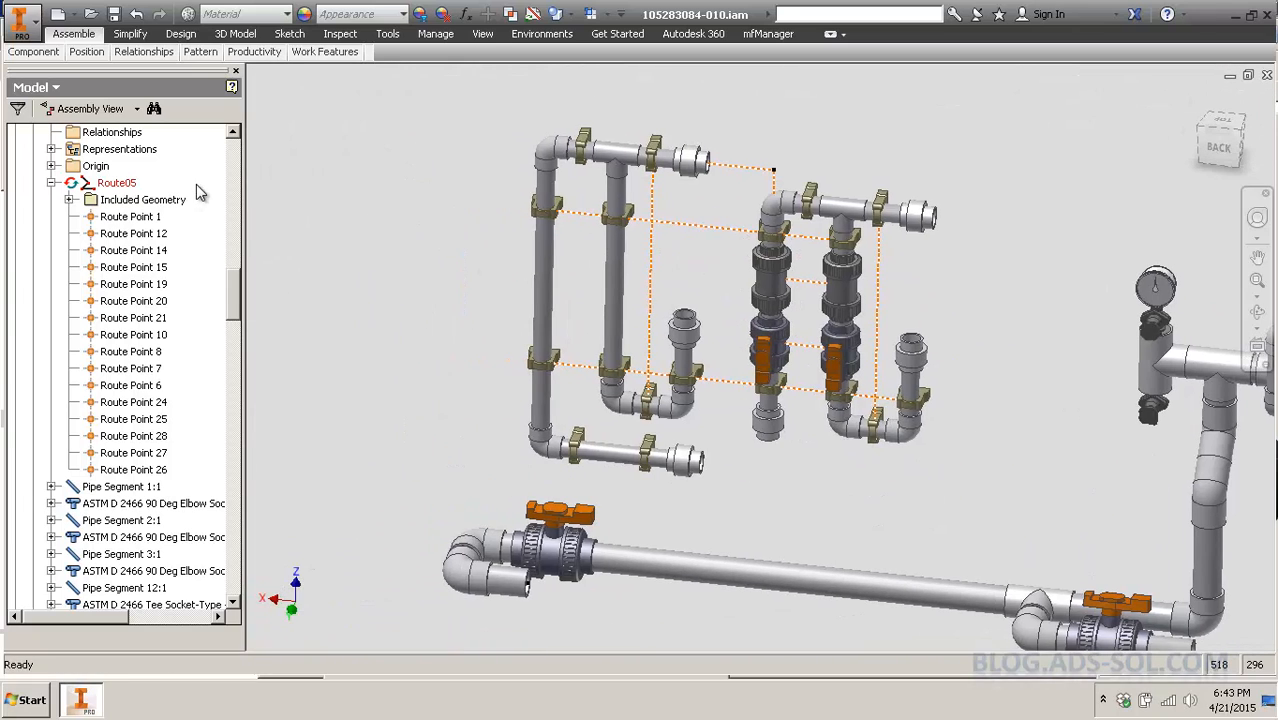
pyautogui.rightClick(196, 184)
pyautogui.press('l')
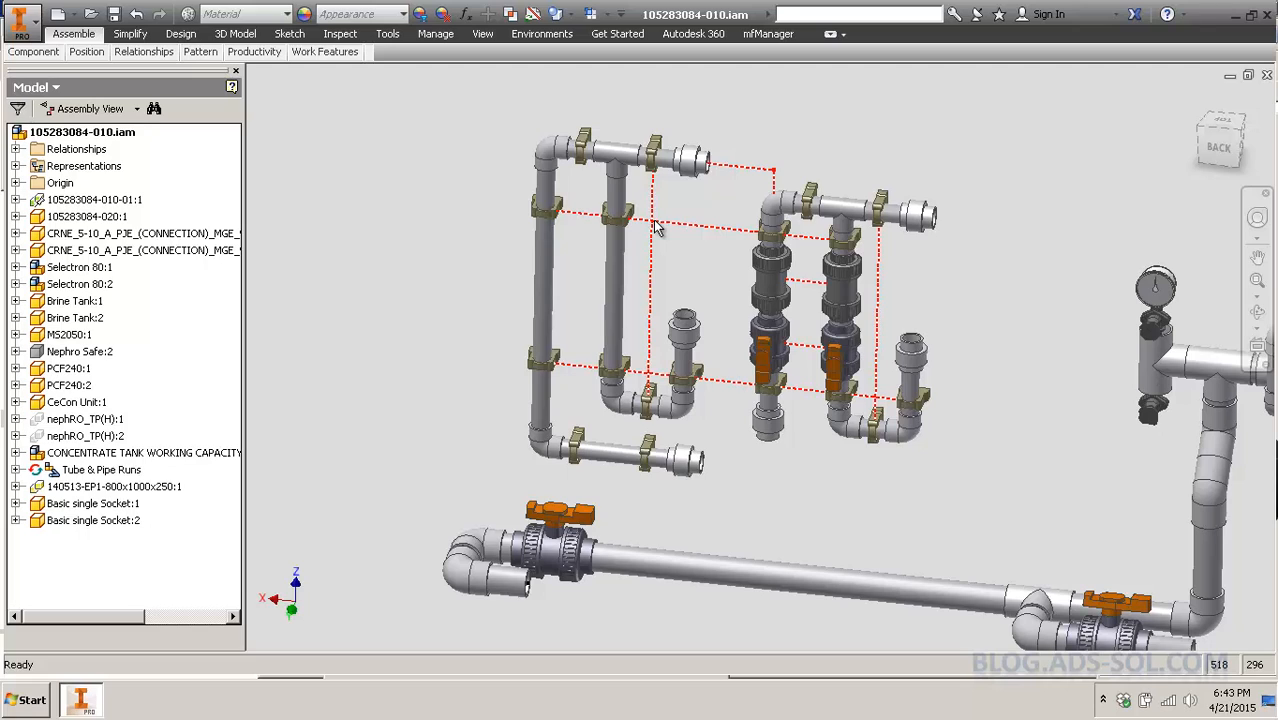
# Open the manifold's Route15 for editing, examine how its construction lines link the pipe segments, and return to the assembly.
pyautogui.doubleClick(704, 232)
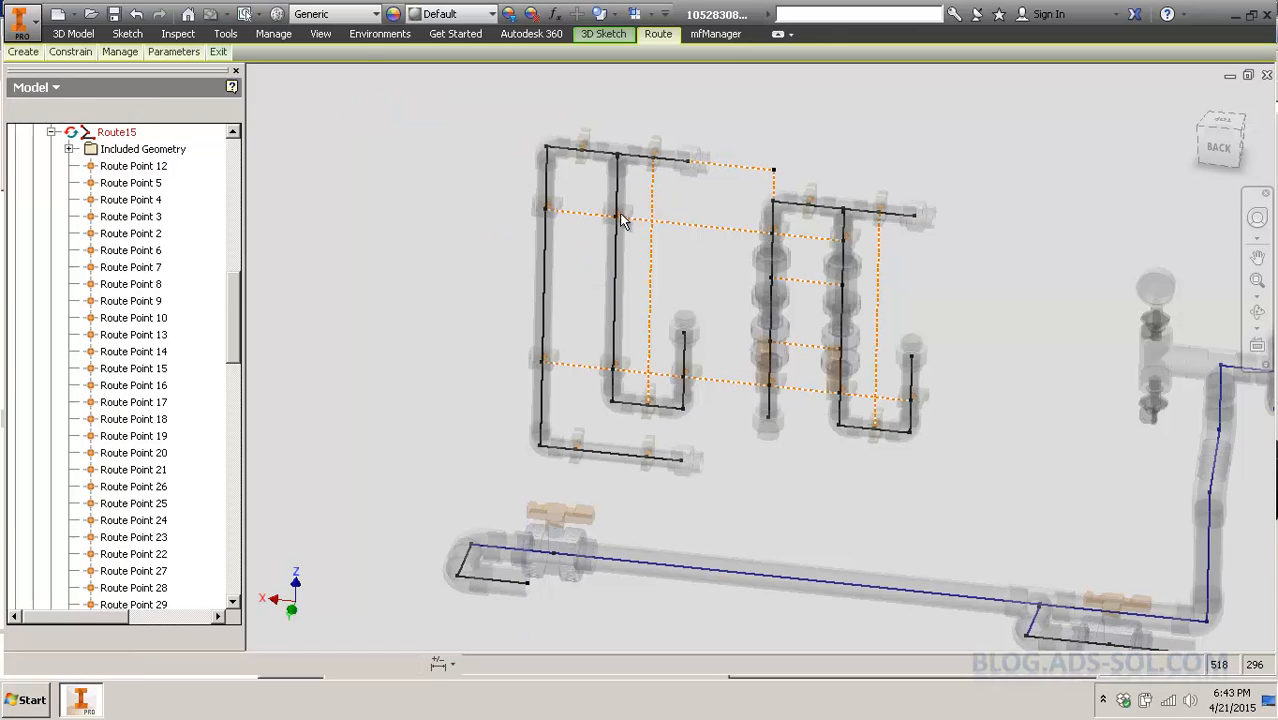
pyautogui.scroll(3, 787, 259)
pyautogui.moveTo(731, 350); pyautogui.dragTo(738, 352, button='middle')
pyautogui.moveTo(696, 234); pyautogui.dragTo(668, 304, button='middle')
pyautogui.scroll(-3, 716, 302)
pyautogui.scroll(3, 642, 303)
pyautogui.scroll(-2, 643, 302)
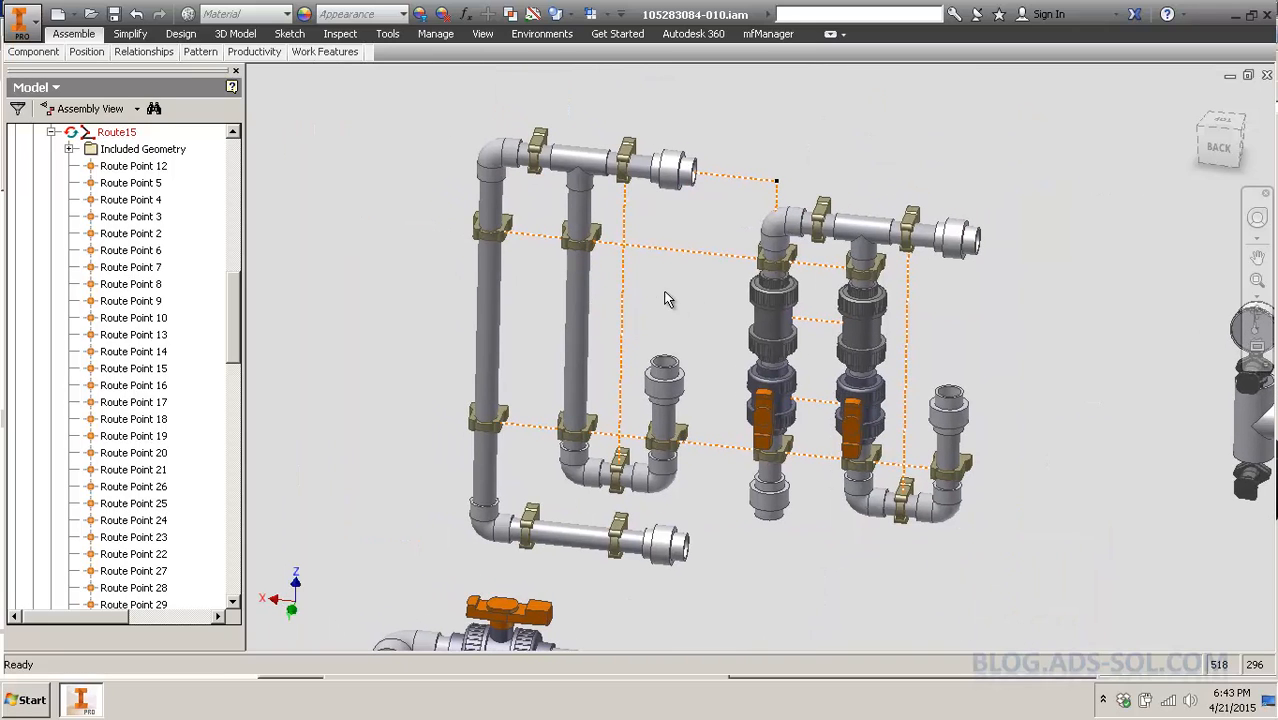
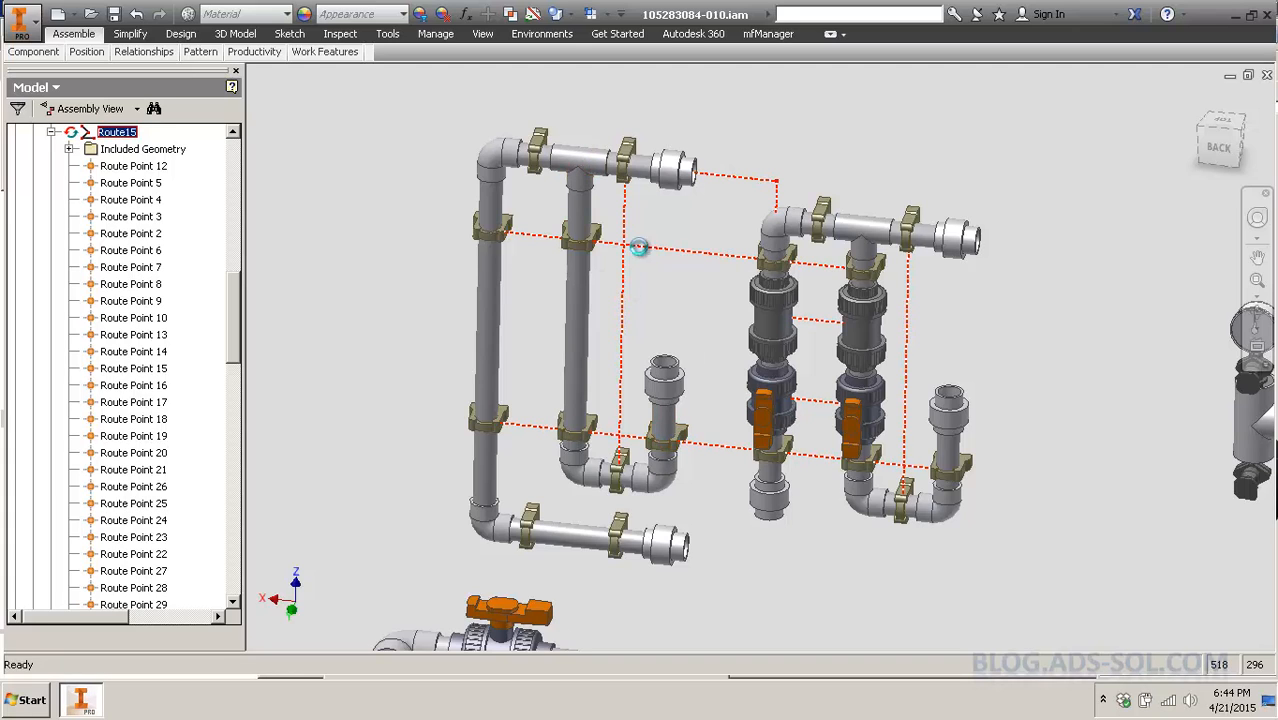
# Edit Route15 and delete the lower short construction line between the valve pipes and the long upper horizontal construction line.
pyautogui.doubleClick(638, 247)
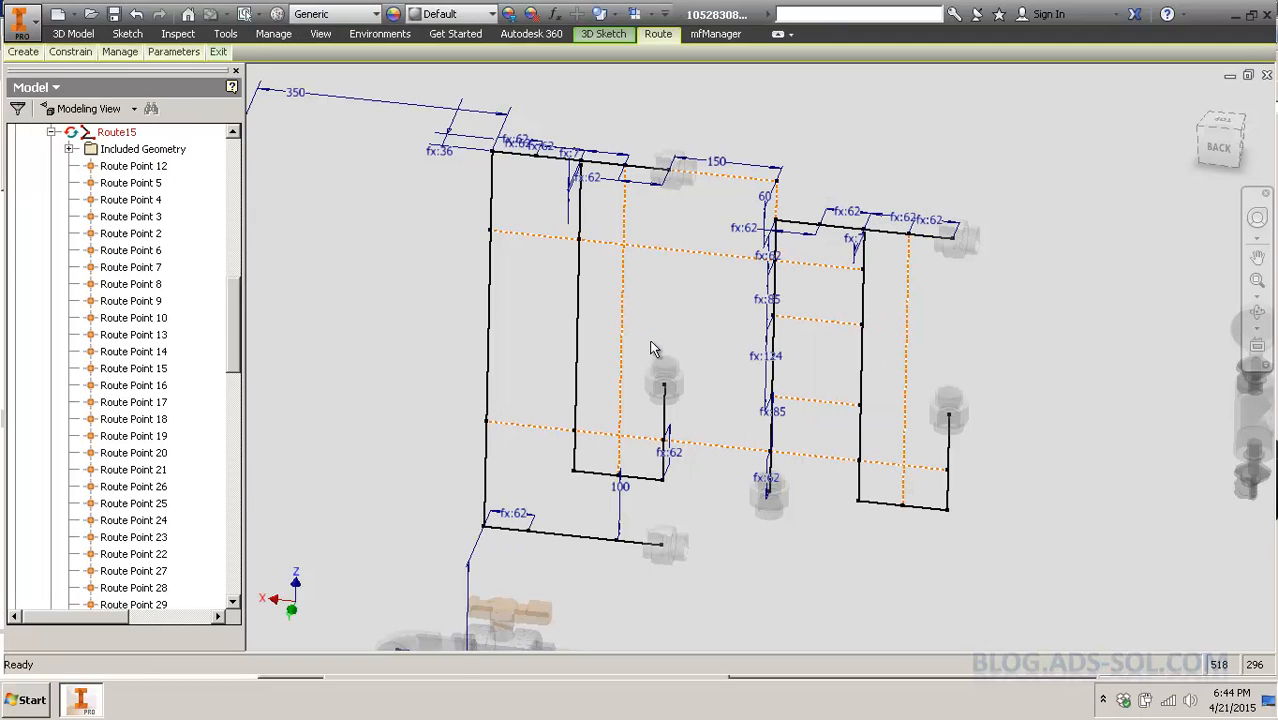
pyautogui.scroll(4, 836, 430)
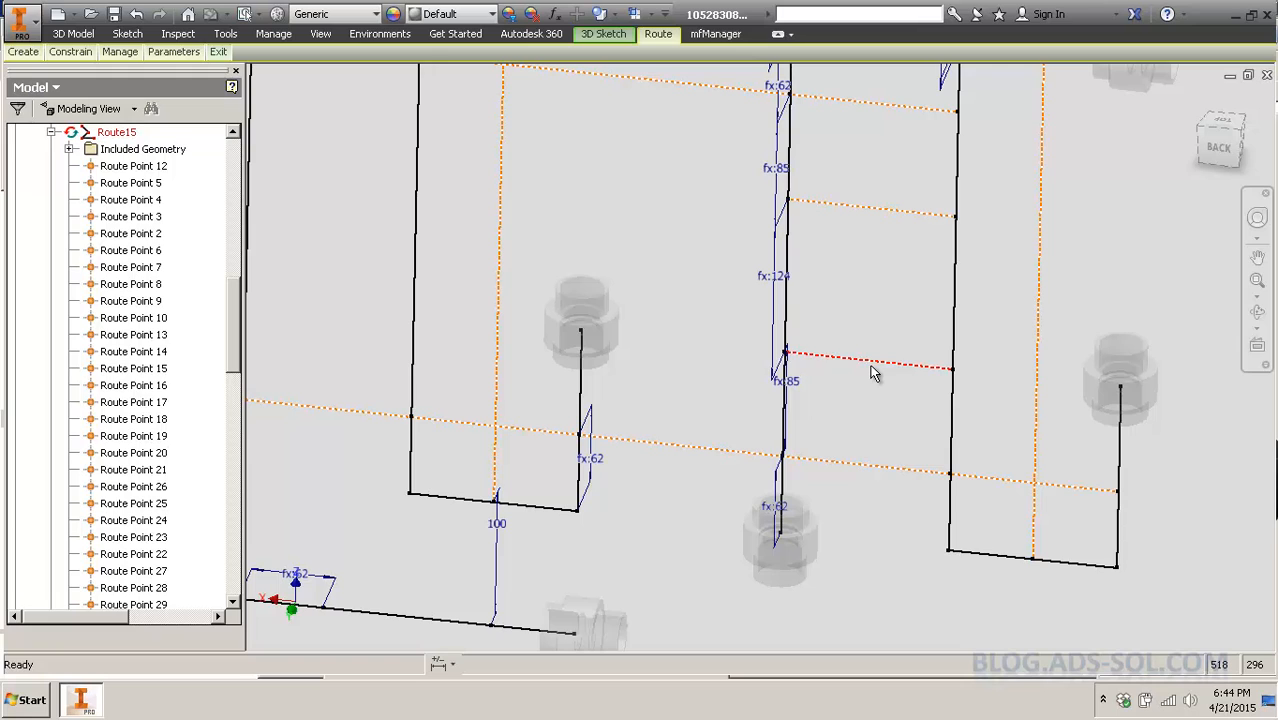
pyautogui.scroll(-3, 873, 371)
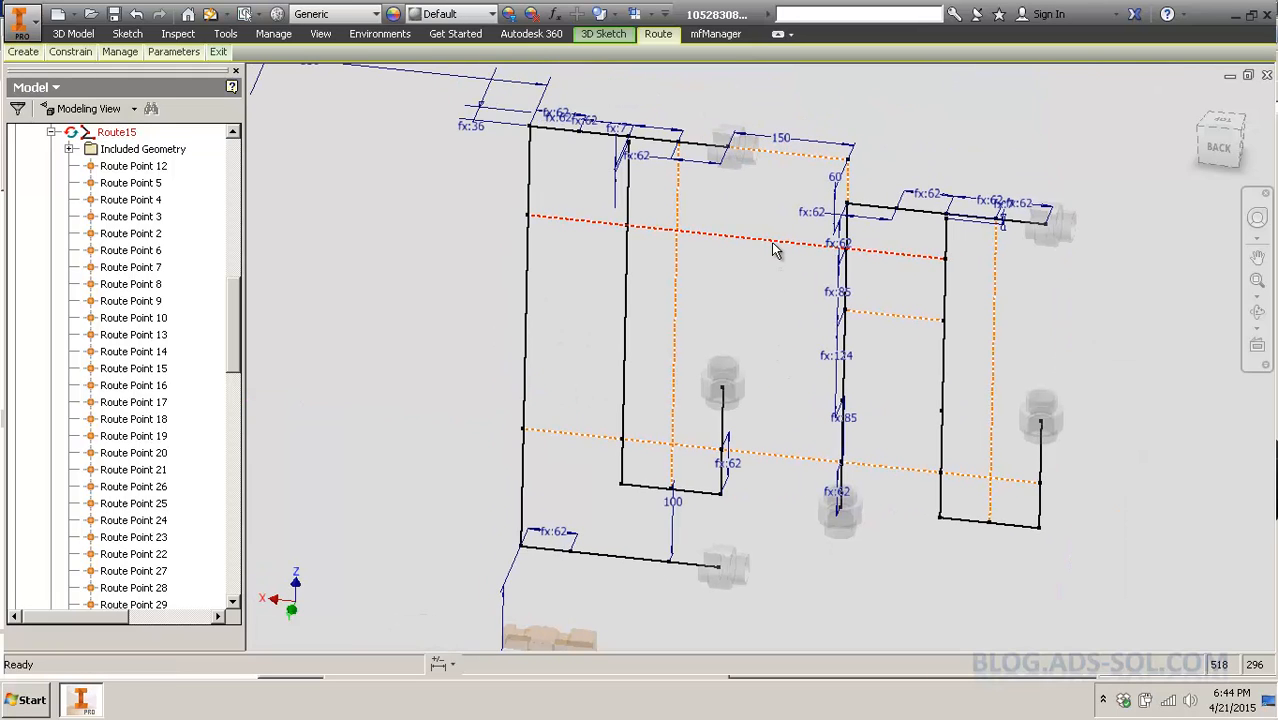
pyautogui.click(777, 249)
pyautogui.press('Delete')
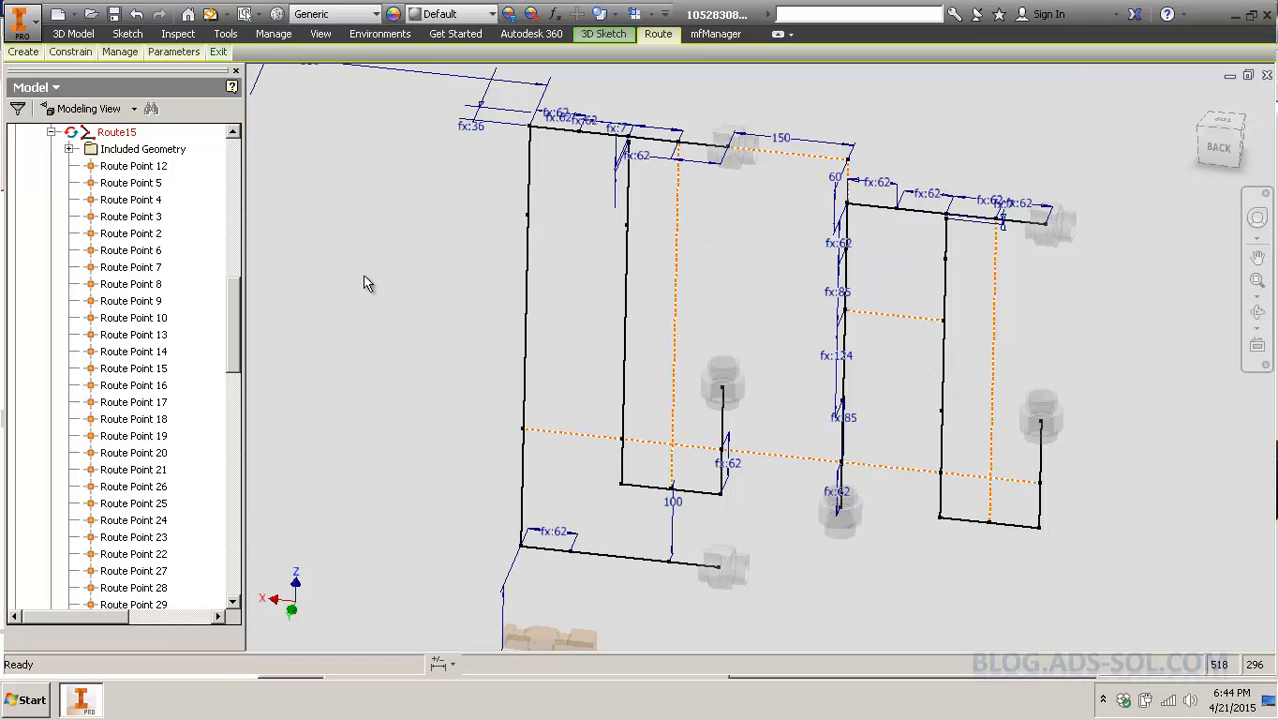
# Draw a horizontal construction line about 285 mm long from the upper node on the manifold's outermost vertical segment.
pyautogui.rightClick(528, 222)
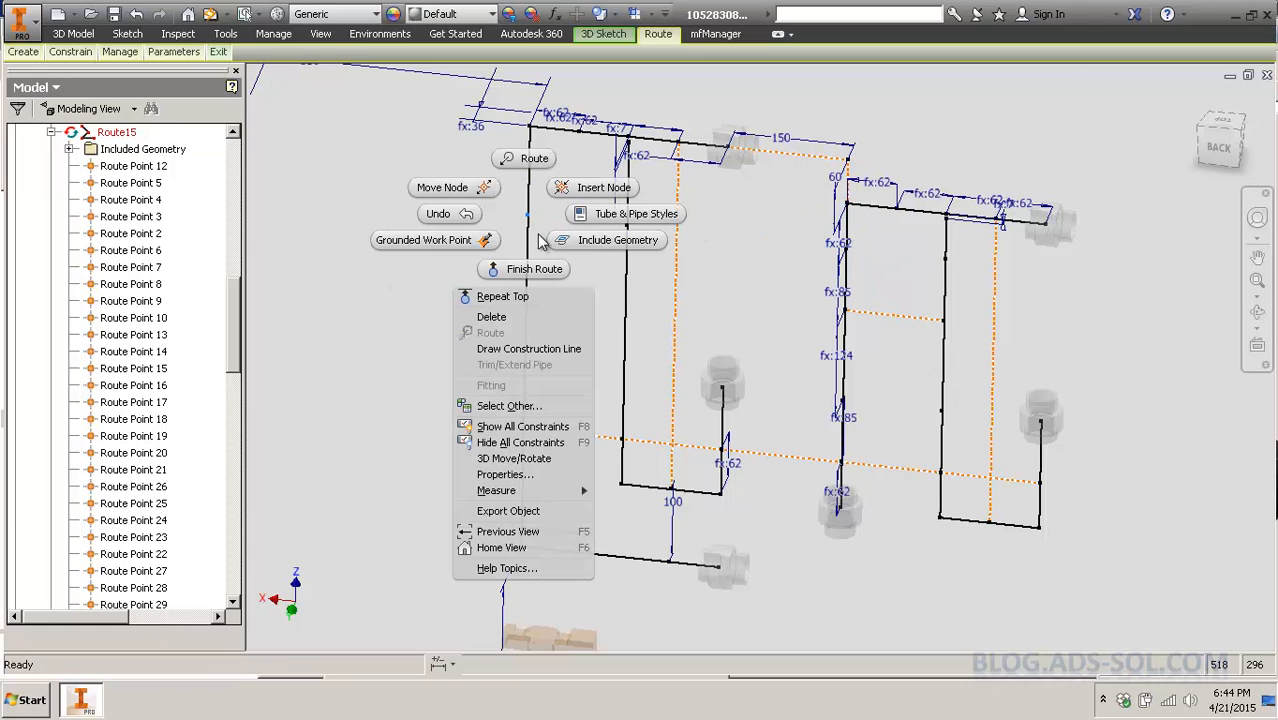
pyautogui.click(560, 346)
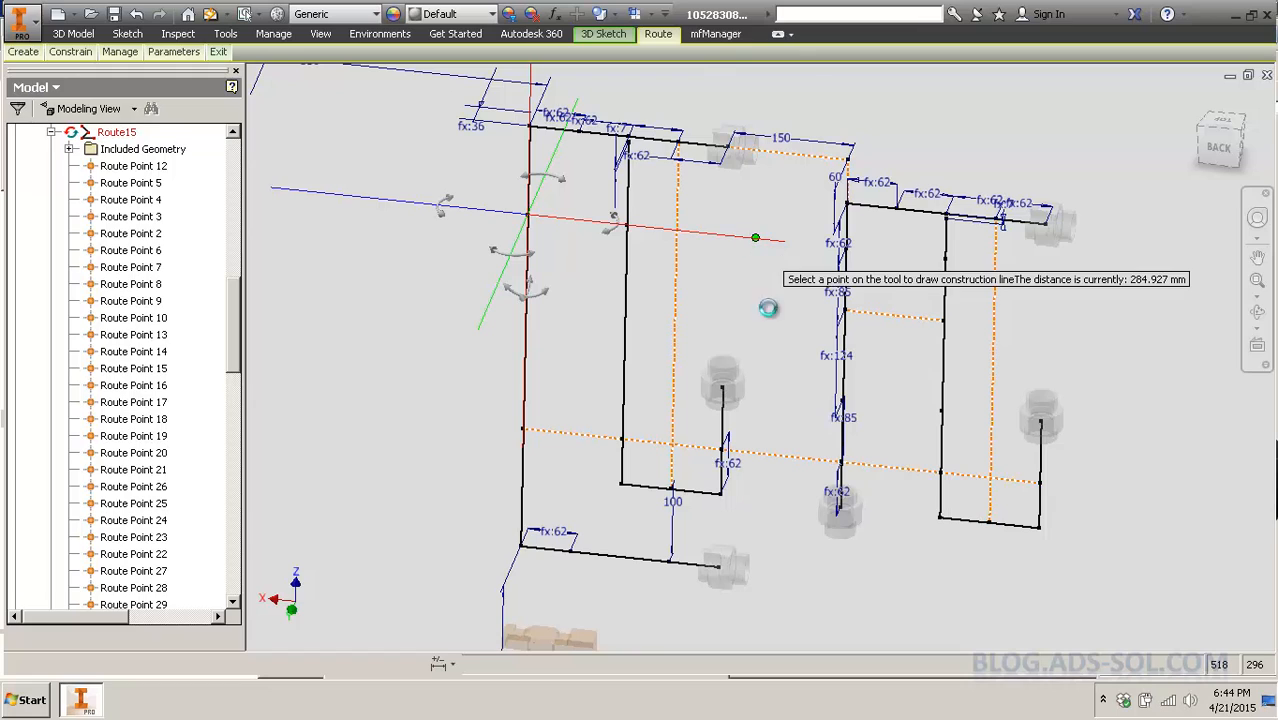
pyautogui.click(754, 238)
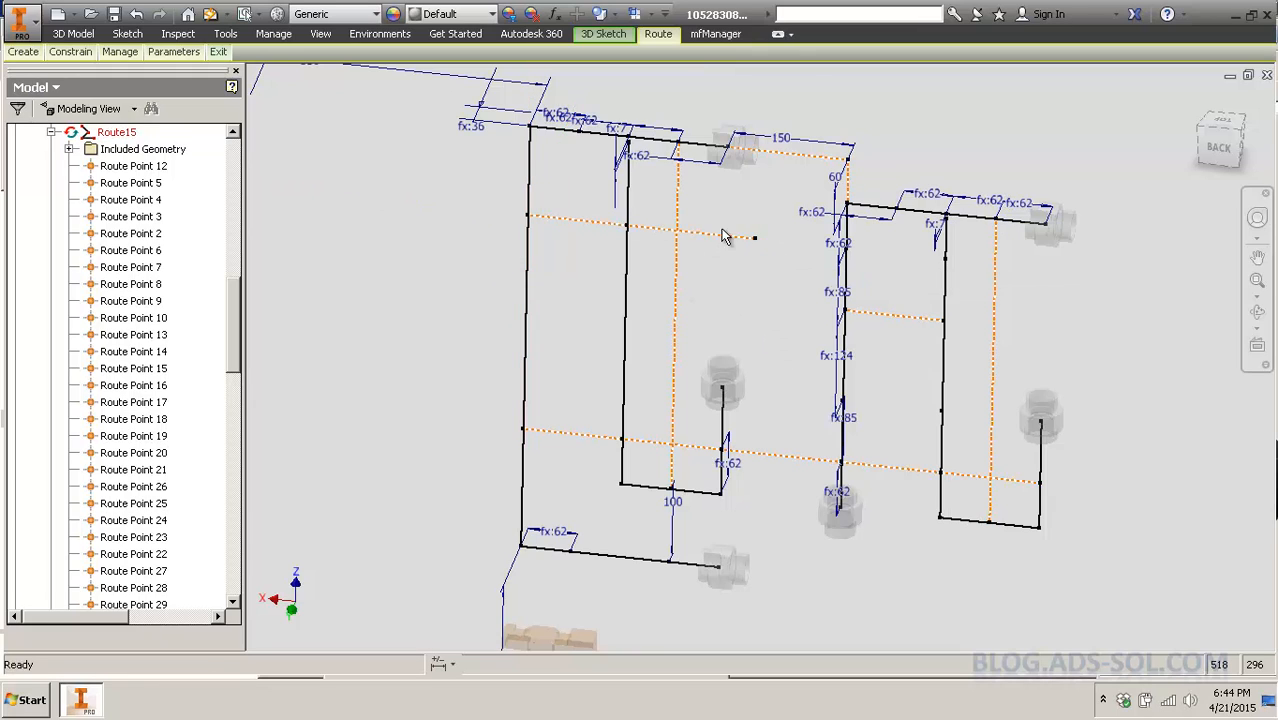
# Make Work Plane1 through Work Plane4 in Route15's included geometry visible.
pyautogui.scroll(-4, 565, 280)
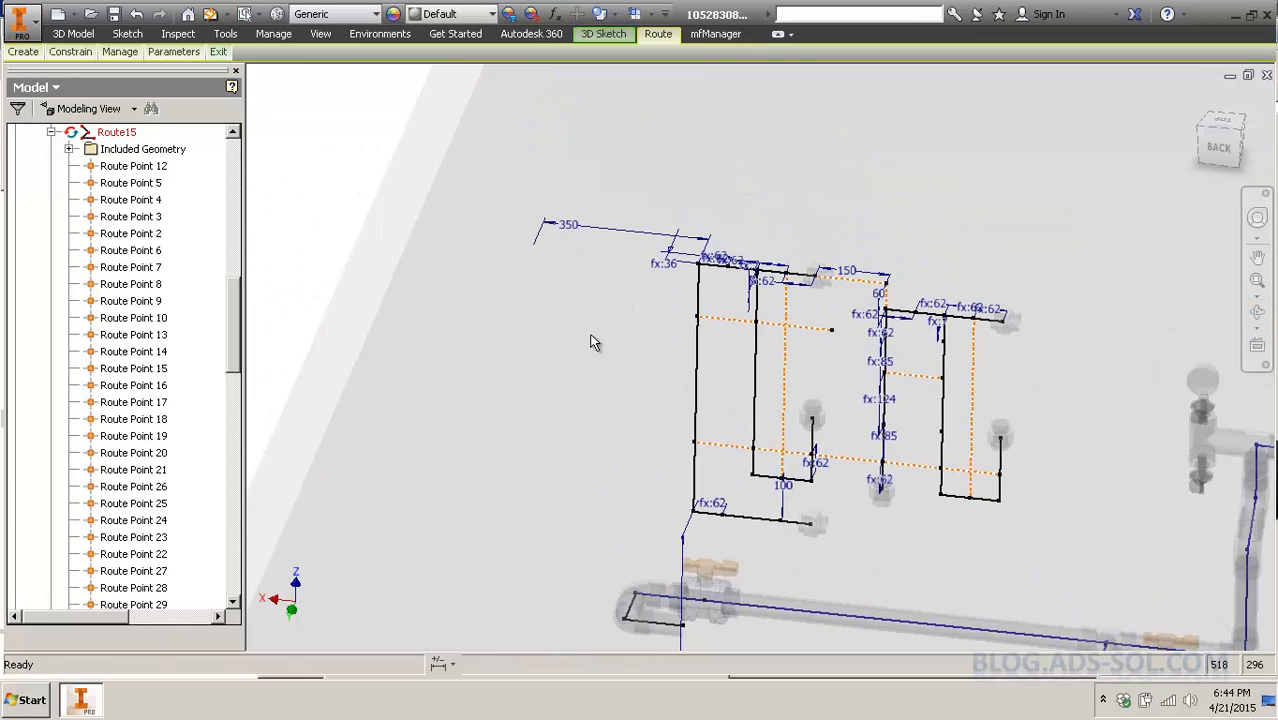
pyautogui.moveTo(580, 293); pyautogui.dragTo(566, 388, button='middle')
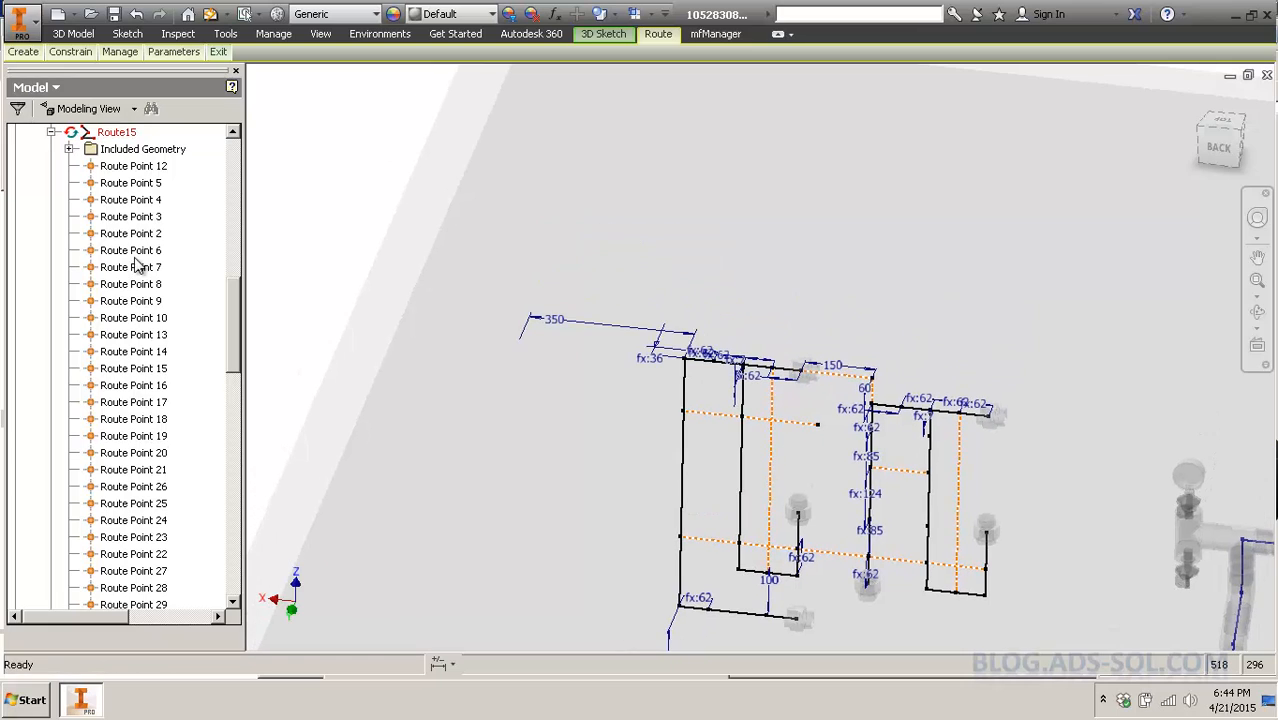
pyautogui.click(69, 149)
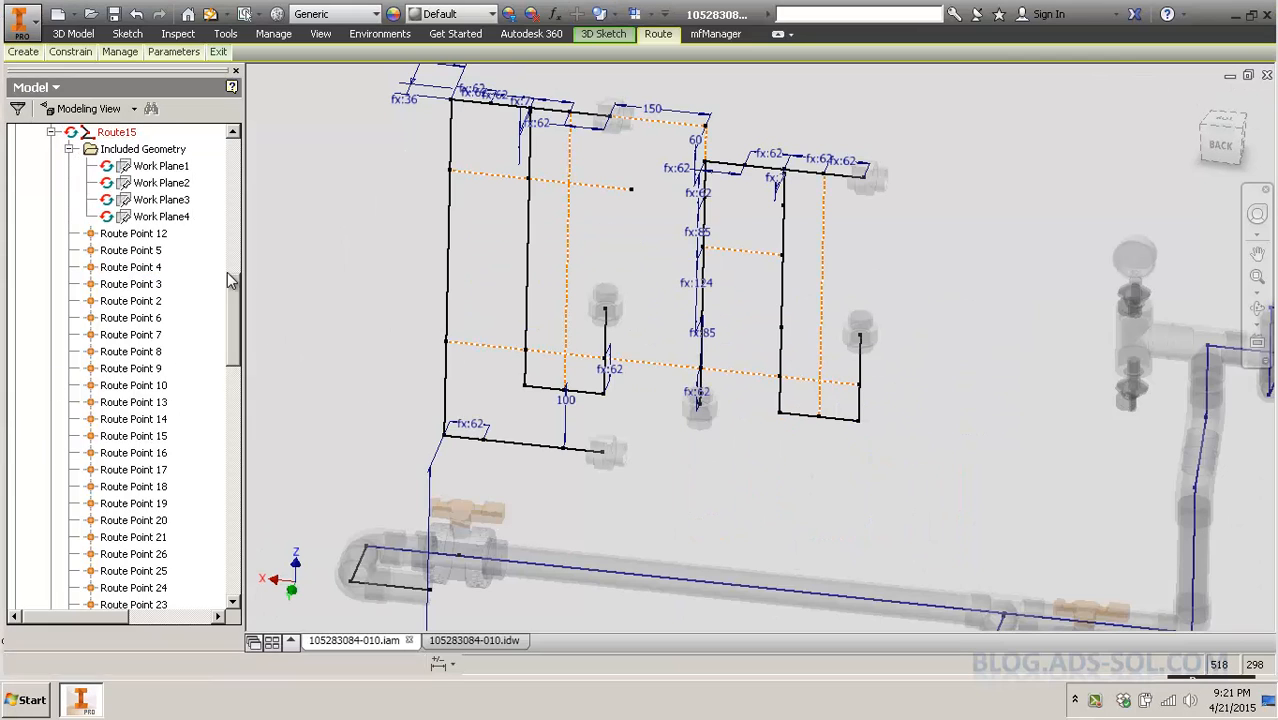
pyautogui.keyDown('shift'); pyautogui.click(165, 216); pyautogui.keyUp('shift')
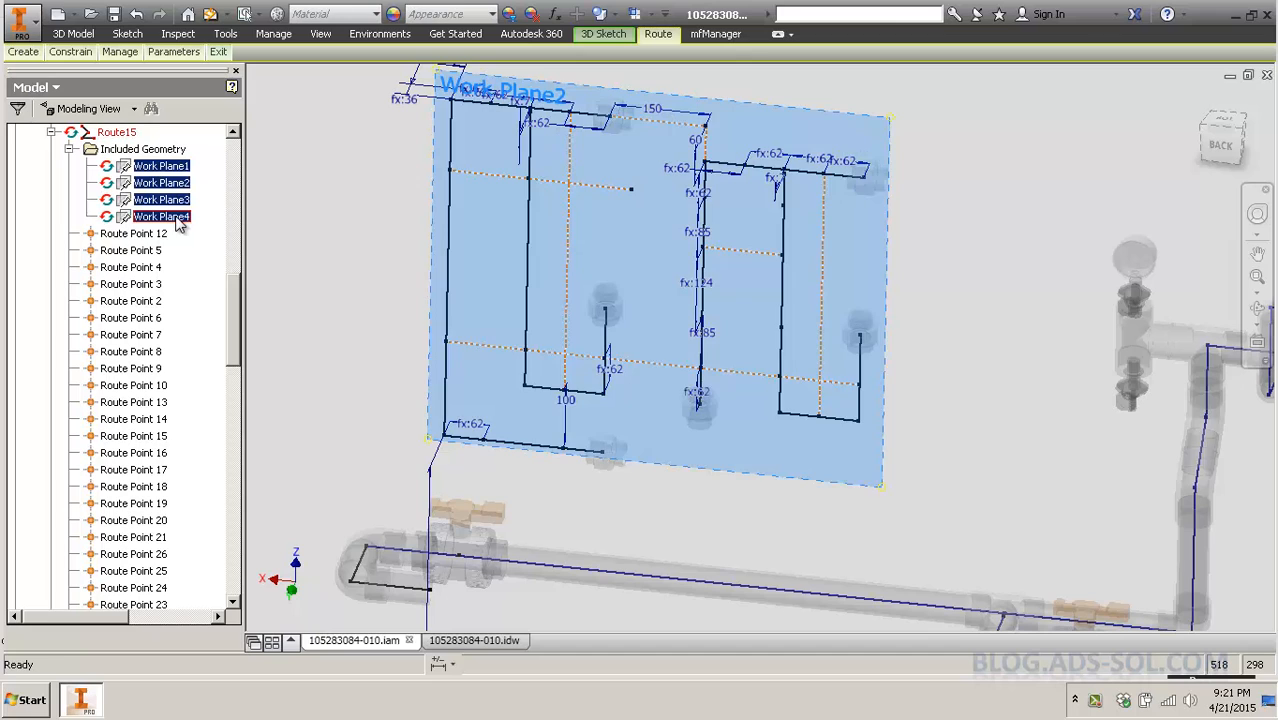
pyautogui.rightClick(176, 217)
pyautogui.click(235, 322)
pyautogui.click(366, 338)
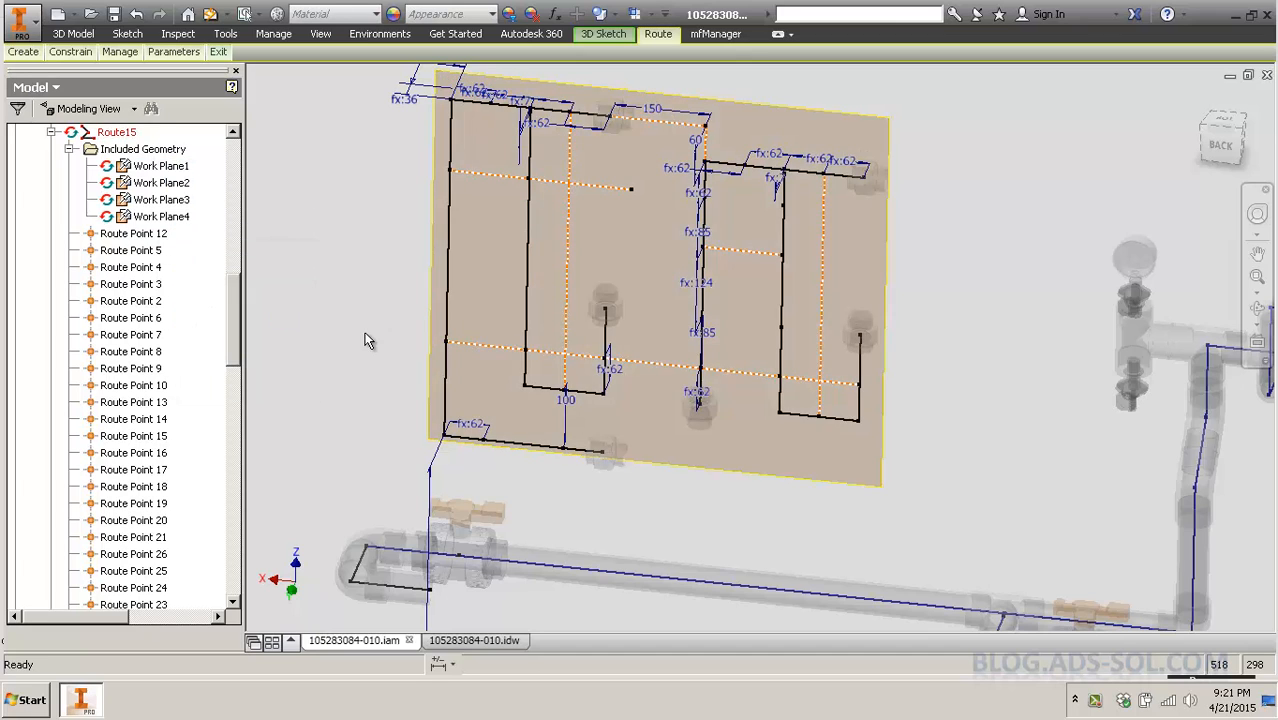
# Constrain the new upper horizontal construction line perpendicular to the side-wall work plane.
pyautogui.moveTo(673, 338); pyautogui.dragTo(775, 375, button='middle')
pyautogui.scroll(-3, 738, 300)
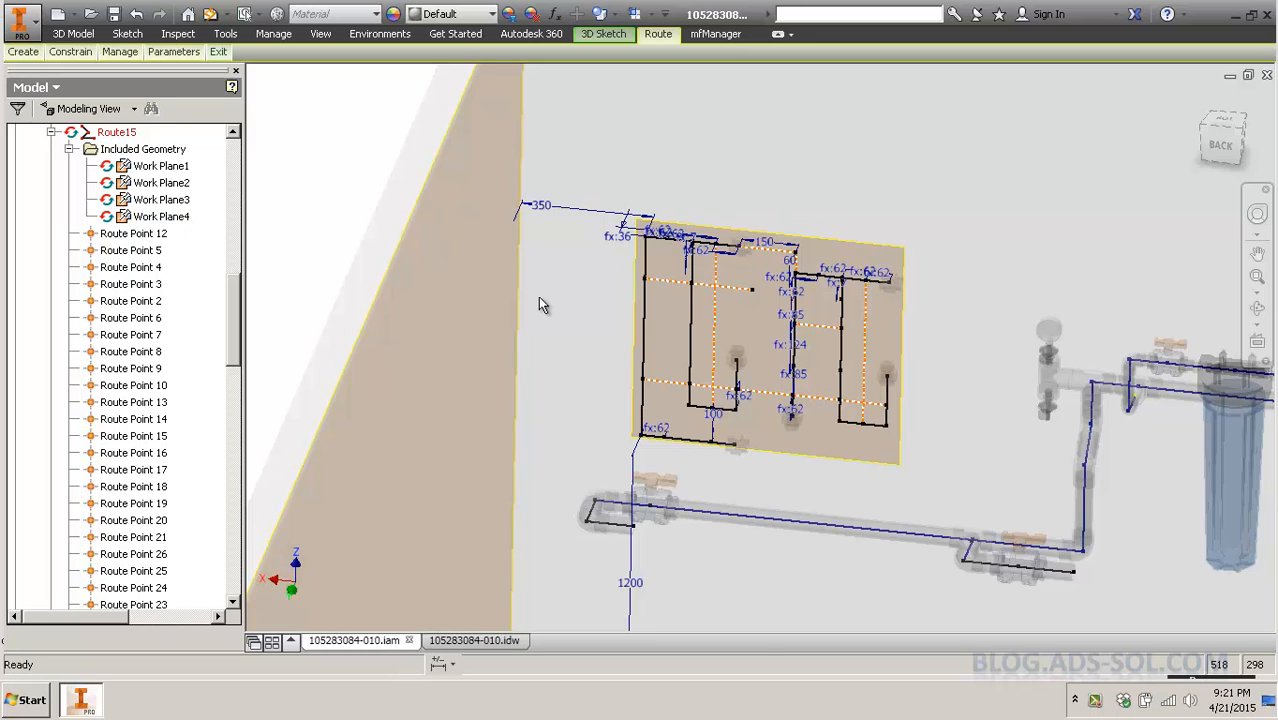
pyautogui.scroll(3, 700, 268)
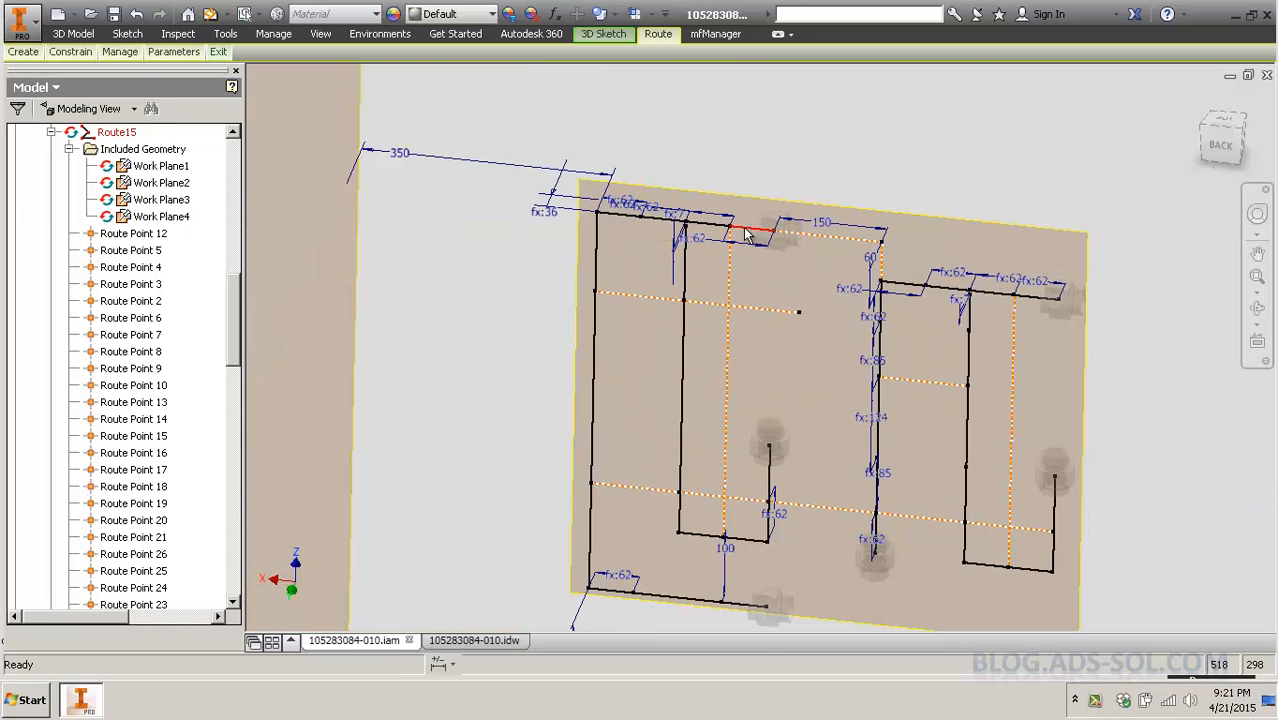
pyautogui.moveTo(745, 229); pyautogui.dragTo(690, 231)
pyautogui.moveTo(736, 455); pyautogui.dragTo(689, 447, button='middle')
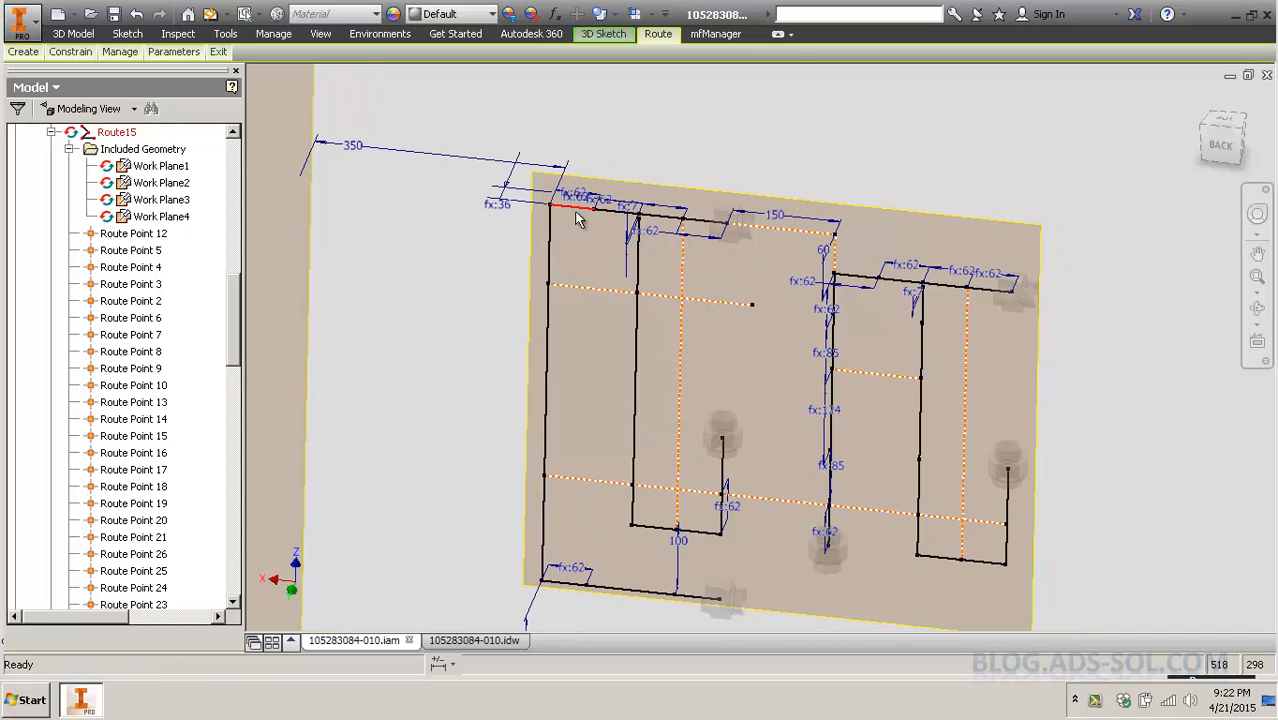
pyautogui.moveTo(625, 215); pyautogui.dragTo(700, 230)
pyautogui.moveTo(587, 319); pyautogui.dragTo(637, 356, button='middle')
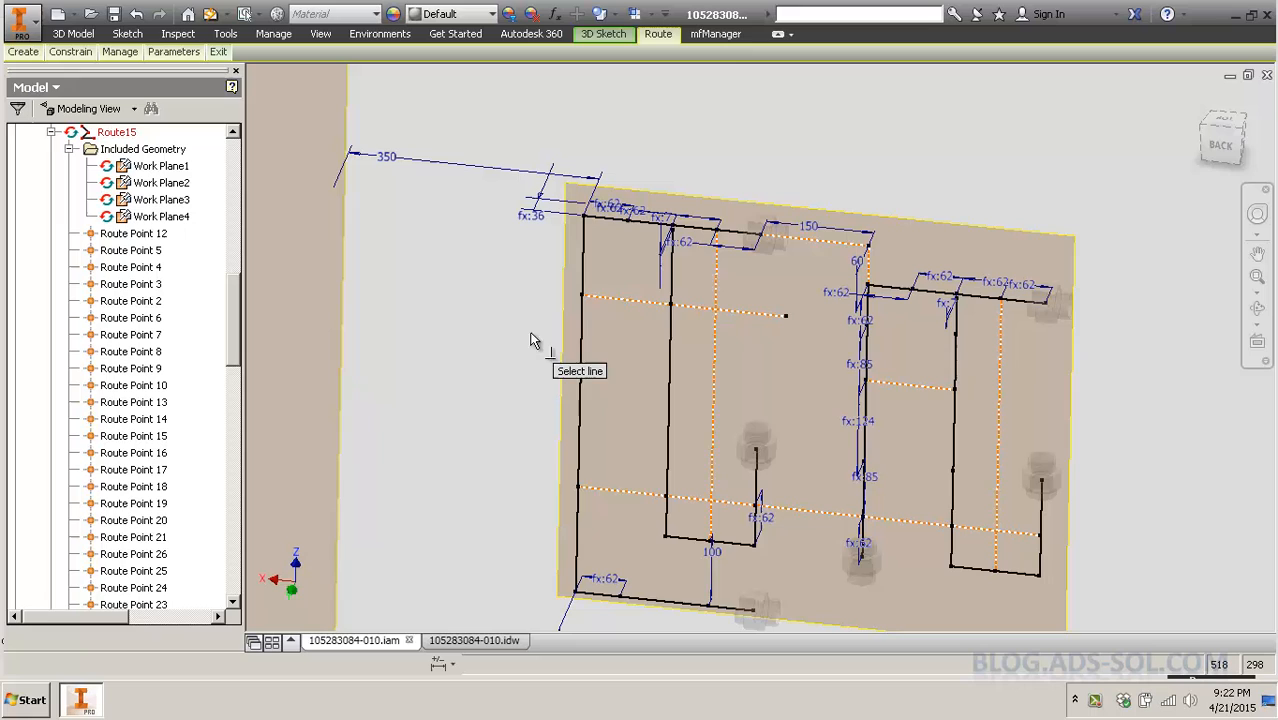
pyautogui.click(647, 305)
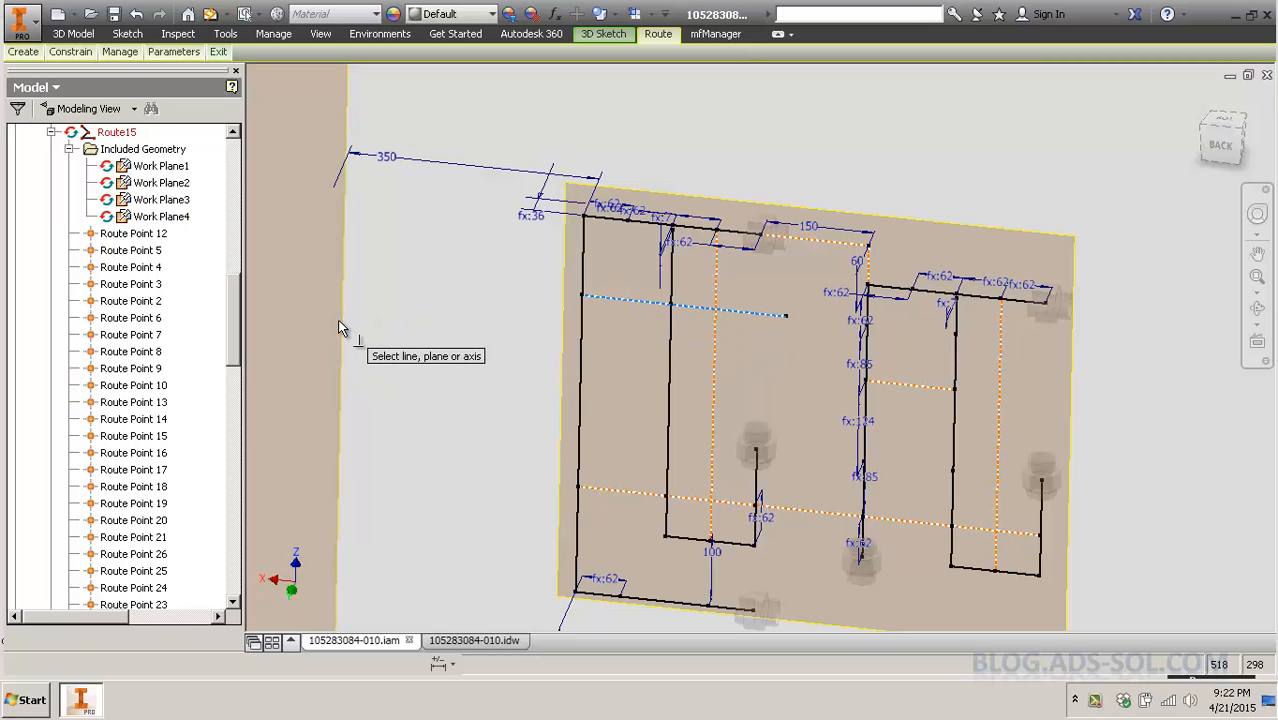
pyautogui.click(340, 322)
pyautogui.rightClick(402, 331)
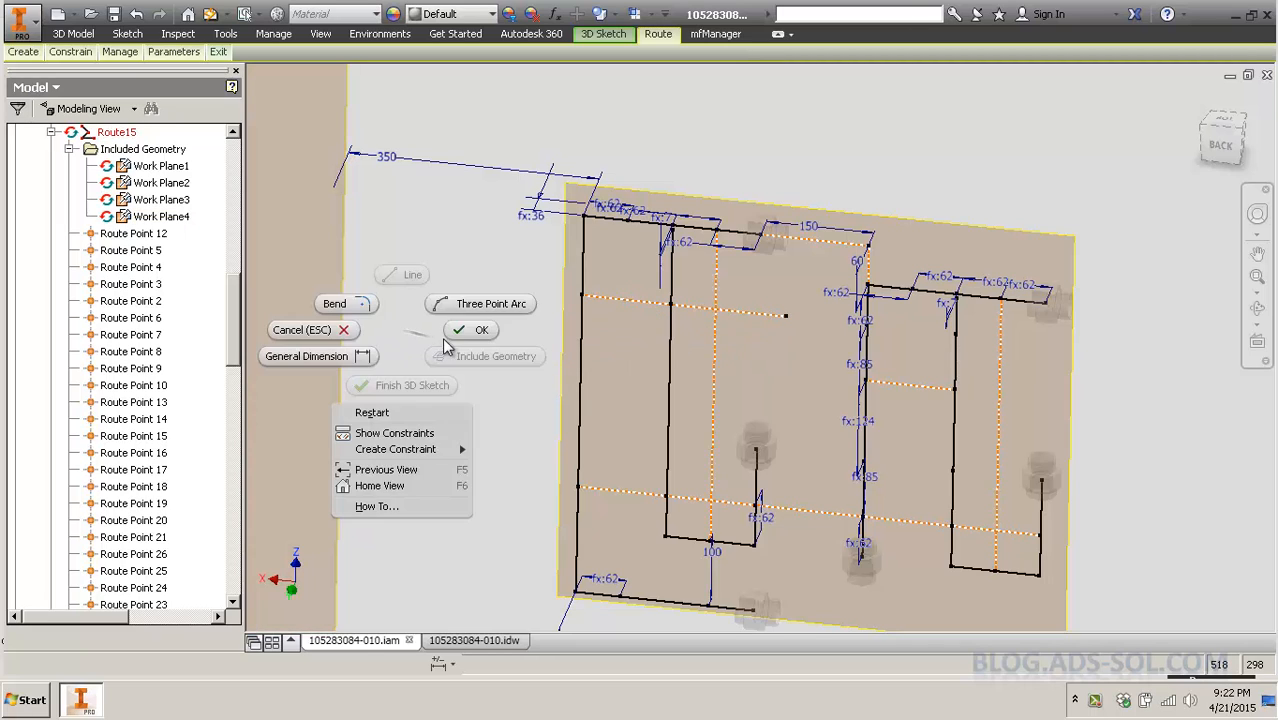
pyautogui.click(464, 333)
# Highlight Run07 in the model tree to check its components, and view the manifold's position relative to the walls and floor.
pyautogui.moveTo(228, 308); pyautogui.dragTo(233, 268)
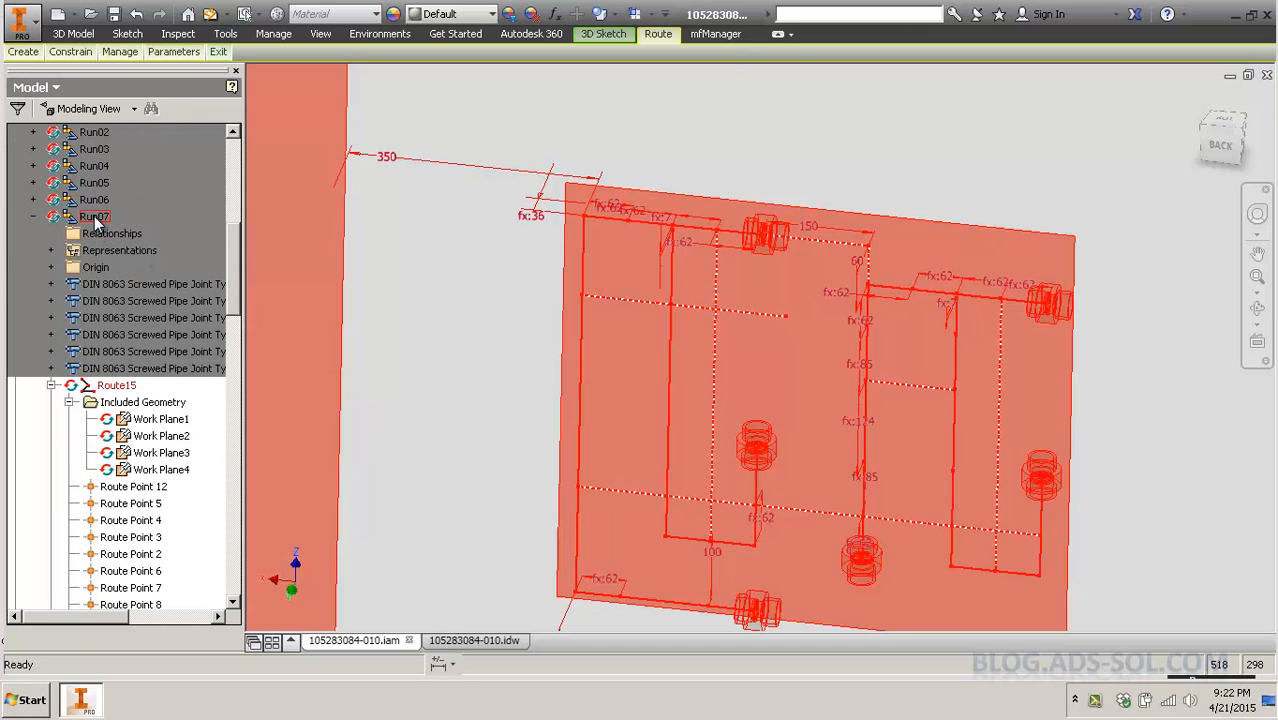
pyautogui.click(96, 218)
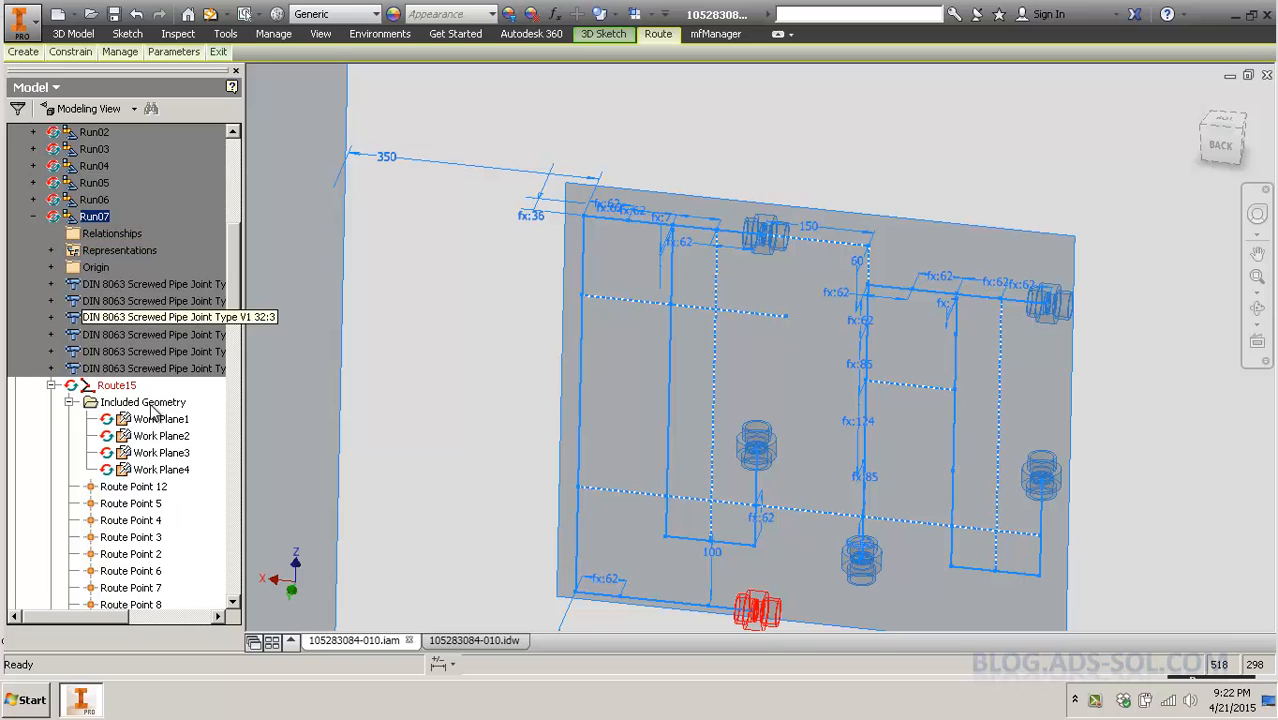
pyautogui.click(466, 277)
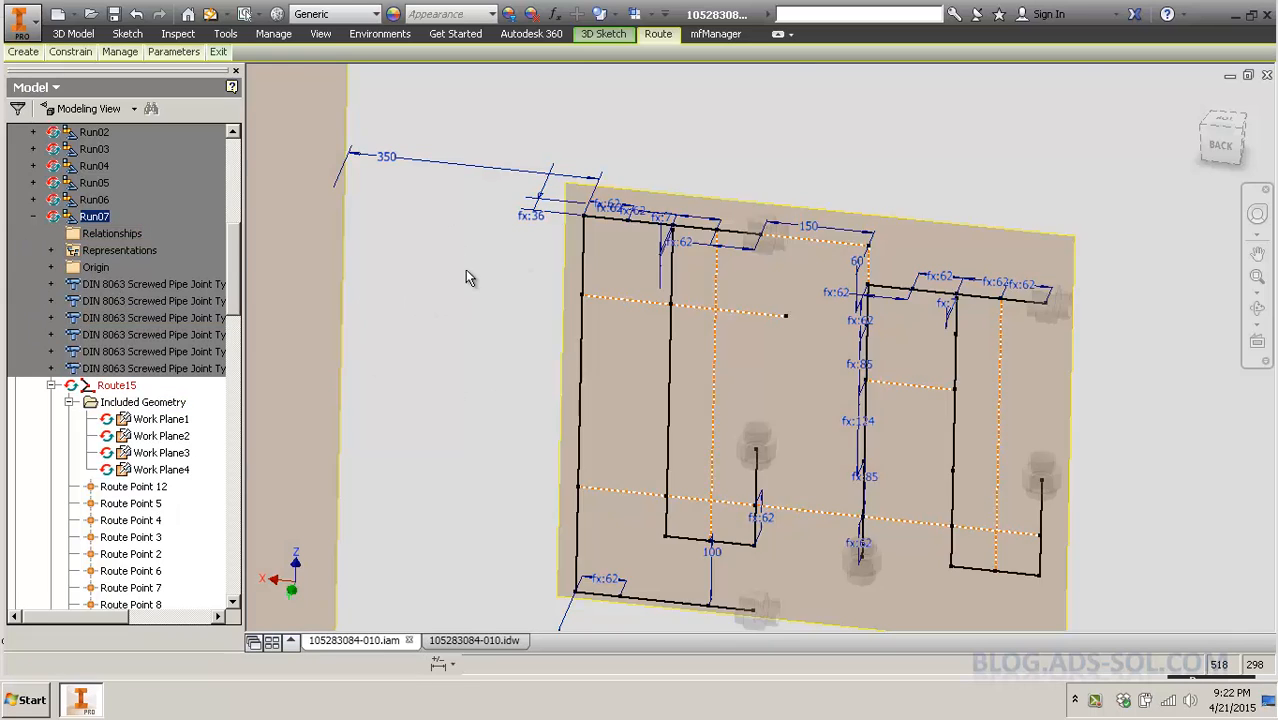
pyautogui.scroll(-5, 466, 278)
pyautogui.moveTo(478, 350); pyautogui.dragTo(478, 233, button='middle')
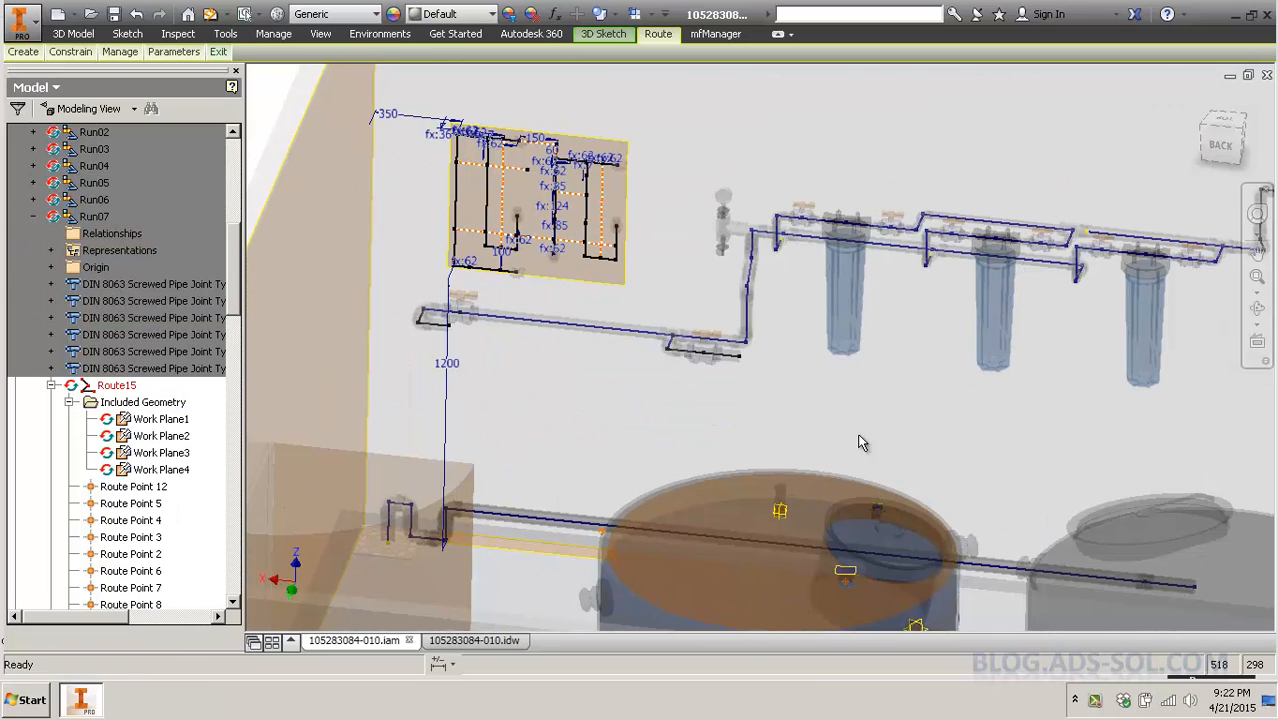
# Turn off the visibility of Work Plane1 through Work Plane4 in Route15's included geometry.
pyautogui.scroll(5, 448, 100)
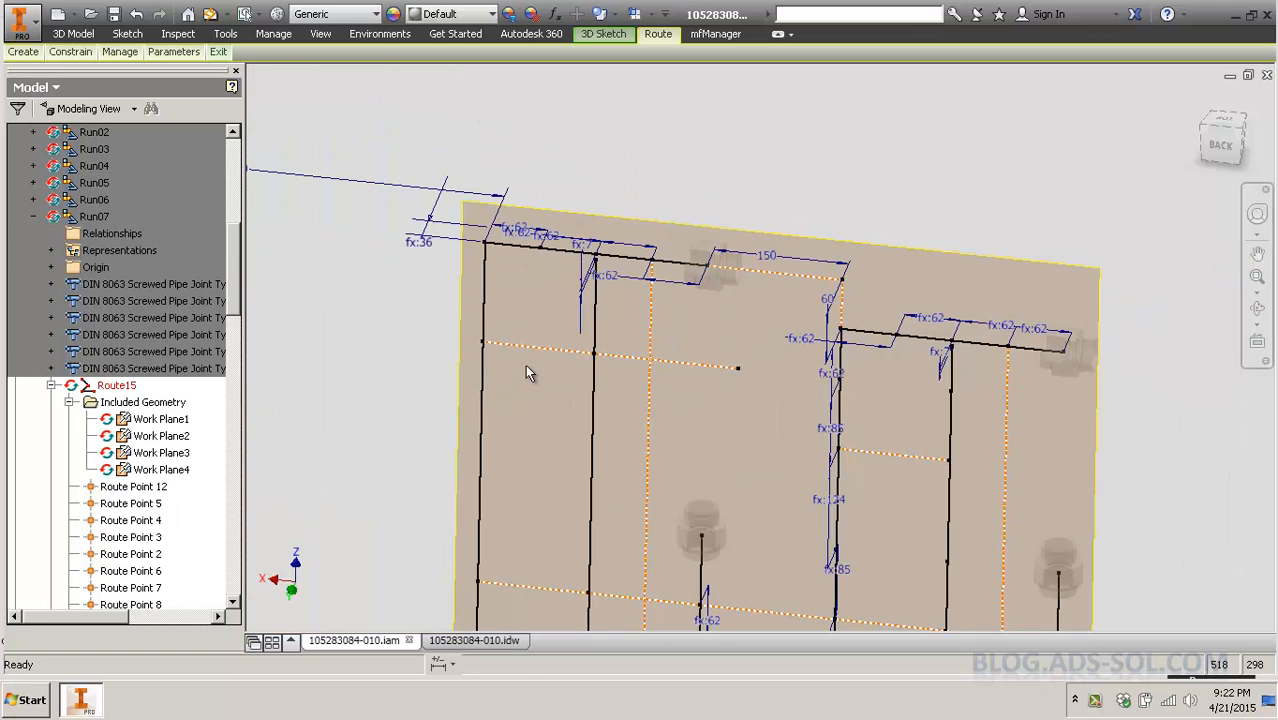
pyautogui.scroll(-3, 593, 345)
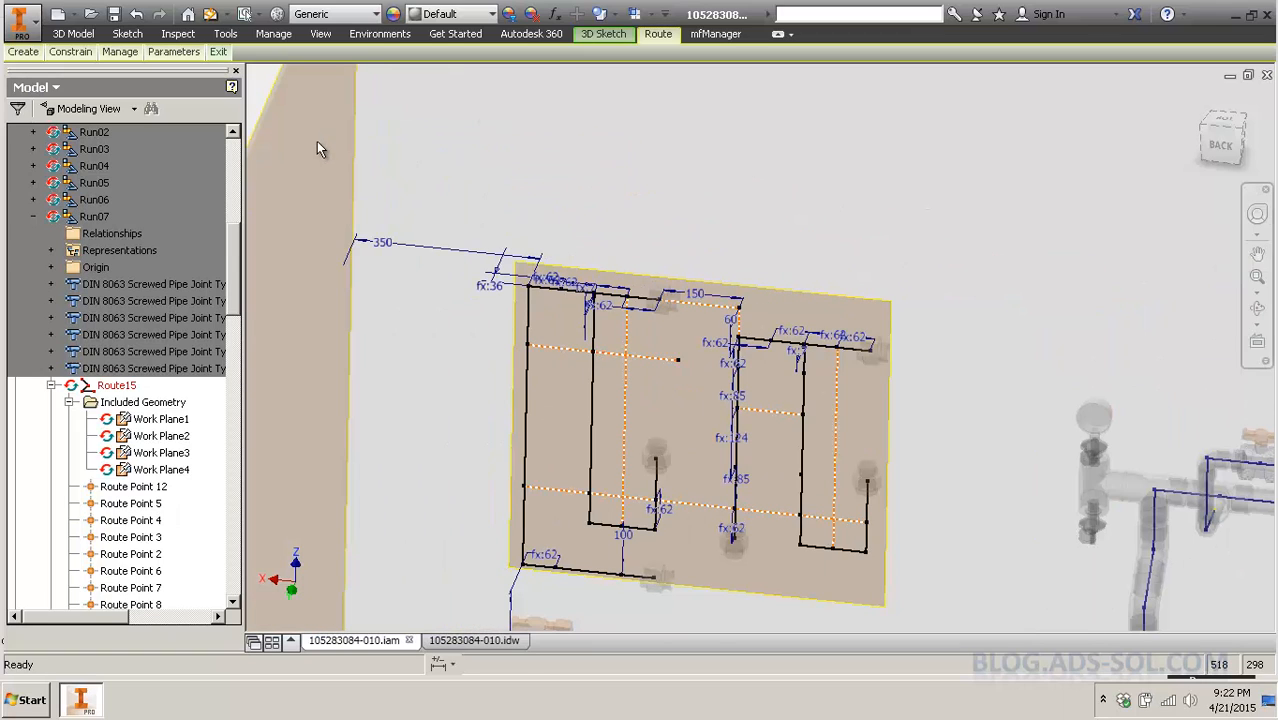
pyautogui.click(160, 419)
pyautogui.keyDown('shift'); pyautogui.click(160, 469); pyautogui.keyUp('shift')
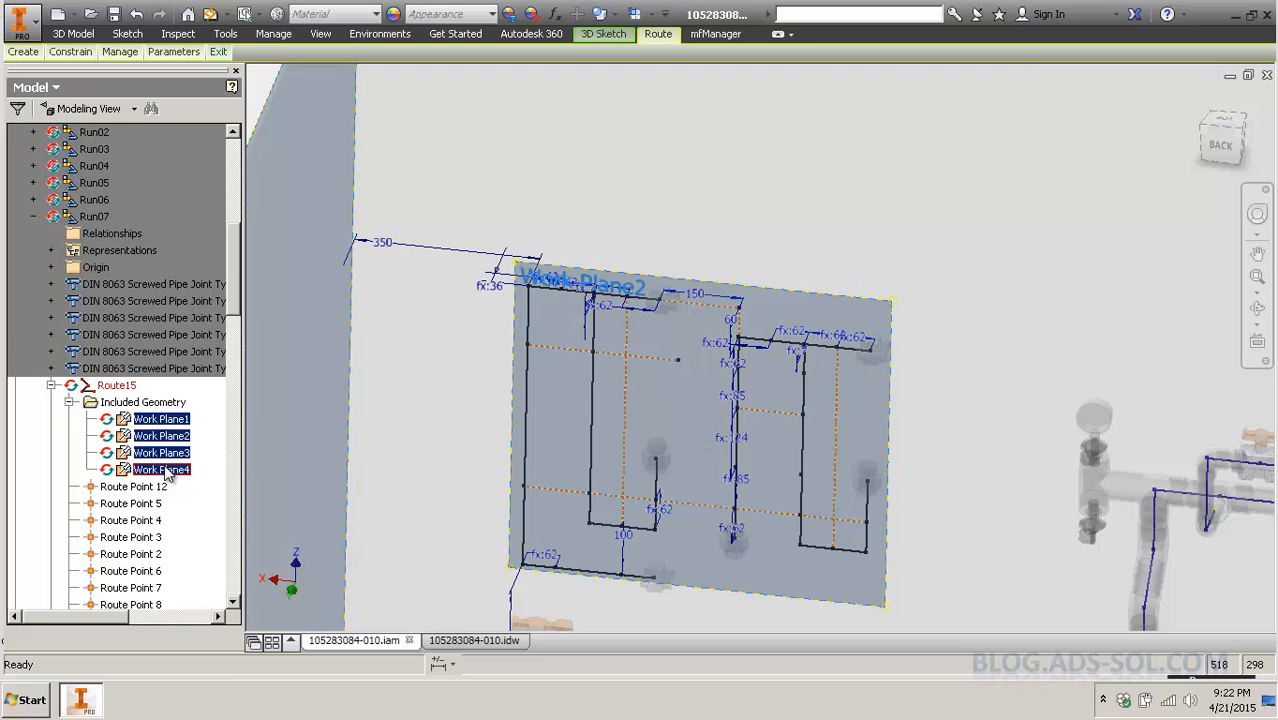
pyautogui.rightClick(164, 466)
pyautogui.click(200, 566)
pyautogui.scroll(2, 702, 387)
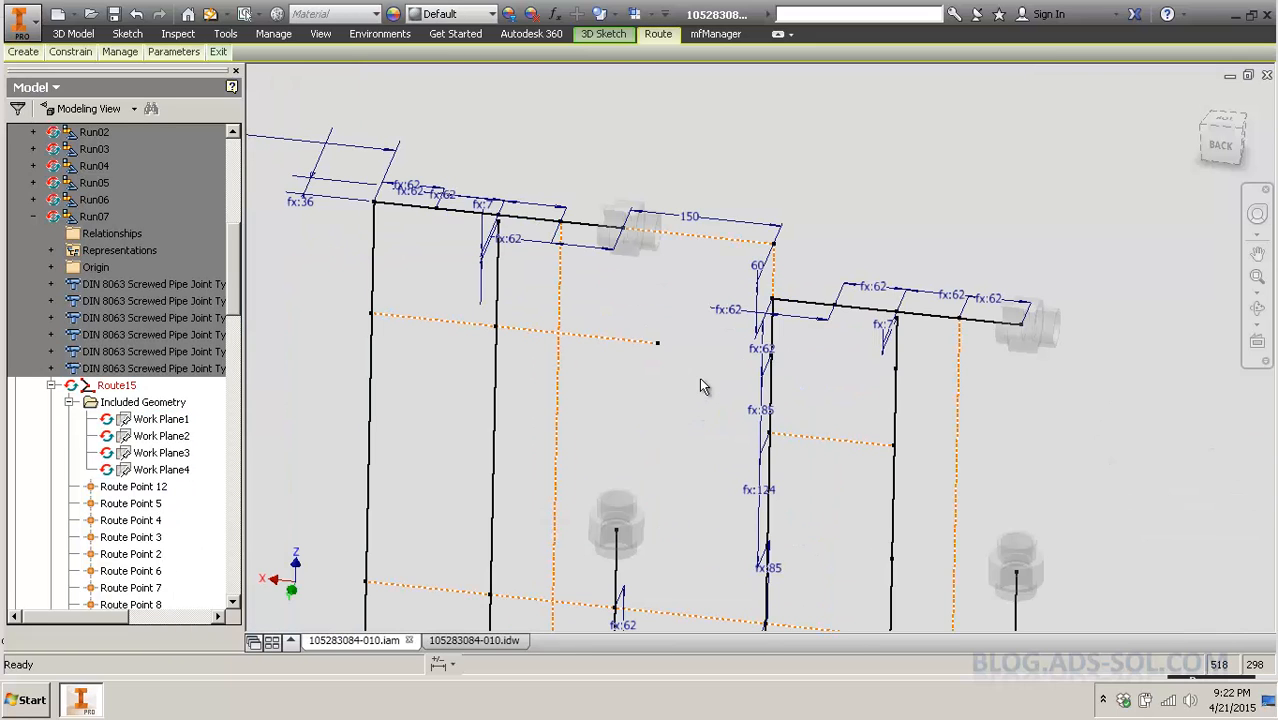
# Make the upper construction line's free end coincident with the right loop's inner vertical node, and the nodes it crosses coincident with the line.
pyautogui.click(657, 343)
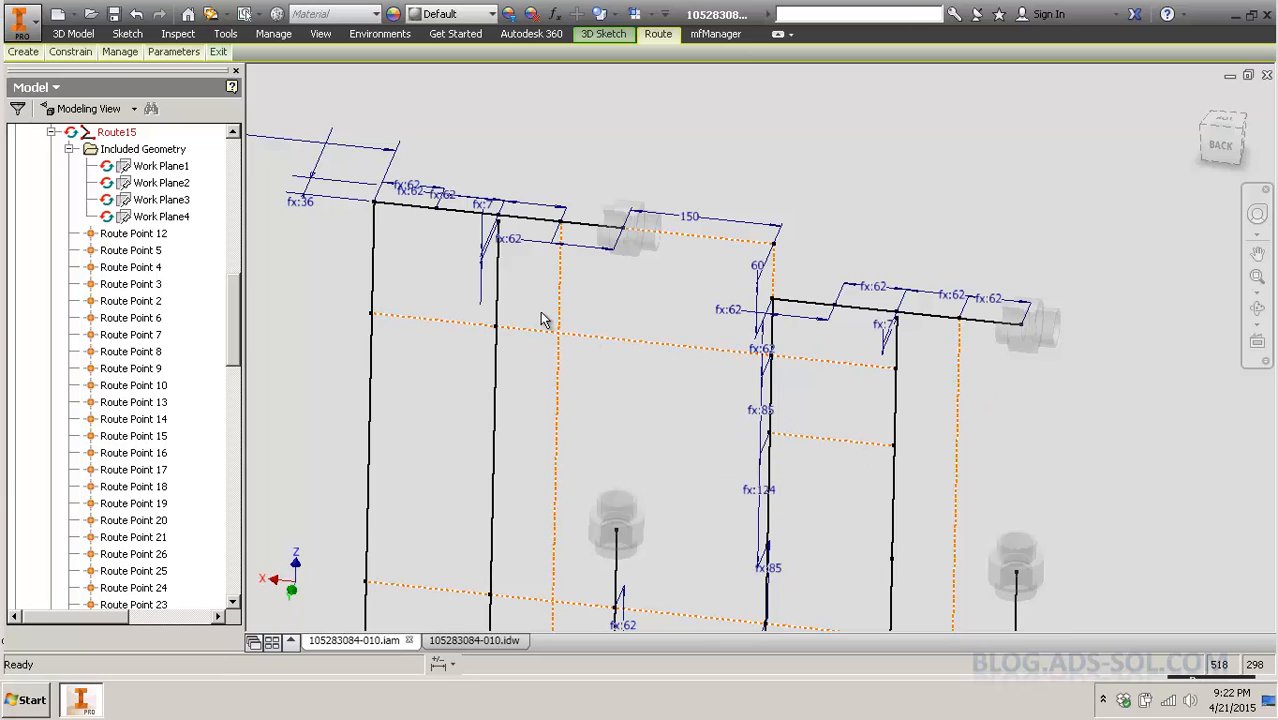
pyautogui.press('Return')
pyautogui.click(513, 330)
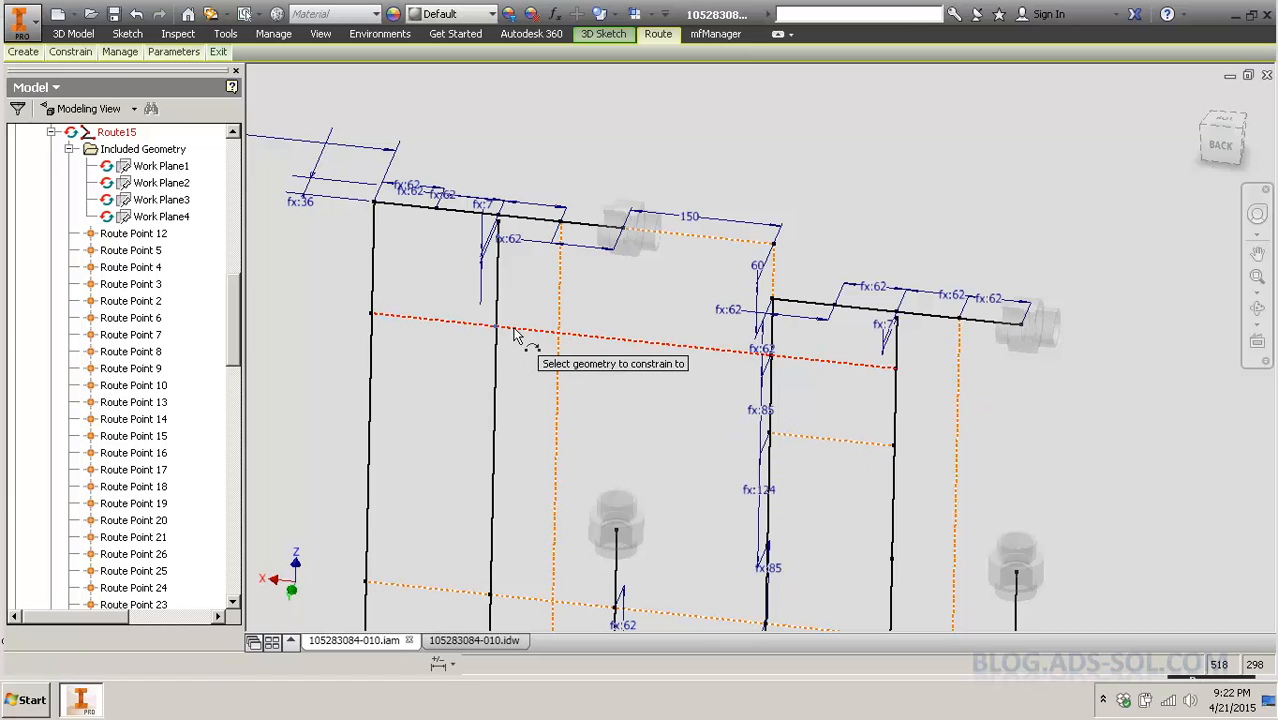
pyautogui.click(772, 356)
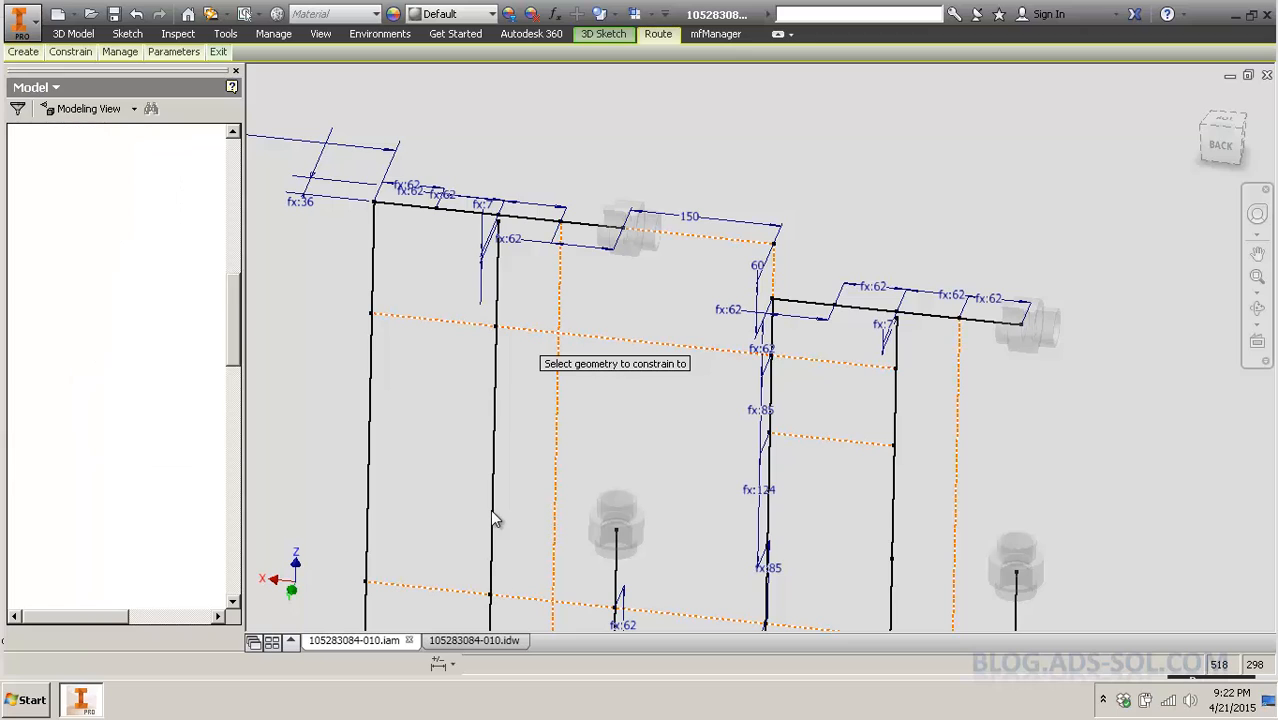
pyautogui.click(786, 358)
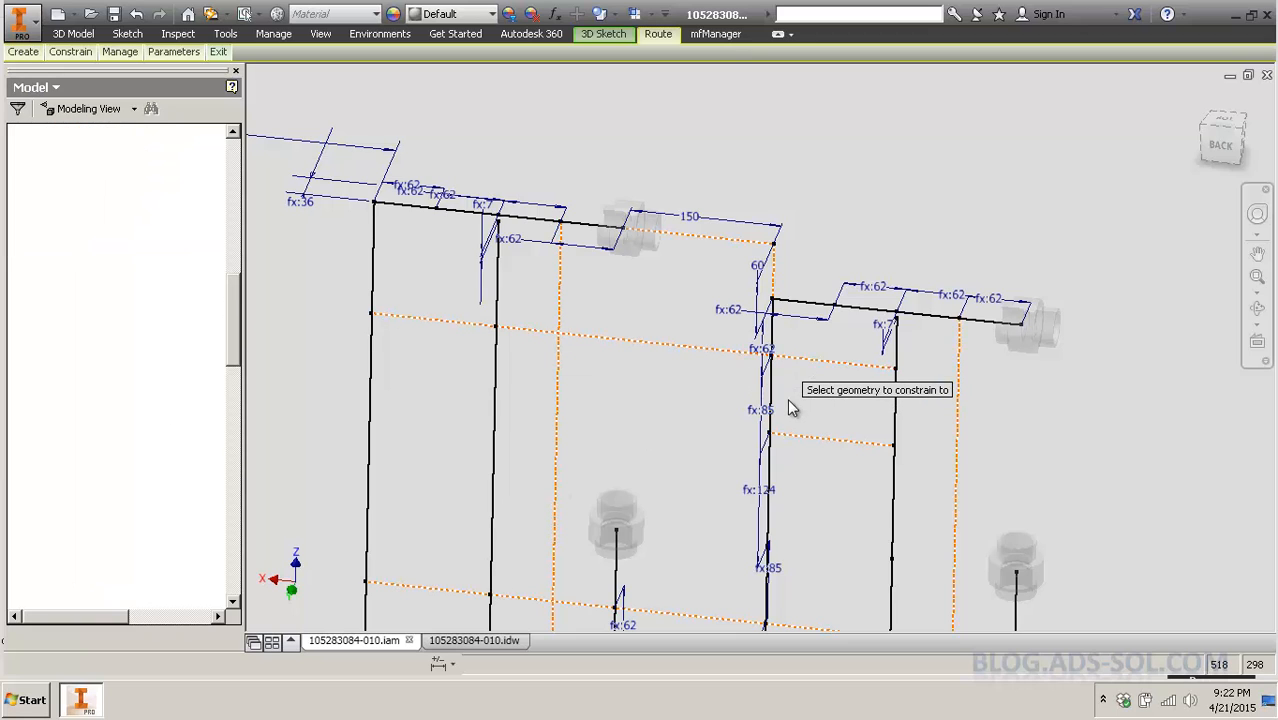
pyautogui.rightClick(737, 385)
pyautogui.click(790, 380)
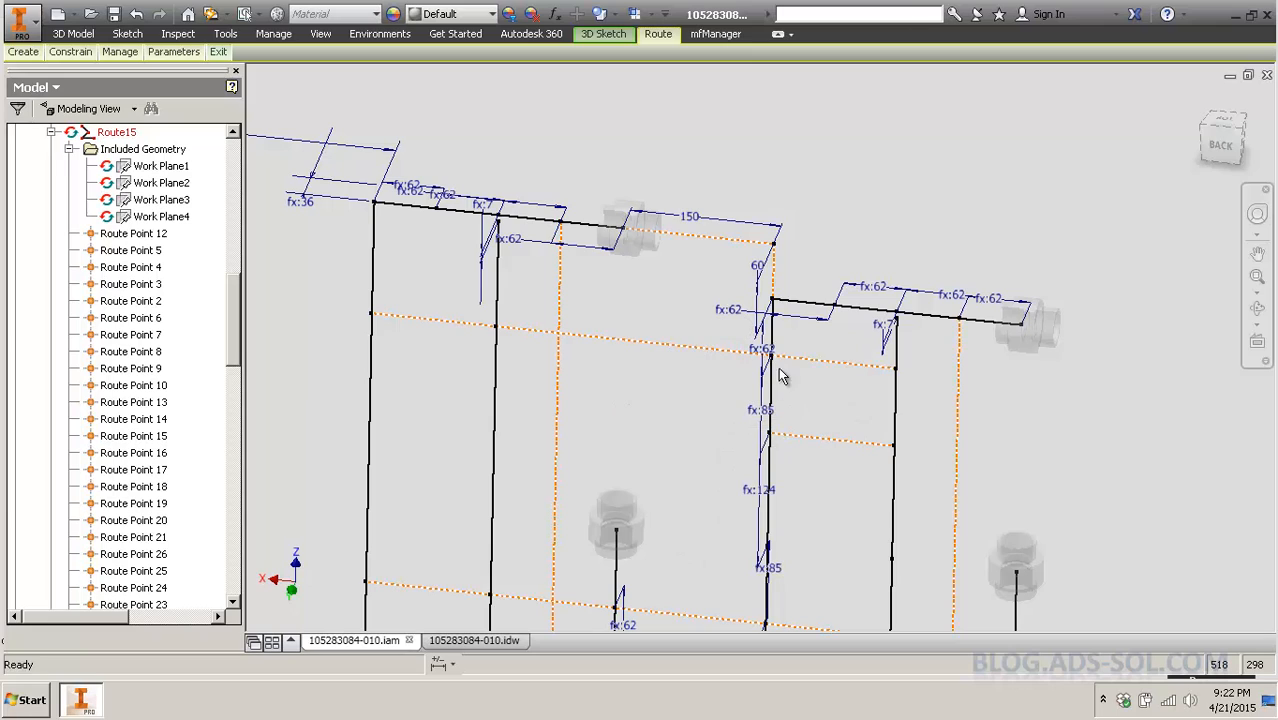
# Open the fx:62 vertical dimension below the middle vertical segment's upper corner and check its driving formula.
pyautogui.moveTo(766, 312); pyautogui.dragTo(700, 370)
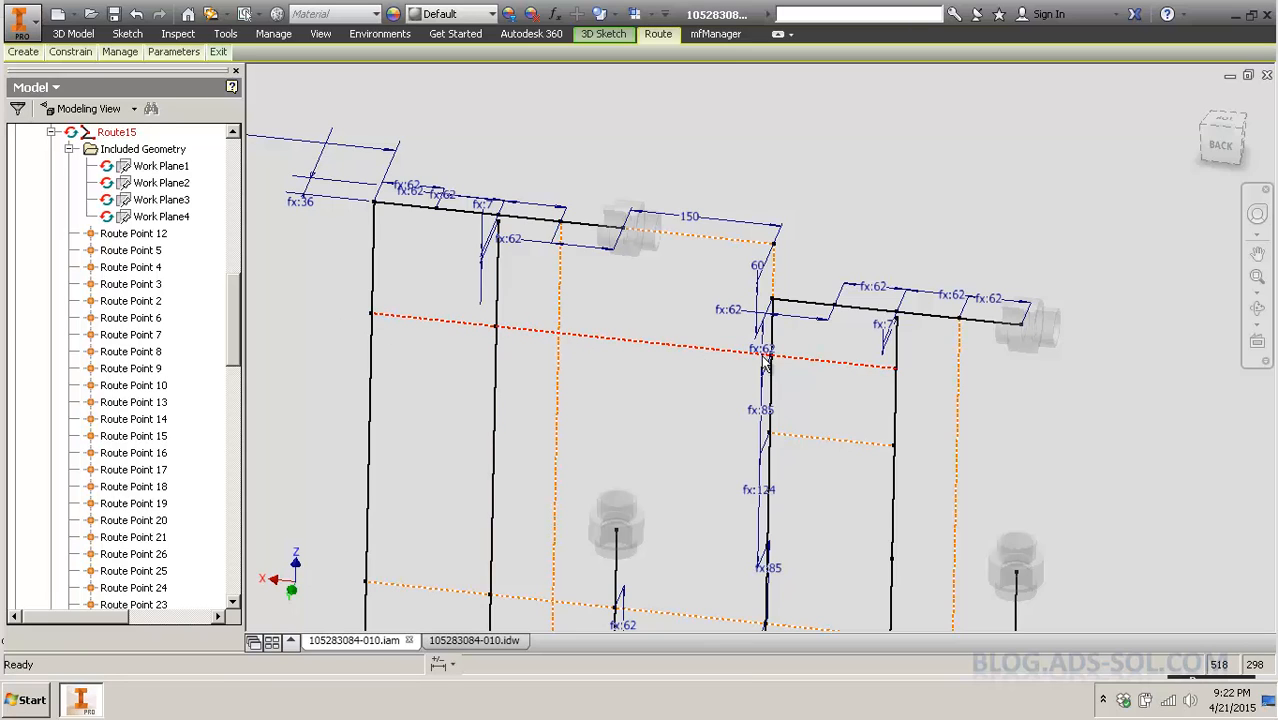
pyautogui.moveTo(765, 352); pyautogui.dragTo(764, 350)
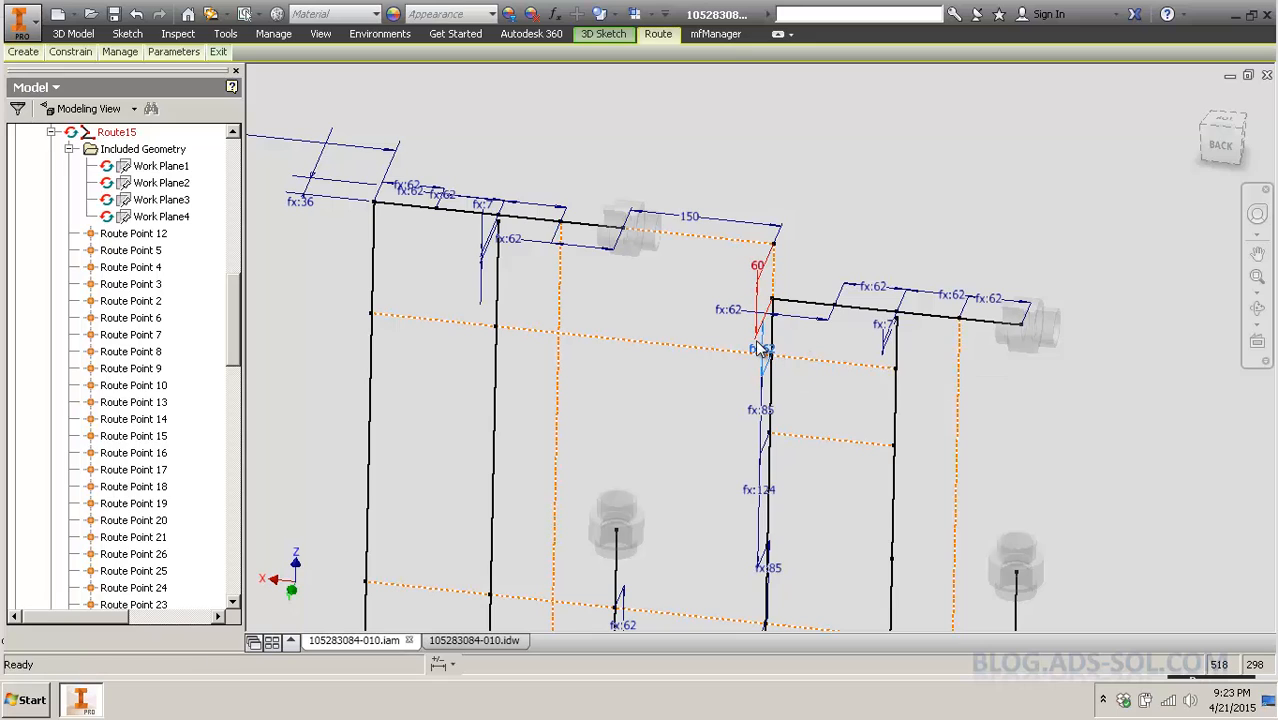
pyautogui.click(767, 347)
pyautogui.click(767, 352)
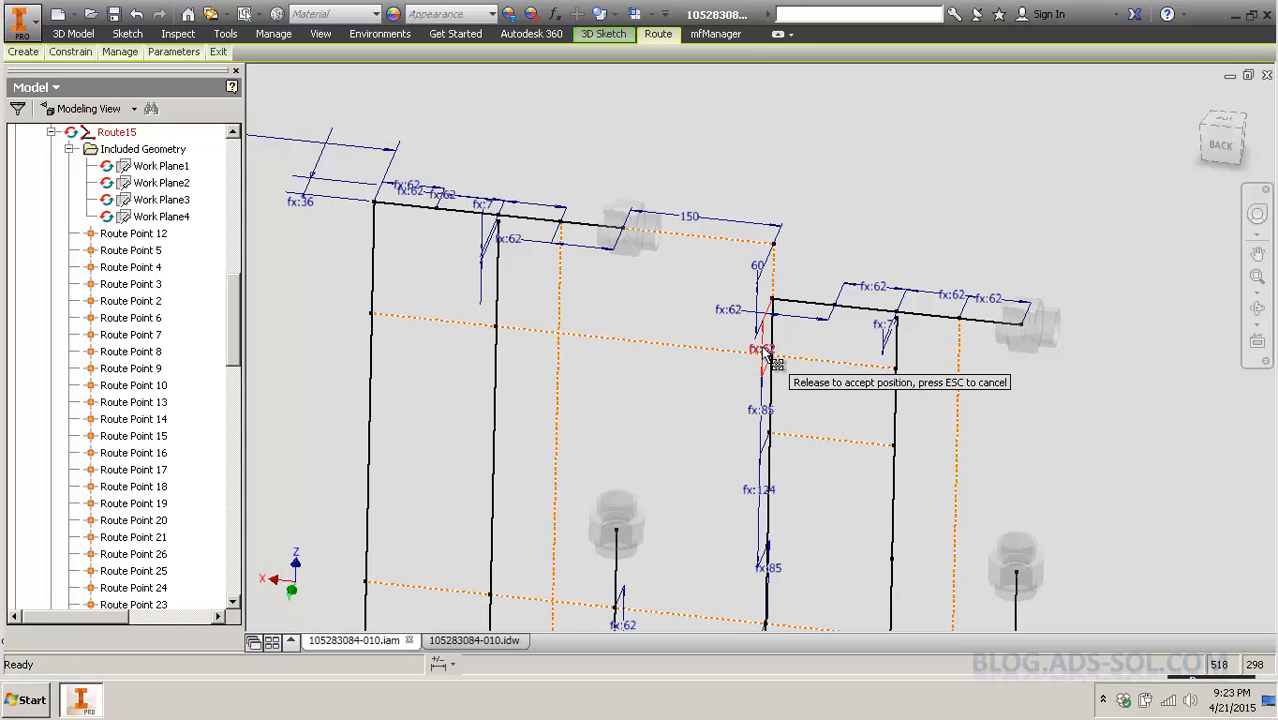
pyautogui.moveTo(667, 476); pyautogui.dragTo(675, 438, button='middle')
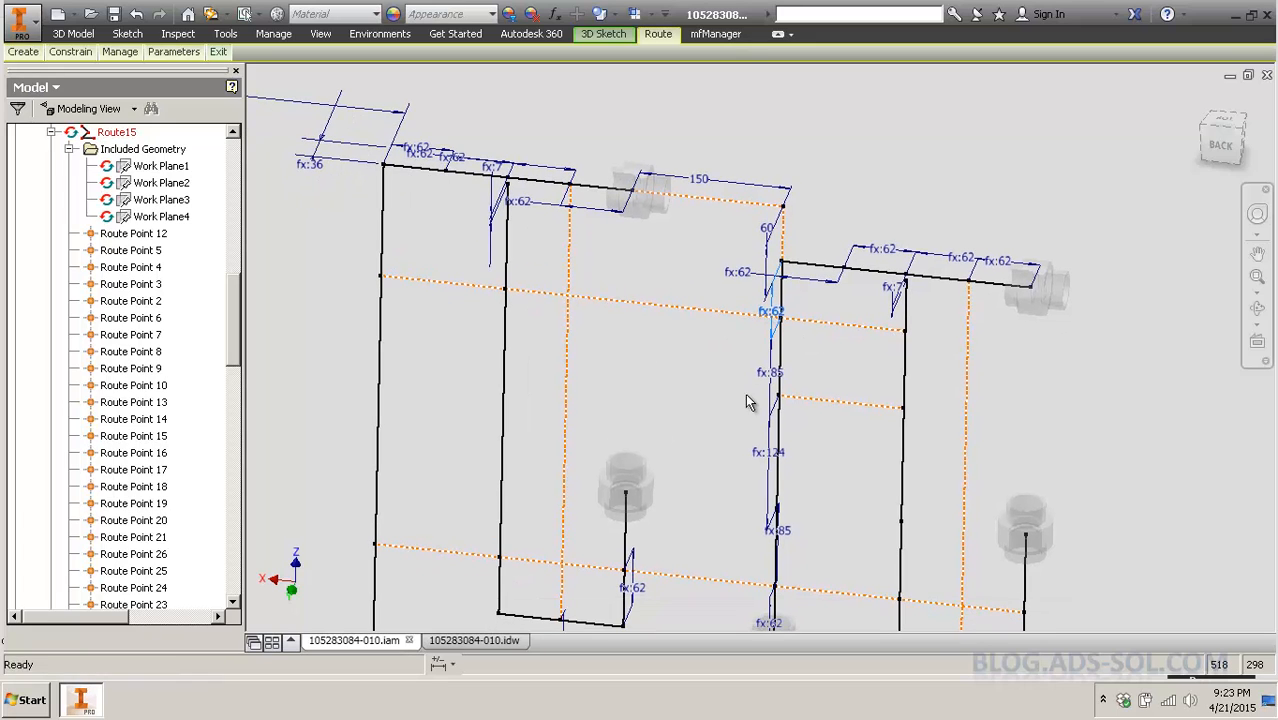
pyautogui.doubleClick(770, 314)
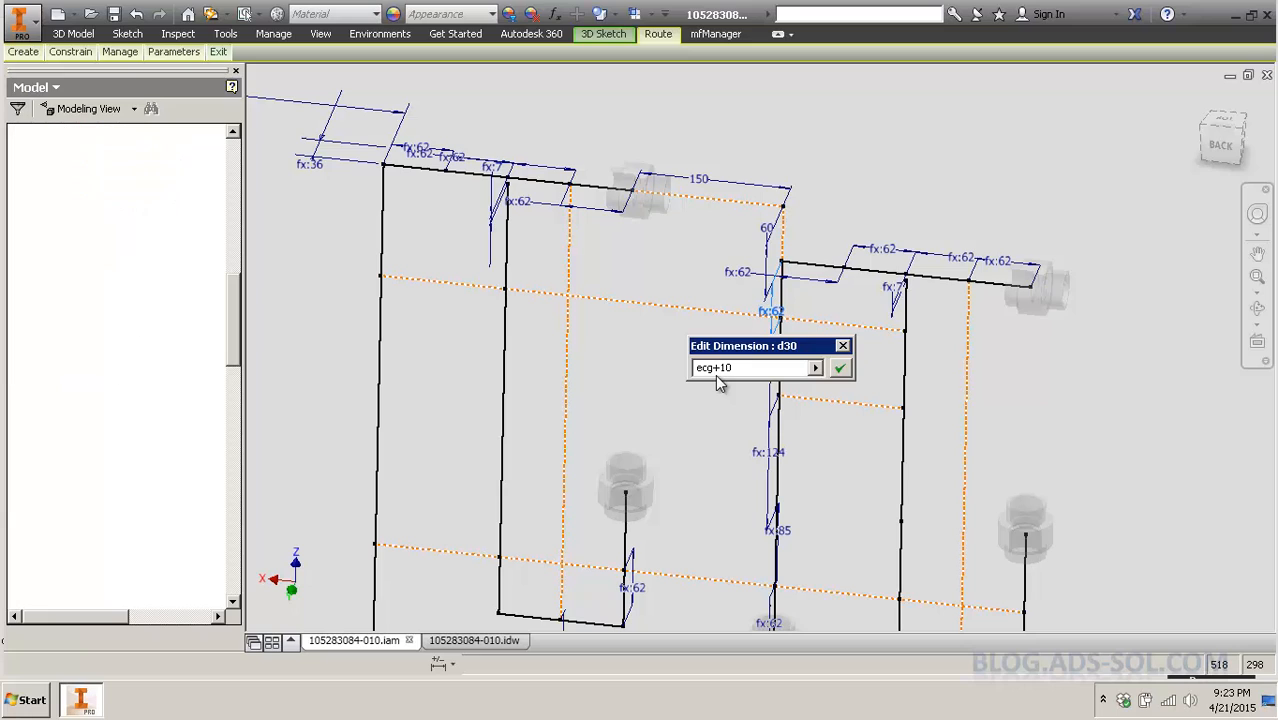
pyautogui.press('Return')
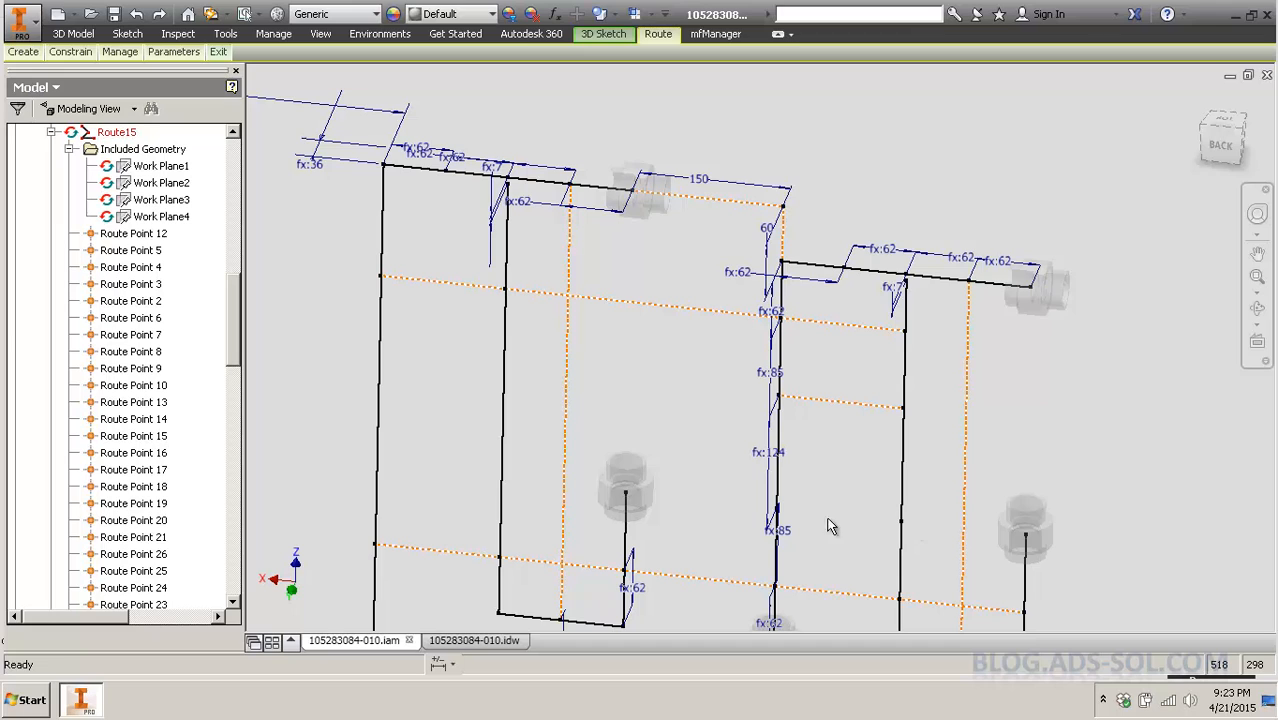
# Draw a horizontal construction line from the lower middle node on the right loop's inner vertical segment toward the middle vertical pipe.
pyautogui.press('F2')
pyautogui.moveTo(695, 508); pyautogui.dragTo(679, 456)
pyautogui.moveTo(850, 474); pyautogui.dragTo(874, 401)
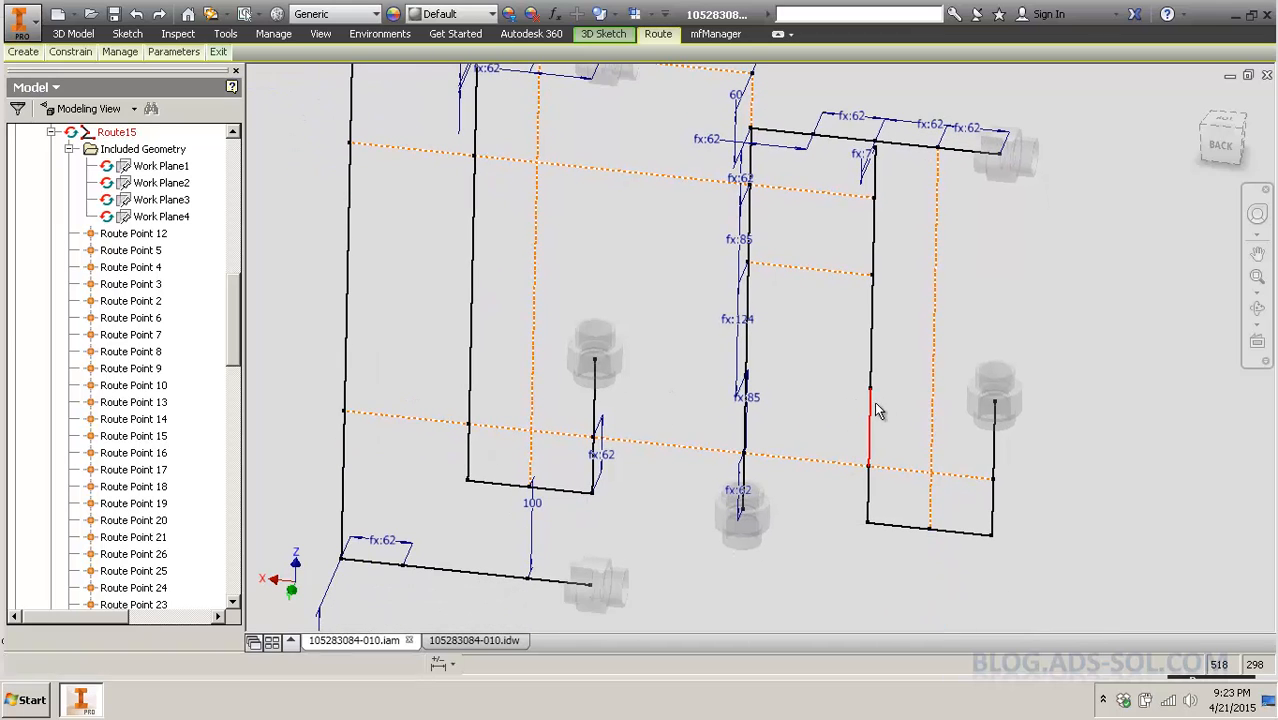
pyautogui.rightClick(874, 396)
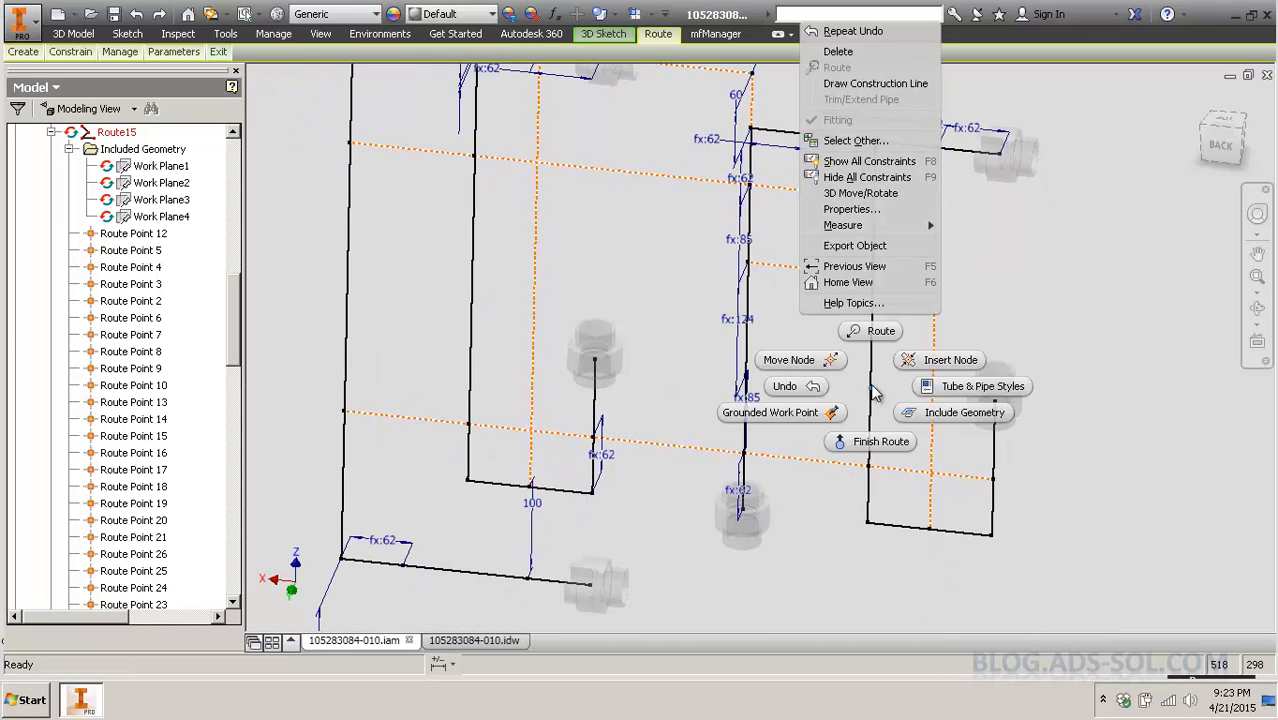
pyautogui.click(868, 88)
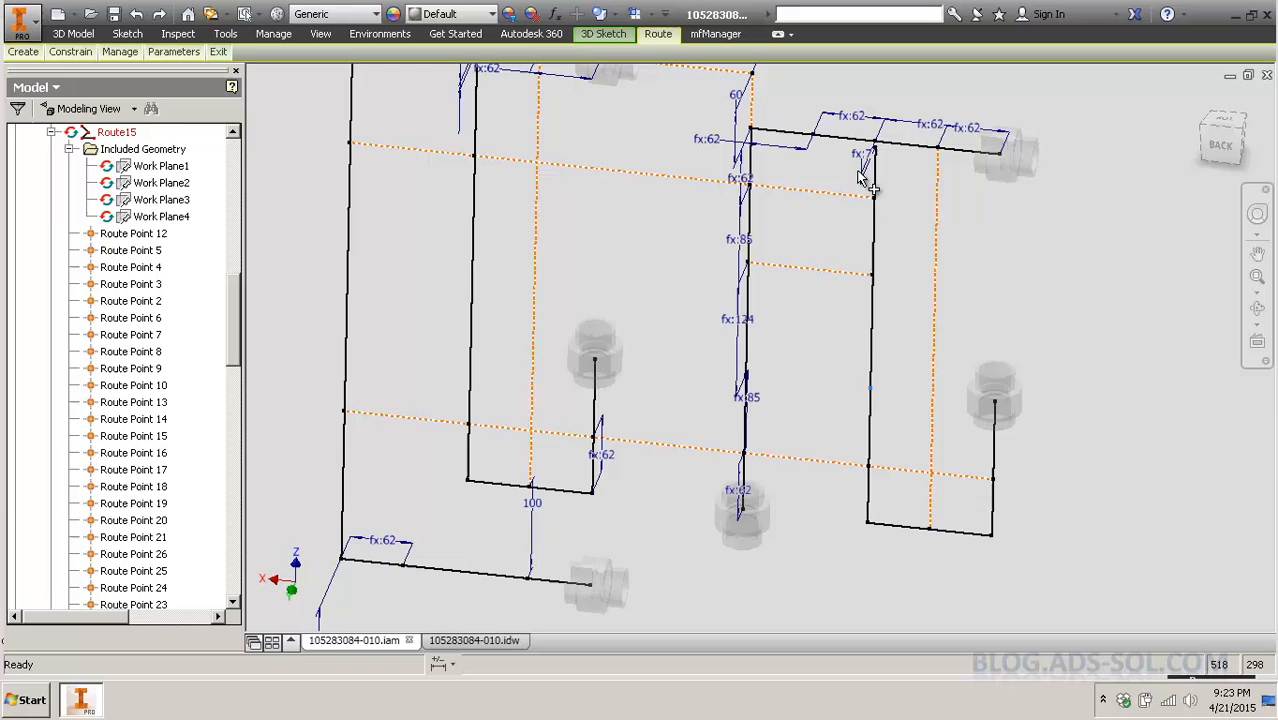
pyautogui.click(789, 438)
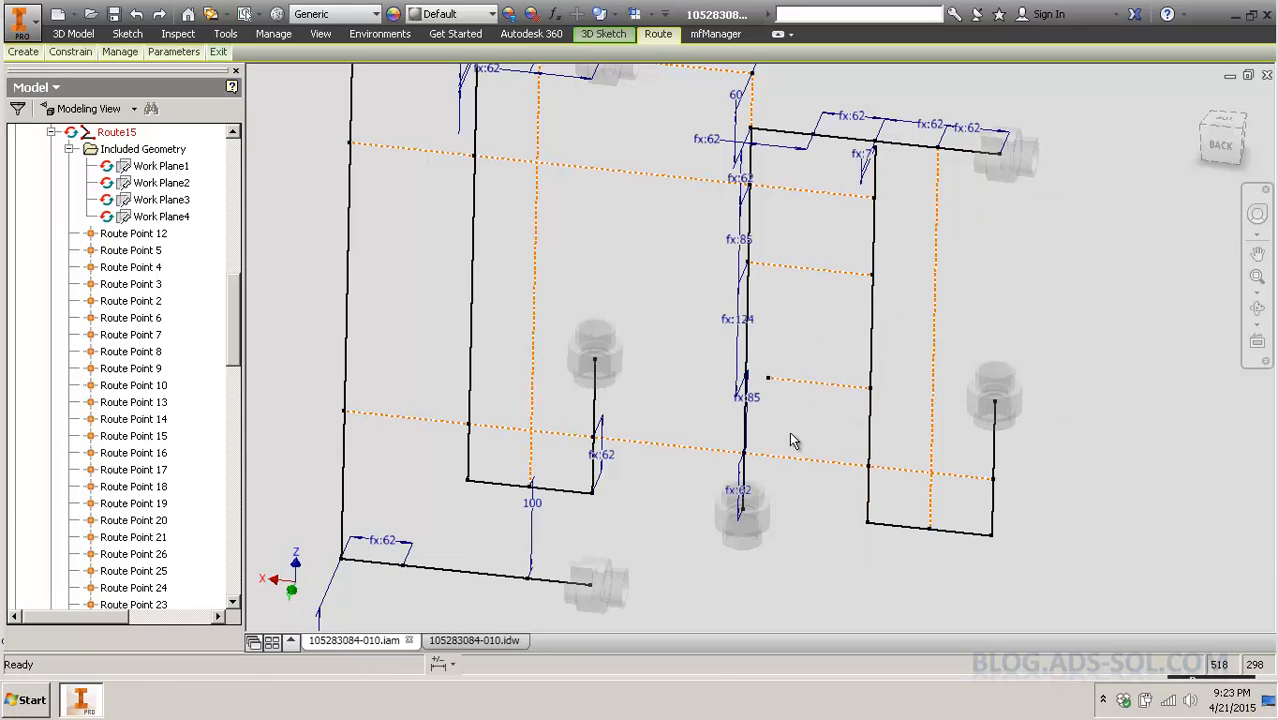
# Constrain the short construction line parallel to the upper horizontal one and its free end coincident with the middle vertical pipe's node.
pyautogui.click(807, 384)
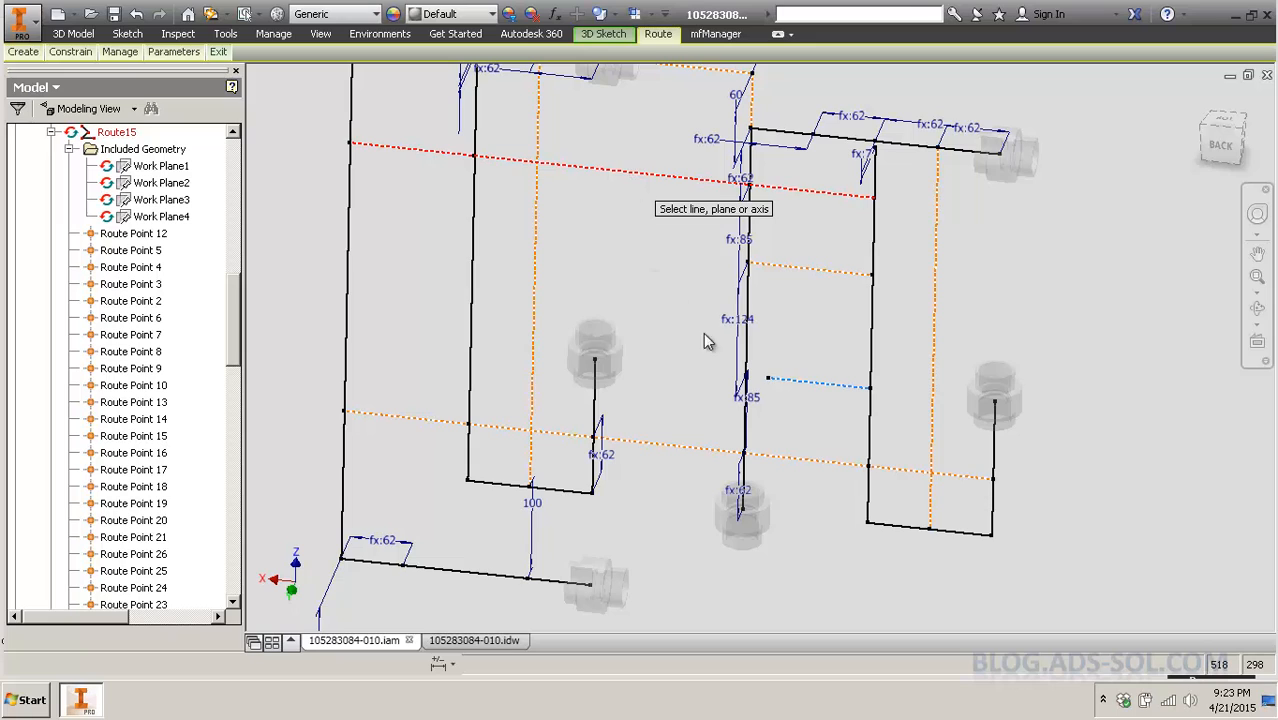
pyautogui.press('Escape')
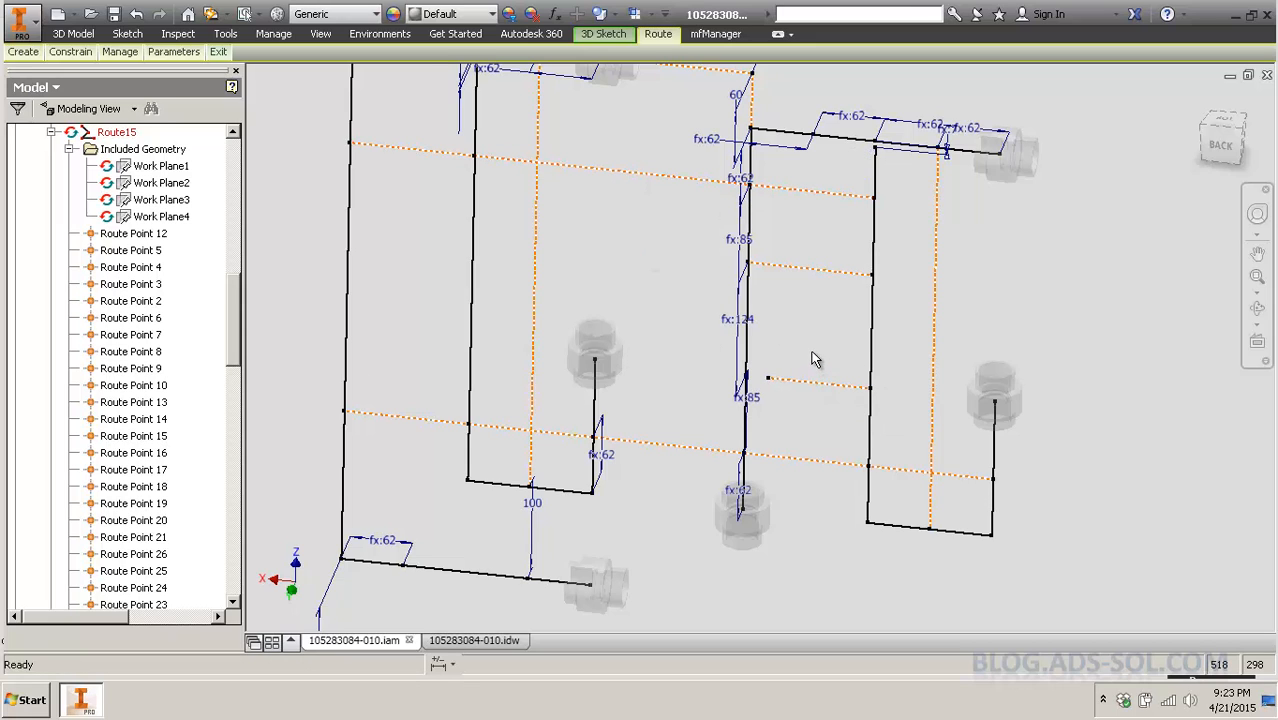
pyautogui.moveTo(815, 360); pyautogui.dragTo(830, 364, button='middle')
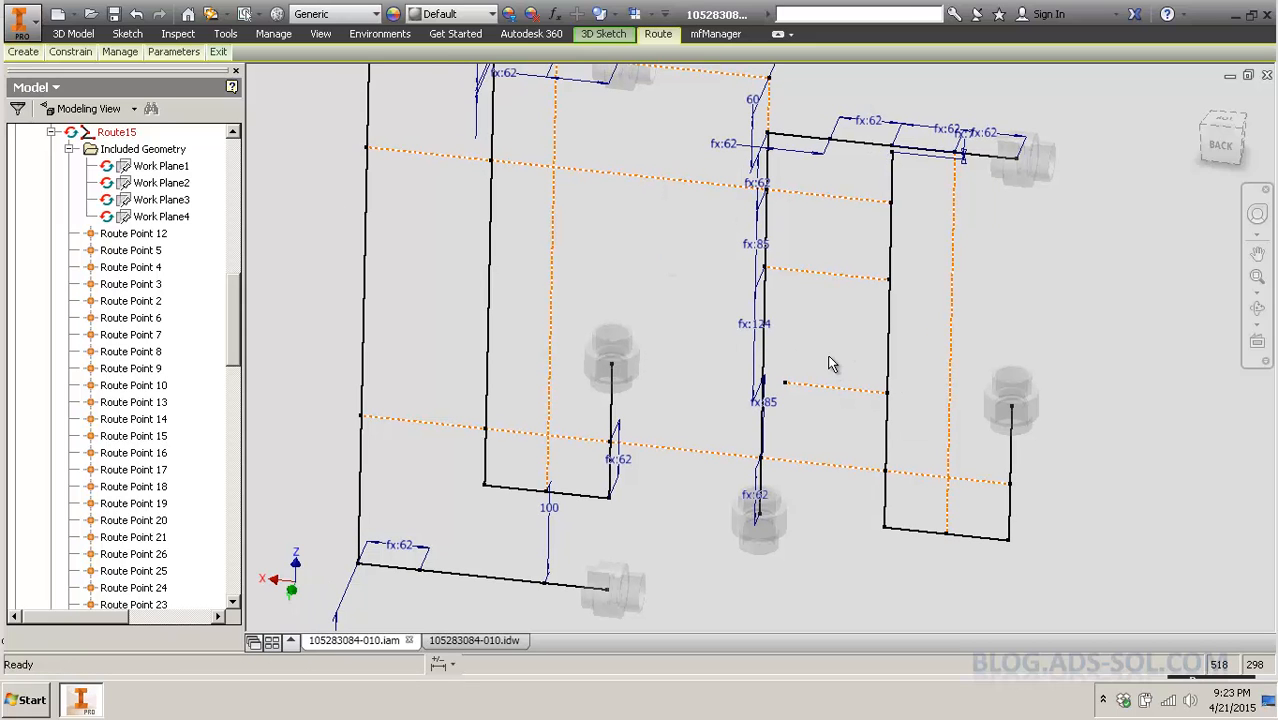
pyautogui.click(785, 382)
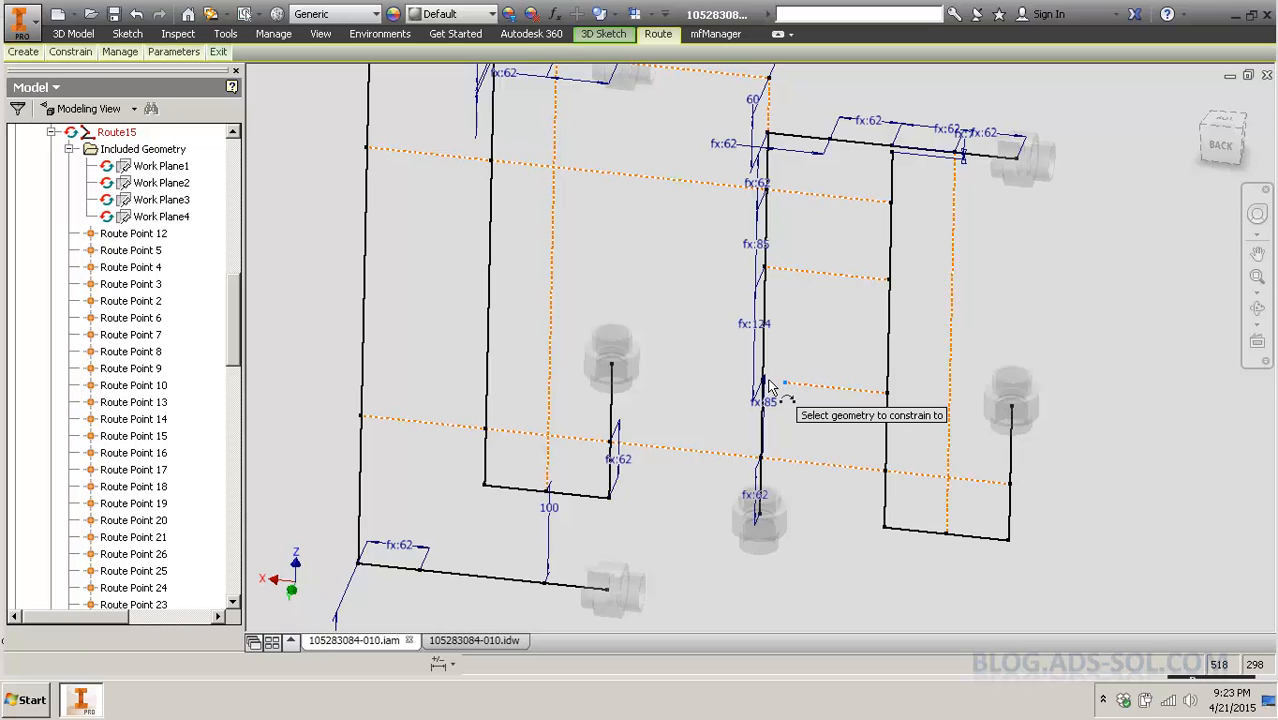
pyautogui.click(763, 391)
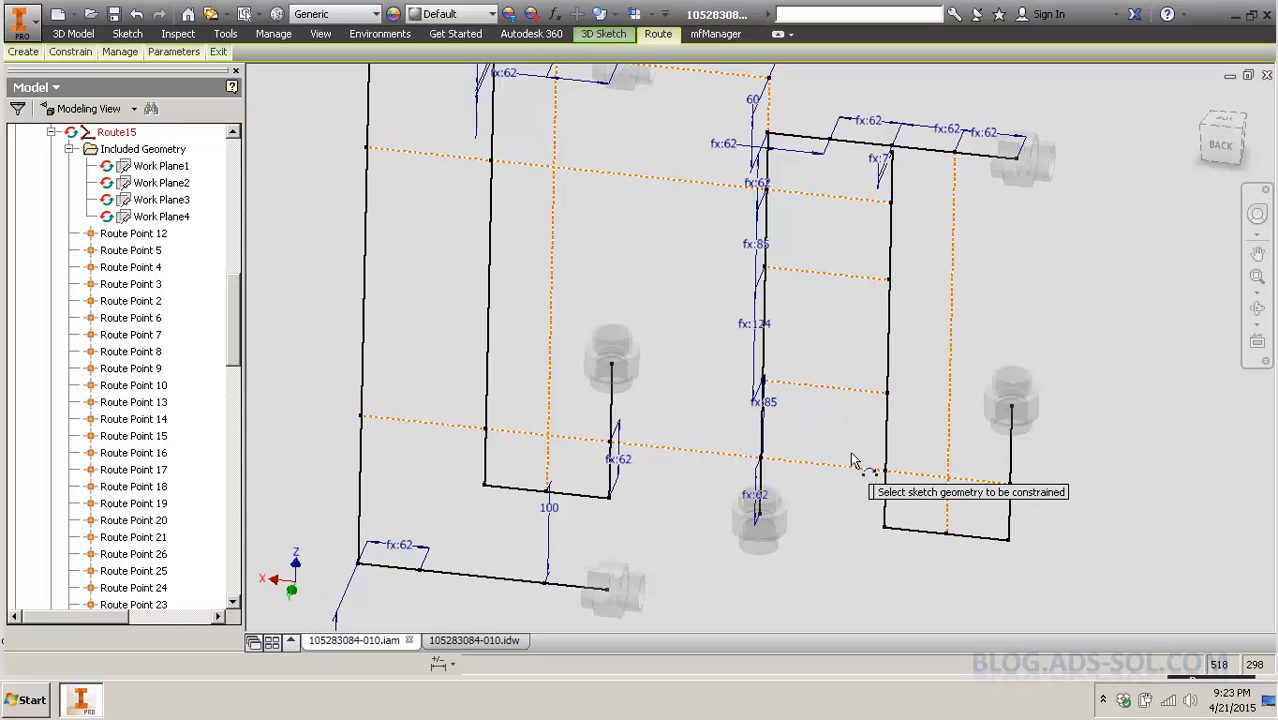
pyautogui.rightClick(852, 420)
pyautogui.click(905, 418)
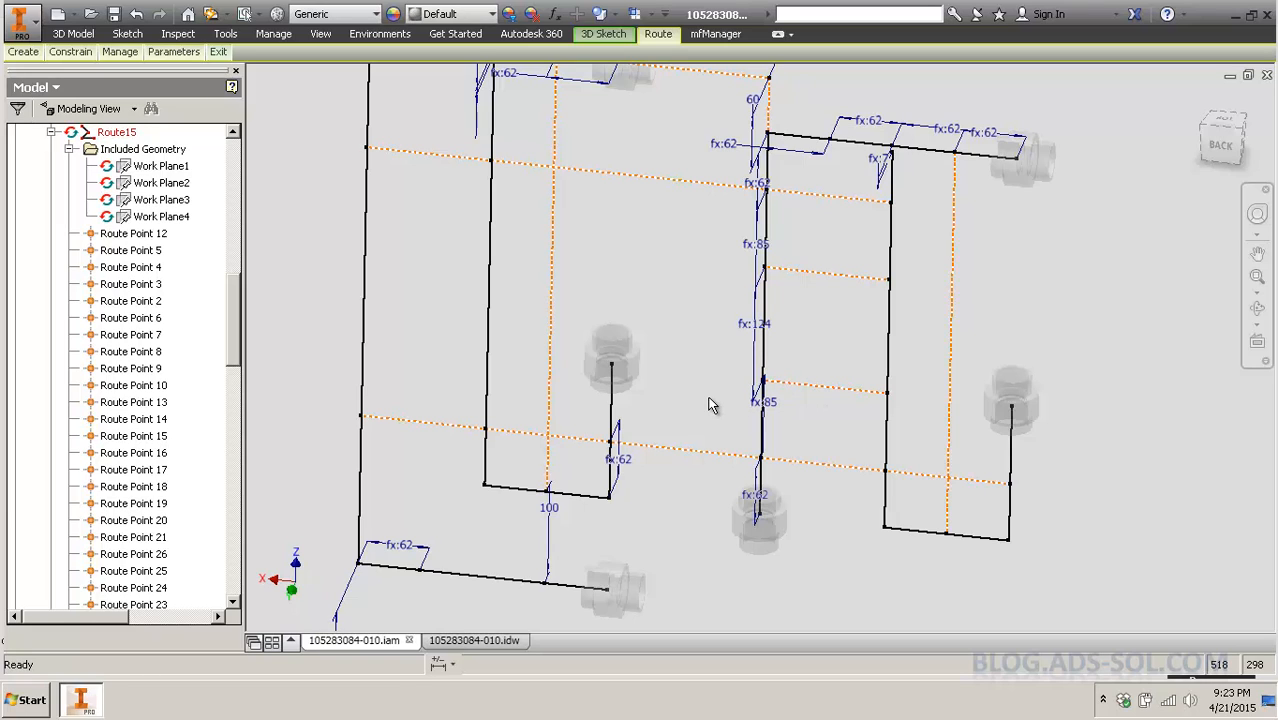
pyautogui.press('space')
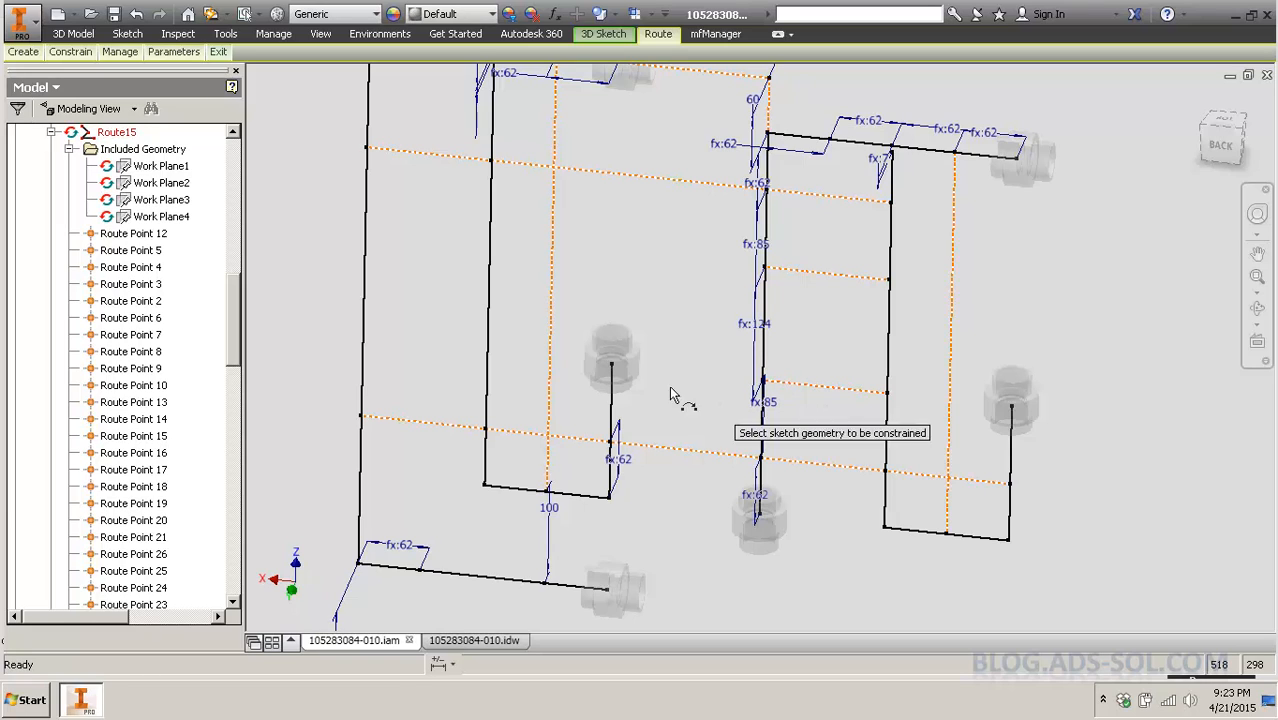
pyautogui.click(612, 367)
pyautogui.click(768, 494)
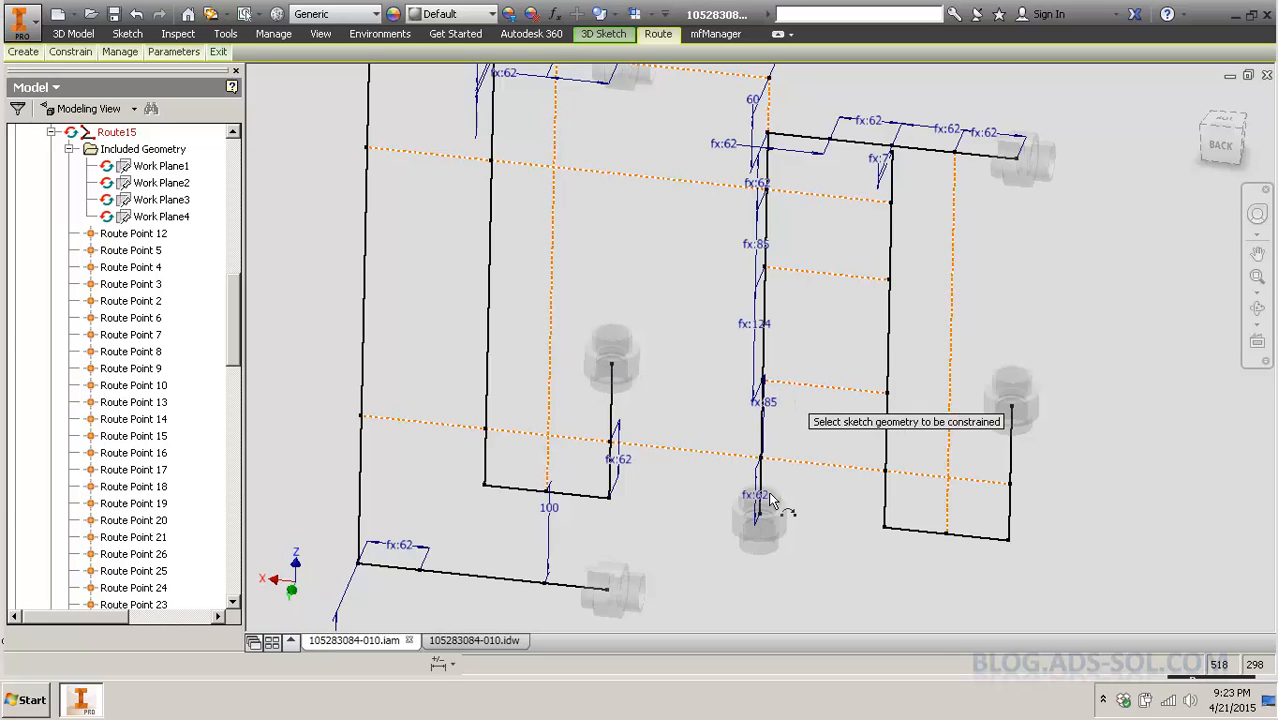
pyautogui.click(1011, 406)
pyautogui.click(881, 393)
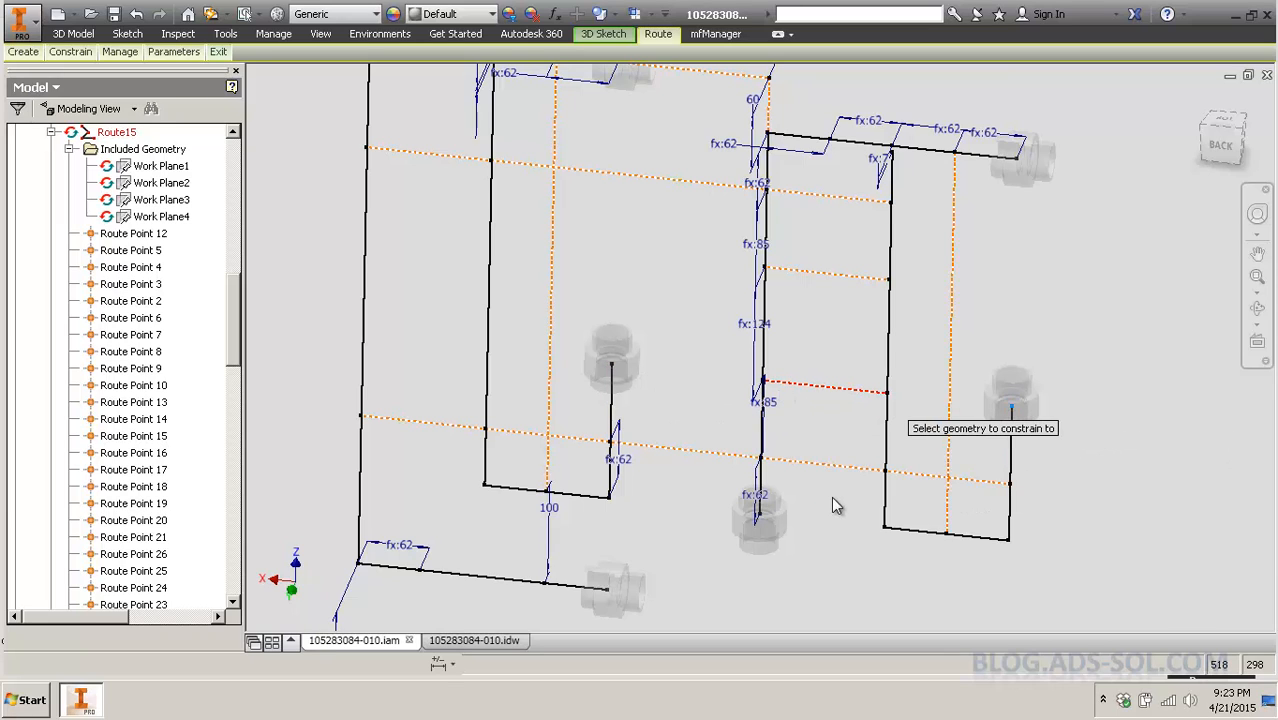
pyautogui.press('Escape')
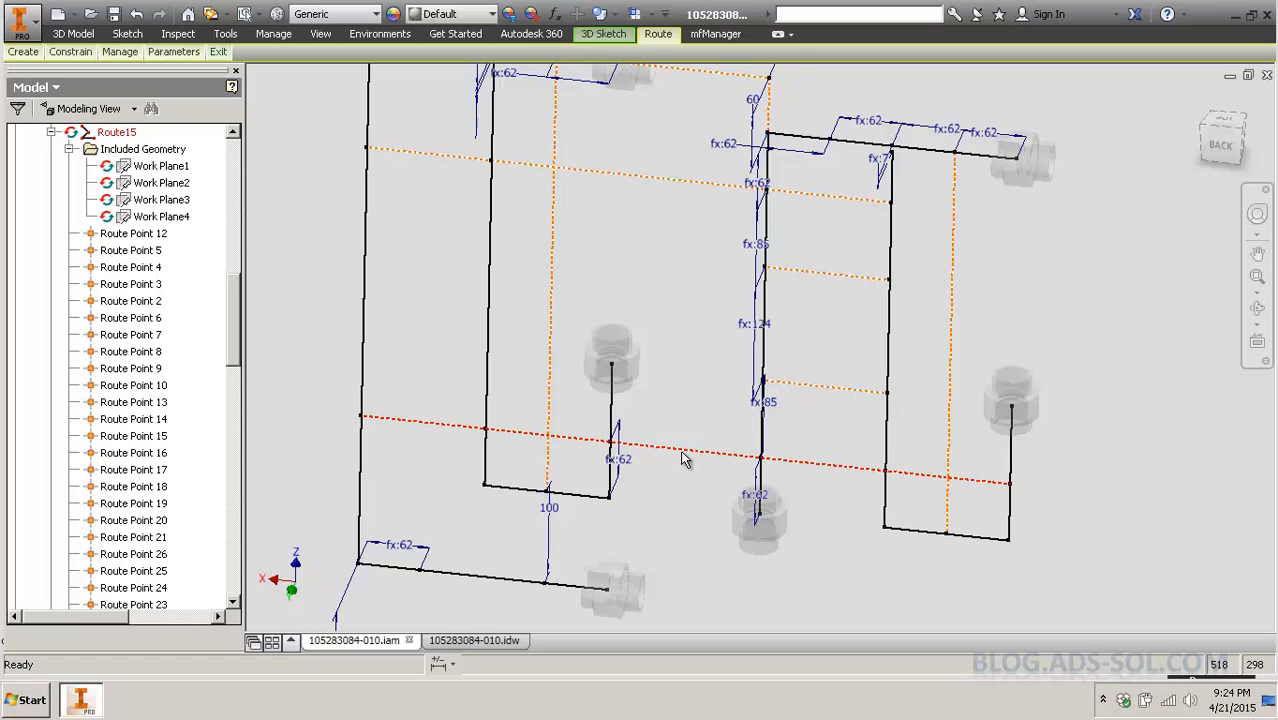
# Delete the long lower horizontal construction line and draw a shorter one from the lower node on the manifold's outermost vertical segment.
pyautogui.rightClick(683, 459)
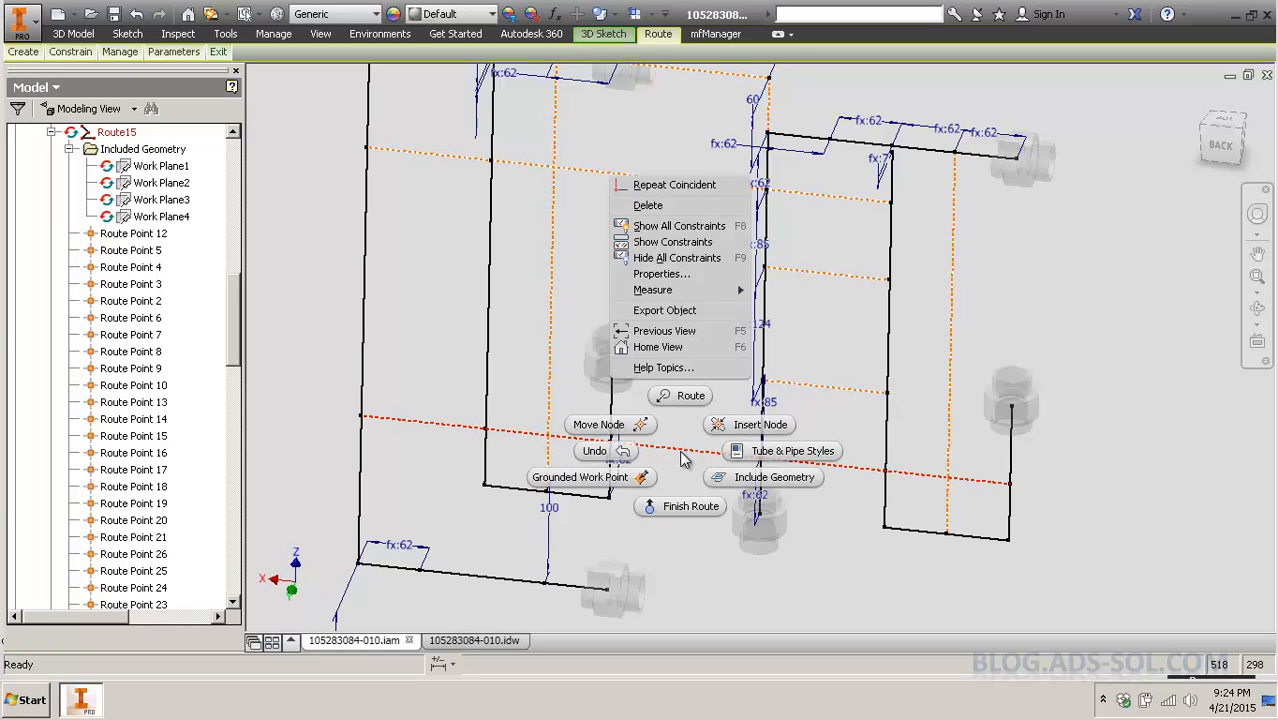
pyautogui.click(657, 207)
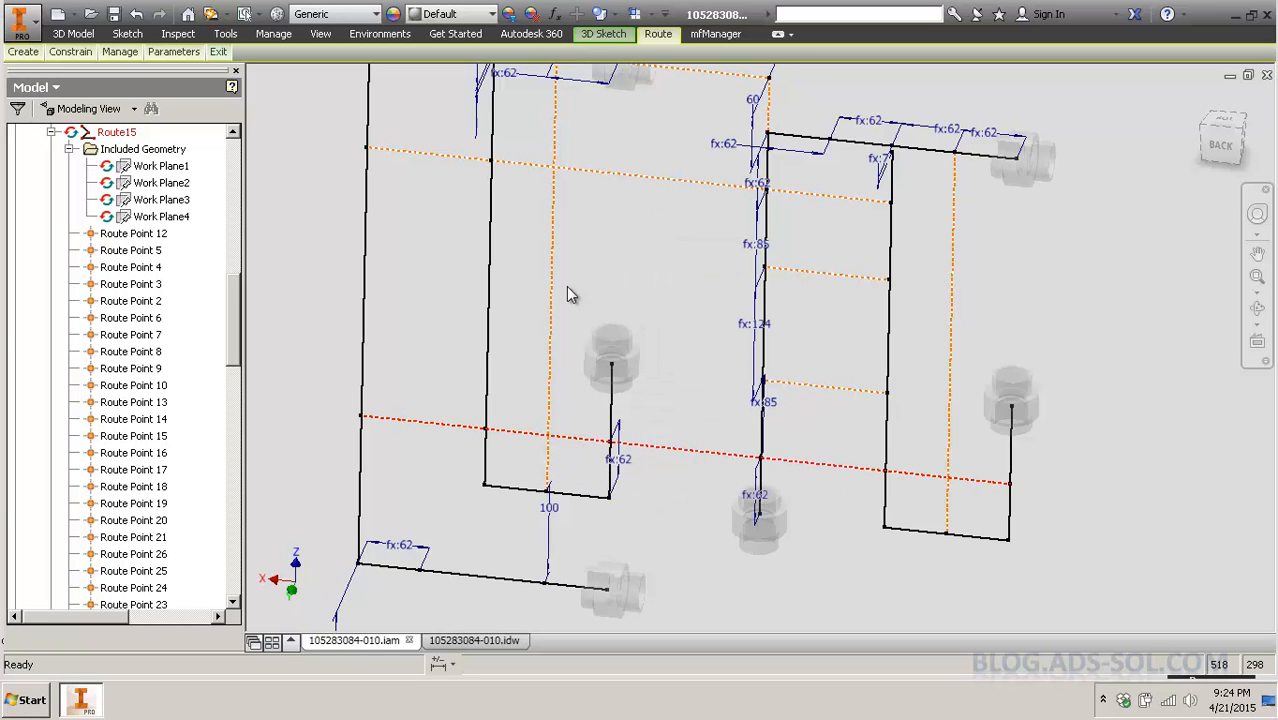
pyautogui.rightClick(360, 415)
pyautogui.click(386, 115)
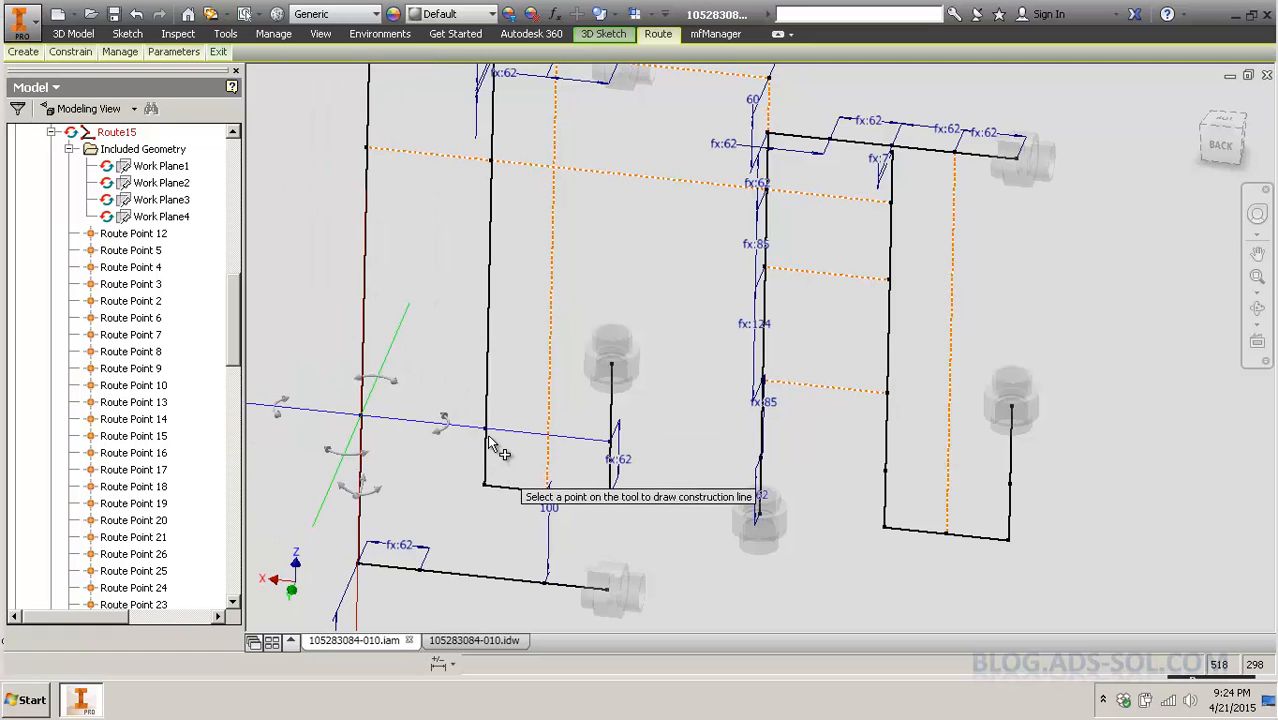
pyautogui.click(465, 427)
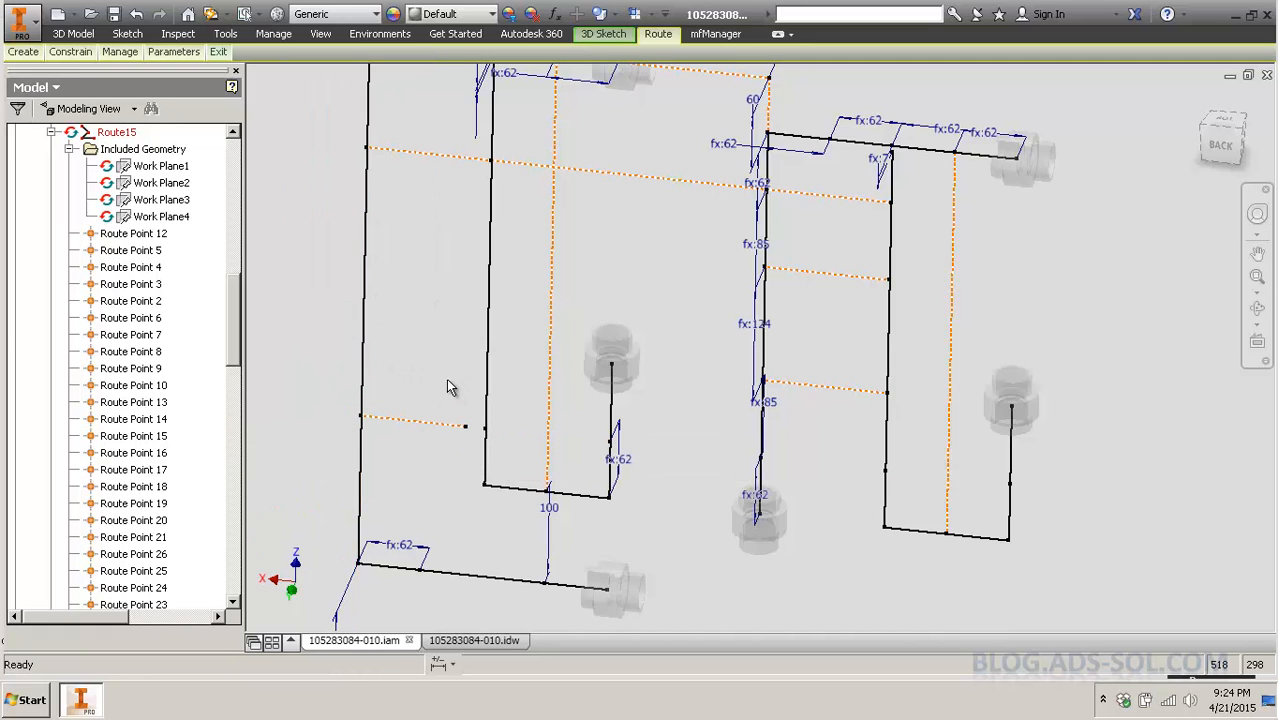
# Constrain the new short construction line parallel to the upper horizontal one and its free end coincident with the adjacent inner vertical pipe's lower node.
pyautogui.click(430, 421)
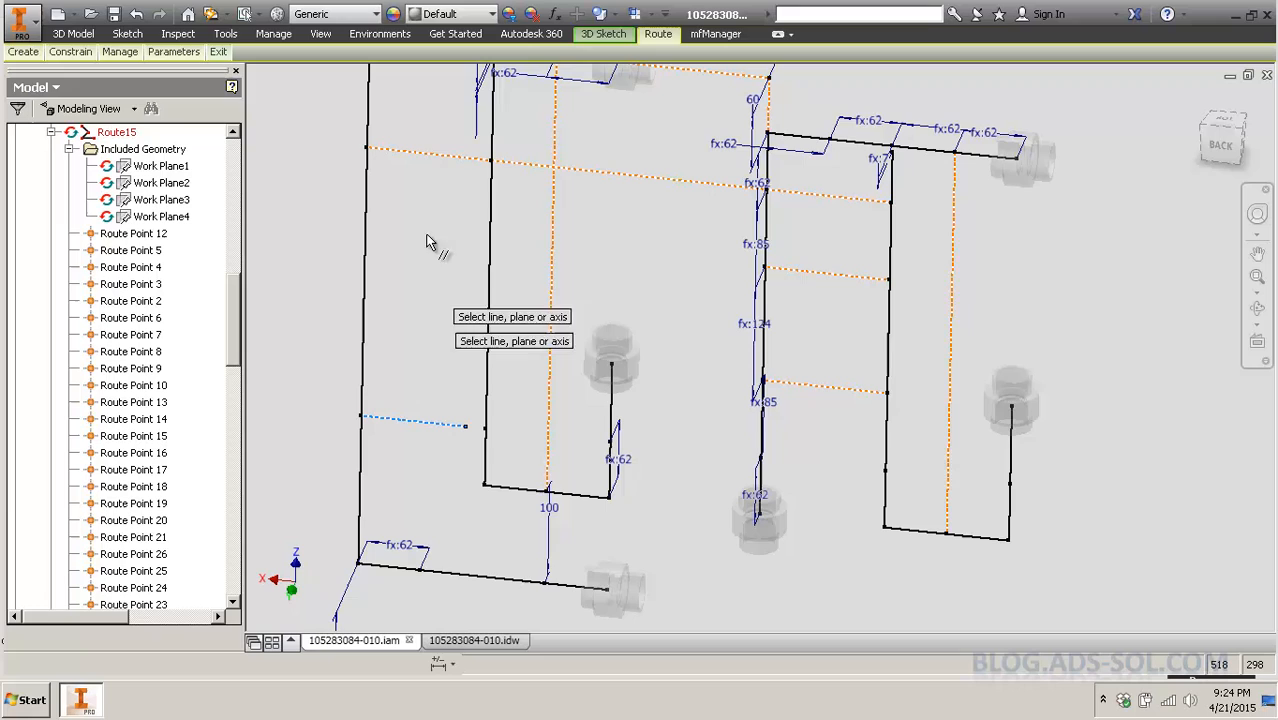
pyautogui.click(430, 160)
pyautogui.press('c')
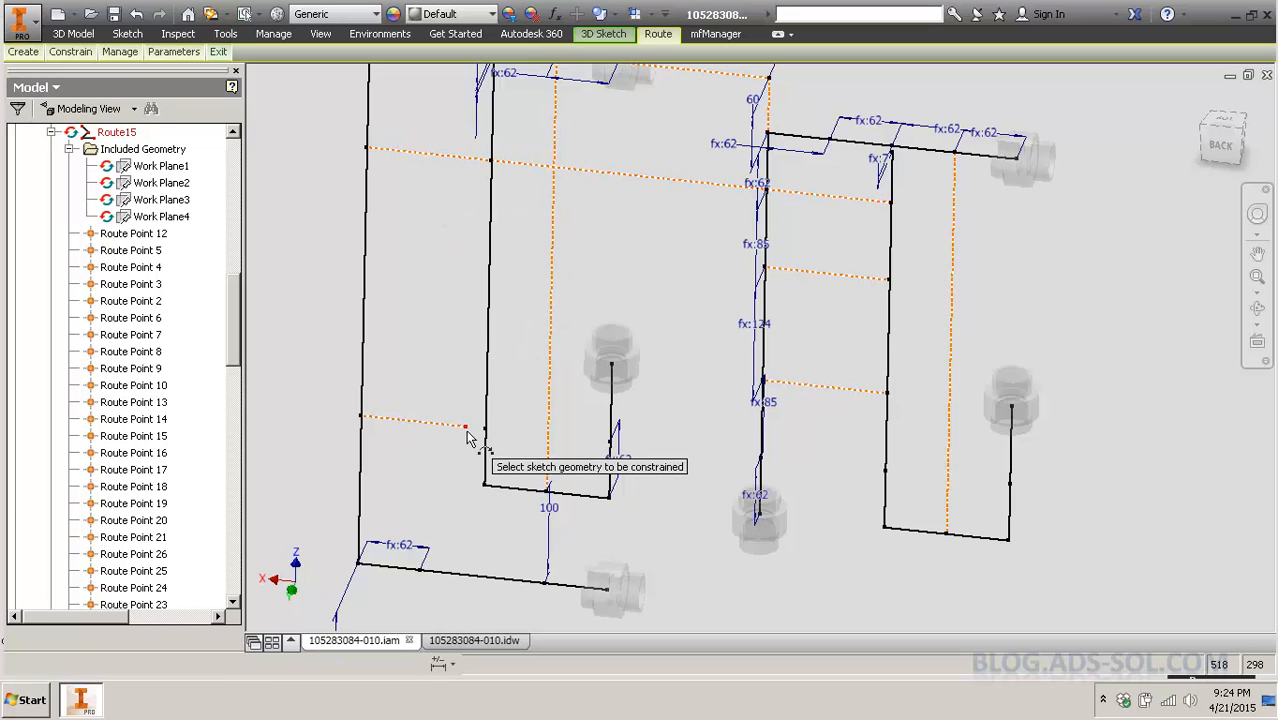
pyautogui.click(465, 428)
pyautogui.click(488, 438)
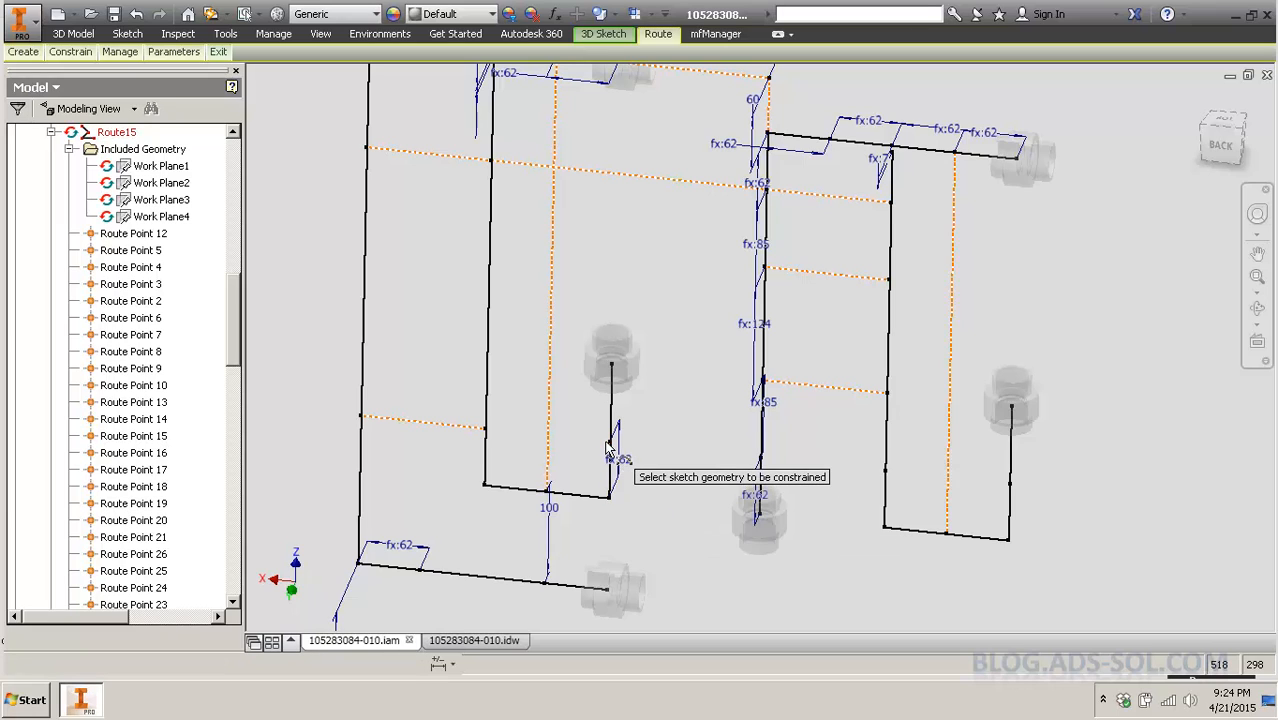
# Constrain the lower nodes of the remaining four vertical pipes coincident with the short lower construction line.
pyautogui.click(463, 428)
pyautogui.click(460, 426)
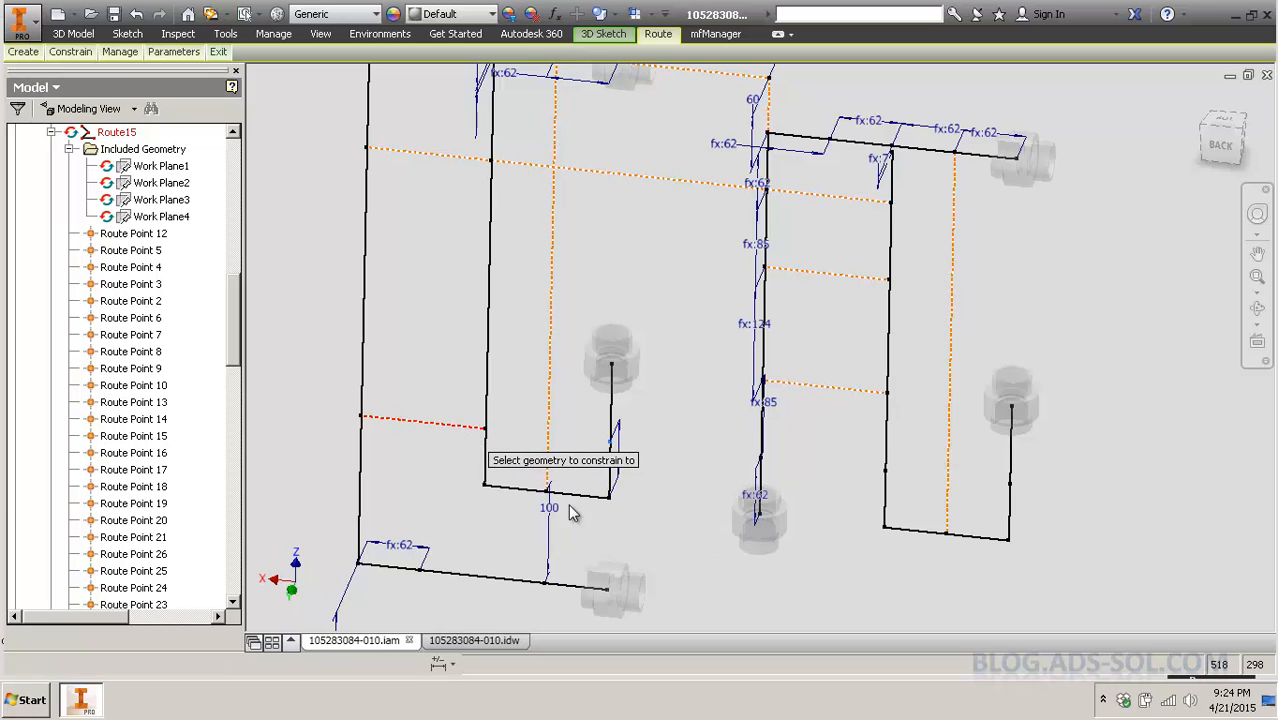
pyautogui.click(762, 458)
pyautogui.click(473, 430)
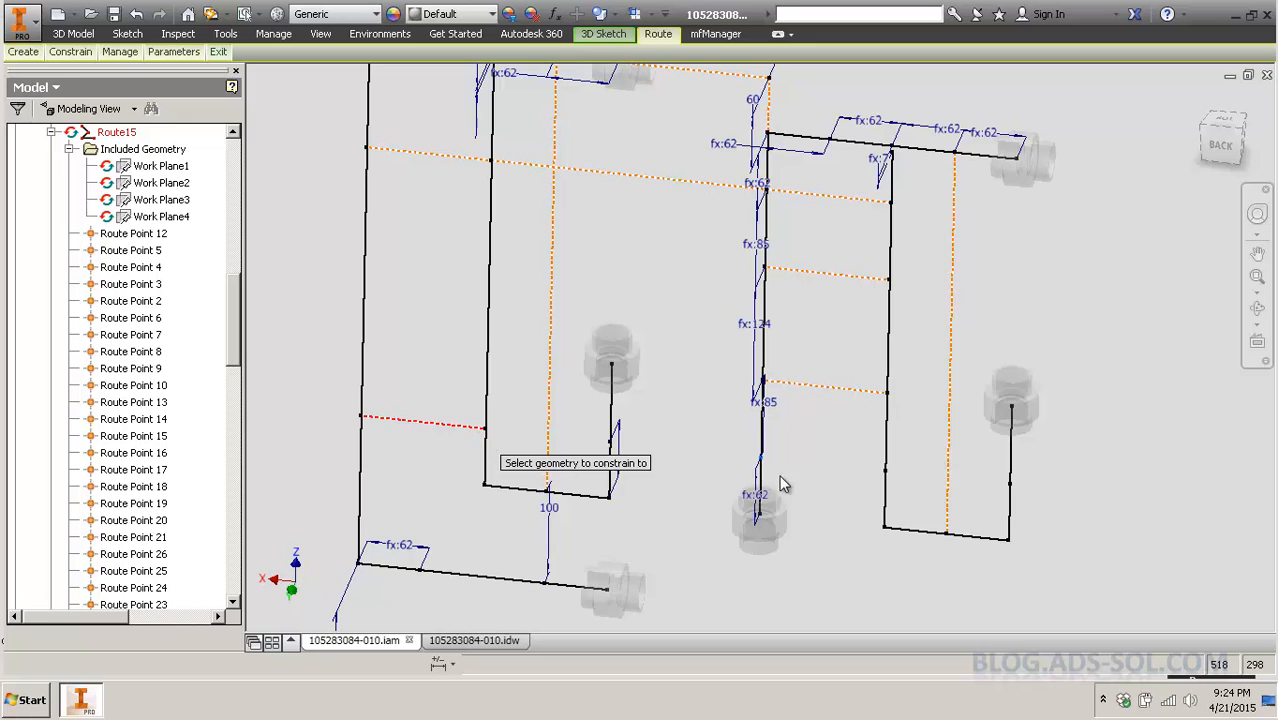
pyautogui.click(885, 470)
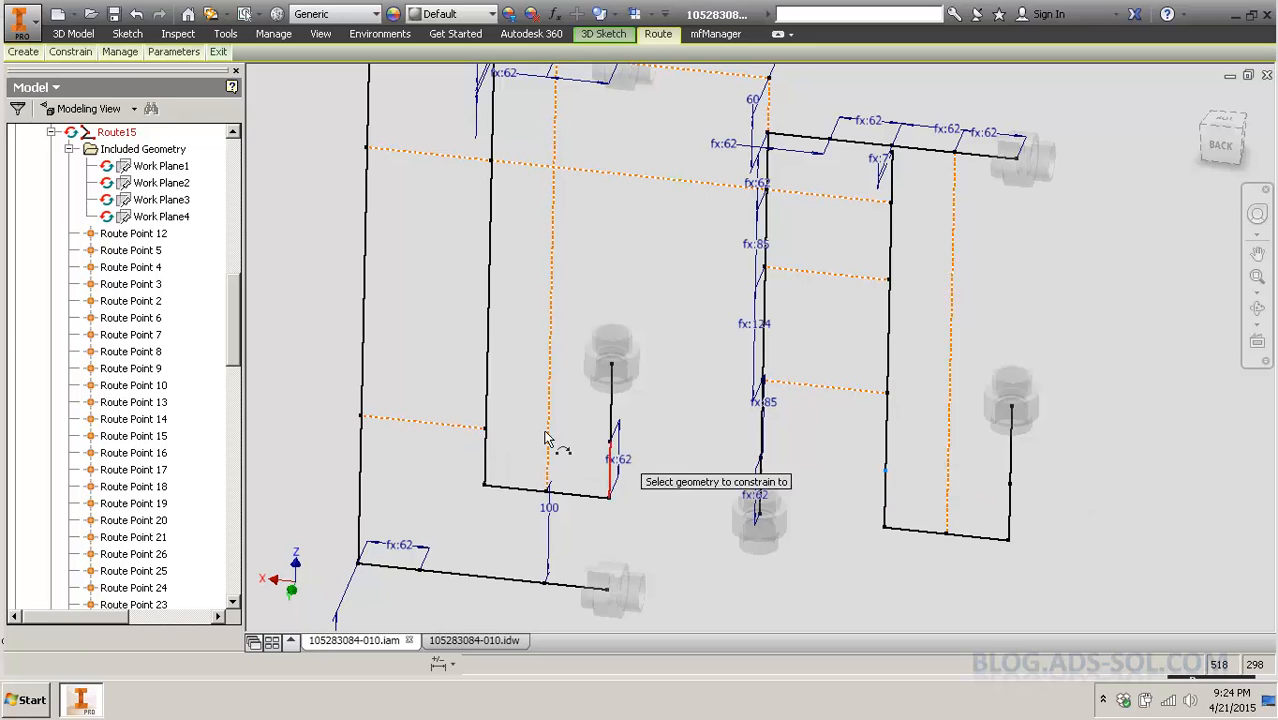
pyautogui.click(951, 465)
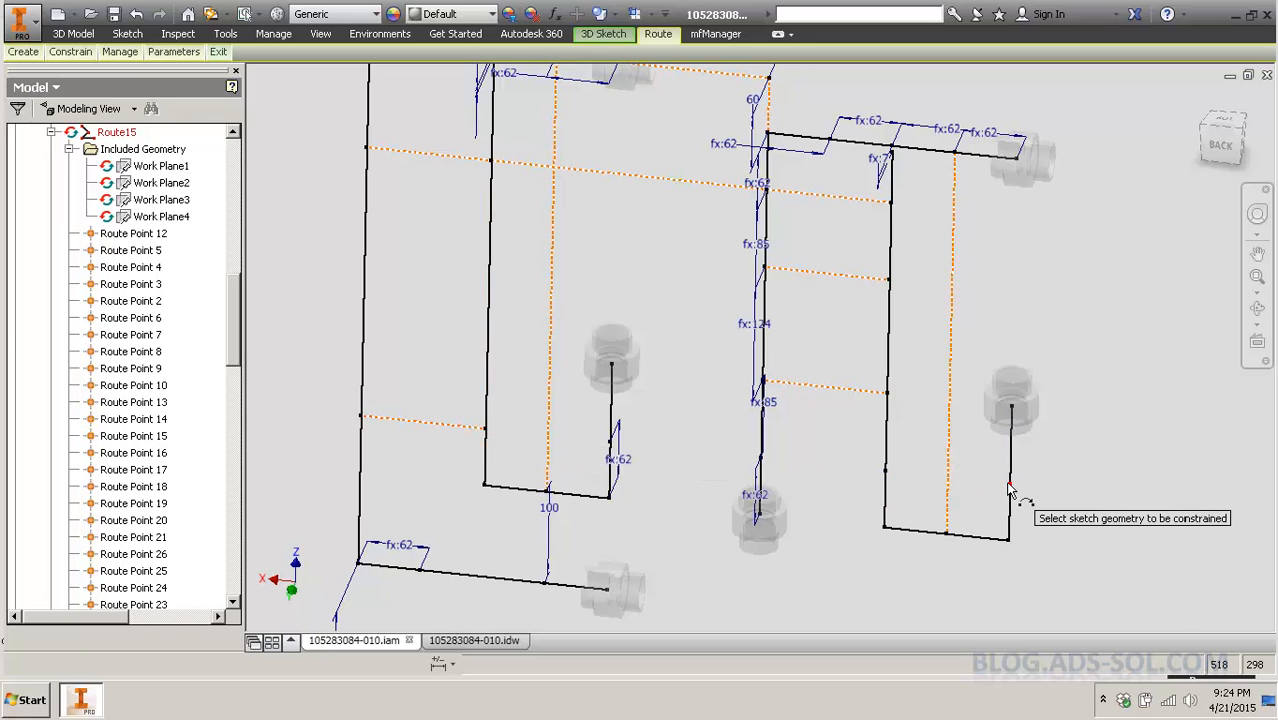
pyautogui.click(1010, 484)
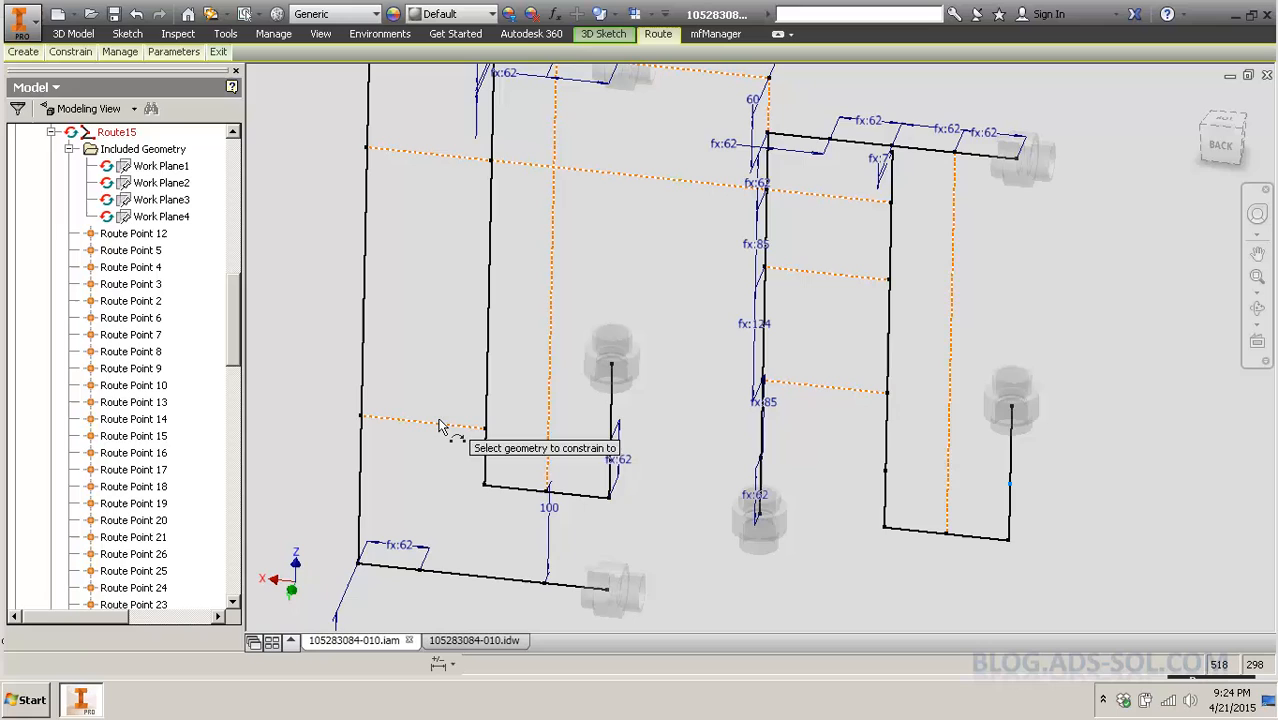
pyautogui.rightClick(646, 514)
pyautogui.click(690, 518)
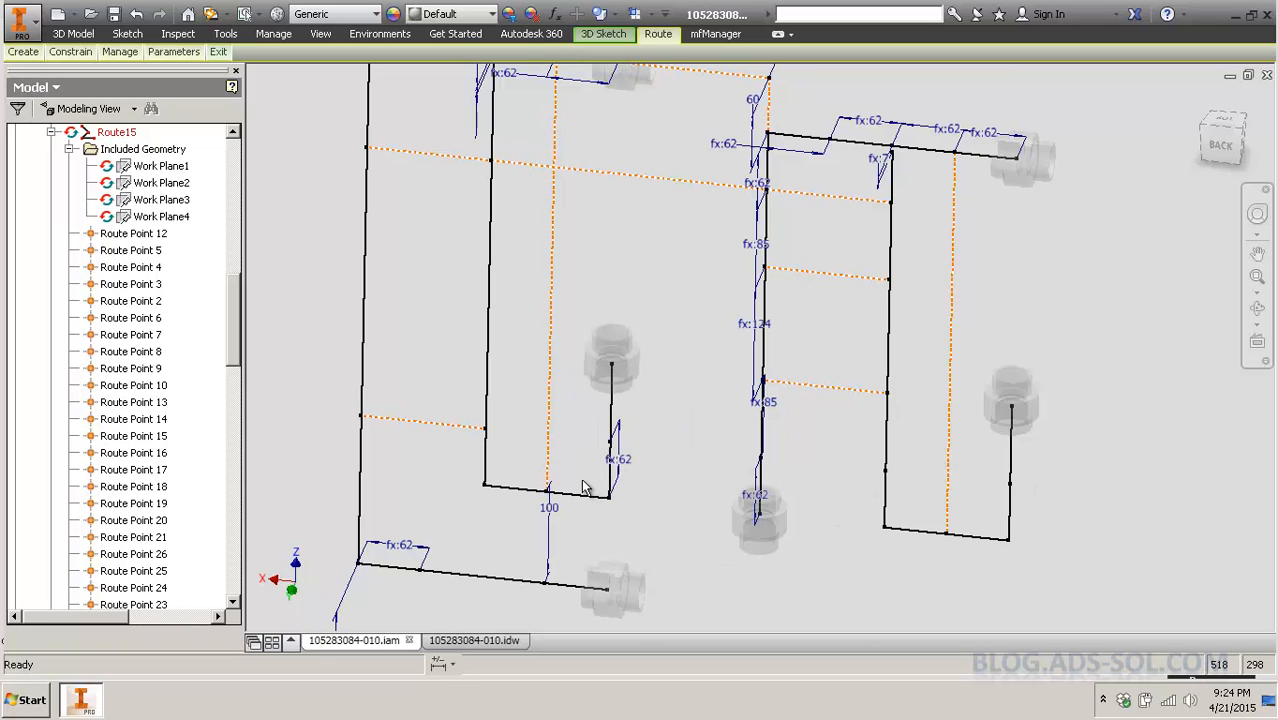
# Set the fx:62 vertical dimension on the first loop's short riser to 82 mm and finish editing the route.
pyautogui.doubleClick(628, 468)
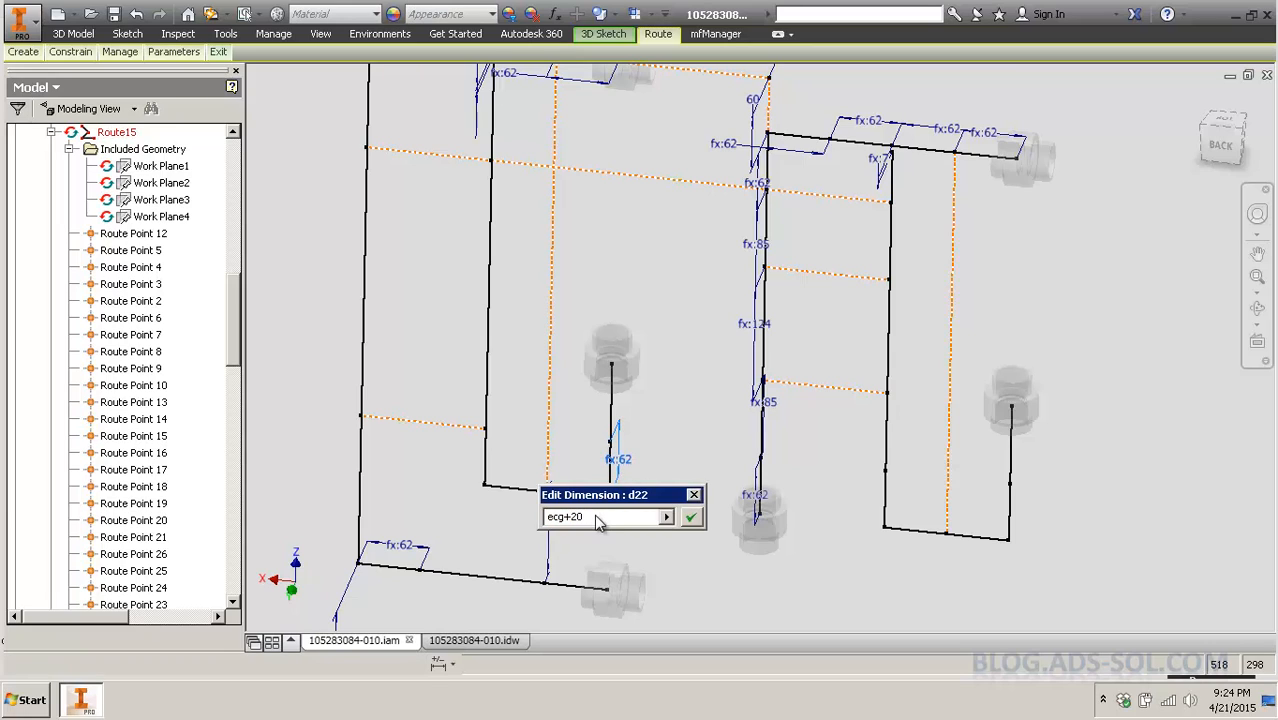
pyautogui.press('Return')
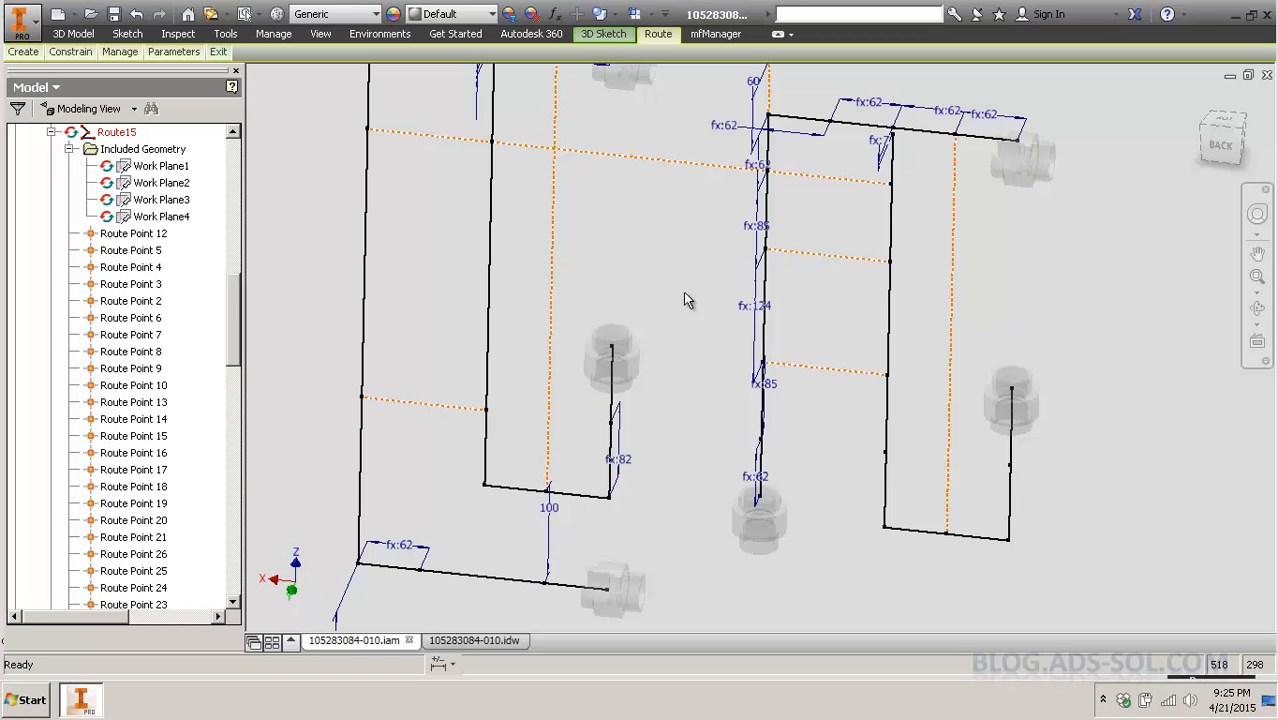
pyautogui.moveTo(686, 340); pyautogui.dragTo(688, 388, button='middle')
pyautogui.moveTo(652, 318); pyautogui.dragTo(664, 328, button='middle')
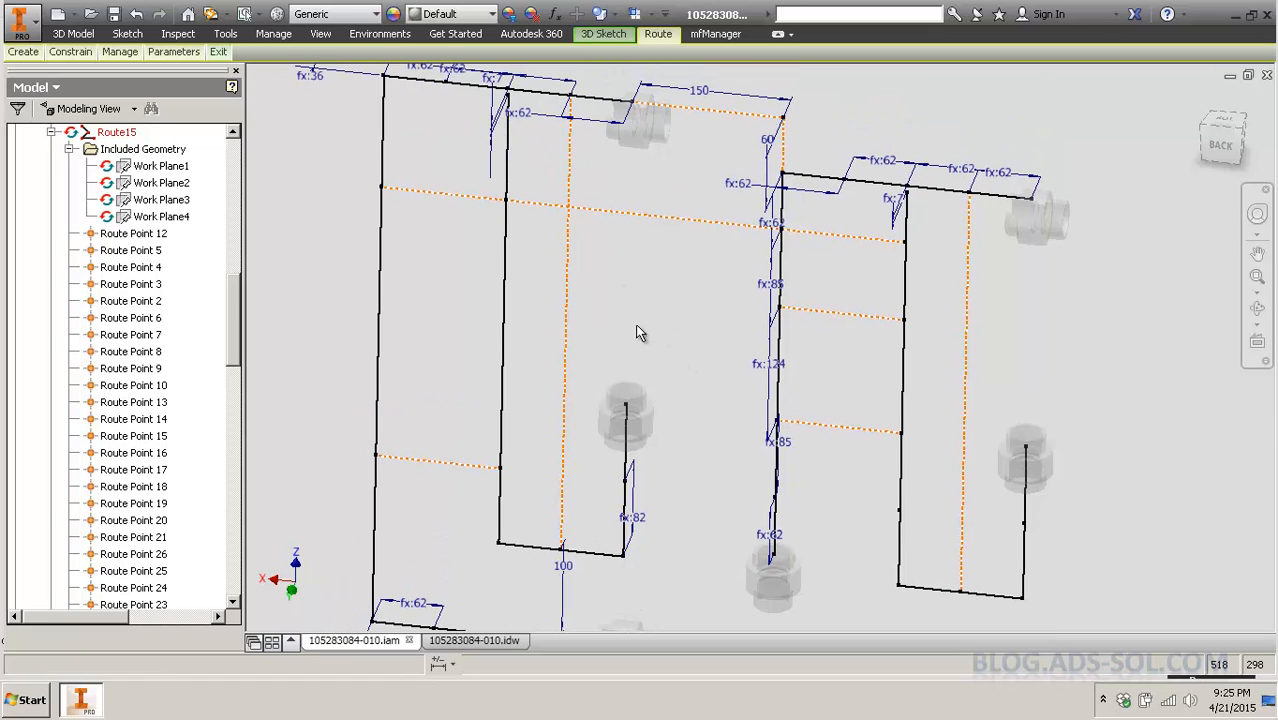
pyautogui.scroll(-4, 627, 321)
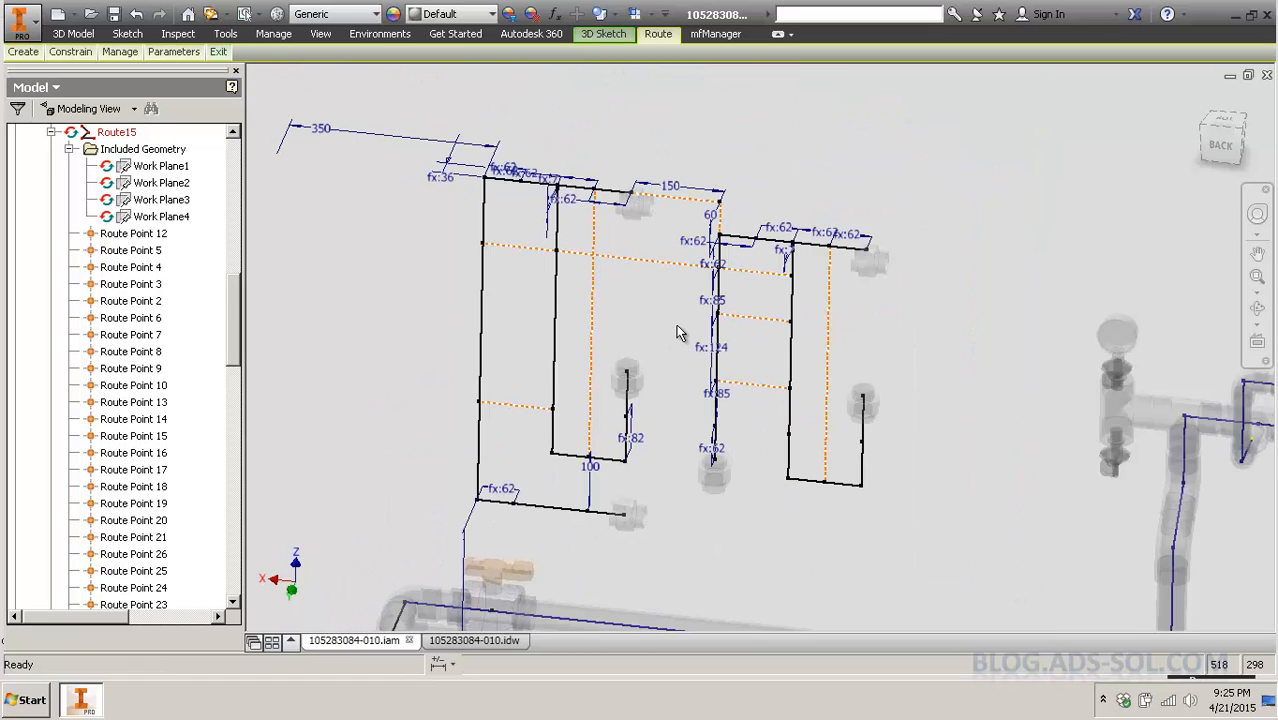
pyautogui.doubleClick(354, 252)
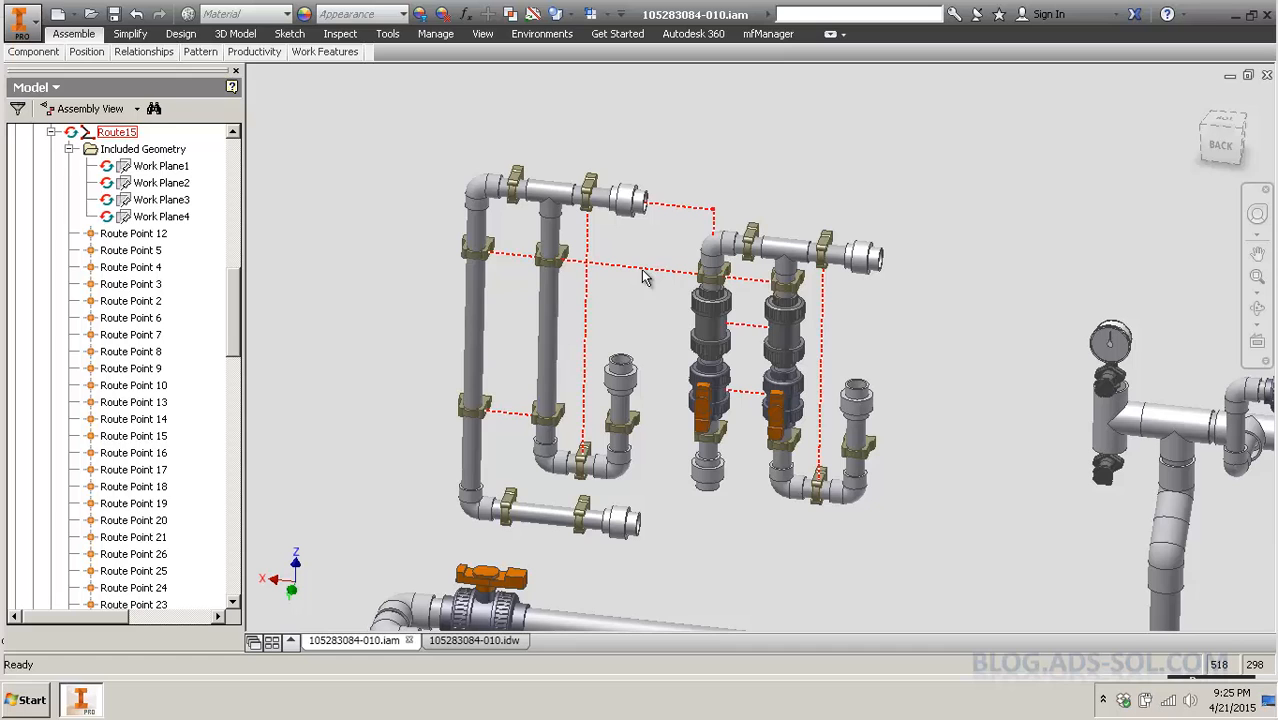
# Examine the rebuilt manifold's pipes, clips and construction lines in the assembly.
pyautogui.scroll(-5, 617, 308)
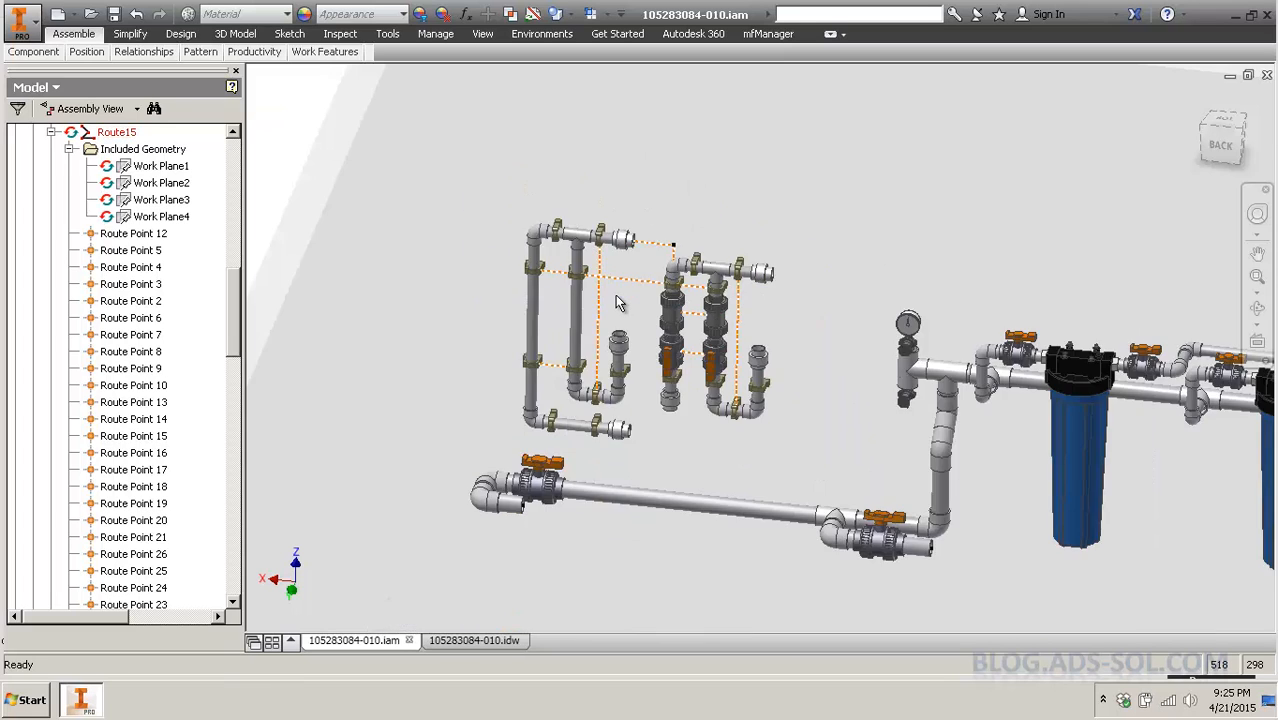
pyautogui.scroll(6, 610, 298)
pyautogui.scroll(-4, 590, 295)
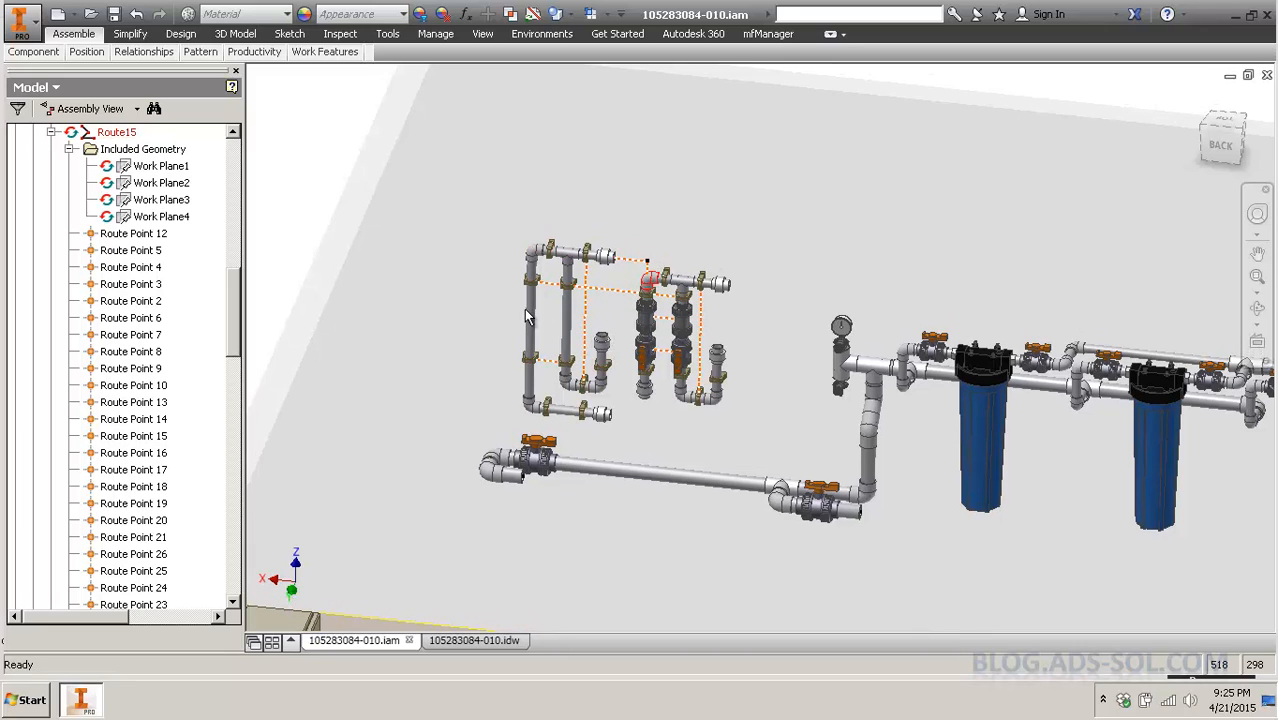
pyautogui.rightClick(482, 231)
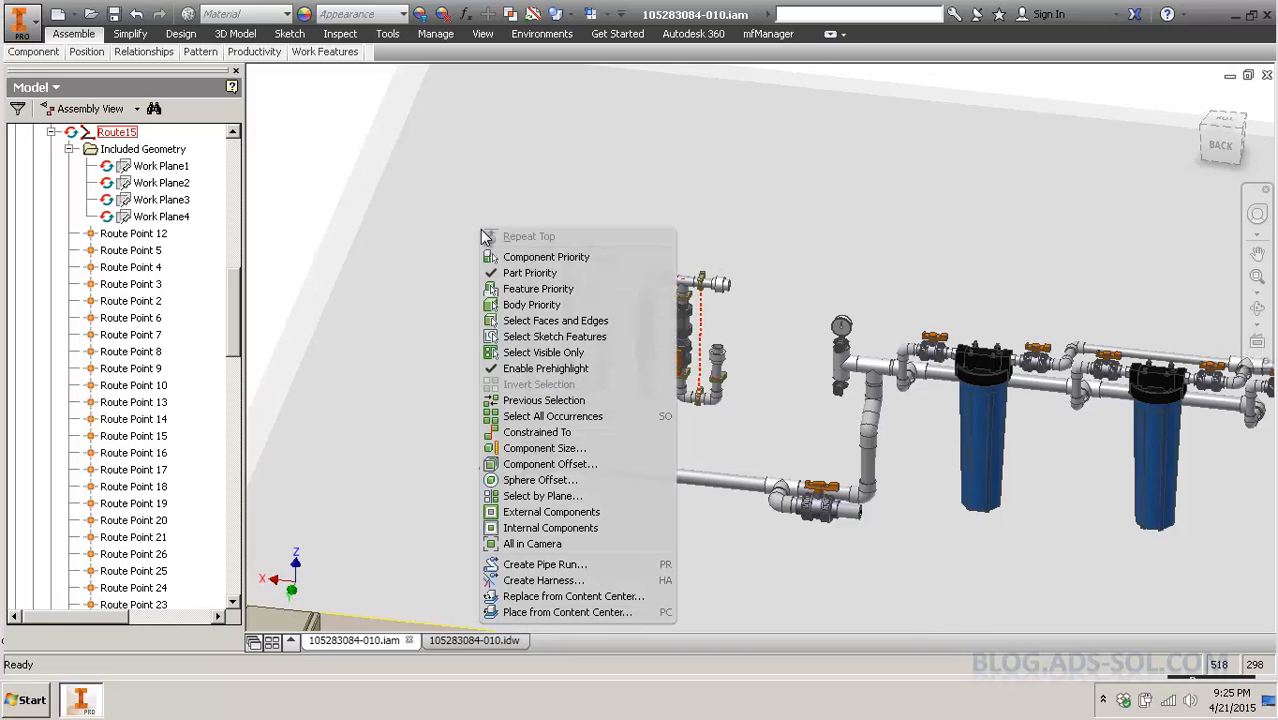
pyautogui.click(545, 275)
pyautogui.doubleClick(640, 267)
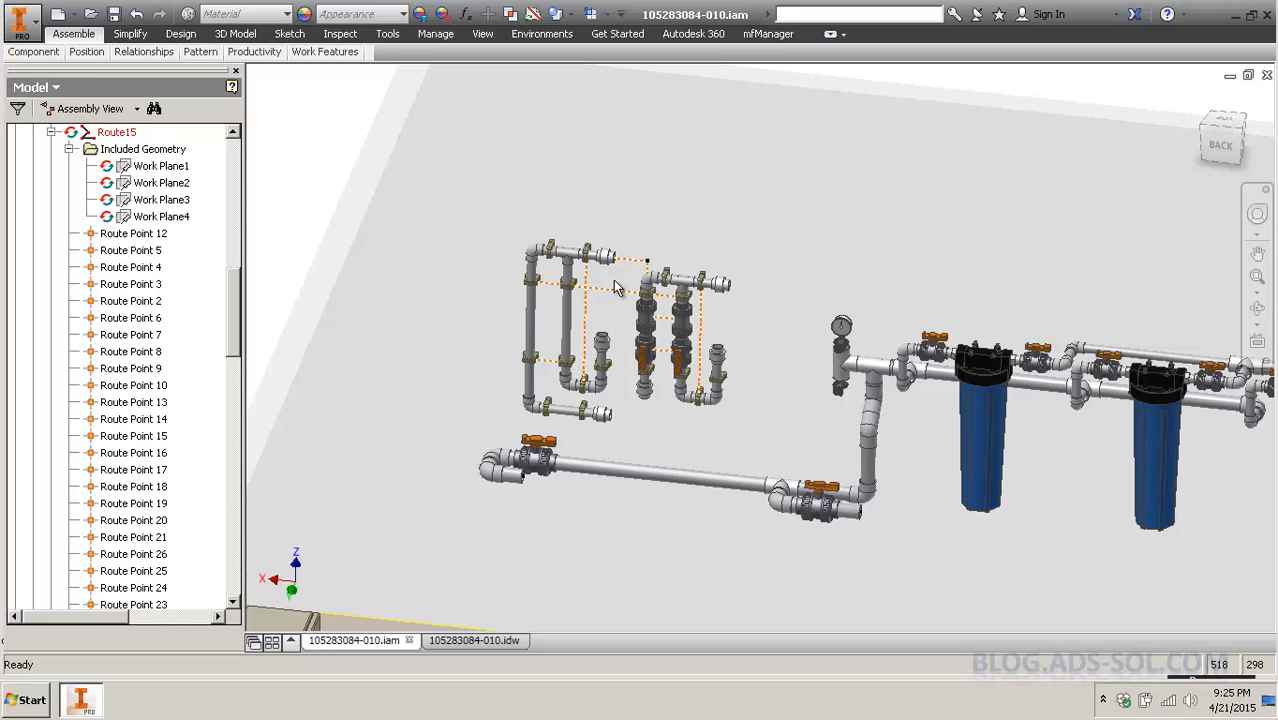
pyautogui.scroll(4, 630, 299)
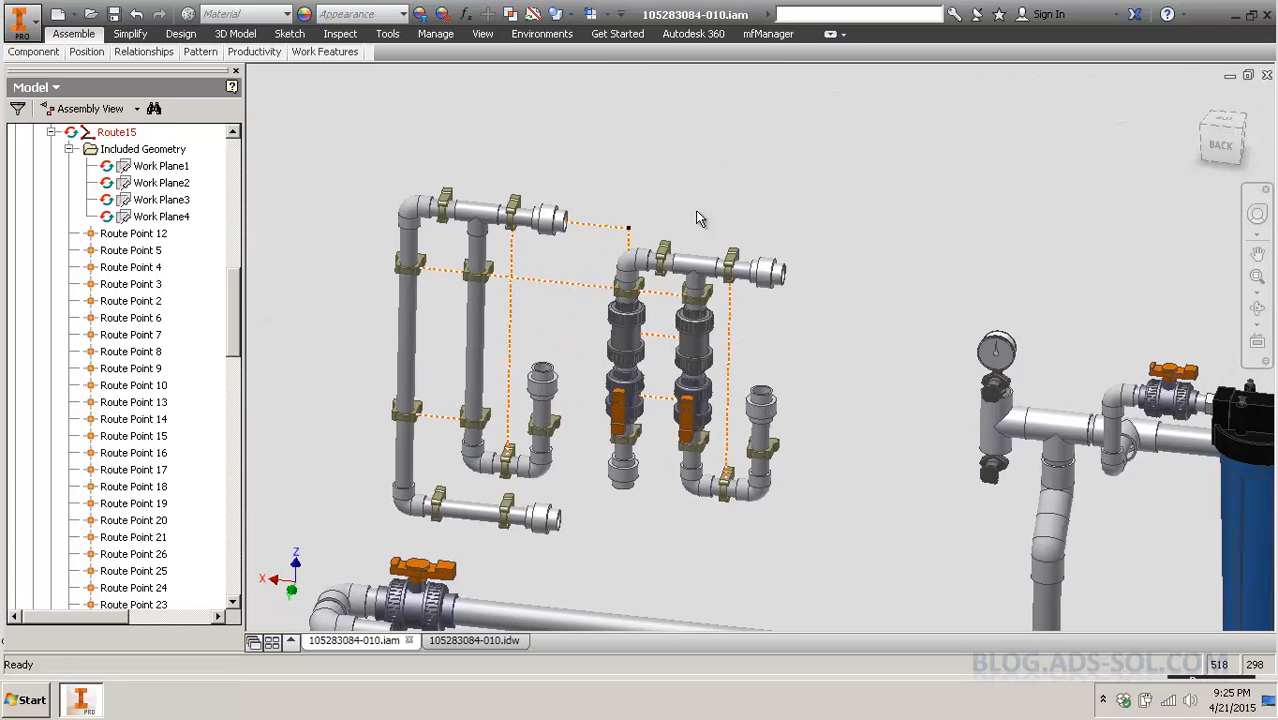
pyautogui.moveTo(707, 525); pyautogui.dragTo(738, 501, button='middle')
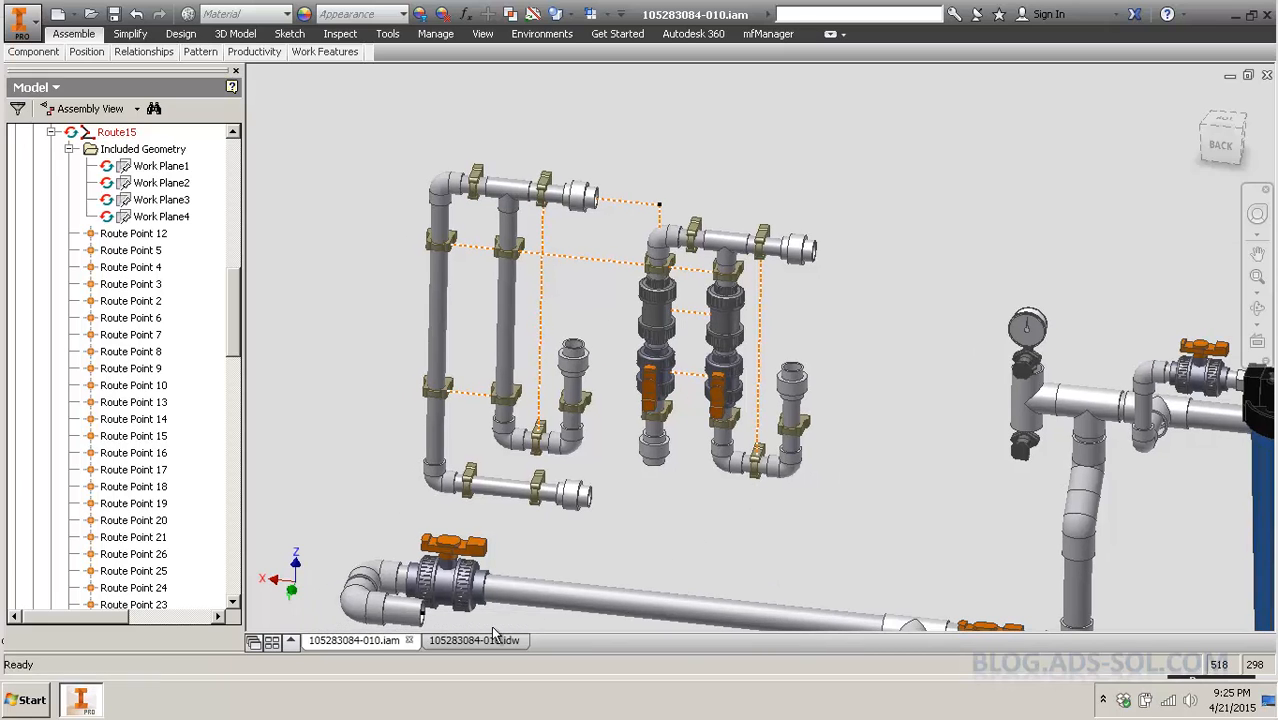
# Switch to the 105283084-010.idw drawing and focus on the manifold in section view A-A.
pyautogui.click(490, 638)
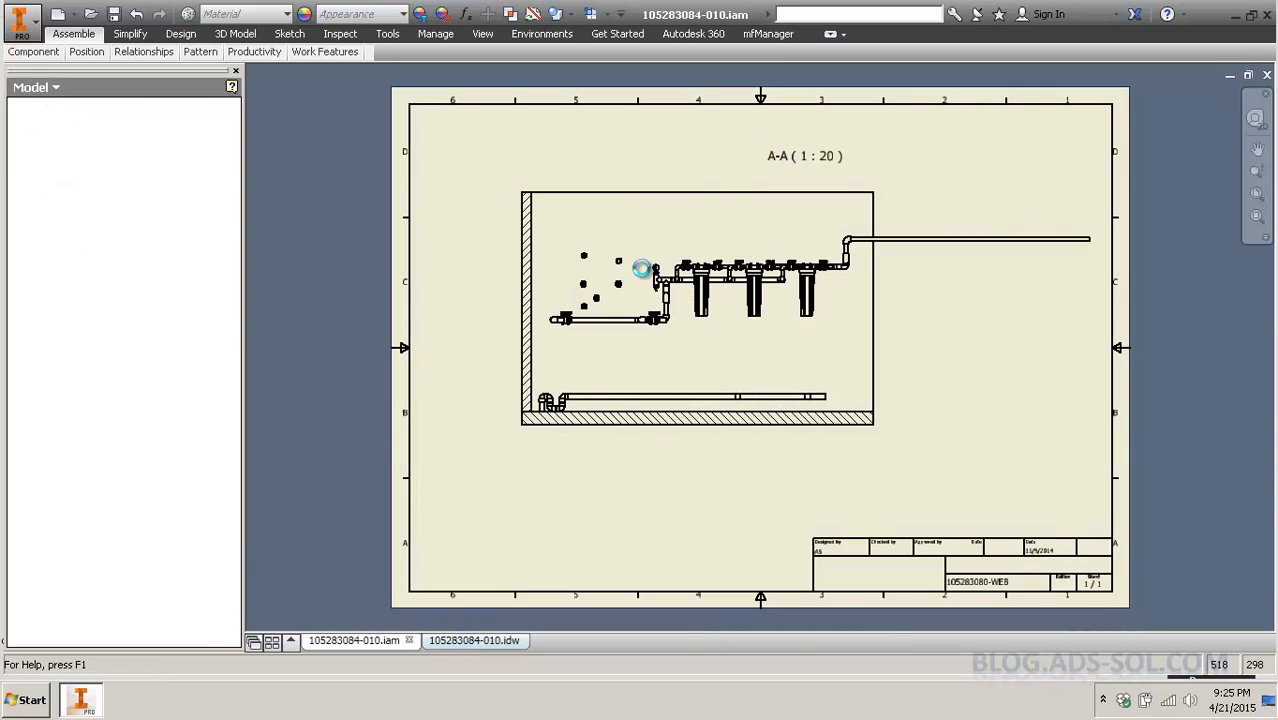
pyautogui.press('Return')
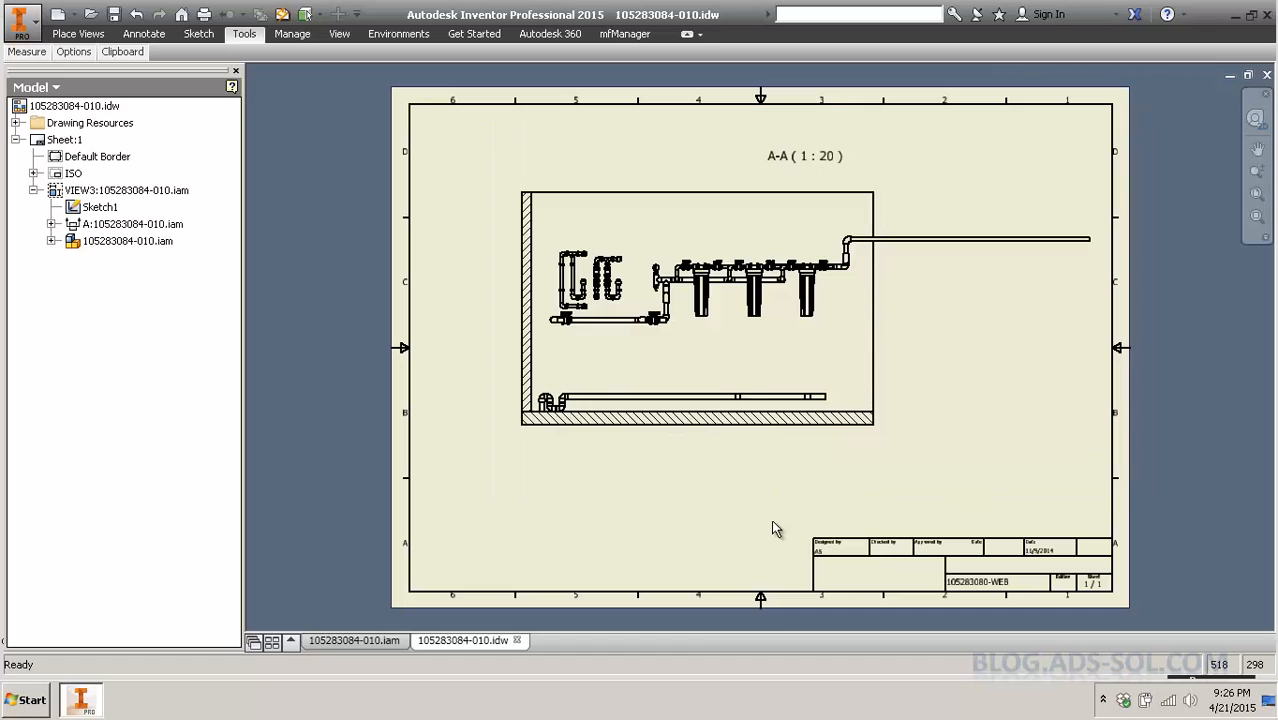
pyautogui.scroll(5, 595, 266)
pyautogui.scroll(-3, 597, 266)
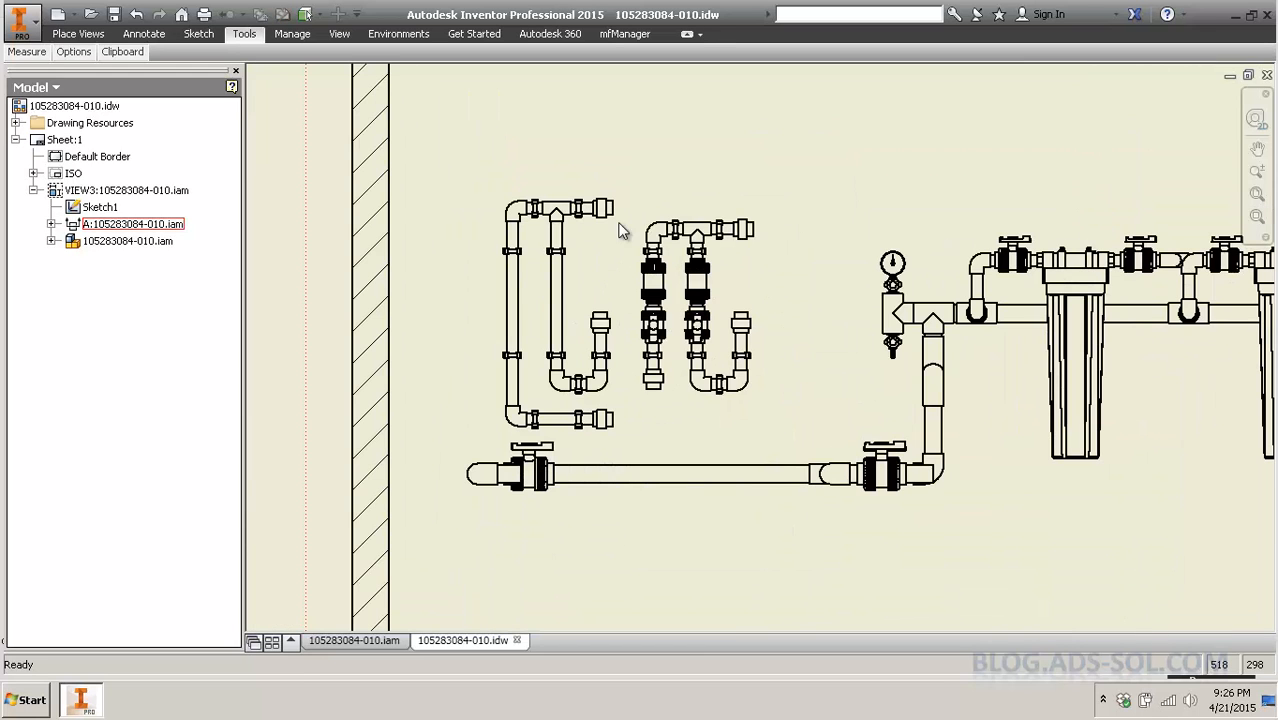
# Using part priority, locate a manifold pipe segment in the browser and include the centerlines of Route15 in section view A-A.
pyautogui.rightClick(634, 190)
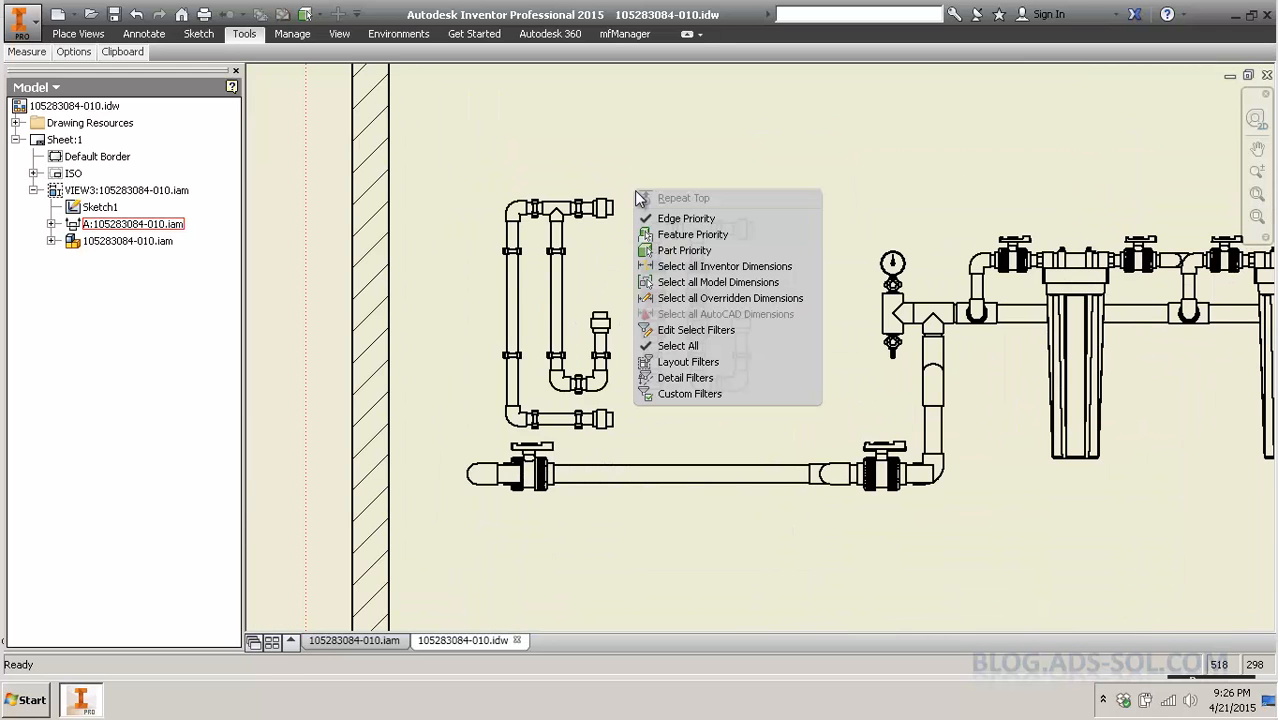
pyautogui.click(684, 250)
pyautogui.rightClick(551, 240)
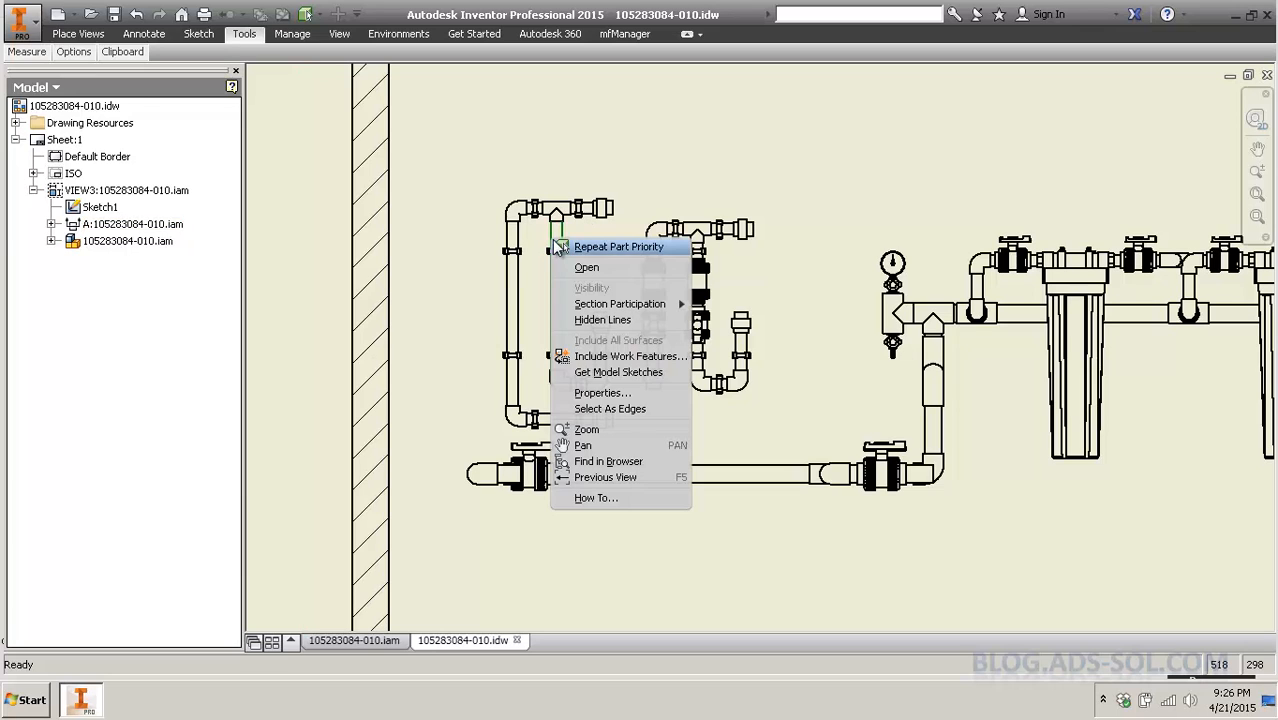
pyautogui.click(570, 246)
pyautogui.scroll(7, 212, 287)
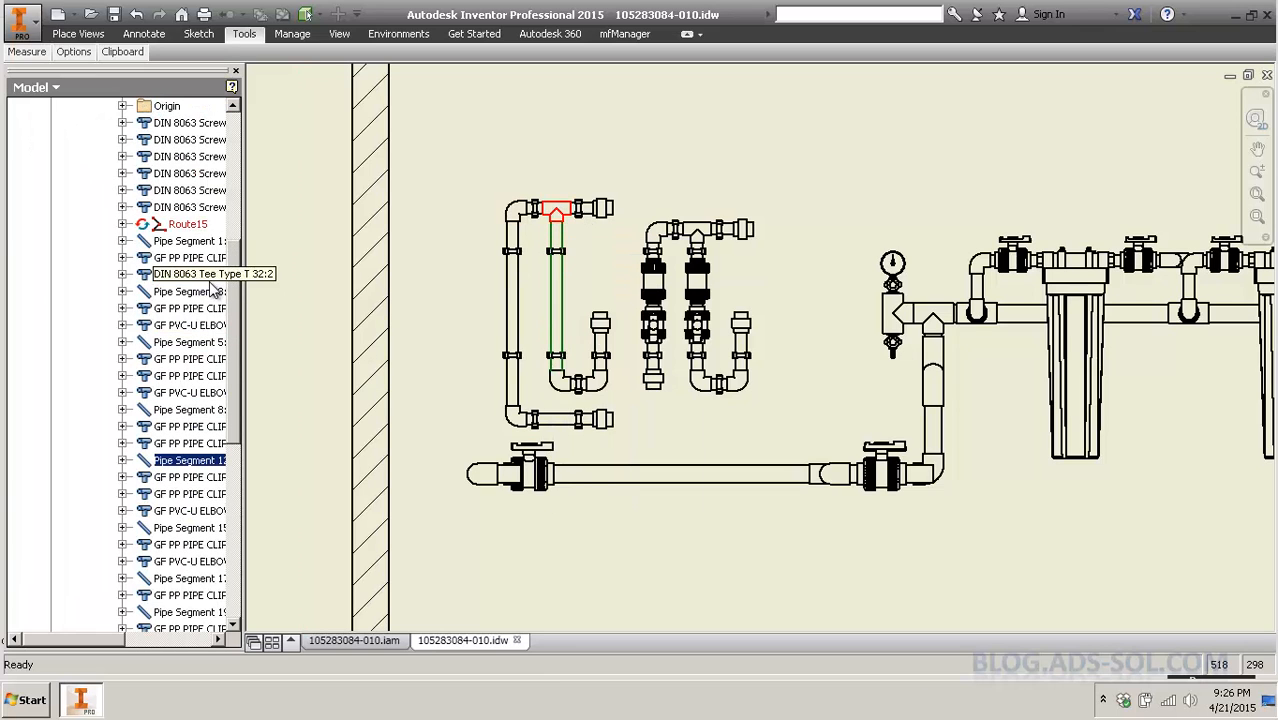
pyautogui.click(188, 224)
pyautogui.rightClick(187, 227)
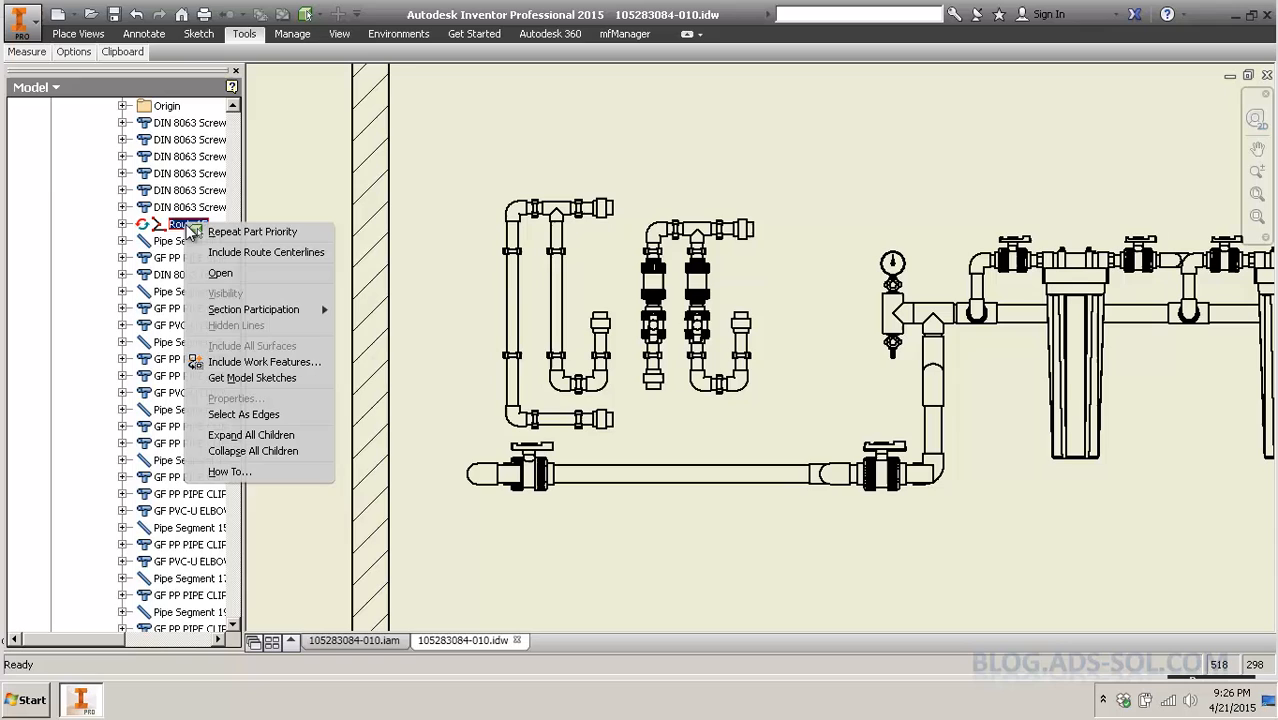
pyautogui.click(257, 254)
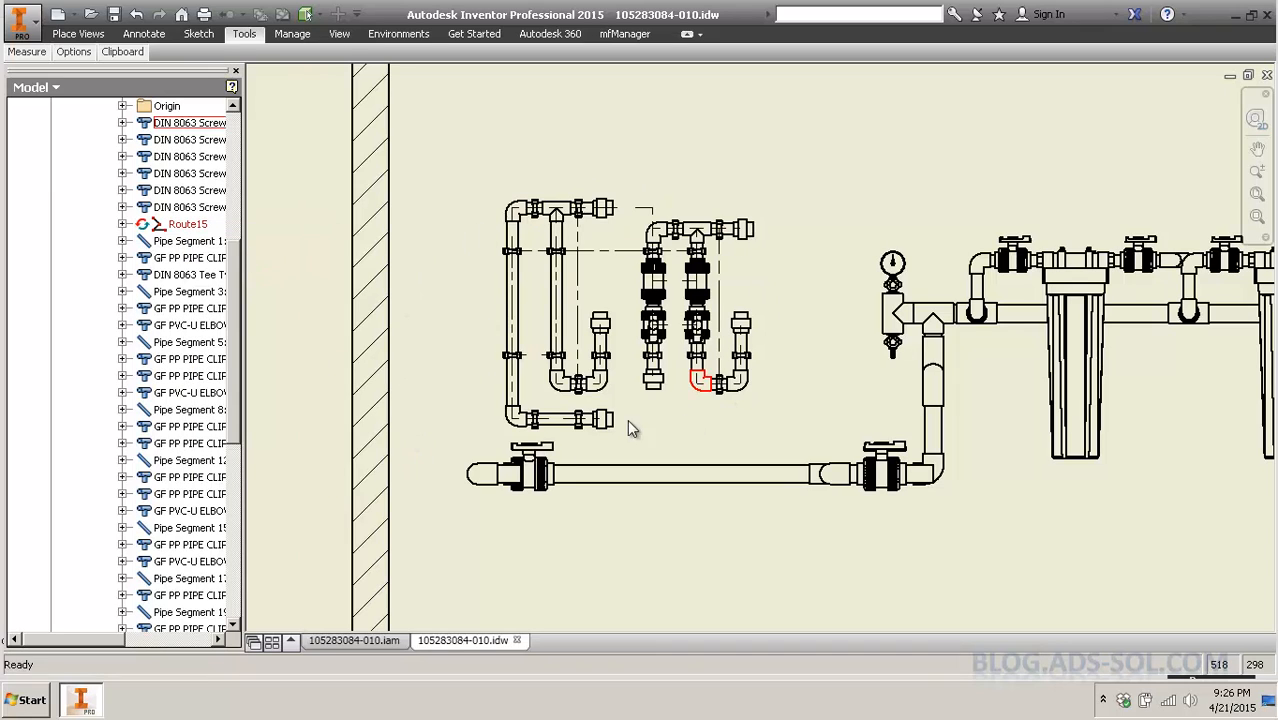
# Switch selection to edge priority and hide the construction centerlines that run between the manifold's pipes and clips, leaving the long vertical ones.
pyautogui.scroll(5, 531, 381)
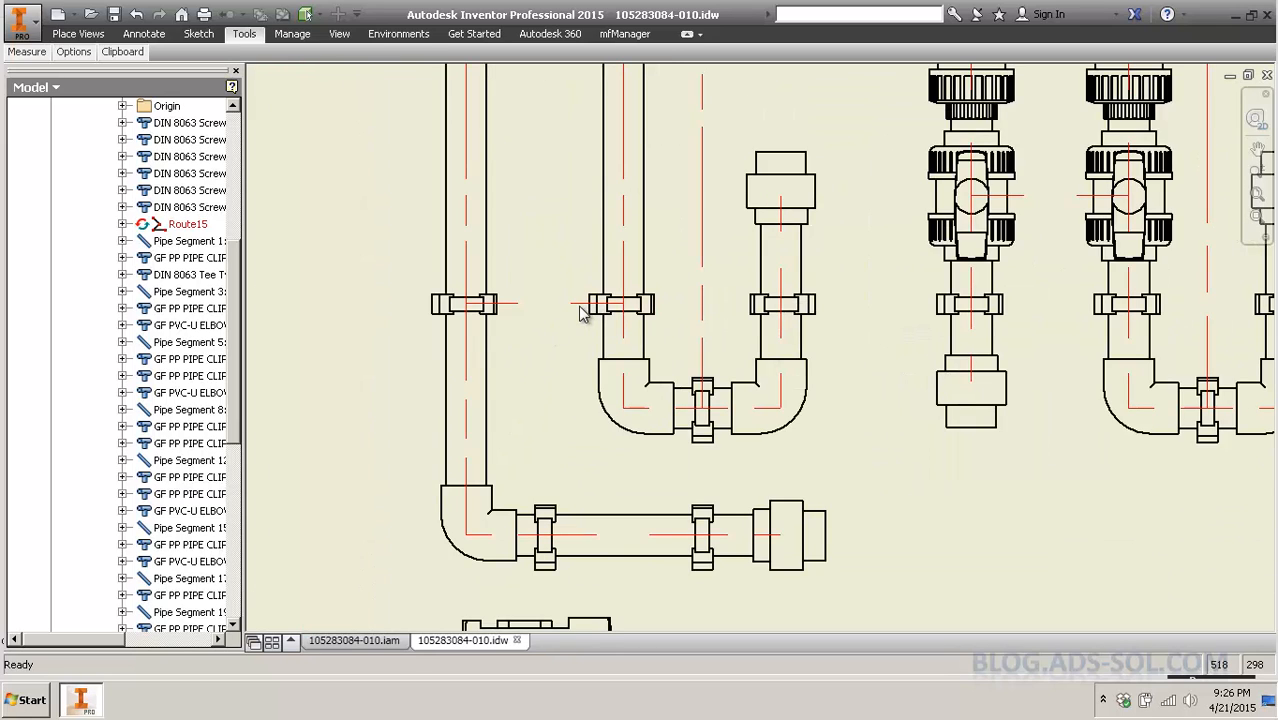
pyautogui.scroll(-4, 583, 313)
pyautogui.keyDown('shift'); pyautogui.rightClick(638, 216); pyautogui.keyUp('shift')
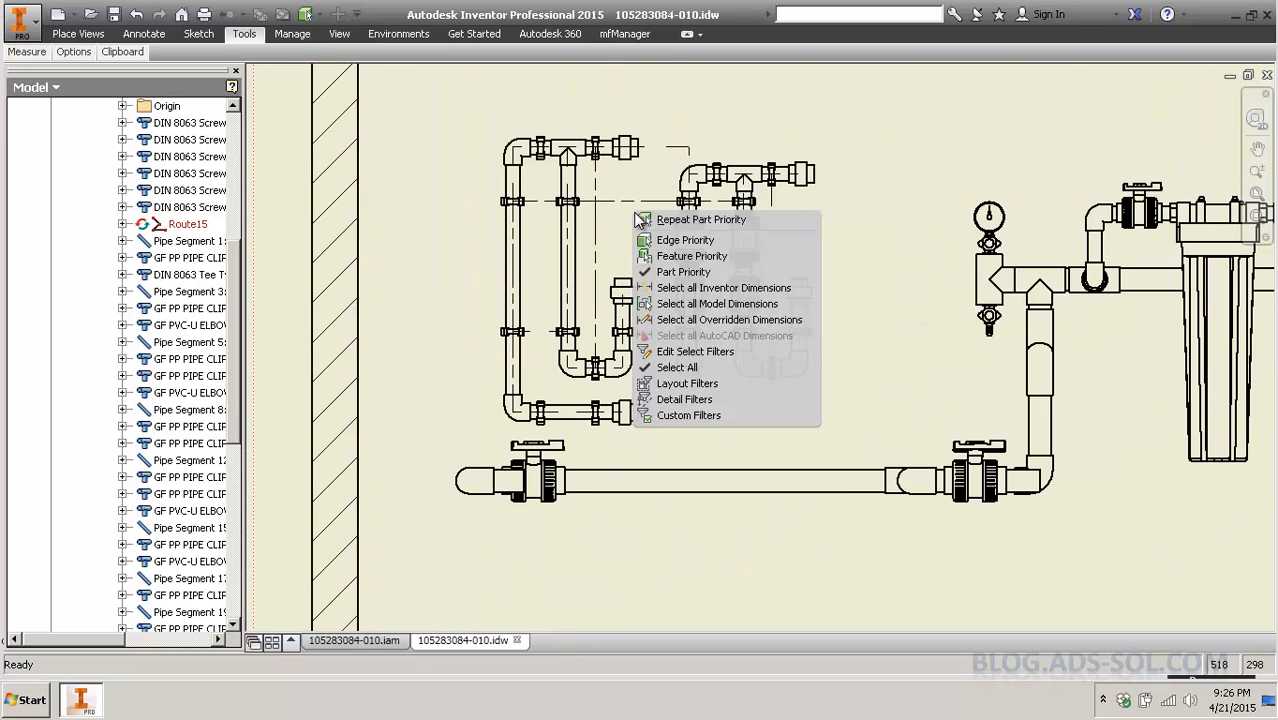
pyautogui.click(675, 240)
pyautogui.keyDown('shift'); pyautogui.rightClick(671, 237); pyautogui.keyUp('shift')
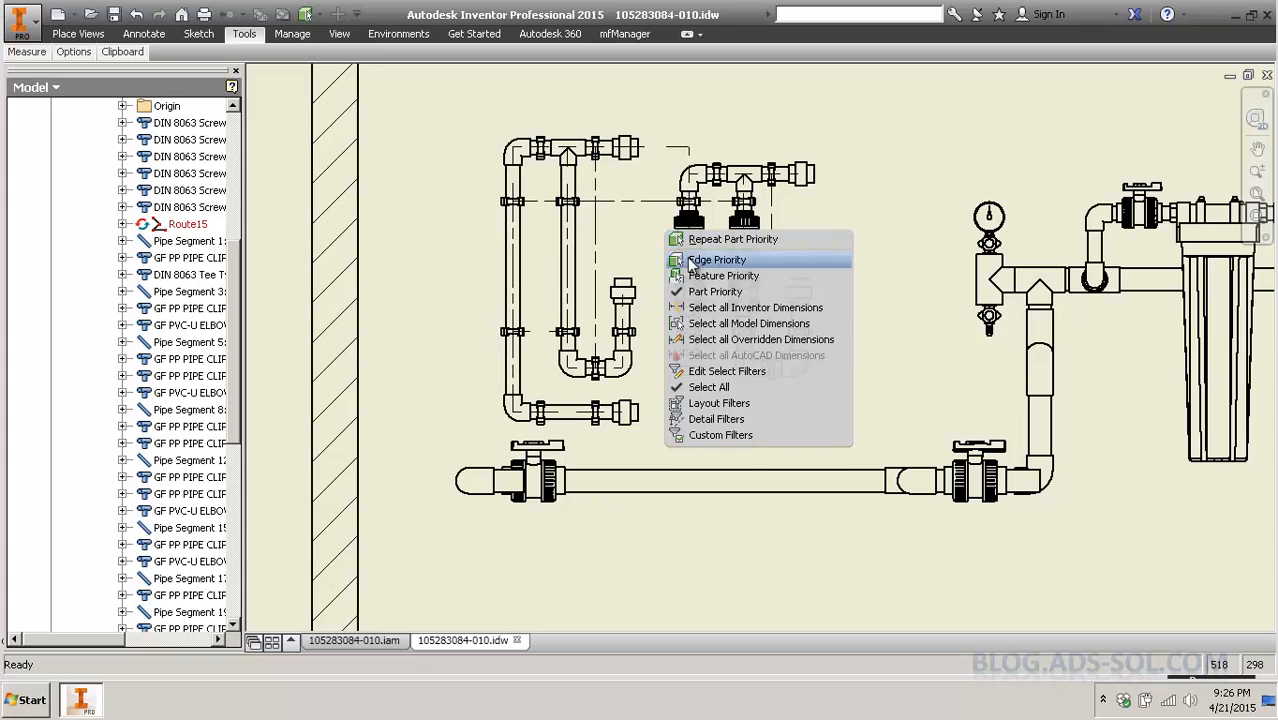
pyautogui.click(692, 262)
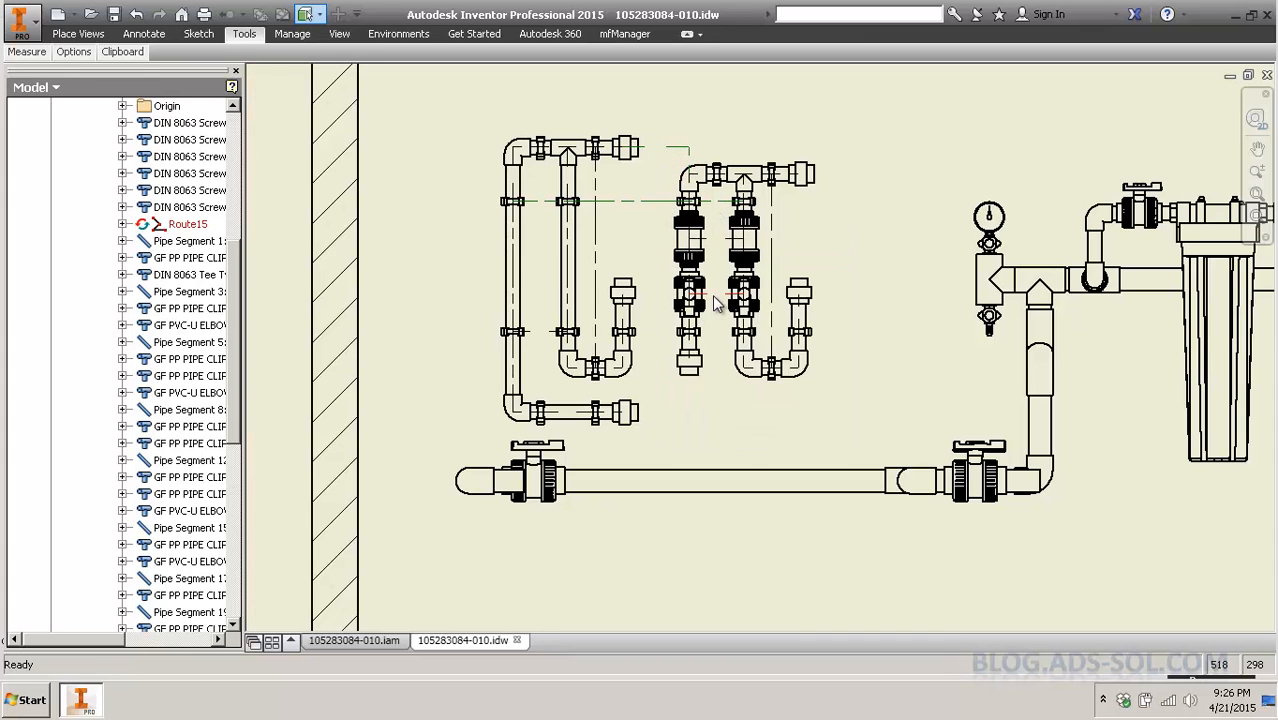
pyautogui.rightClick(556, 338)
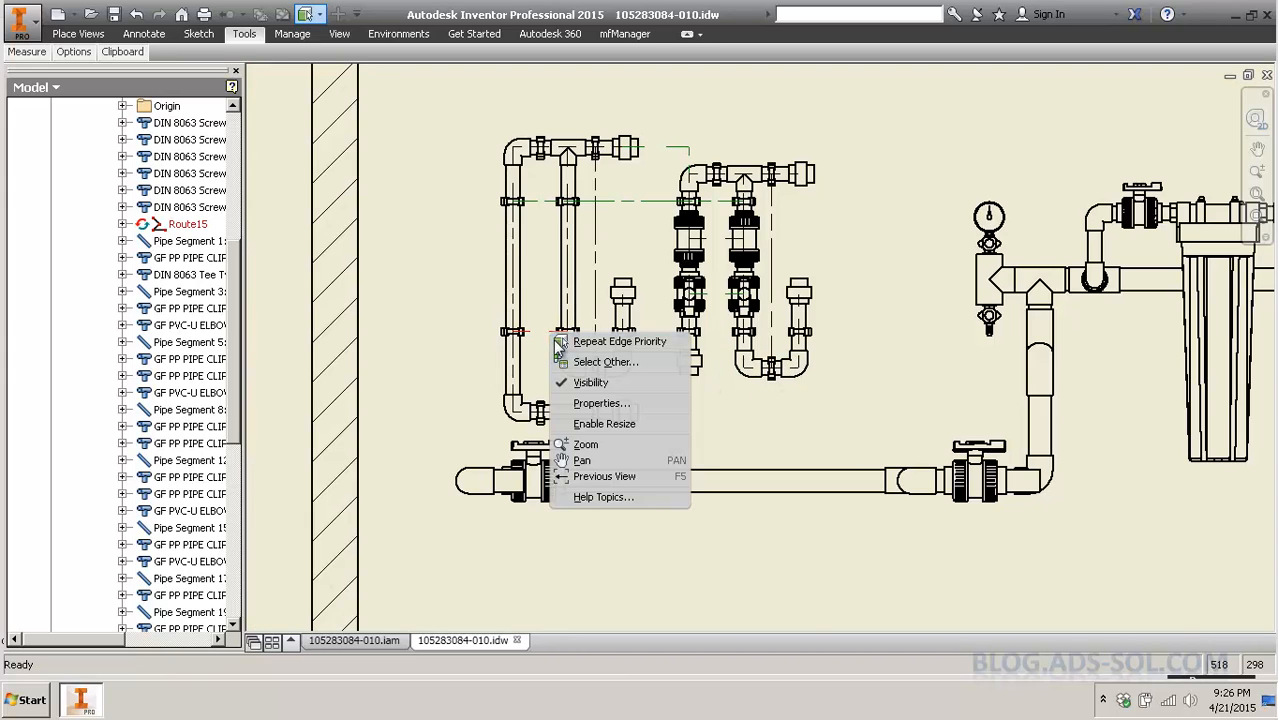
pyautogui.click(600, 381)
# Hide the two long vertical construction centerlines beside the manifold's pipes in section view A-A.
pyautogui.click(596, 181)
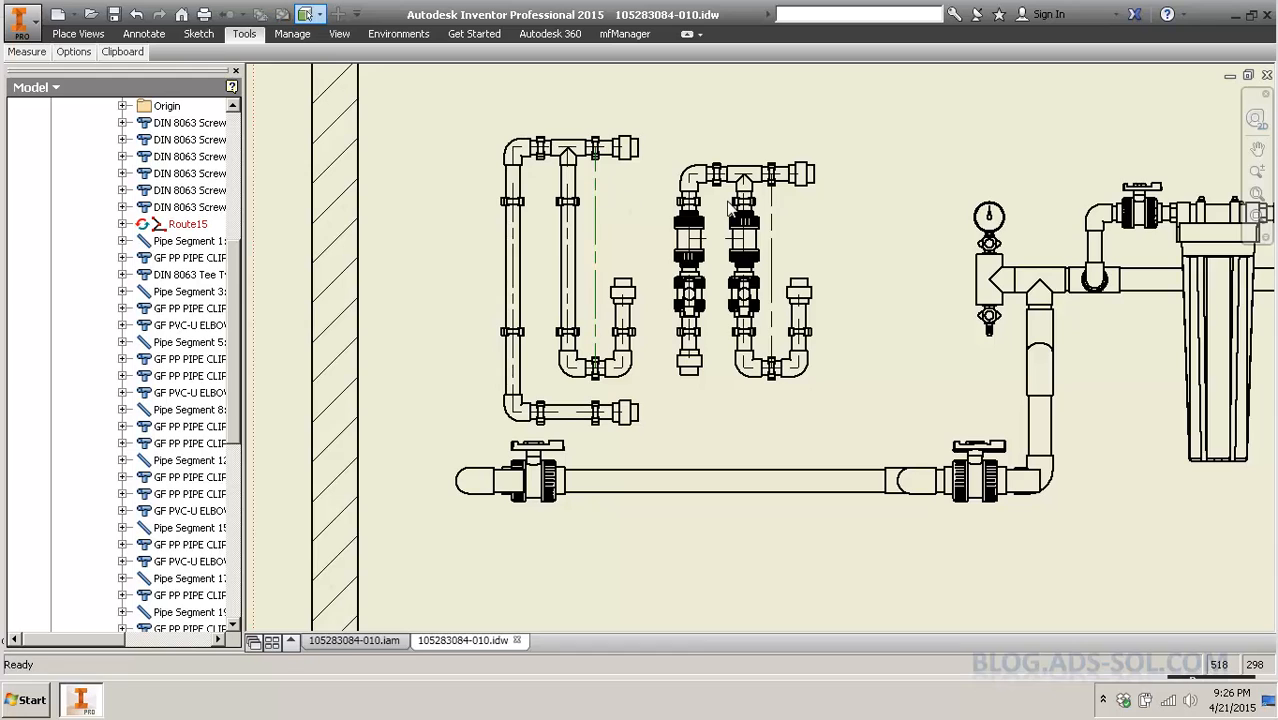
pyautogui.click(770, 299)
pyautogui.scroll(5, 591, 345)
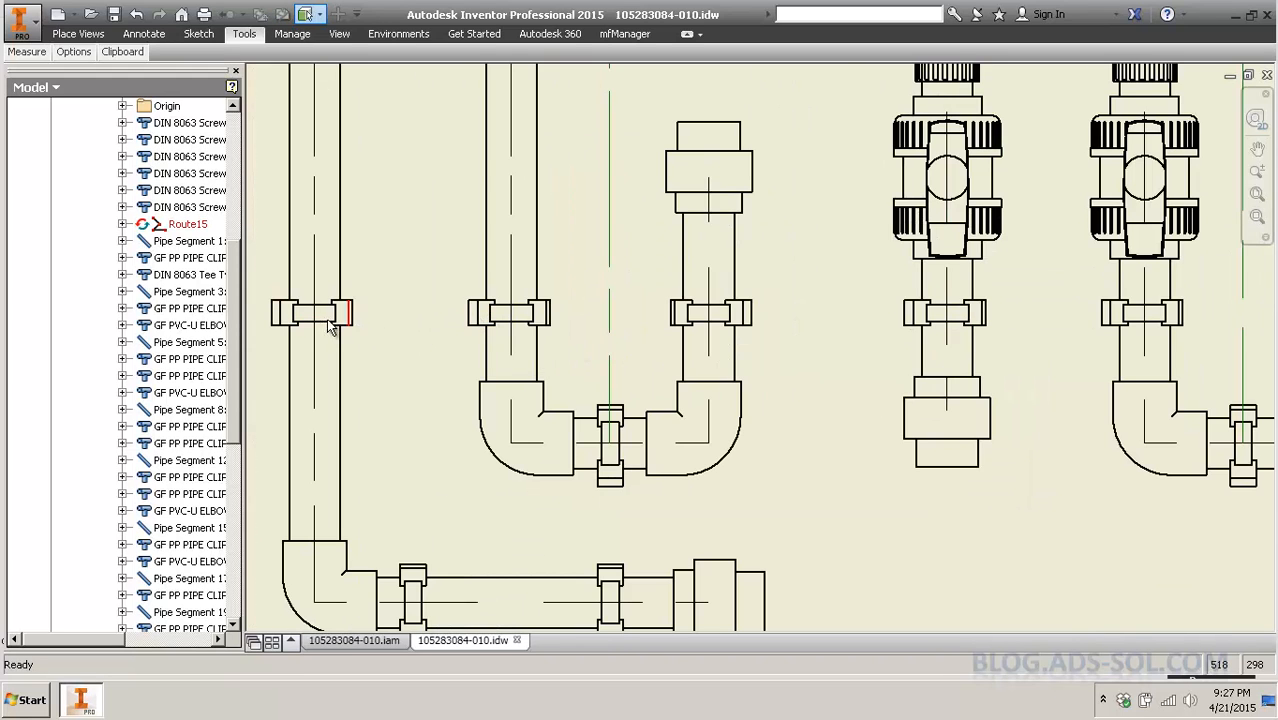
pyautogui.scroll(-4, 325, 337)
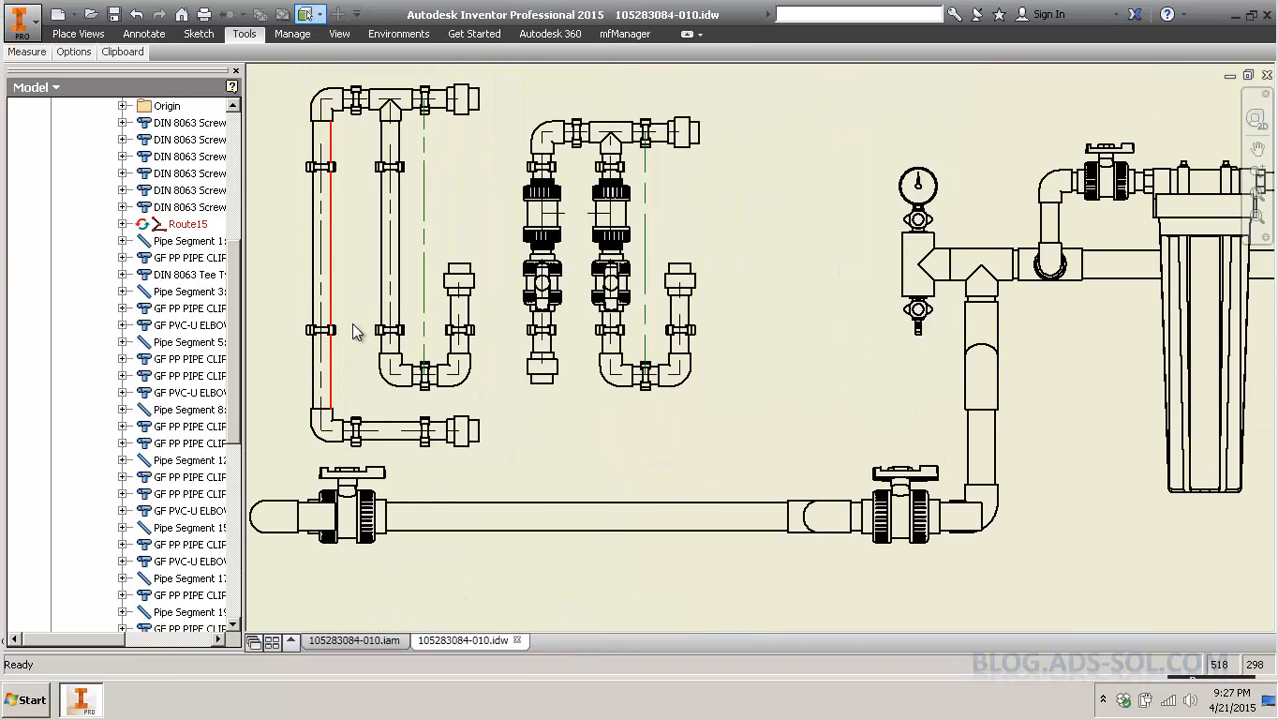
pyautogui.moveTo(579, 236); pyautogui.dragTo(667, 276, button='middle')
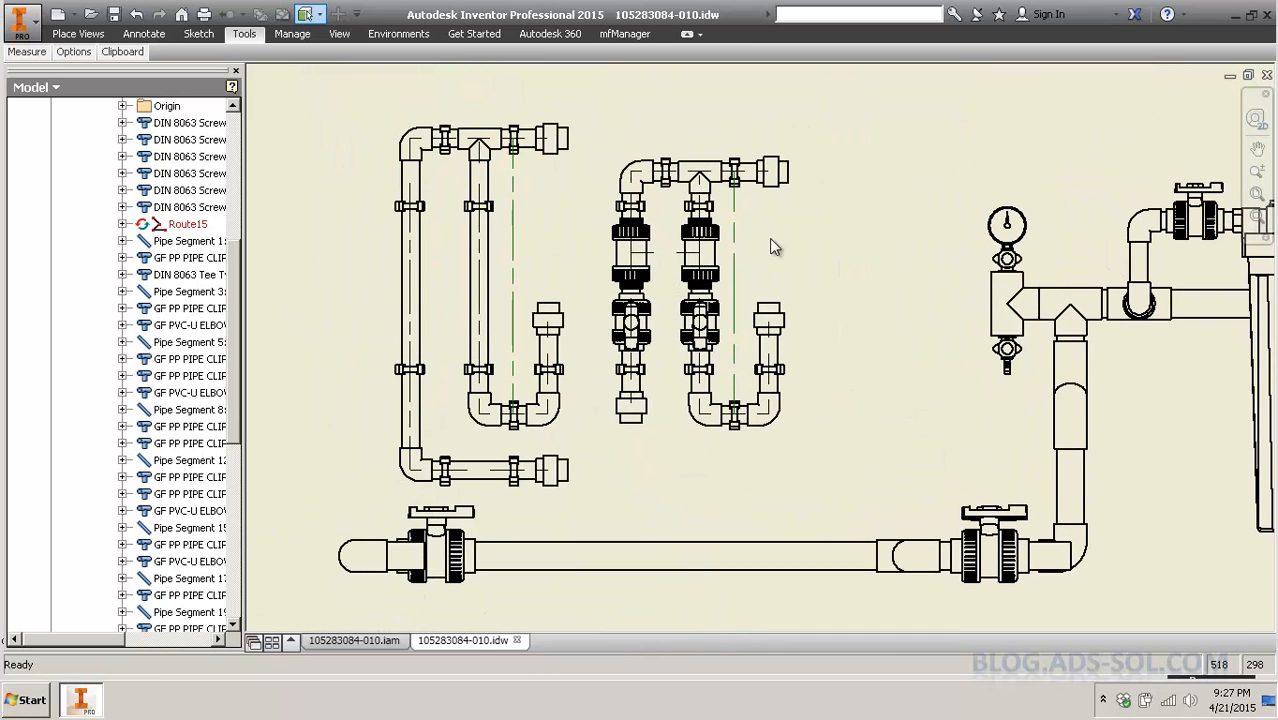
pyautogui.rightClick(746, 246)
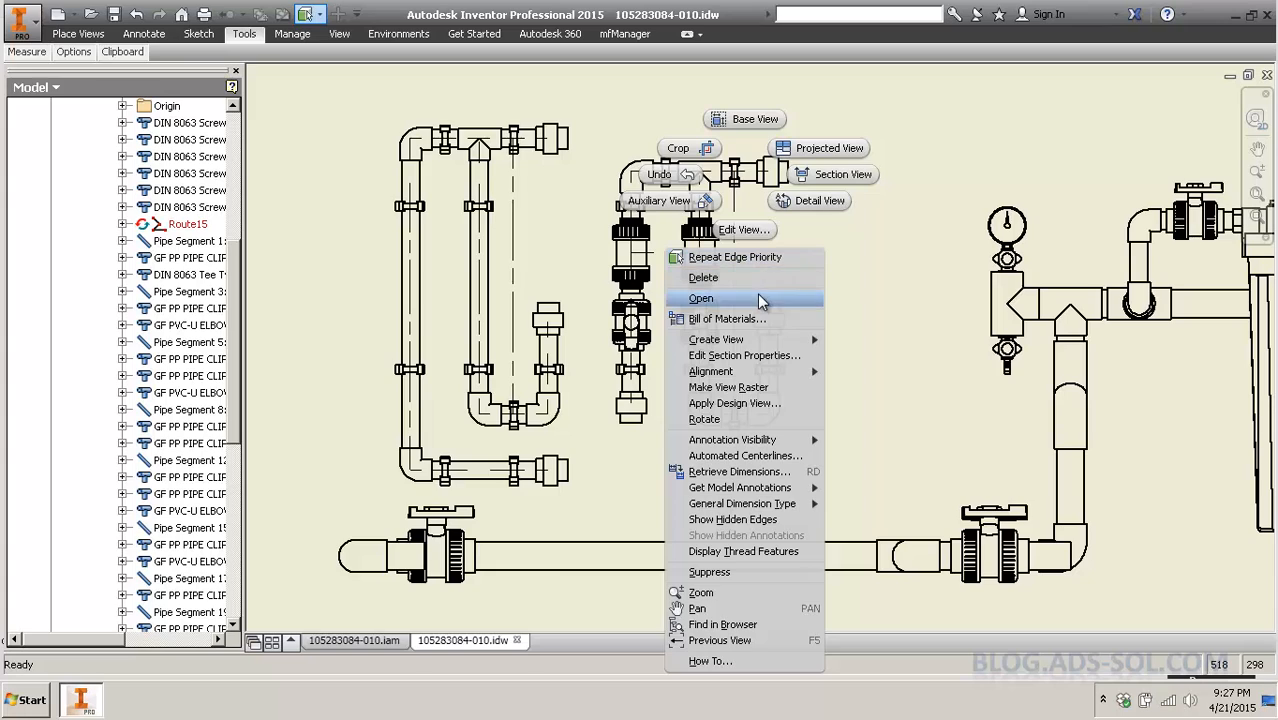
pyautogui.click(758, 284)
pyautogui.click(730, 388)
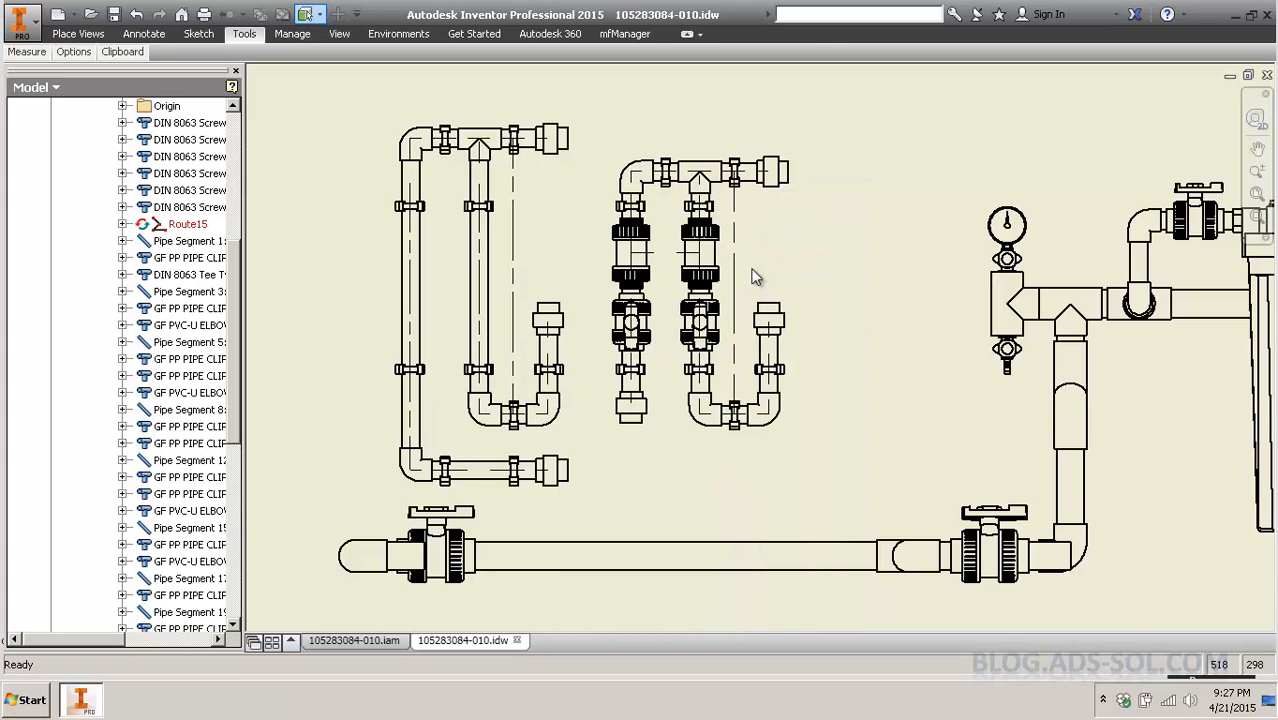
pyautogui.rightClick(740, 266)
pyautogui.click(600, 254)
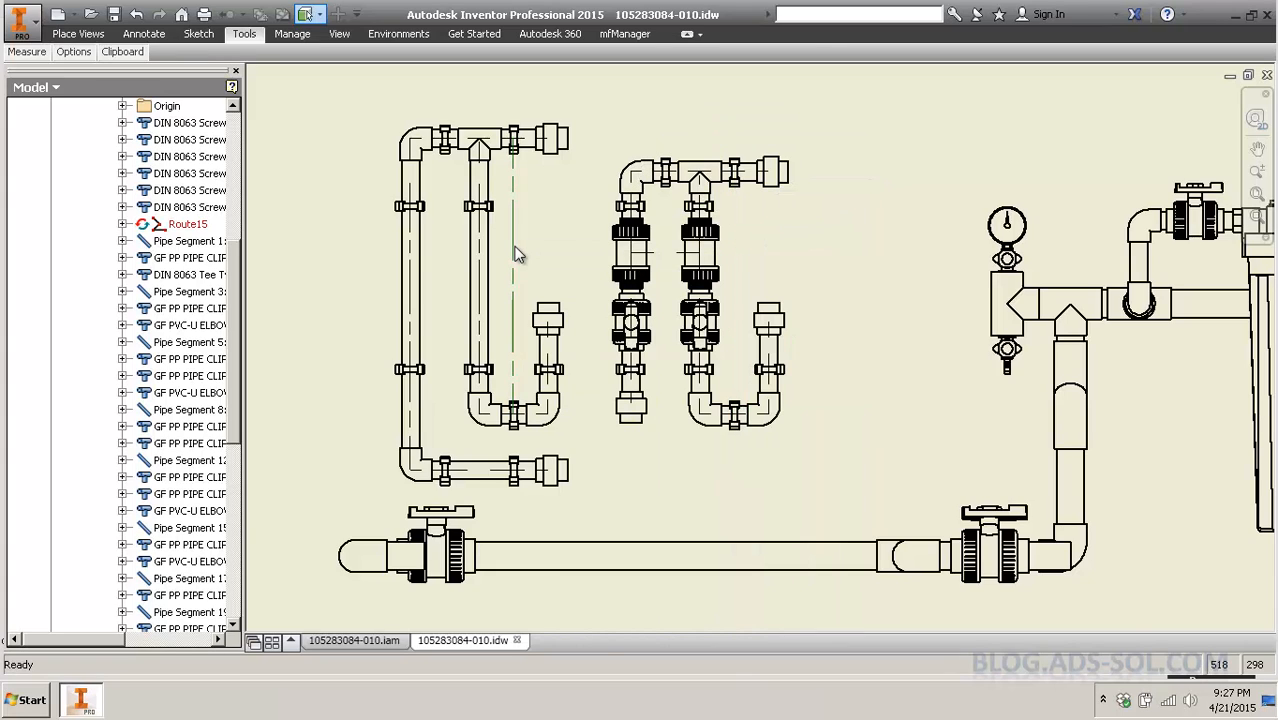
pyautogui.moveTo(693, 444); pyautogui.dragTo(722, 452, button='middle')
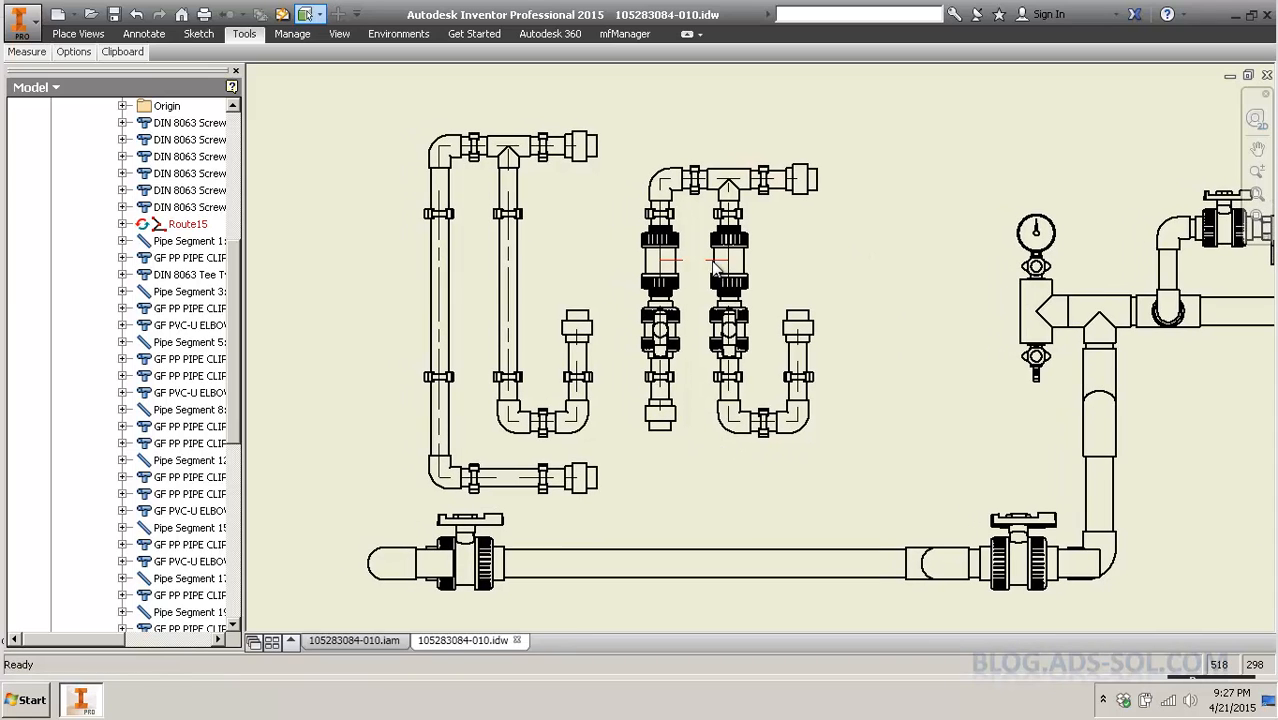
# Hide the short horizontal construction centerlines between the two check valves of the manifold's second pipe group.
pyautogui.rightClick(715, 270)
pyautogui.press('Escape')
pyautogui.moveTo(722, 536); pyautogui.dragTo(716, 557, button='middle')
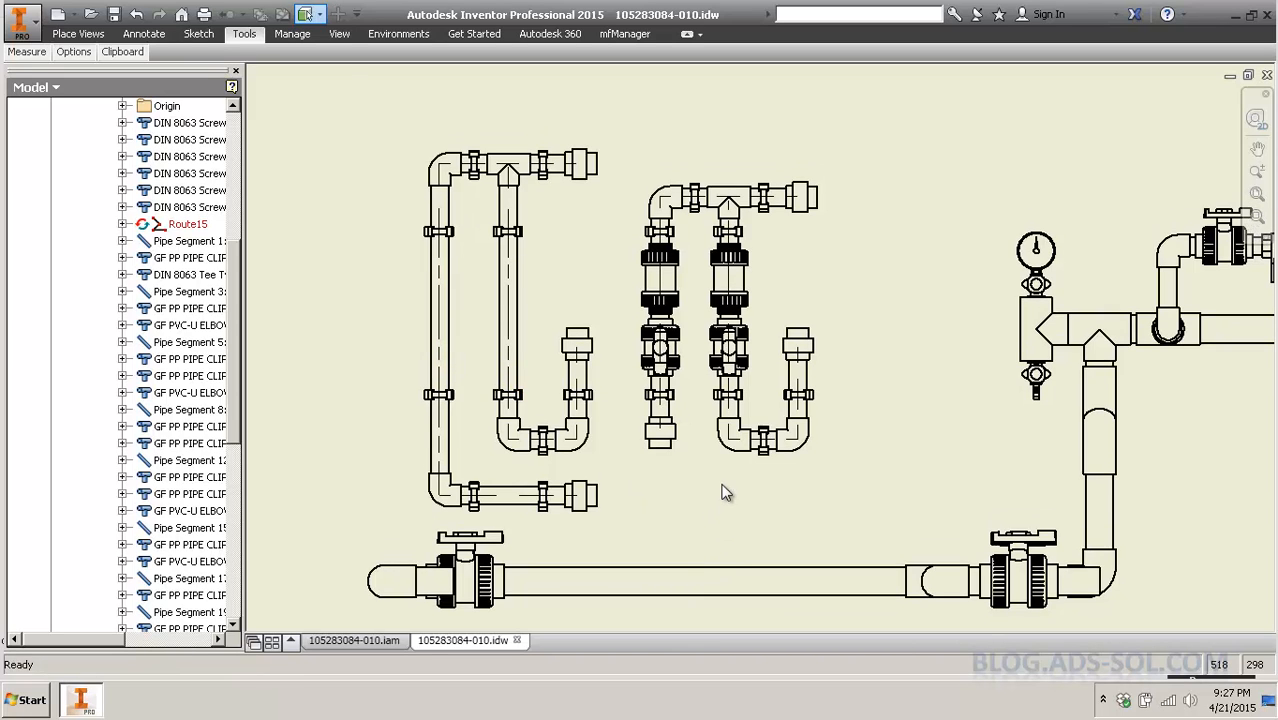
pyautogui.scroll(-2, 697, 441)
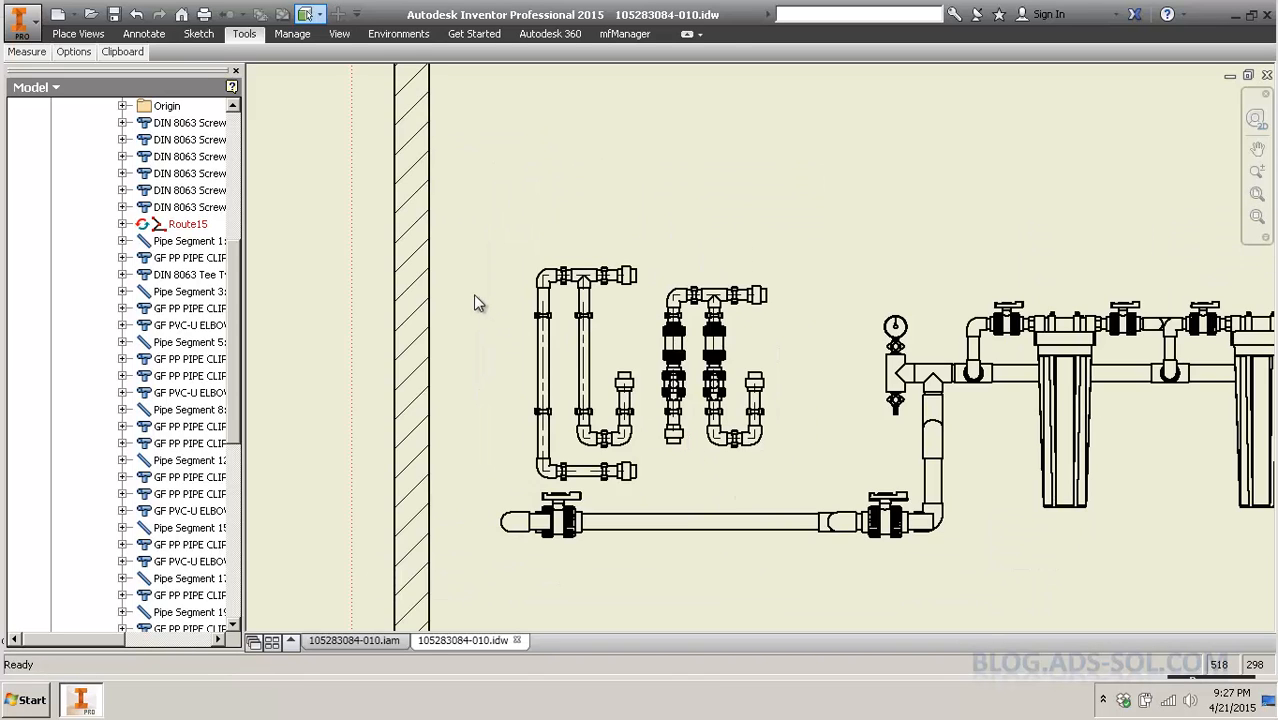
pyautogui.moveTo(235, 290); pyautogui.dragTo(244, 183)
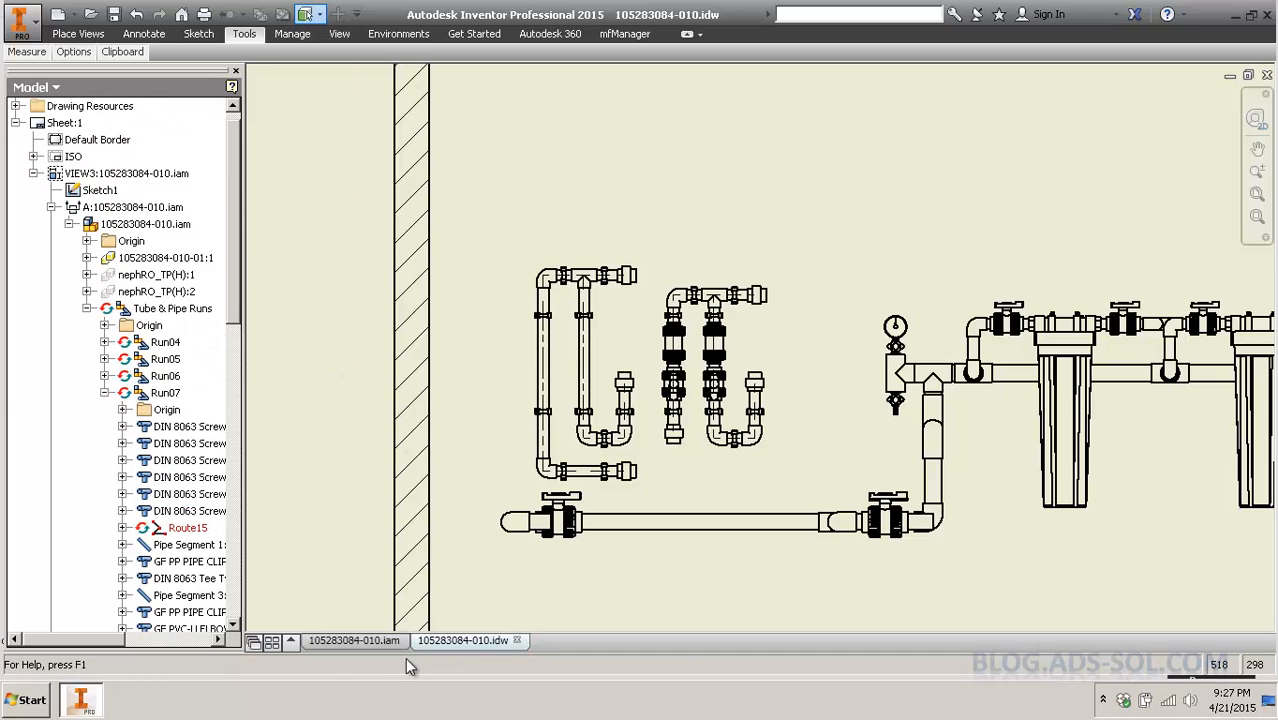
# Switch to the 105283084-010.iam assembly and examine the dotted construction lines linking the pump connections to the middle valve.
pyautogui.click(354, 641)
pyautogui.scroll(-4, 675, 252)
pyautogui.moveTo(776, 473); pyautogui.dragTo(672, 349, button='middle')
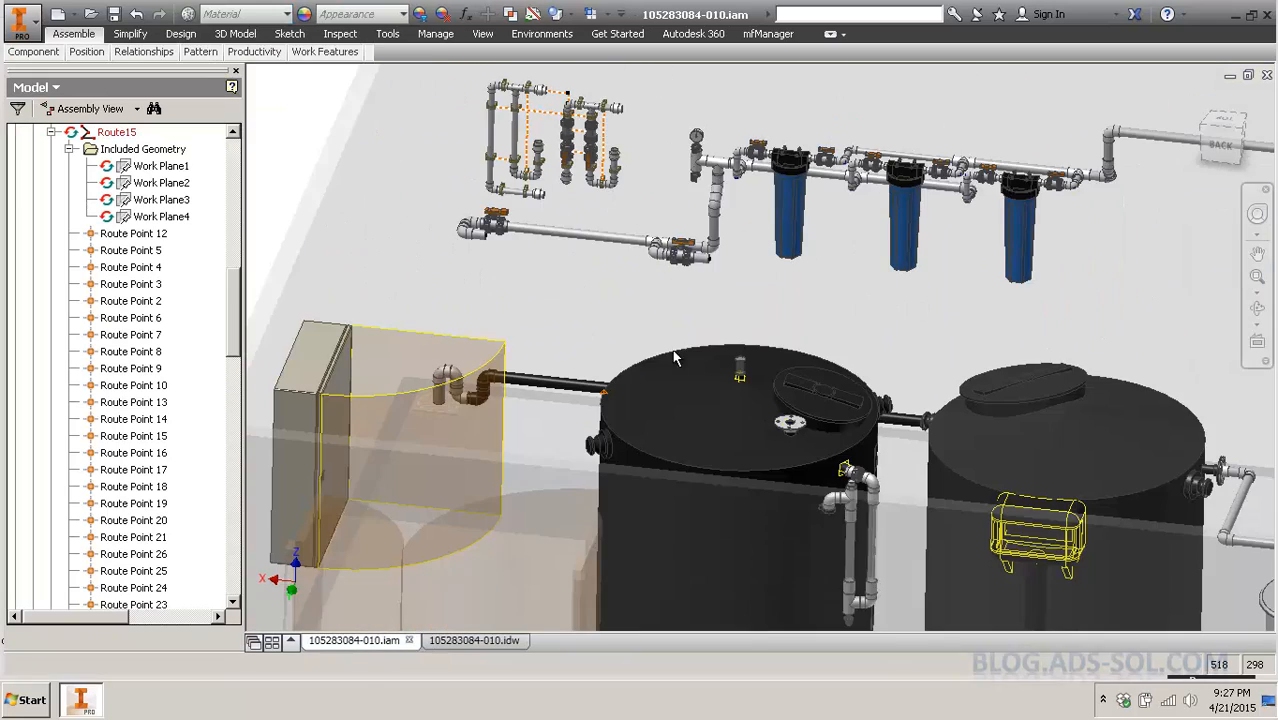
pyautogui.moveTo(793, 405); pyautogui.dragTo(679, 245, button='middle')
pyautogui.moveTo(756, 496); pyautogui.dragTo(448, 122, button='middle')
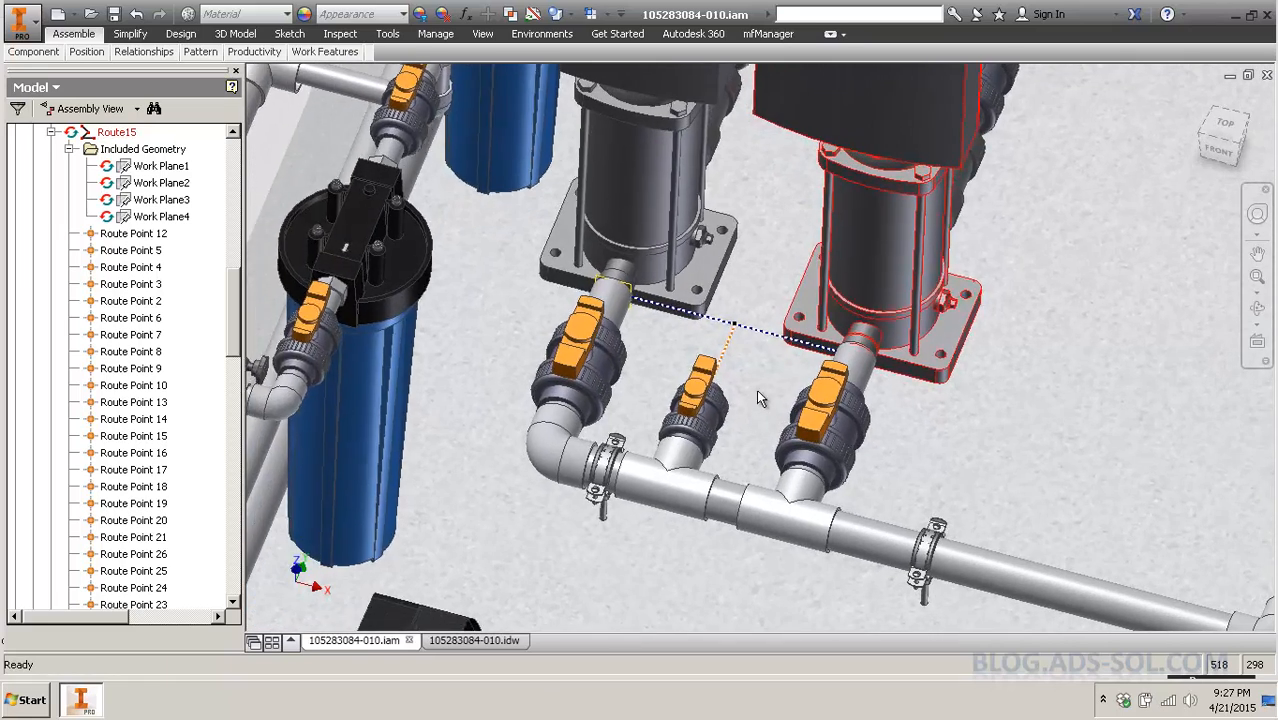
pyautogui.click(765, 342)
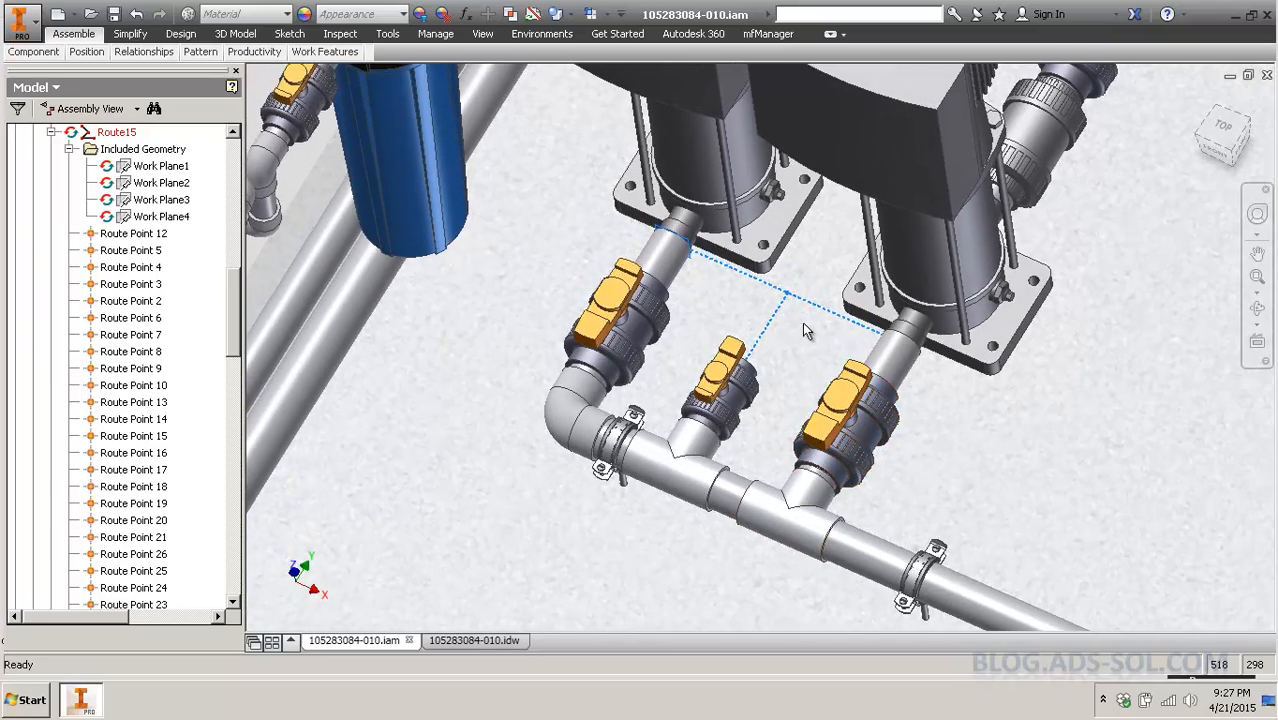
pyautogui.click(851, 561)
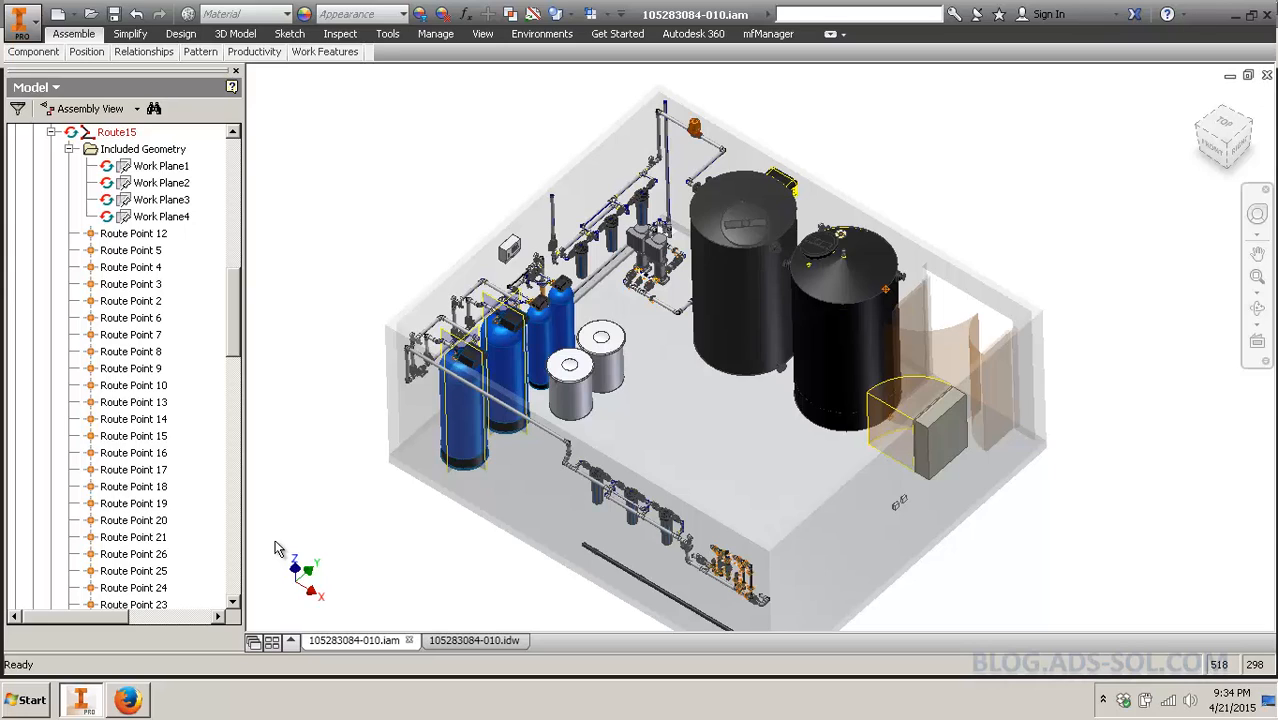
# Switch to Firefox and compare the reference images of butt fusion pipe joints, including the standard joint section and the exterior beads.
pyautogui.click(140, 700)
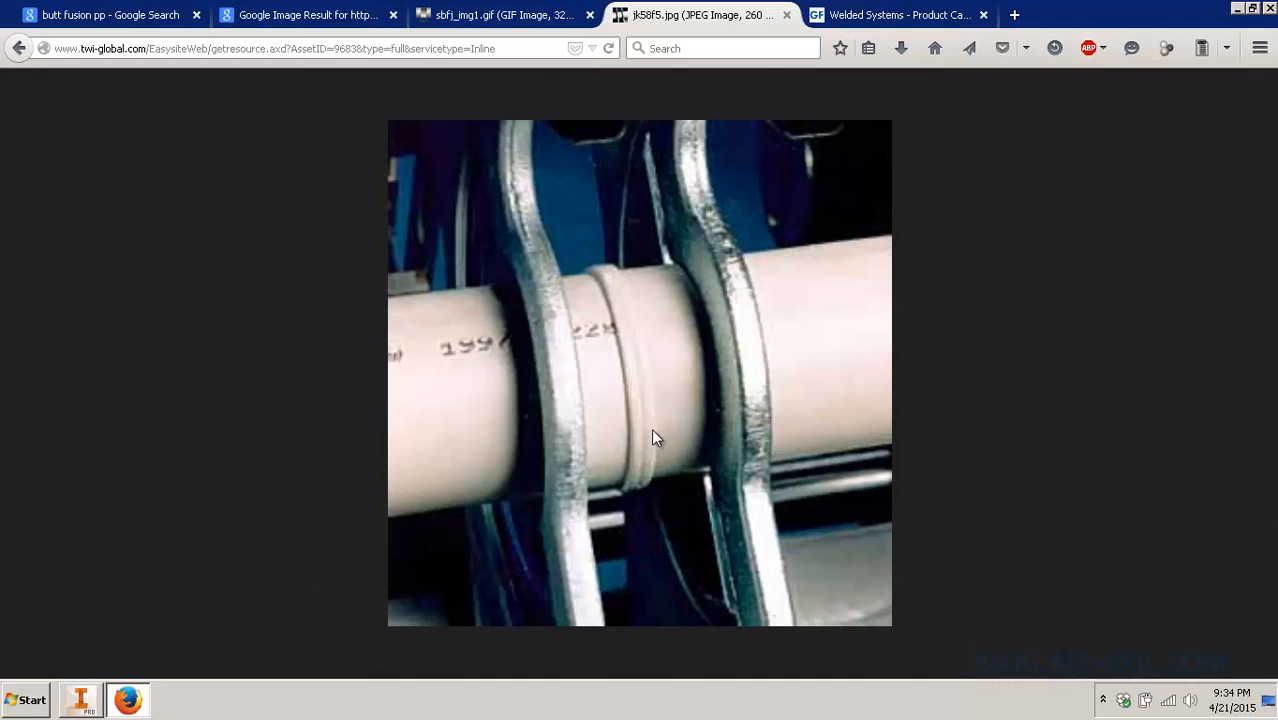
pyautogui.click(470, 14)
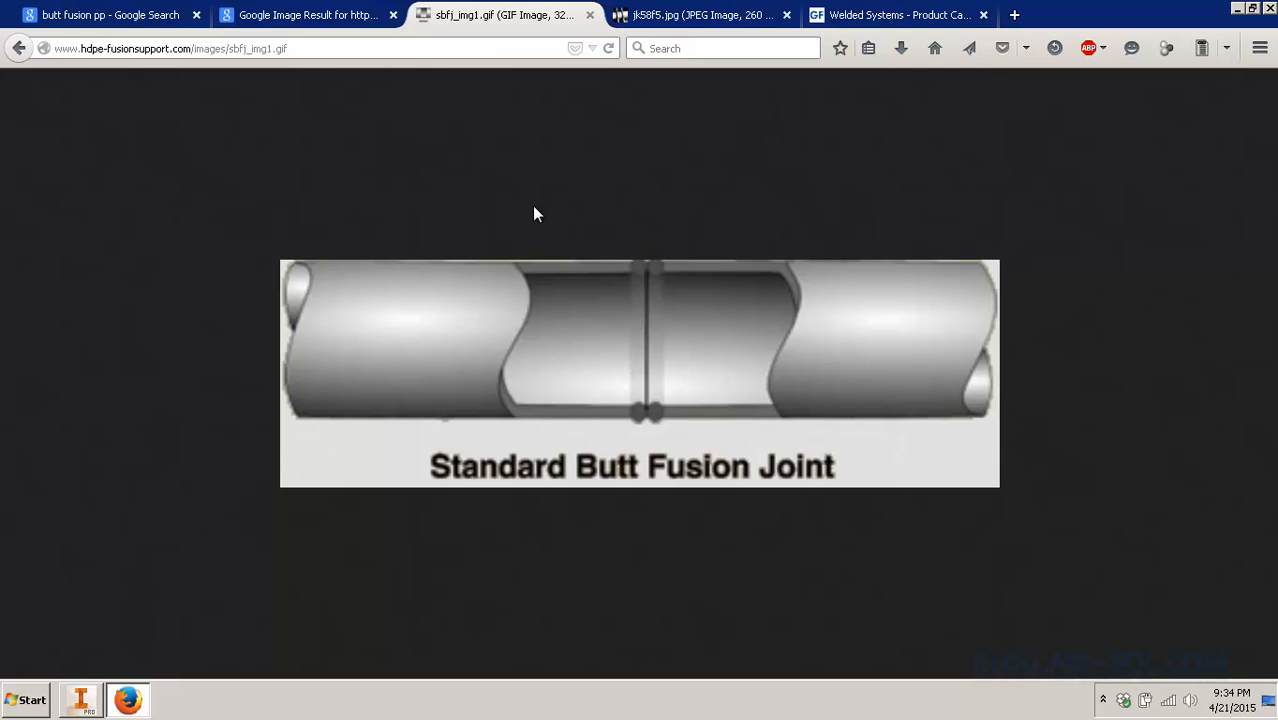
pyautogui.click(885, 14)
pyautogui.click(655, 10)
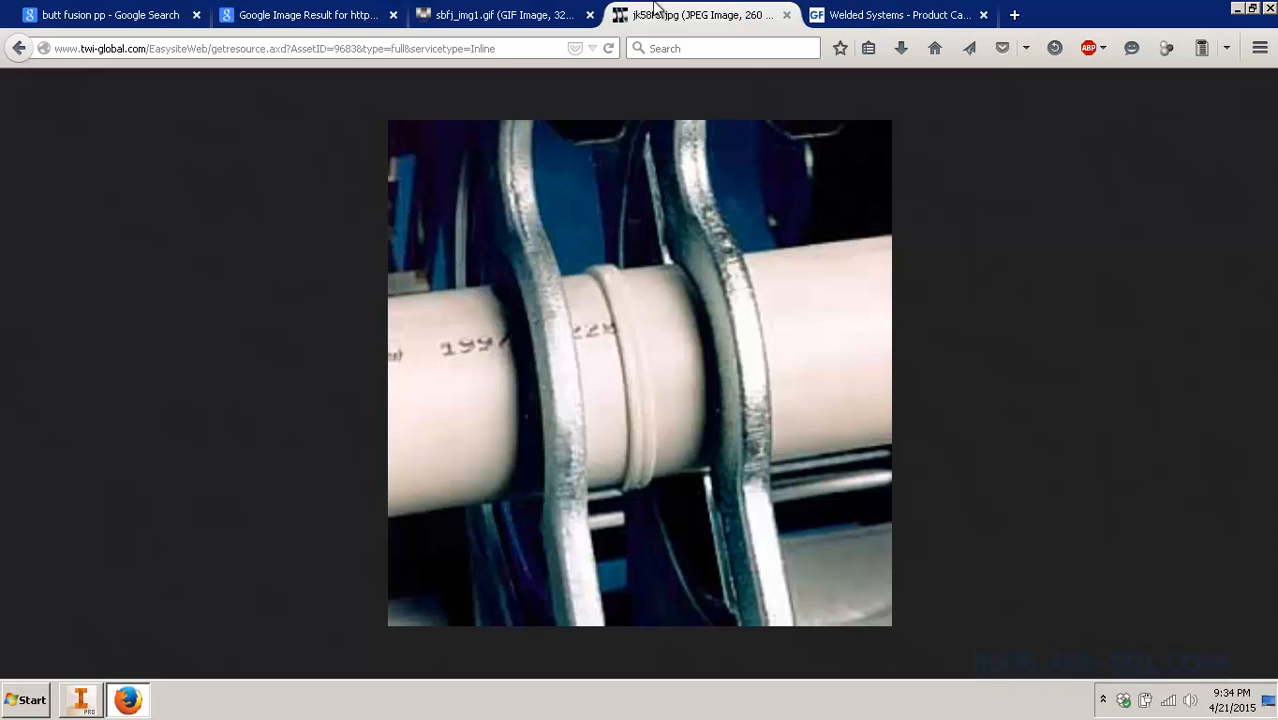
pyautogui.click(530, 12)
pyautogui.click(328, 10)
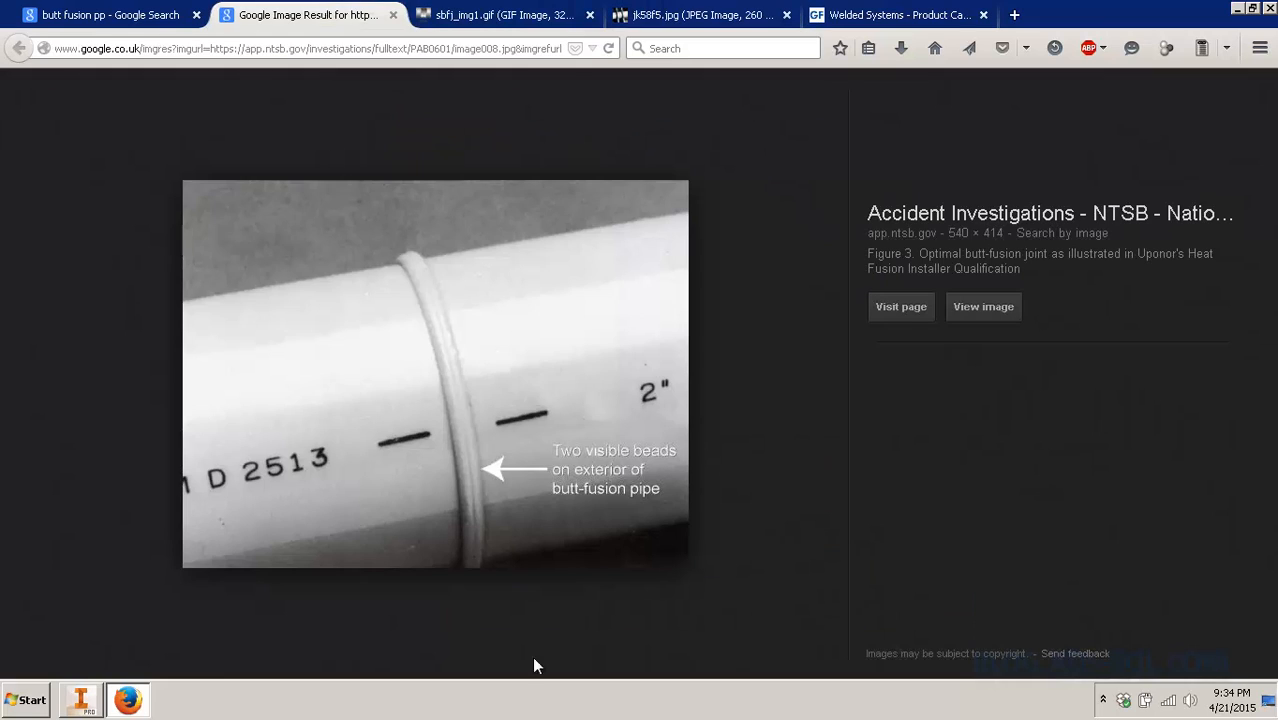